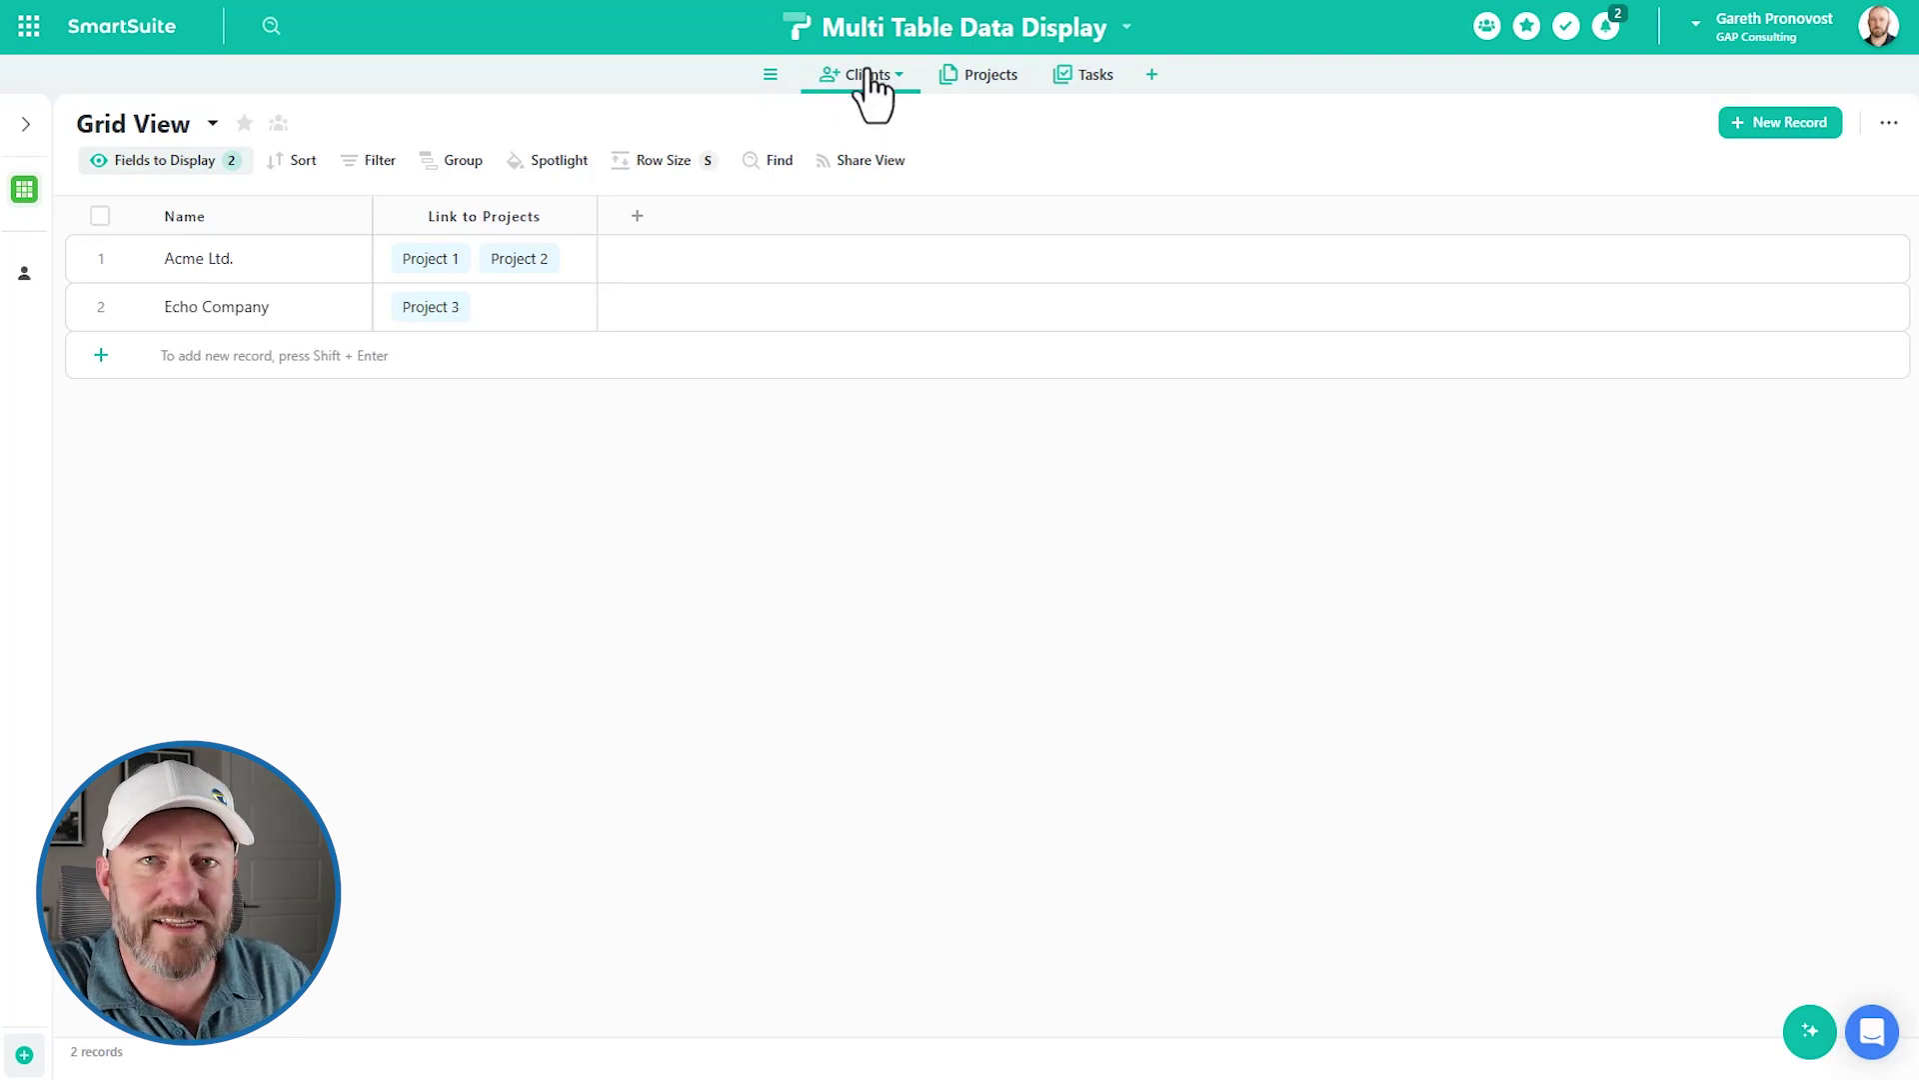
- Look over the Acme Ltd. and Echo Company client records, then switch to the Projects table
click(239, 264)
click(256, 309)
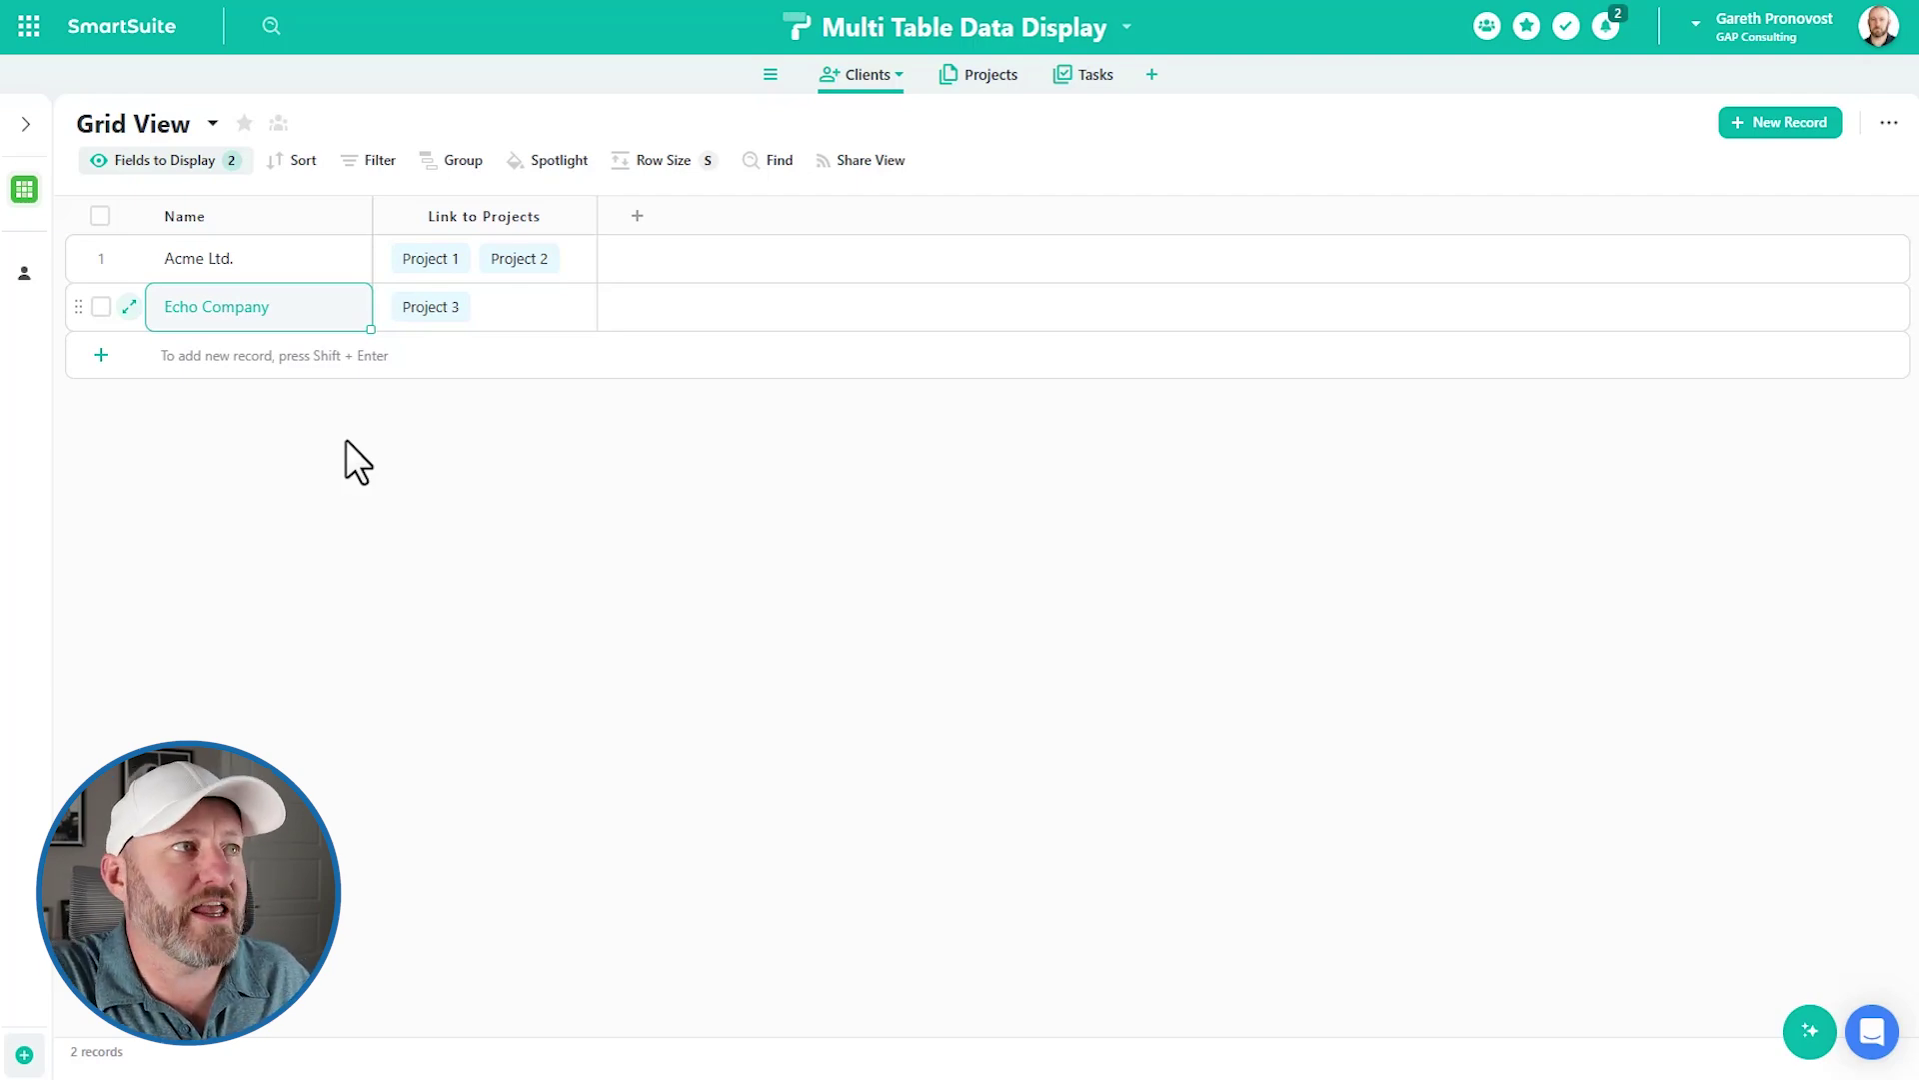
click(976, 80)
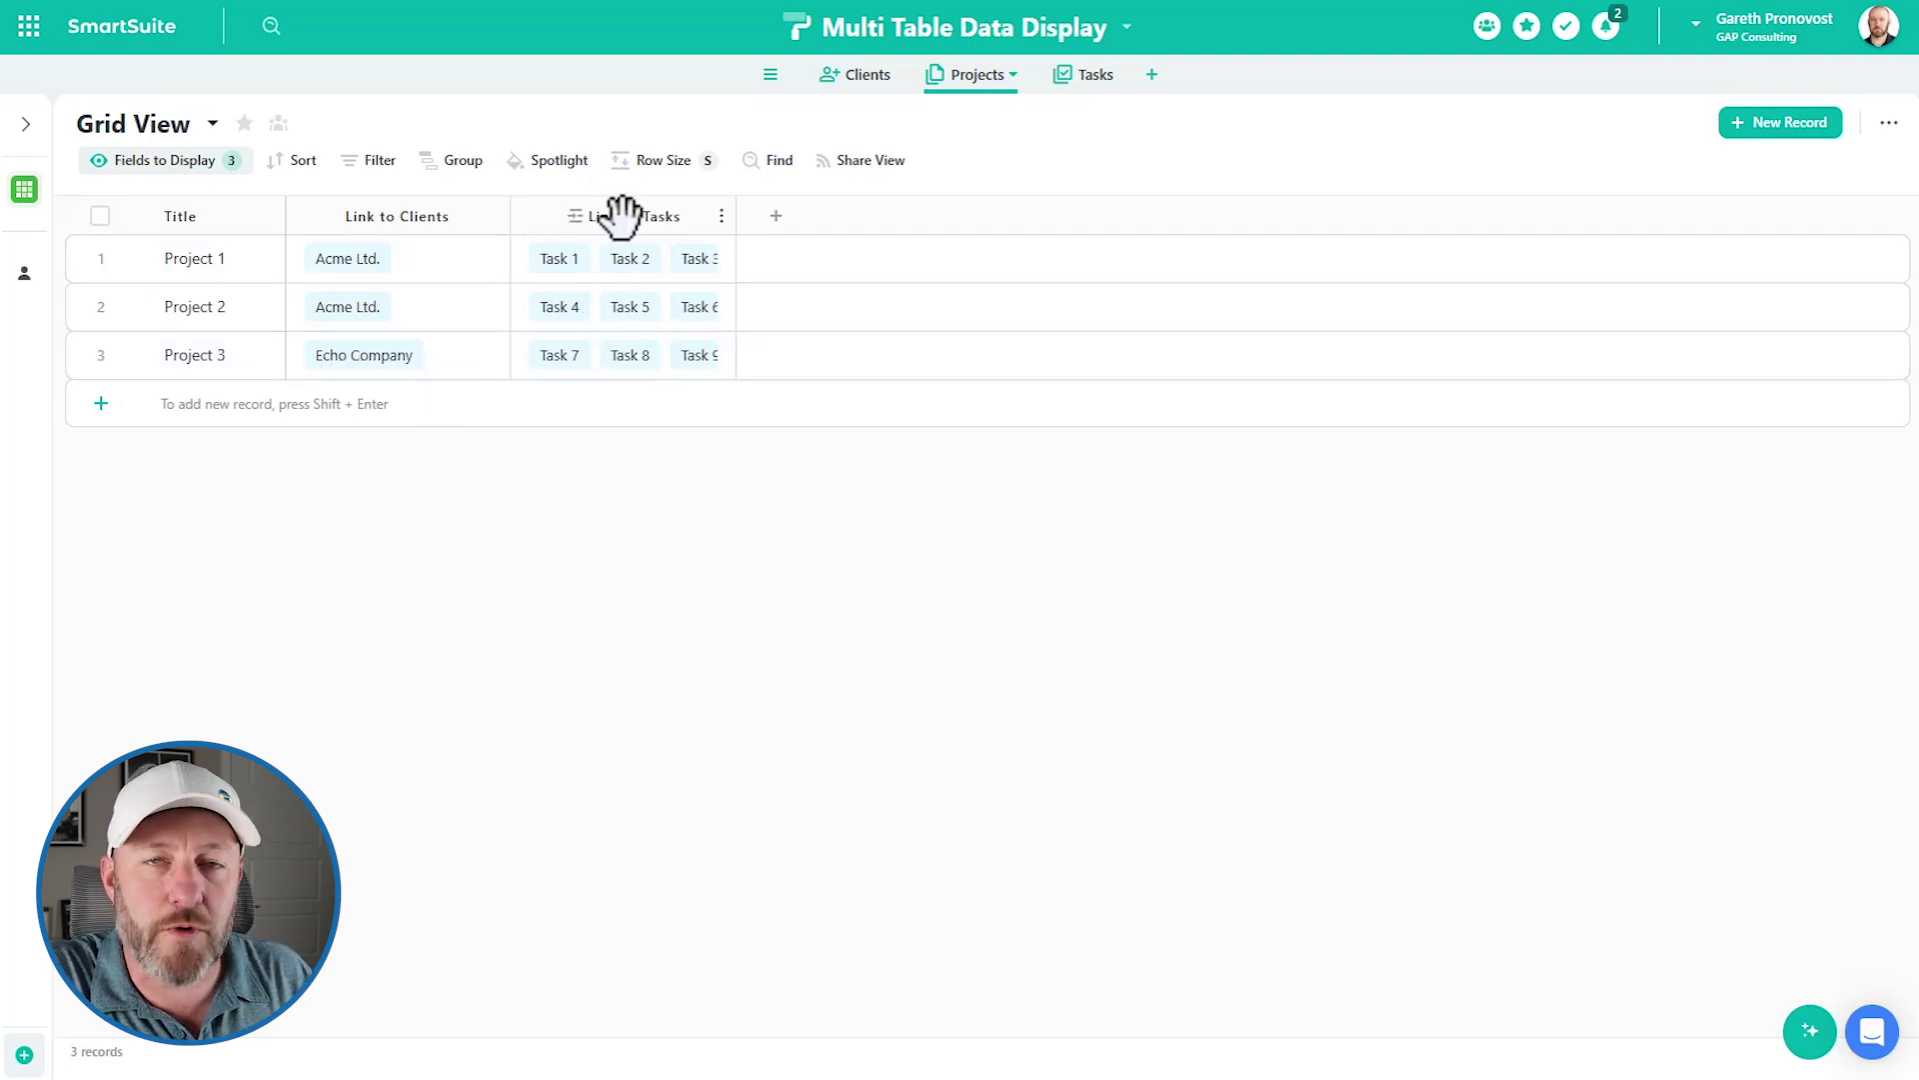
- Switch to the Tasks table to see the nine Backlog tasks grouped by project
click(1100, 78)
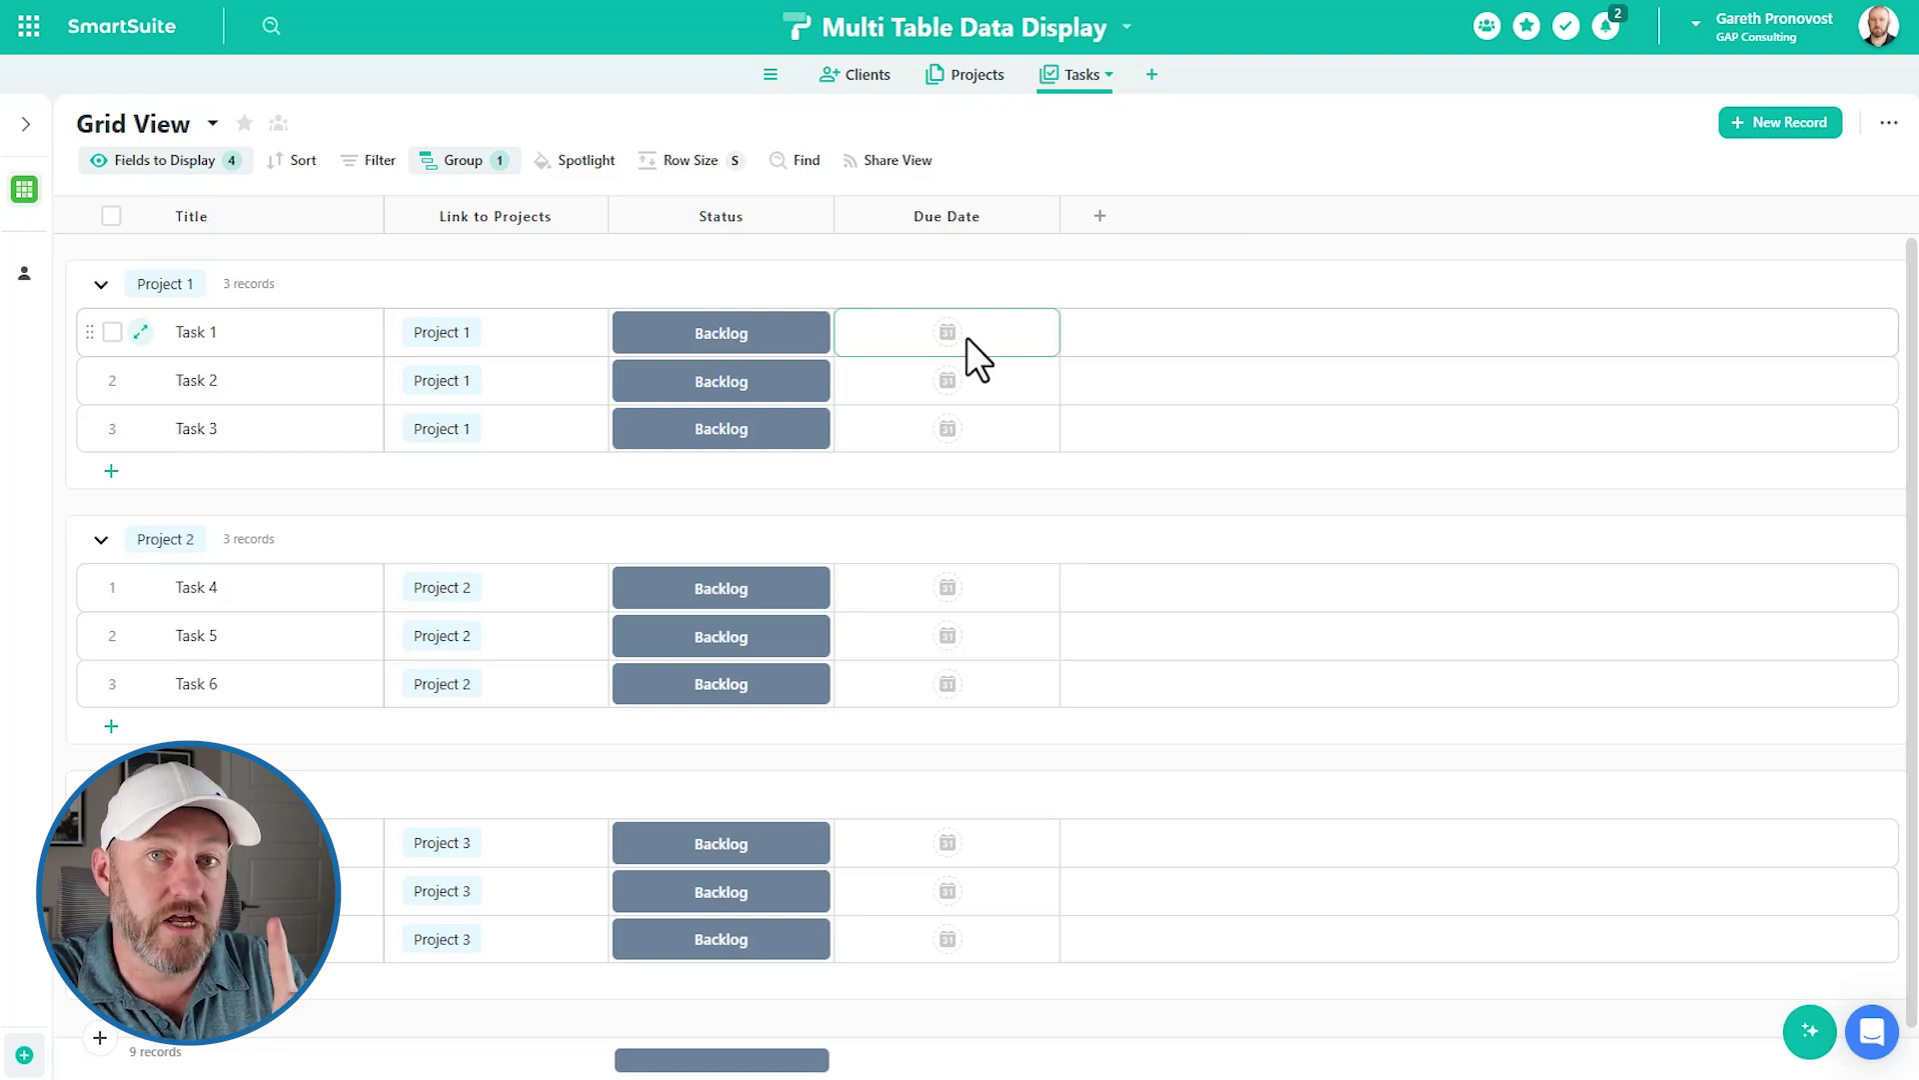
- Return to the Clients table and start creating a new Dashboard view from the Views sidebar
click(853, 80)
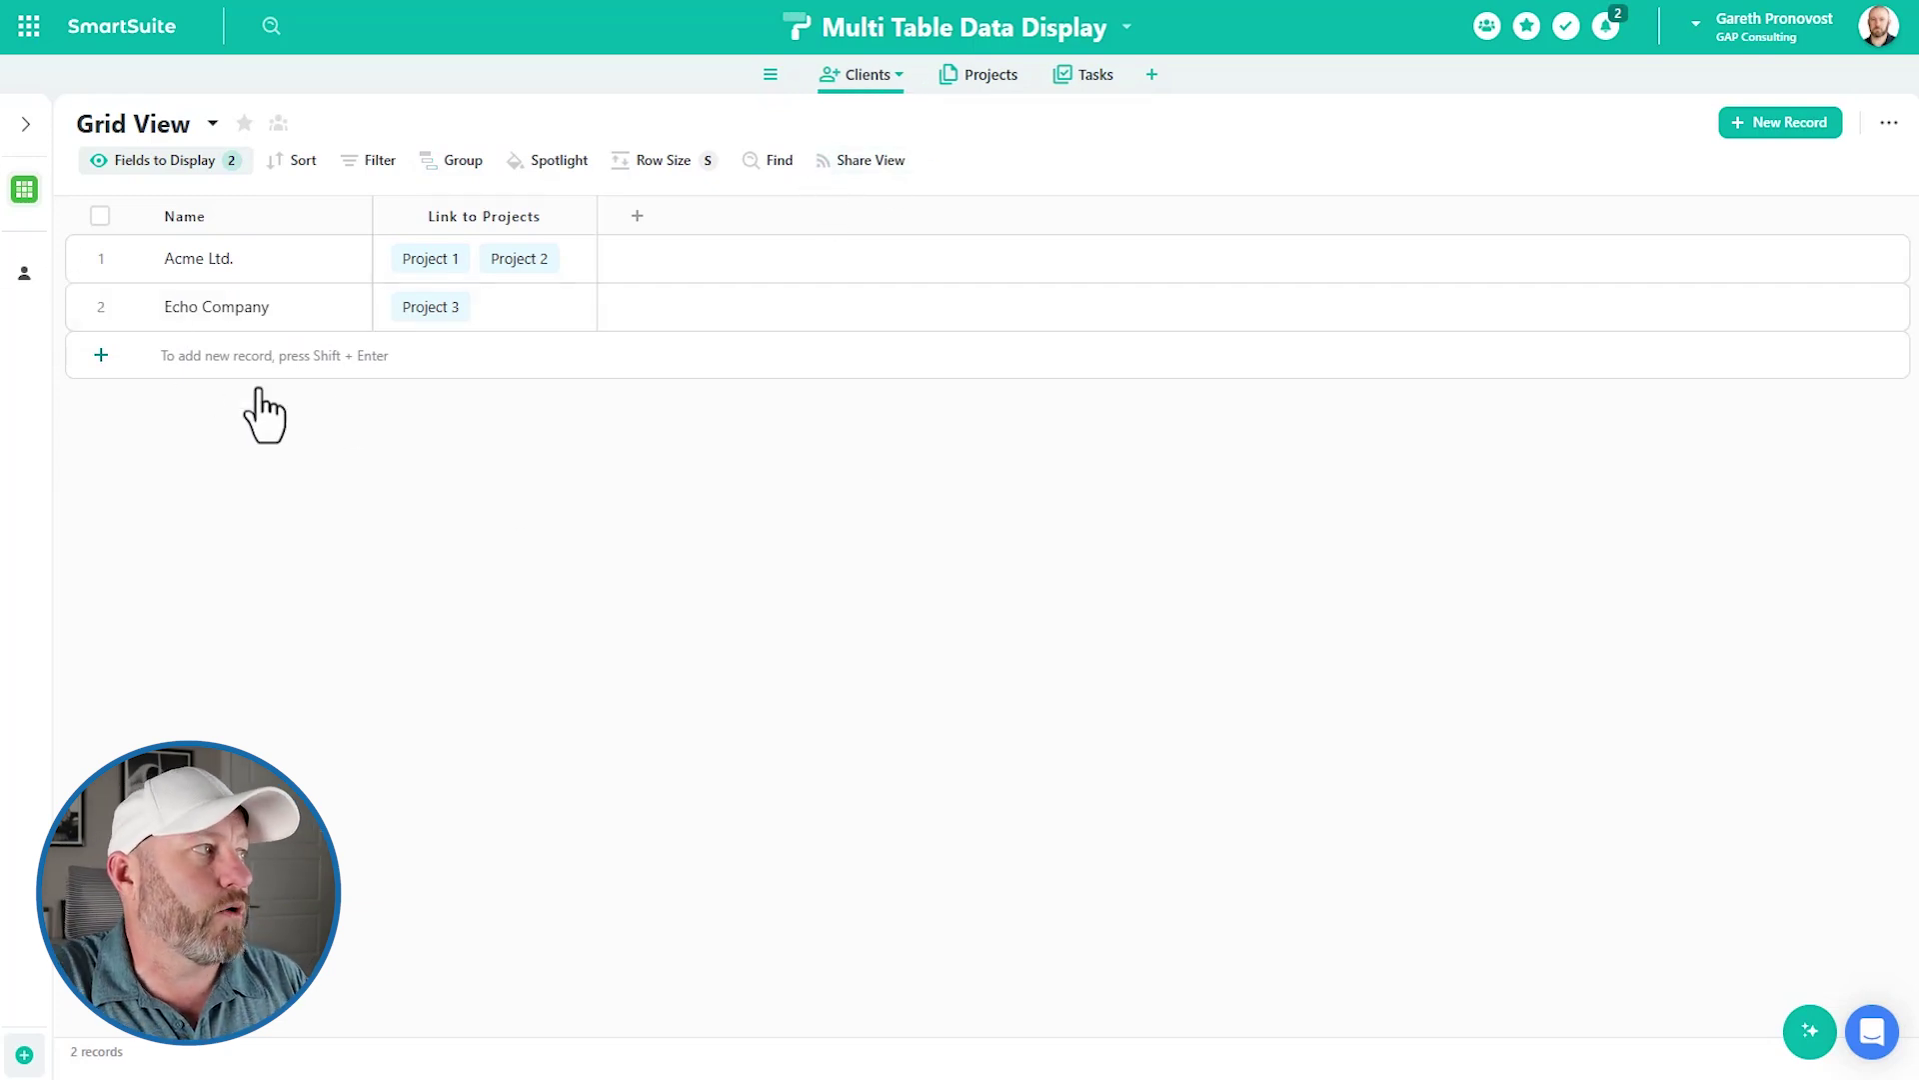
mouse_move(20, 200)
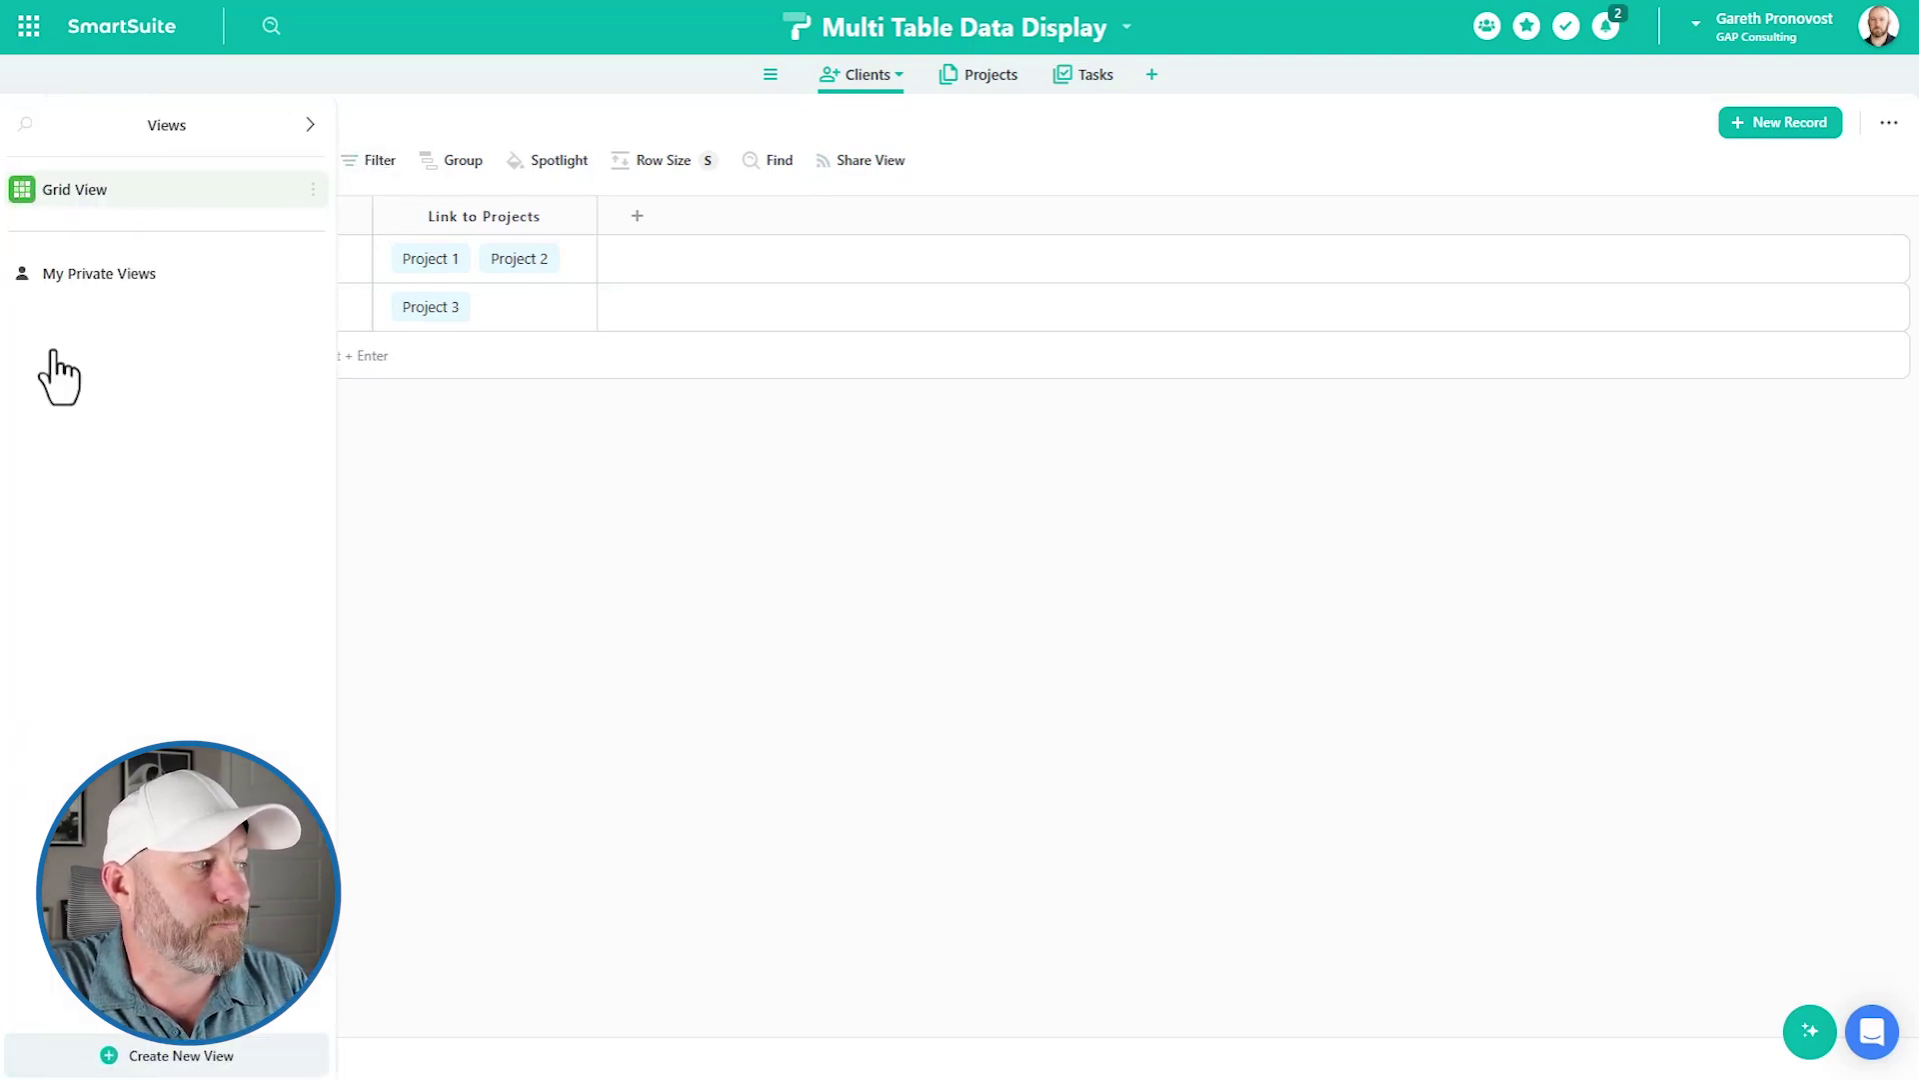
click(110, 1057)
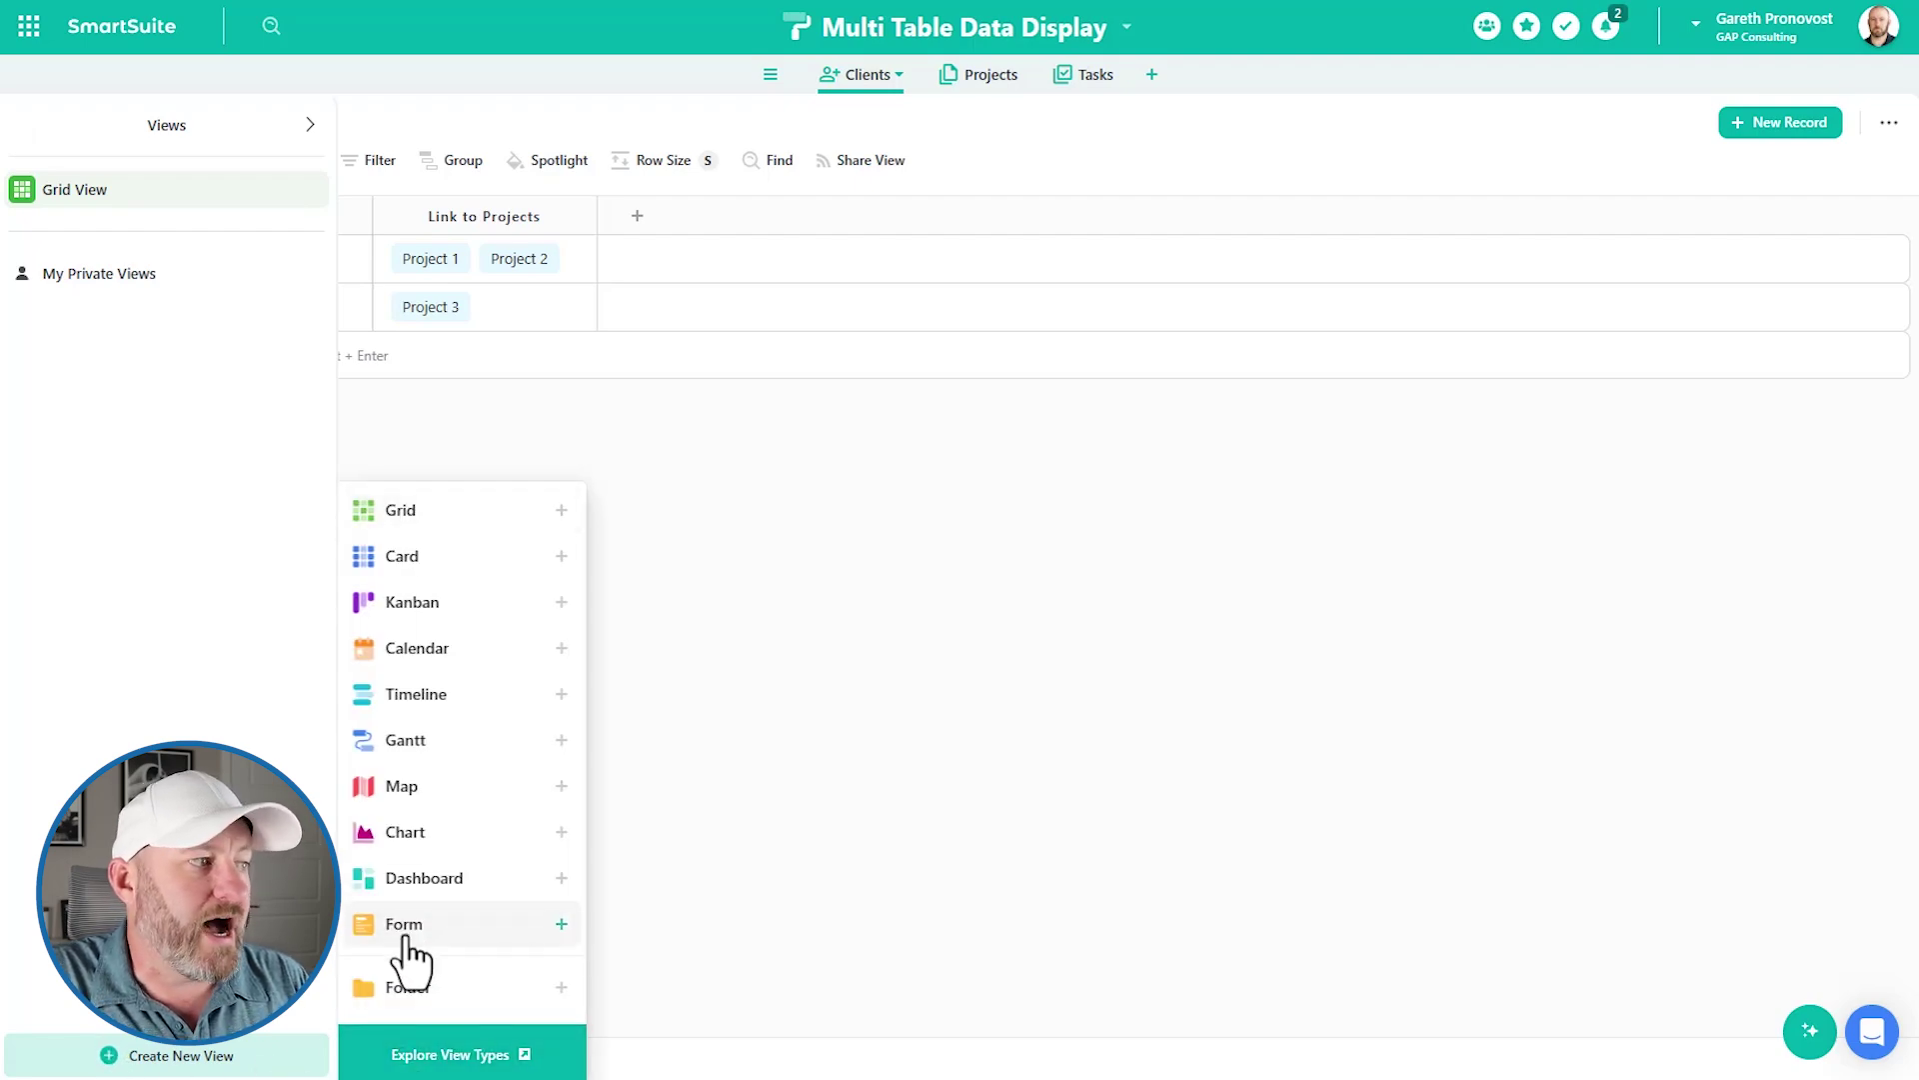
mouse_move(423, 1013)
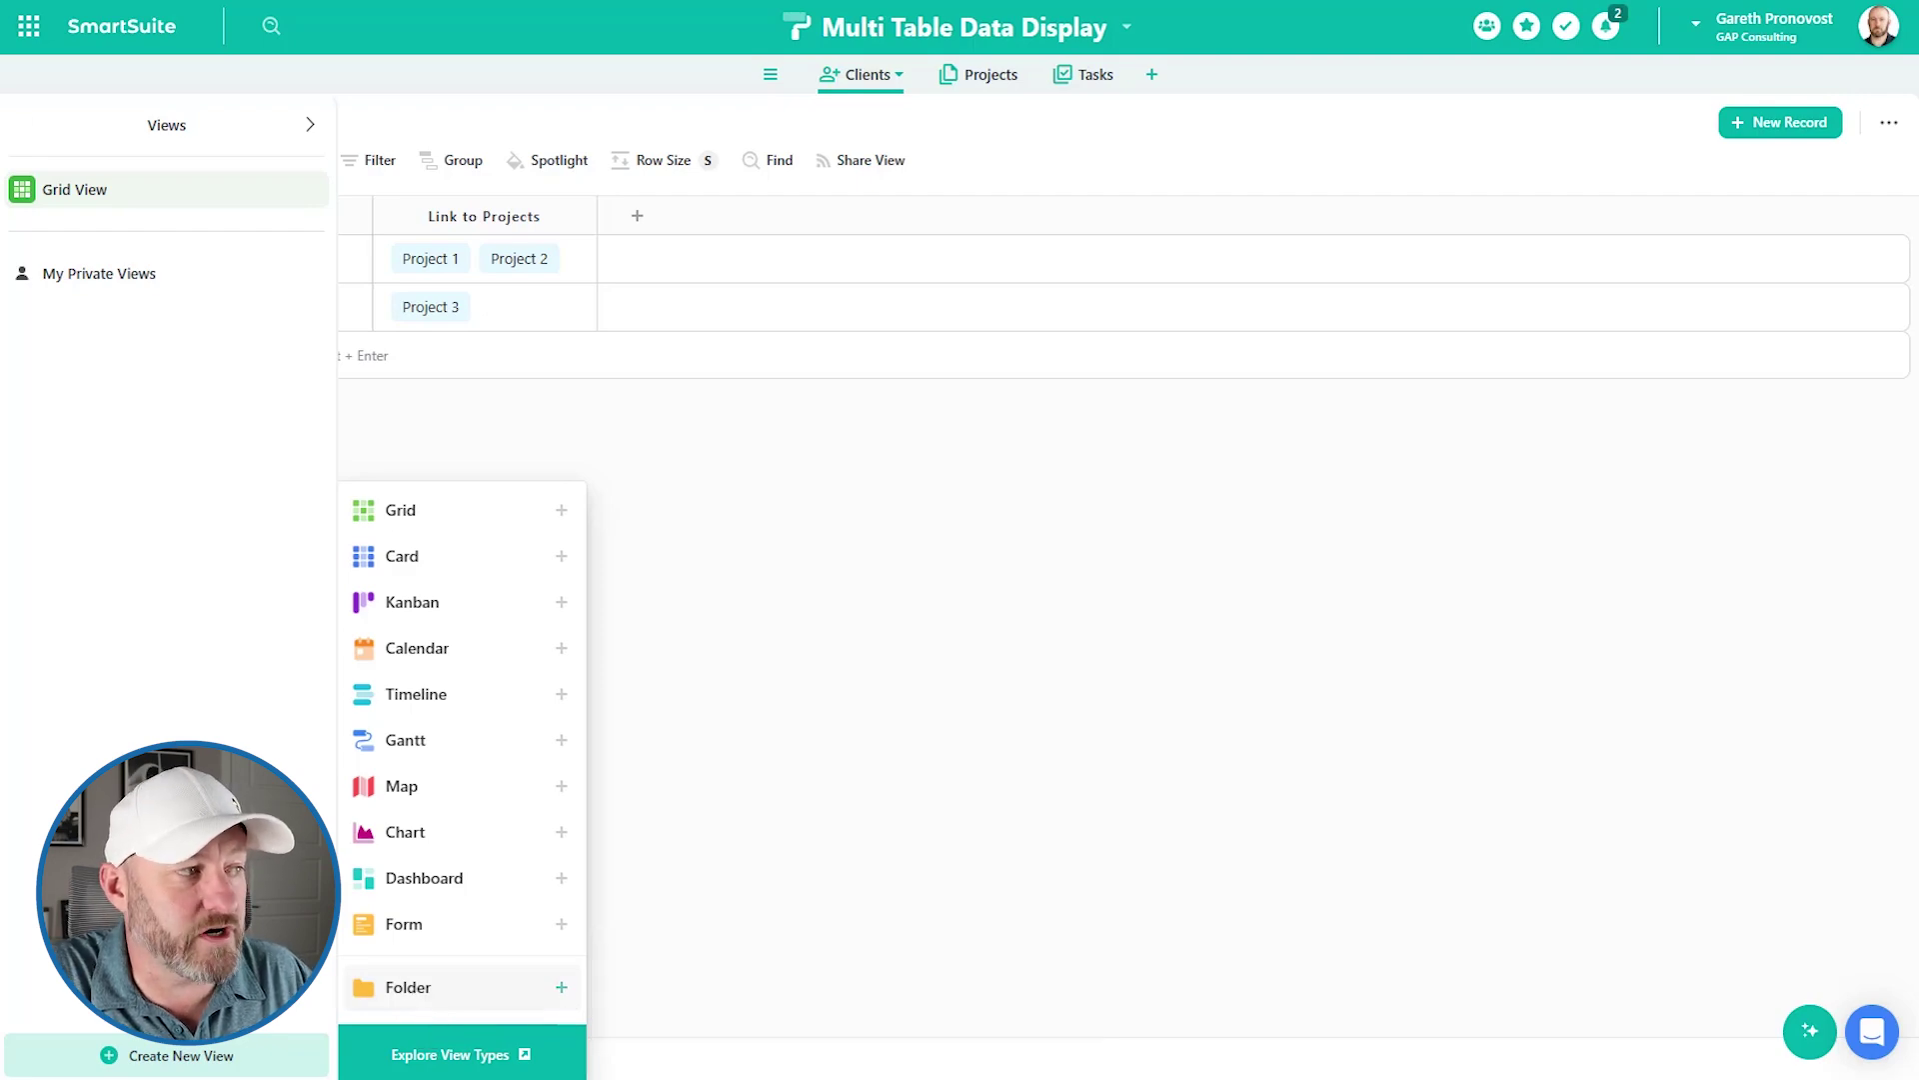
click(417, 885)
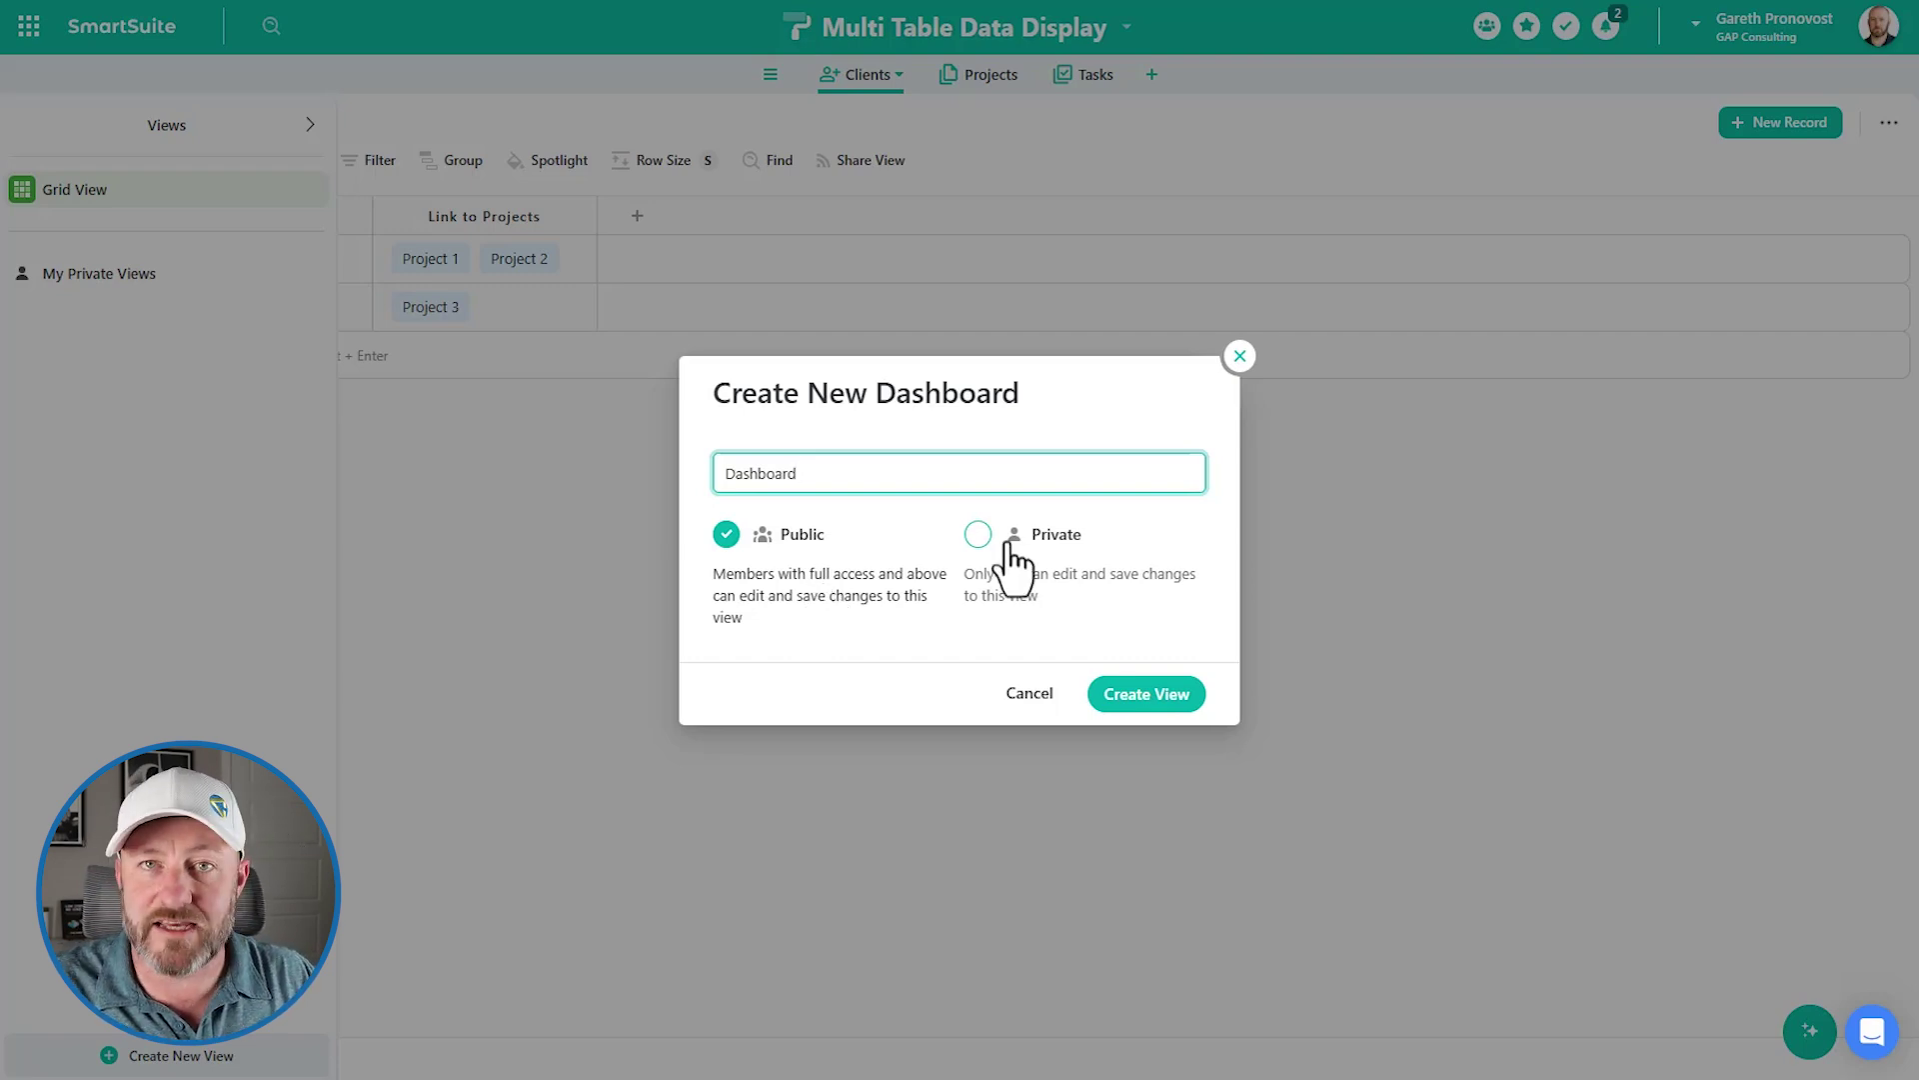
- Create the public view named Dashboard and bring up the widget list
click(1125, 700)
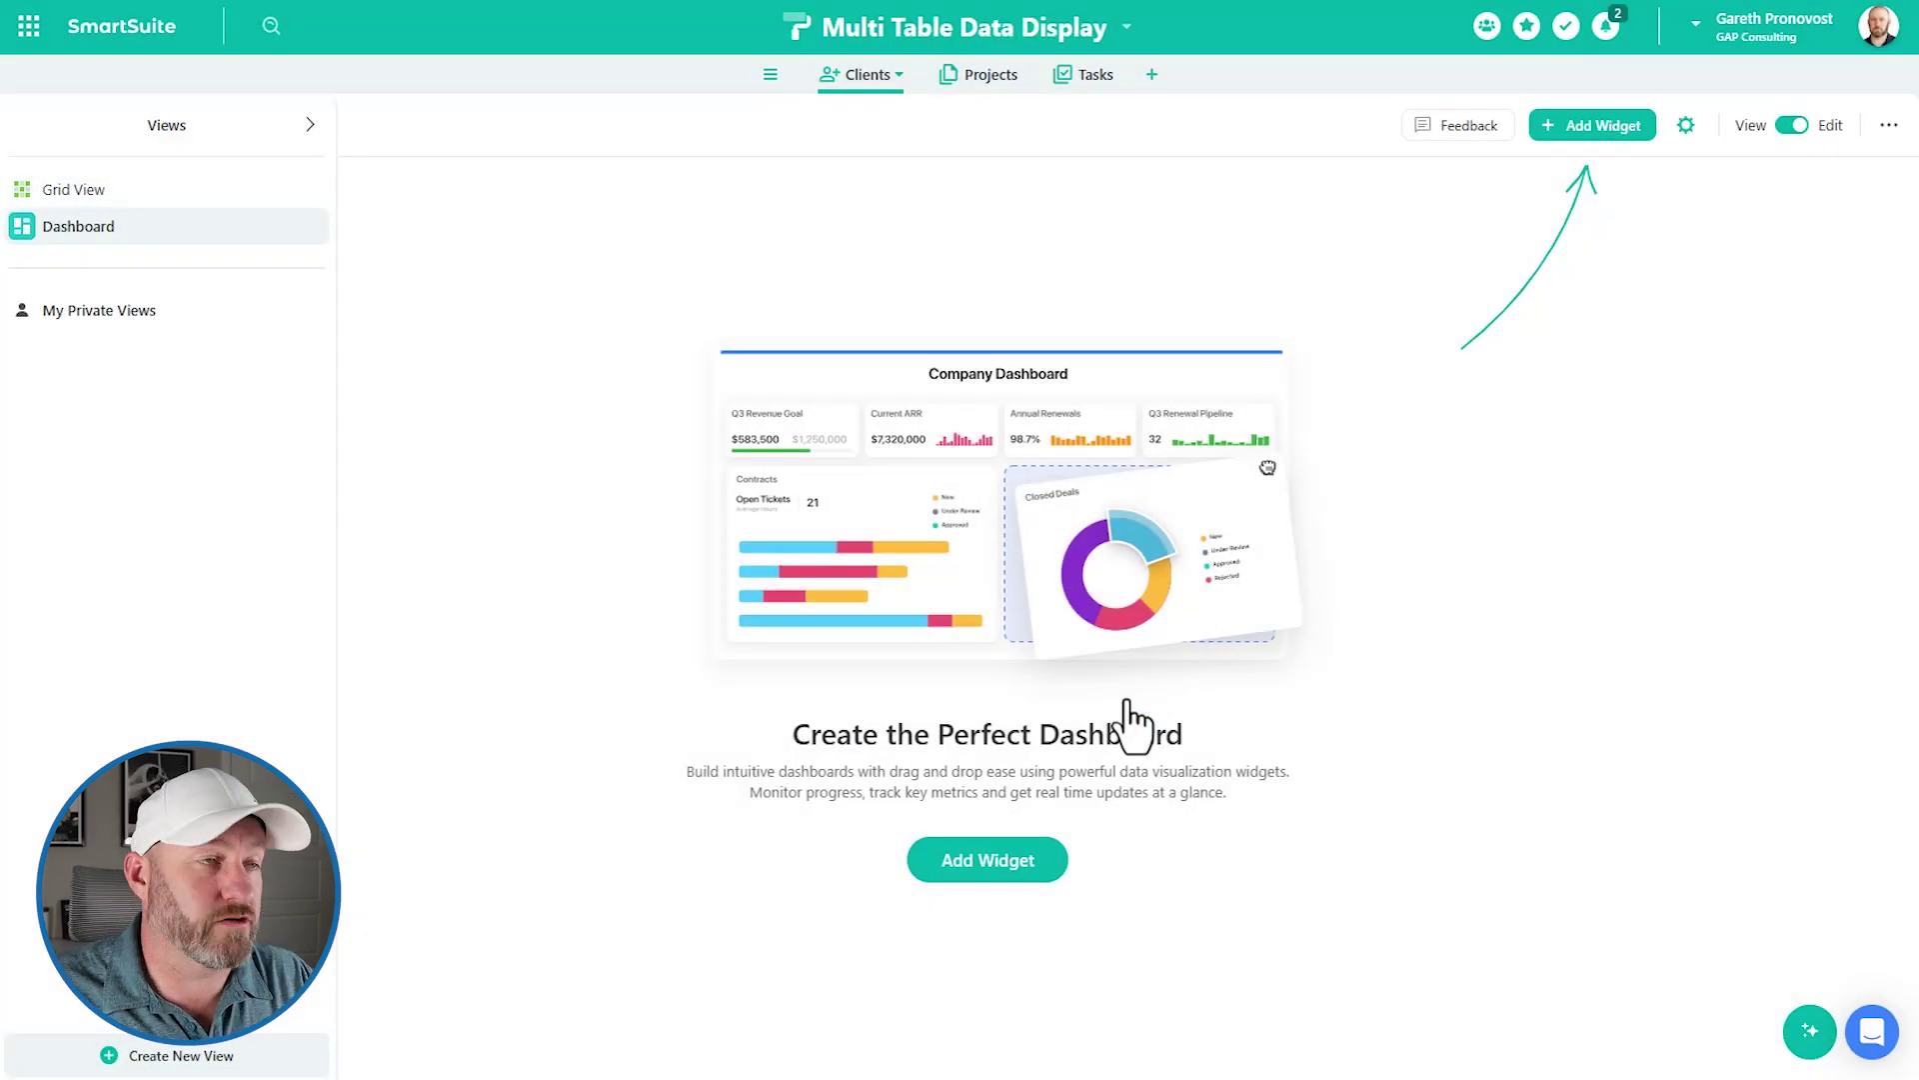
click(1594, 125)
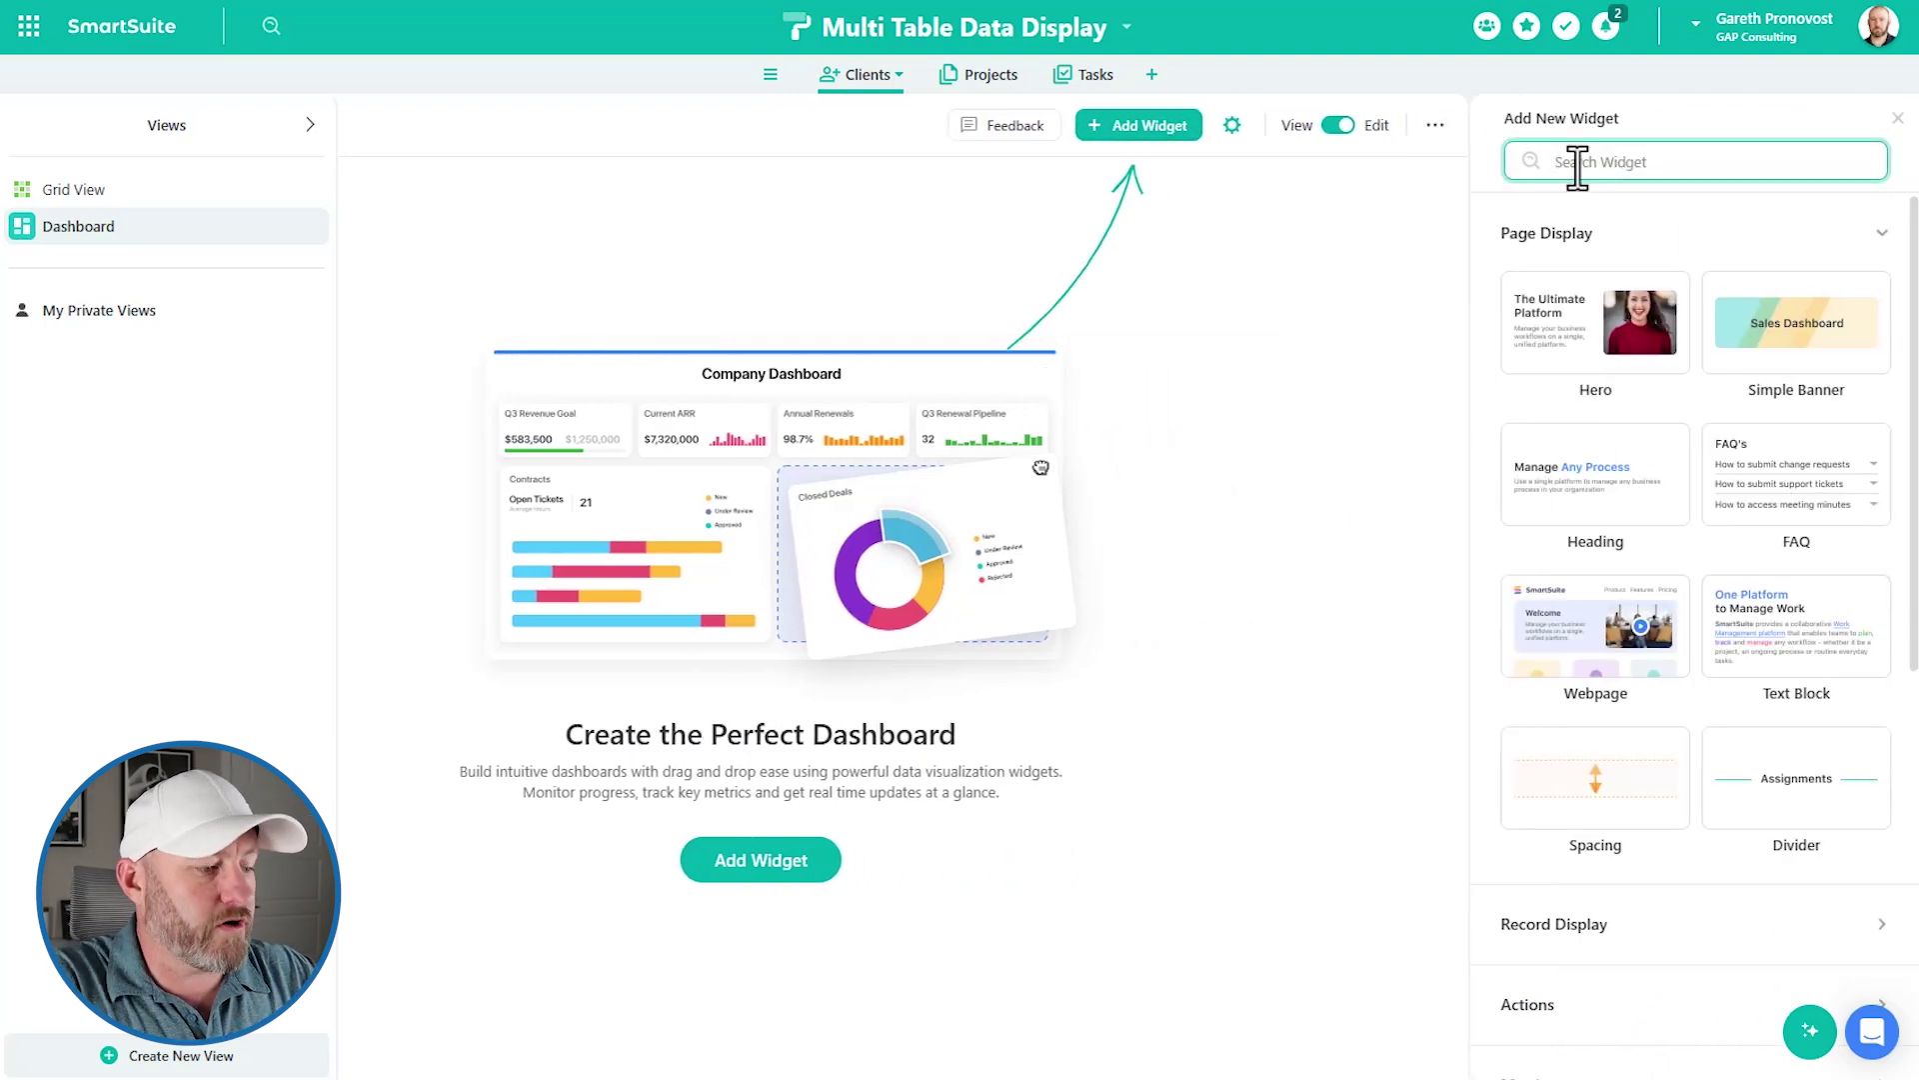
- Search the widgets for 'sele' and pick the Record Selector widget
text(pic)
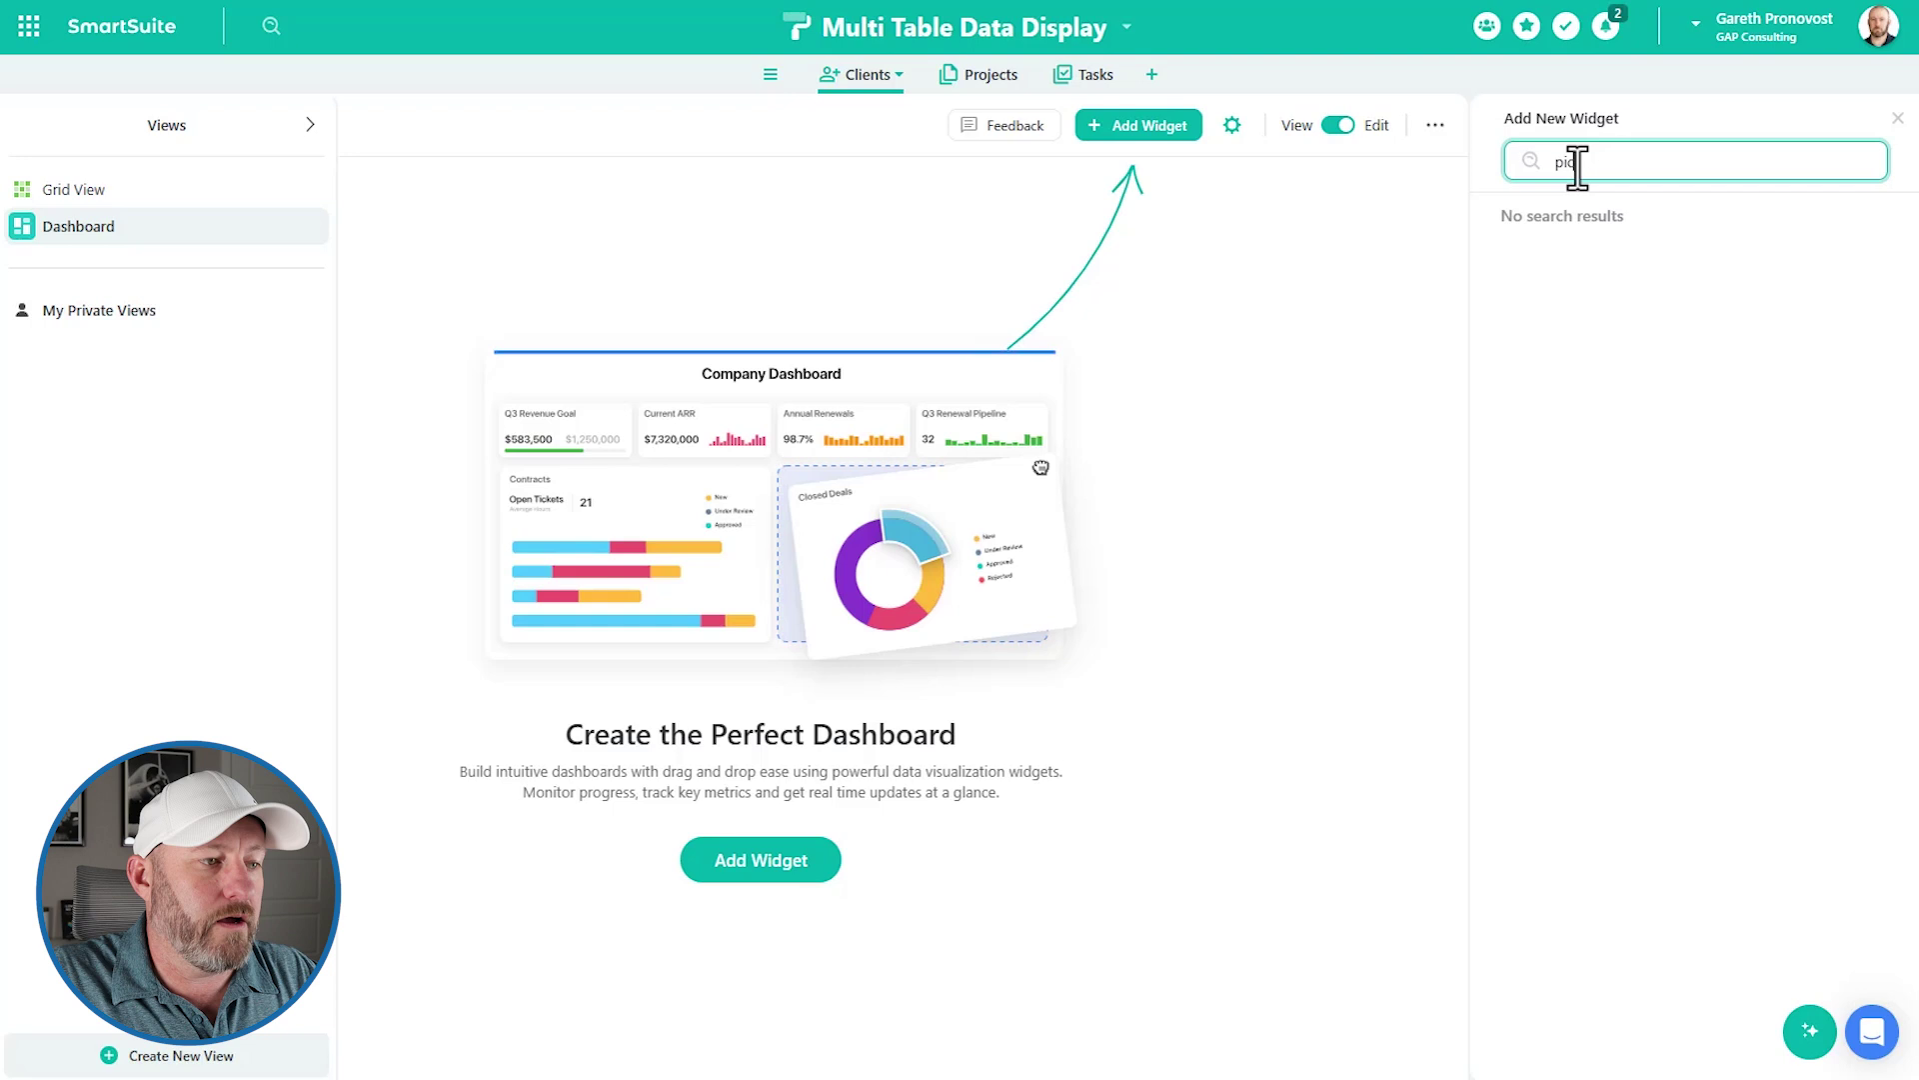
key(BackSpace)
key(BackSpace)
key(BackSpace)
text(sele)
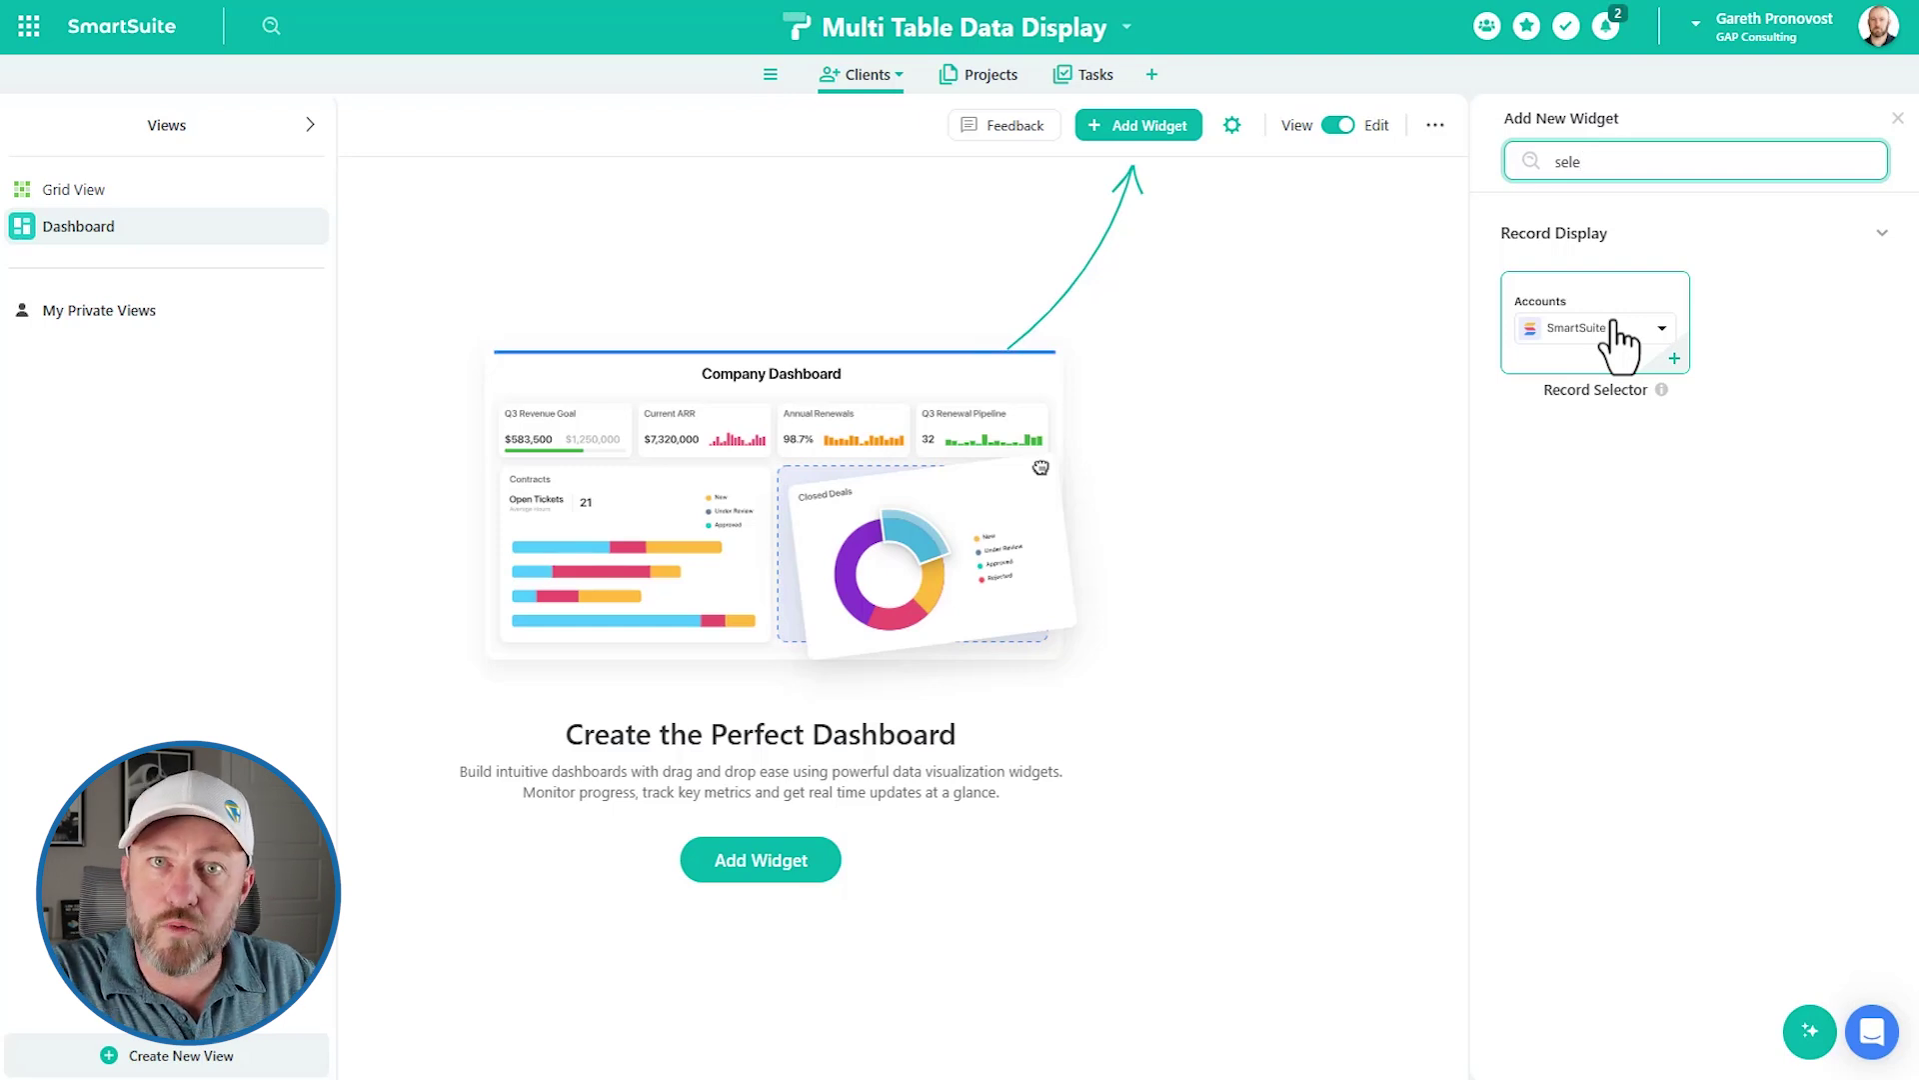
click(1616, 343)
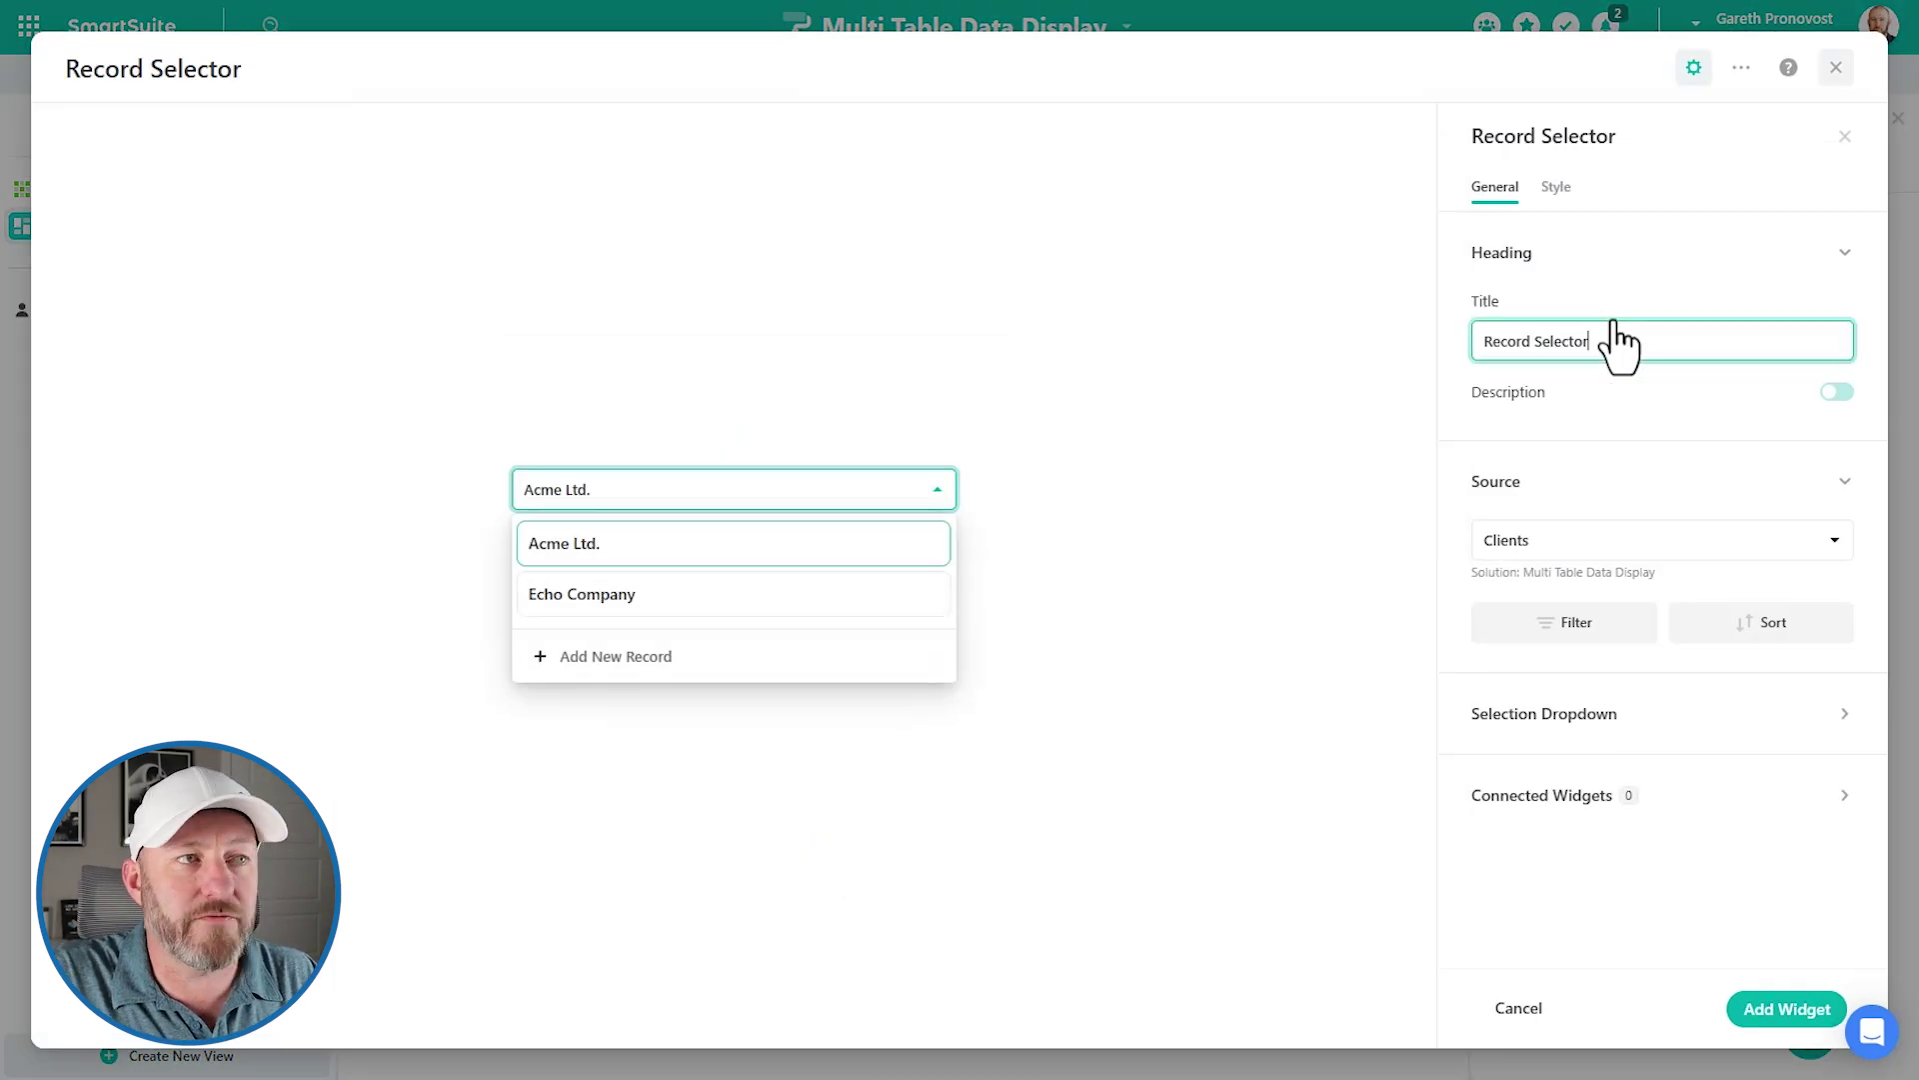
- Title the widget 'Client Selector' with the description 'sample text' placed below the title
triple_click(1617, 343)
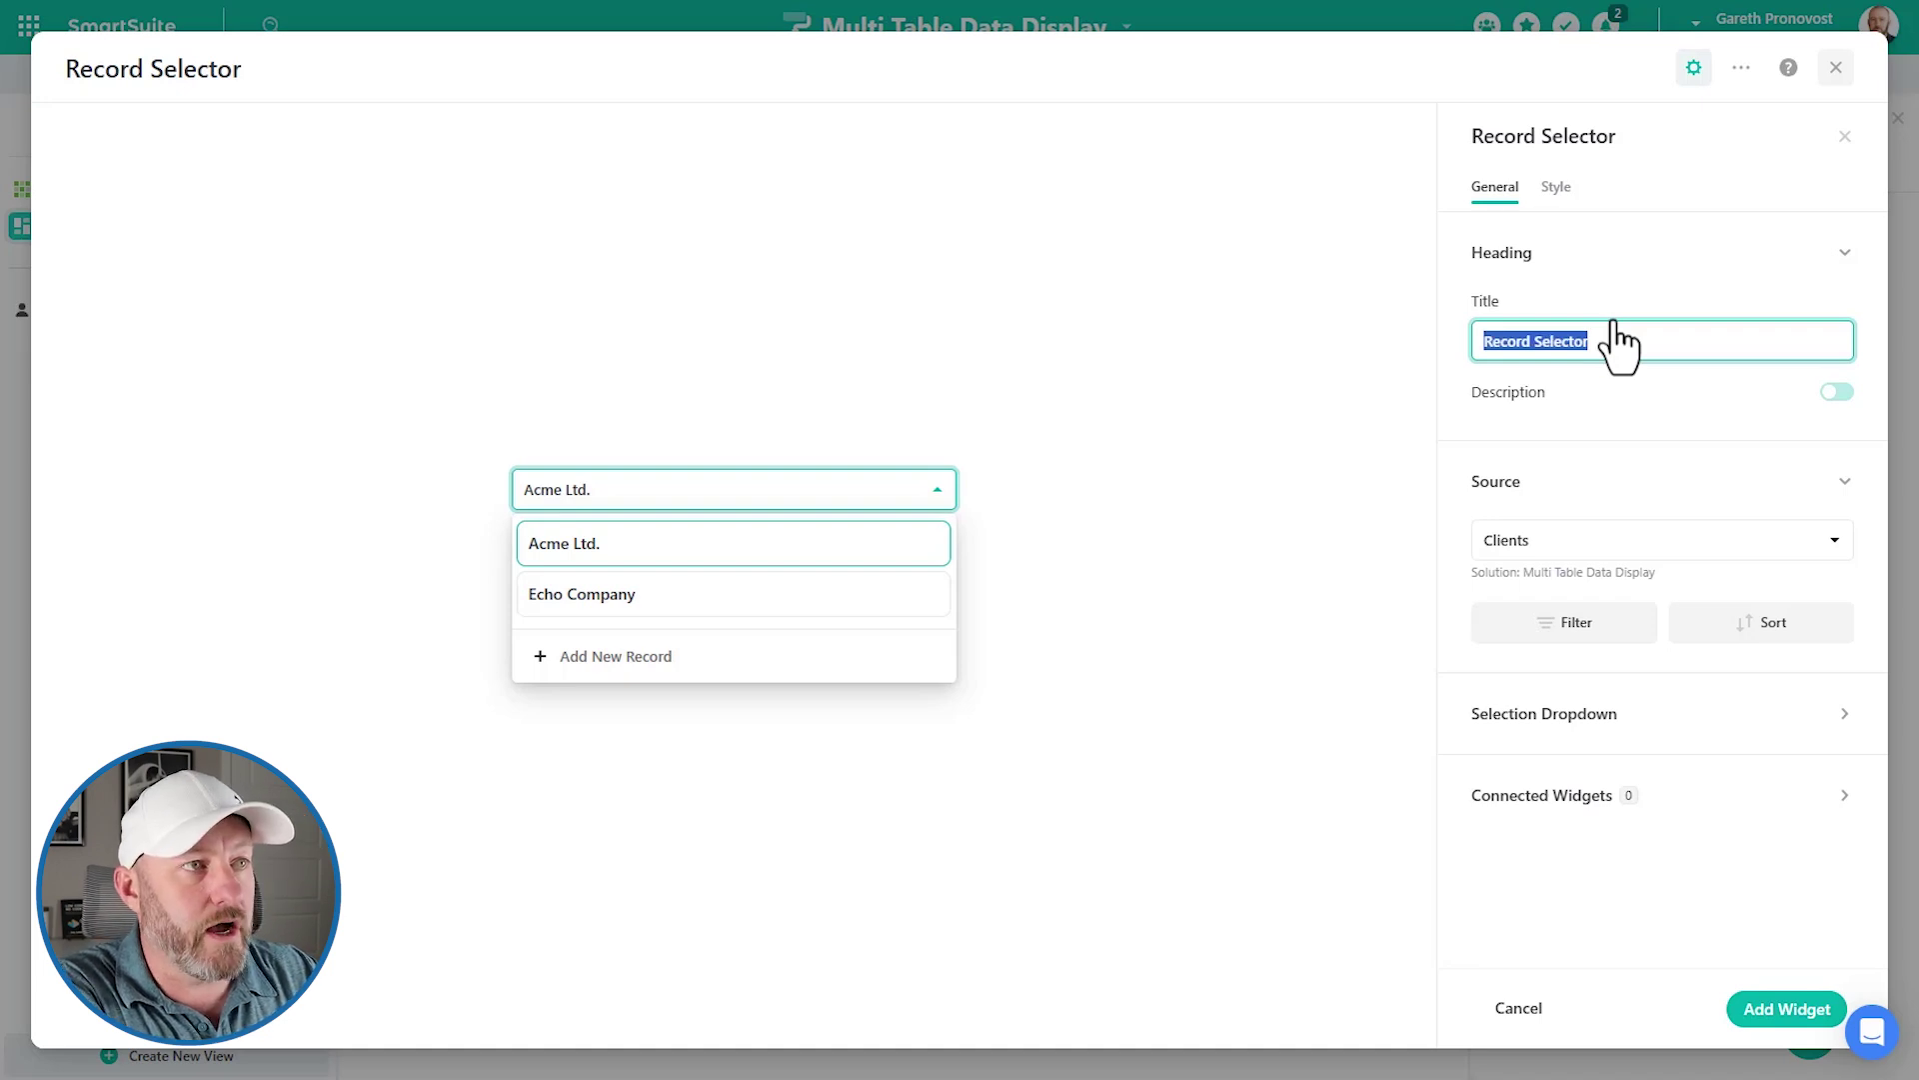
text(Client Sele)
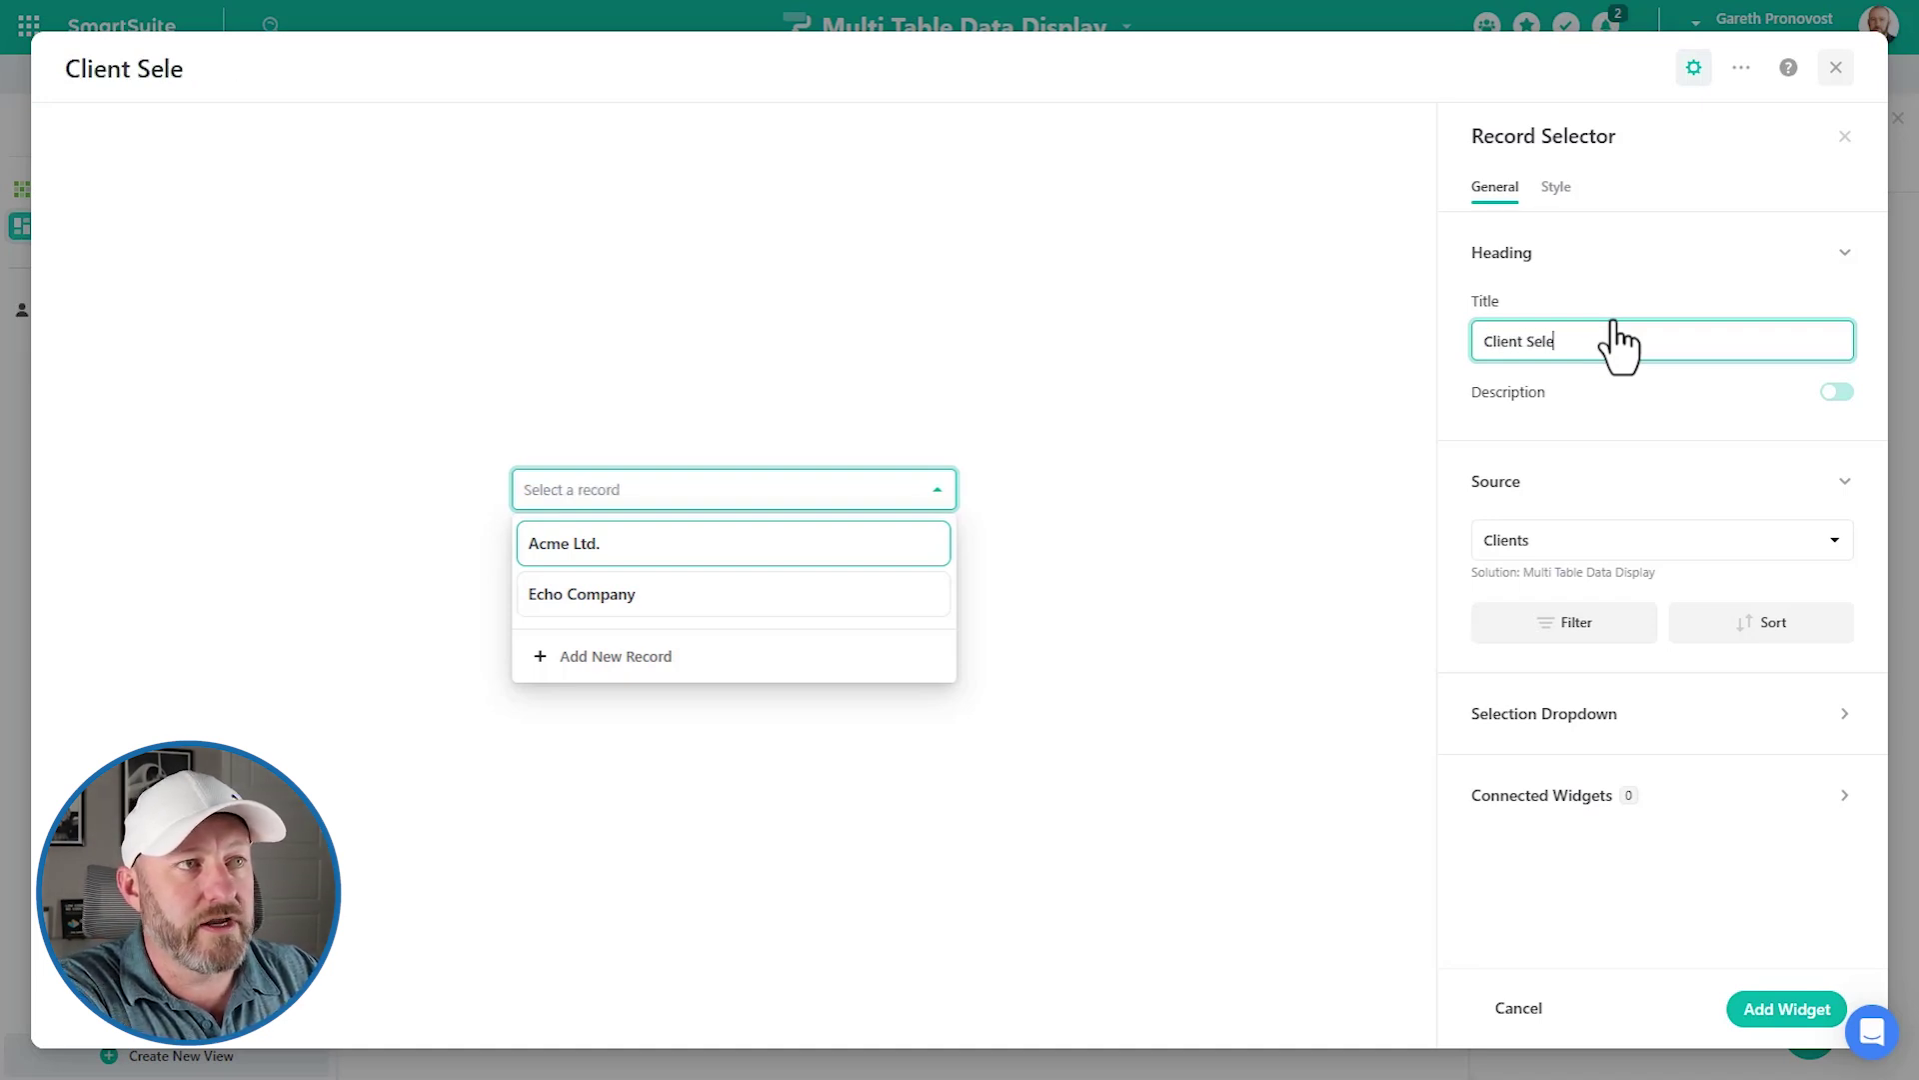
text(ctor)
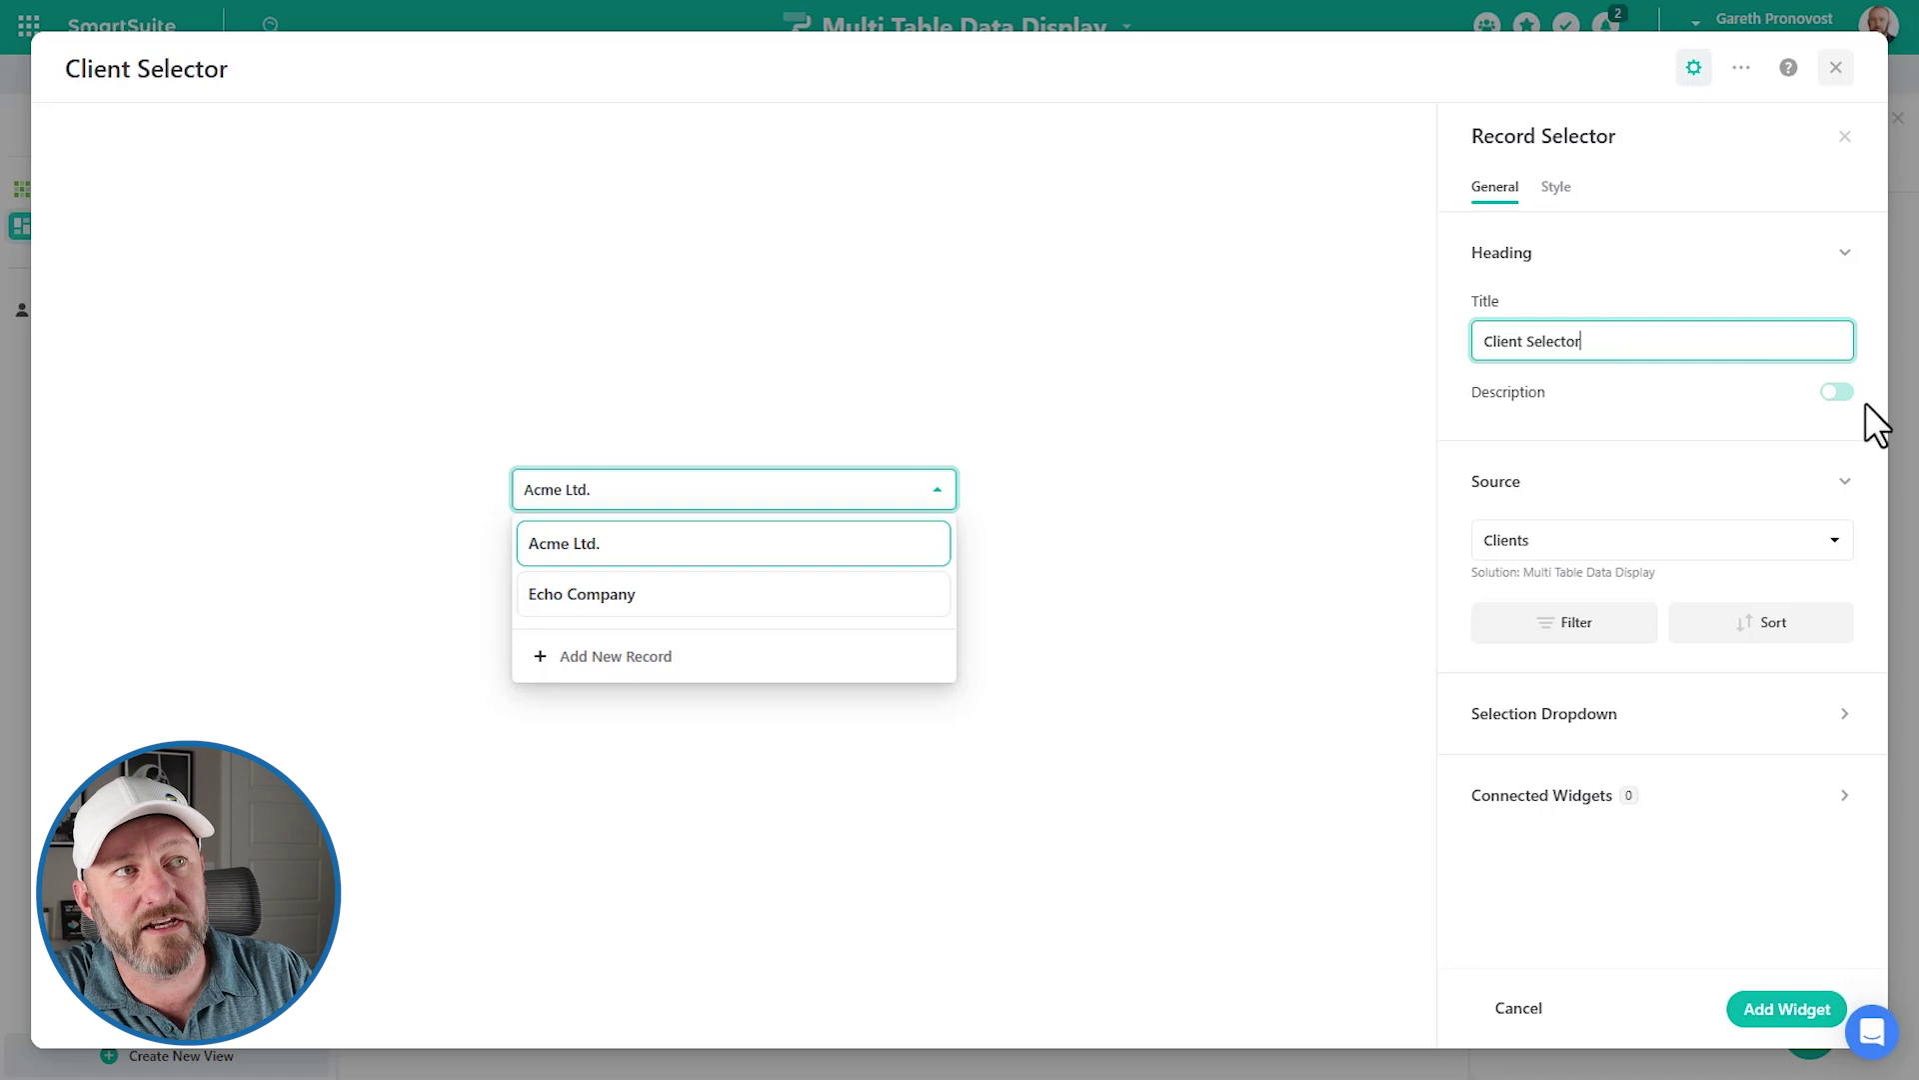
click(1843, 395)
click(1689, 497)
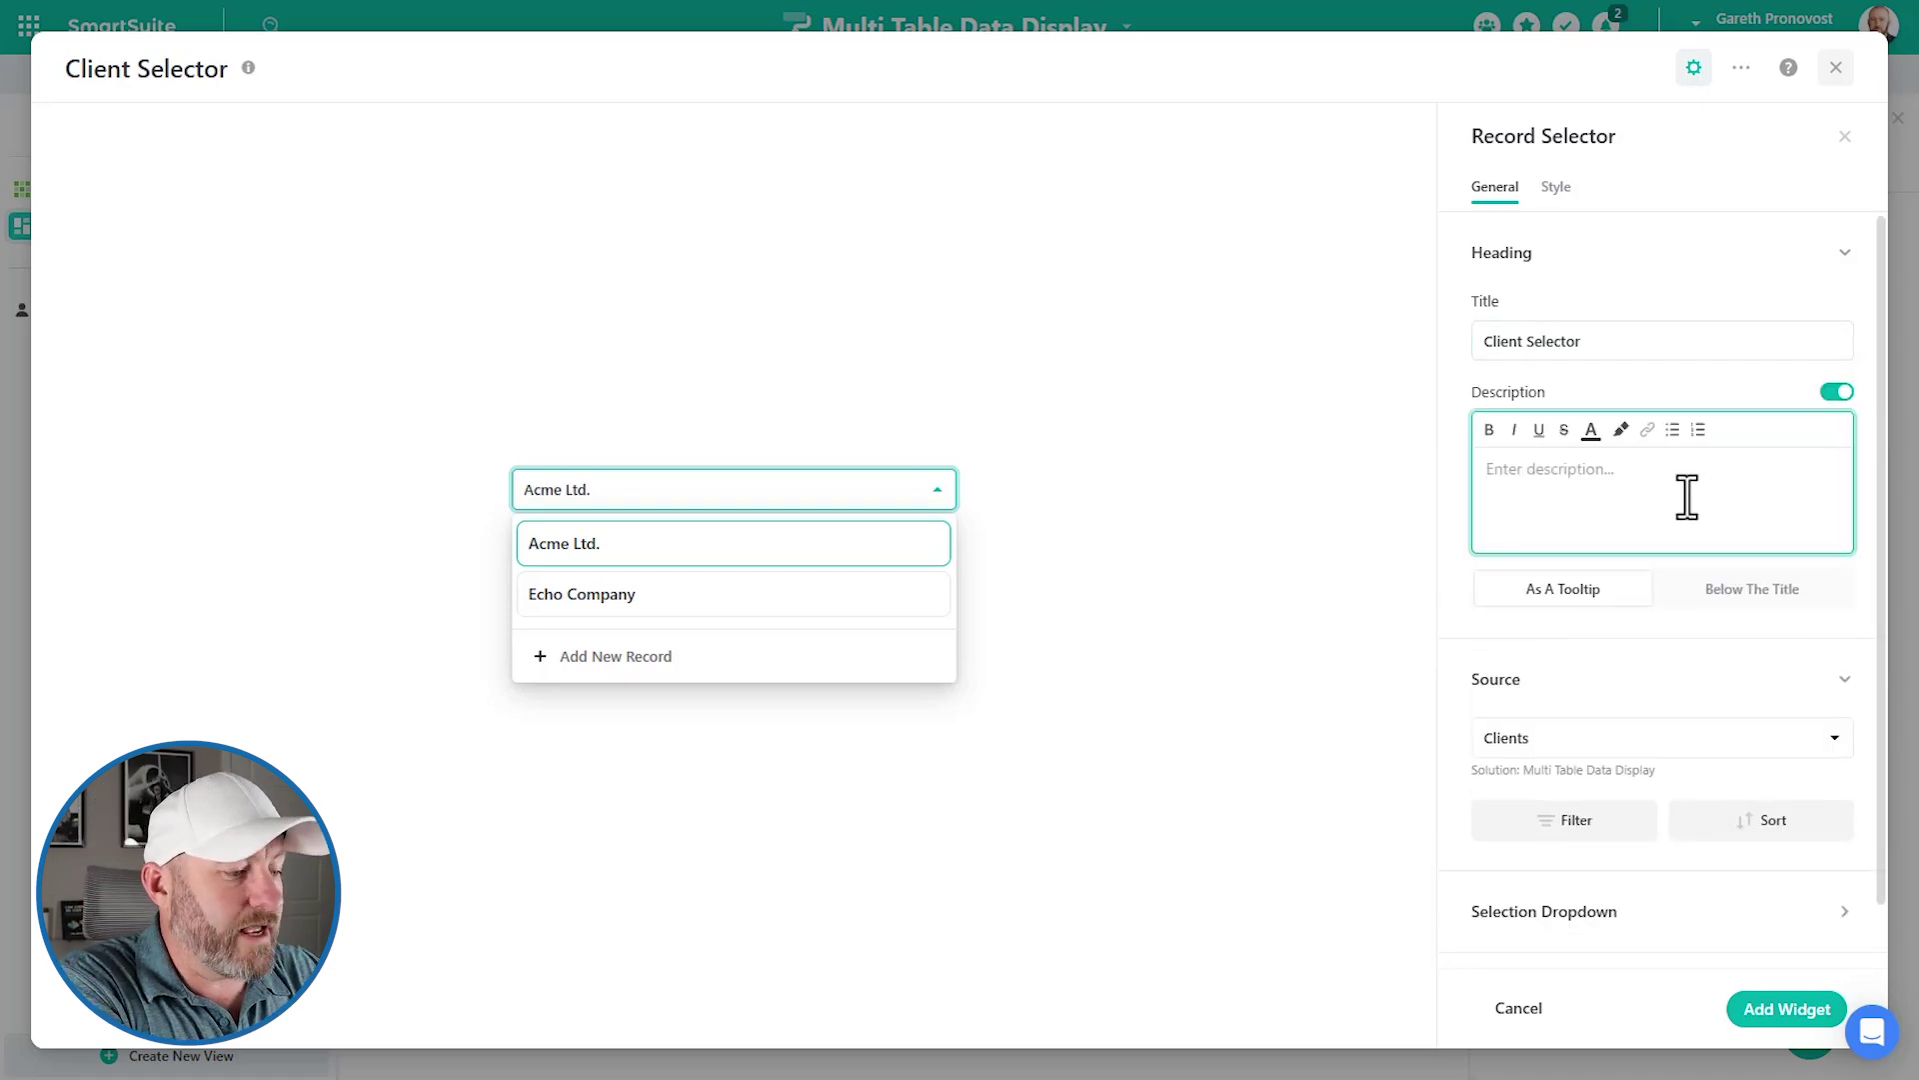
text(sample text)
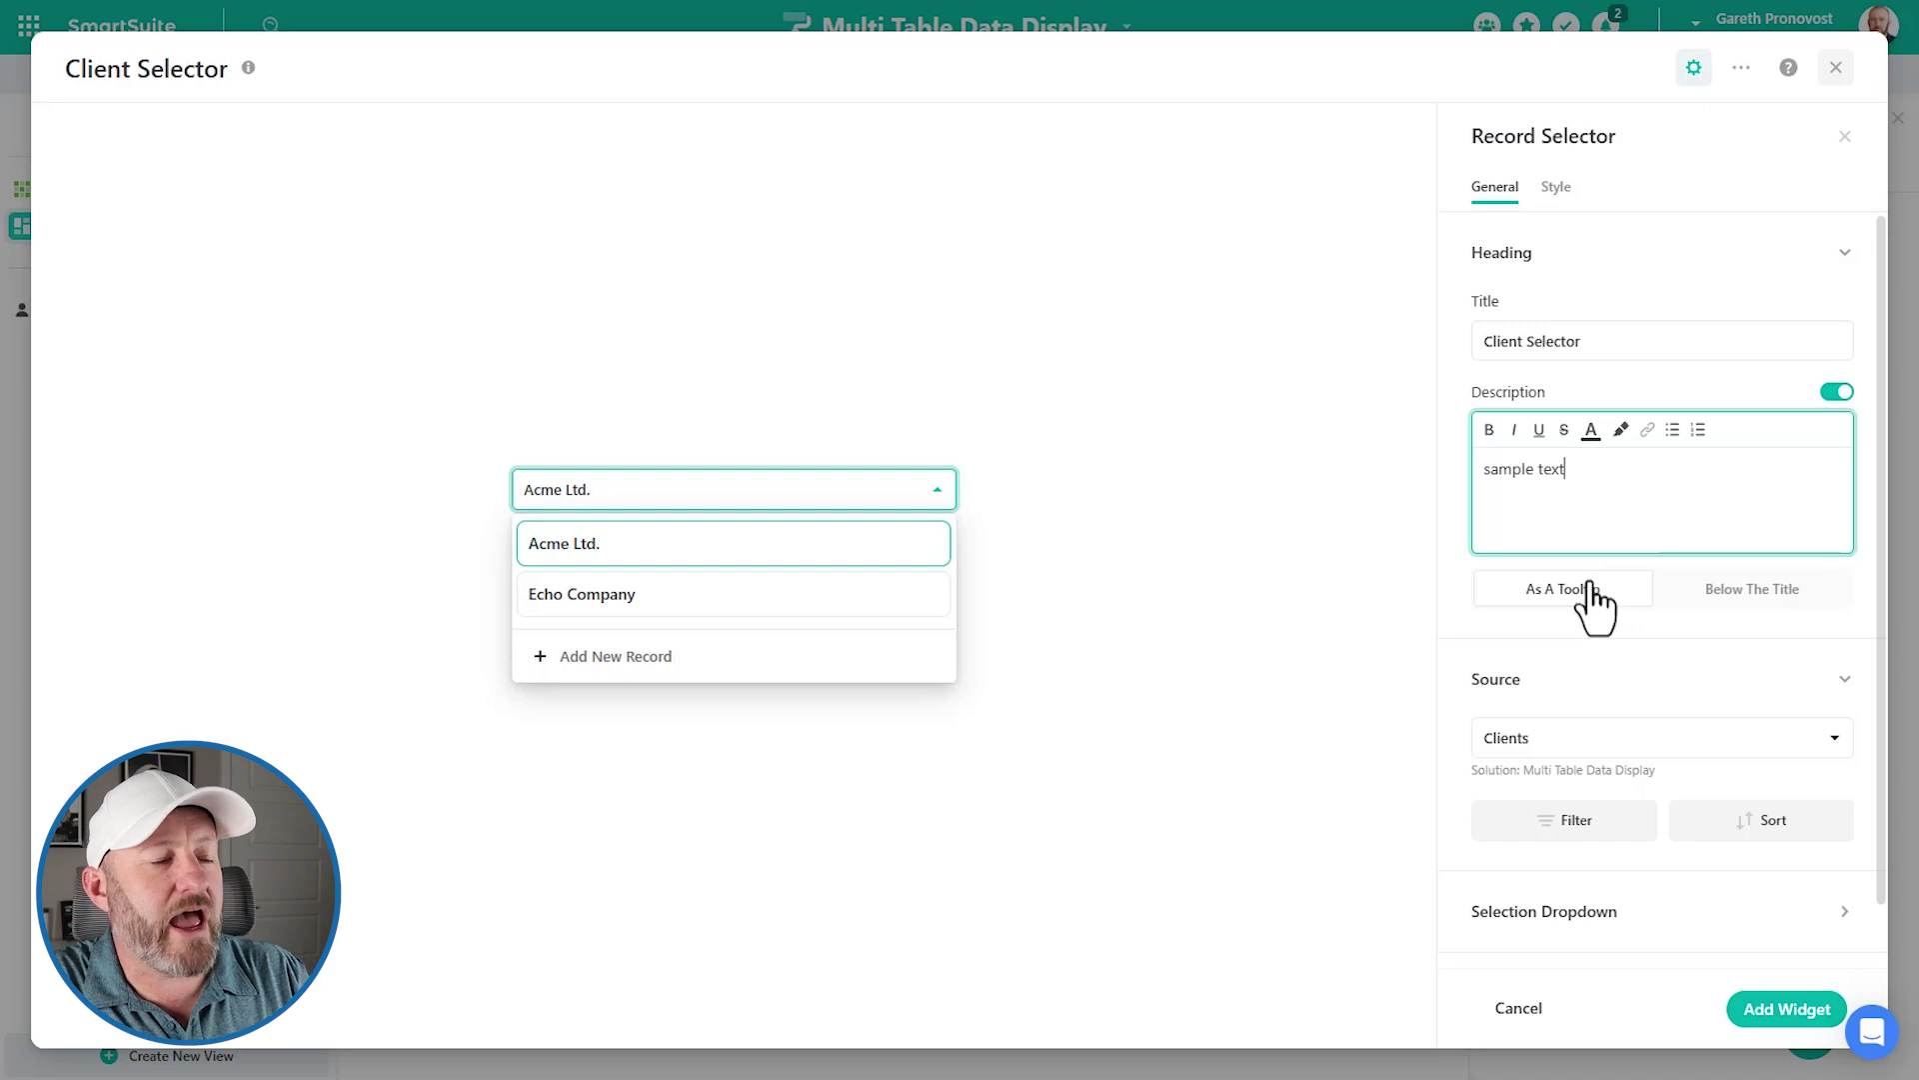
click(1712, 591)
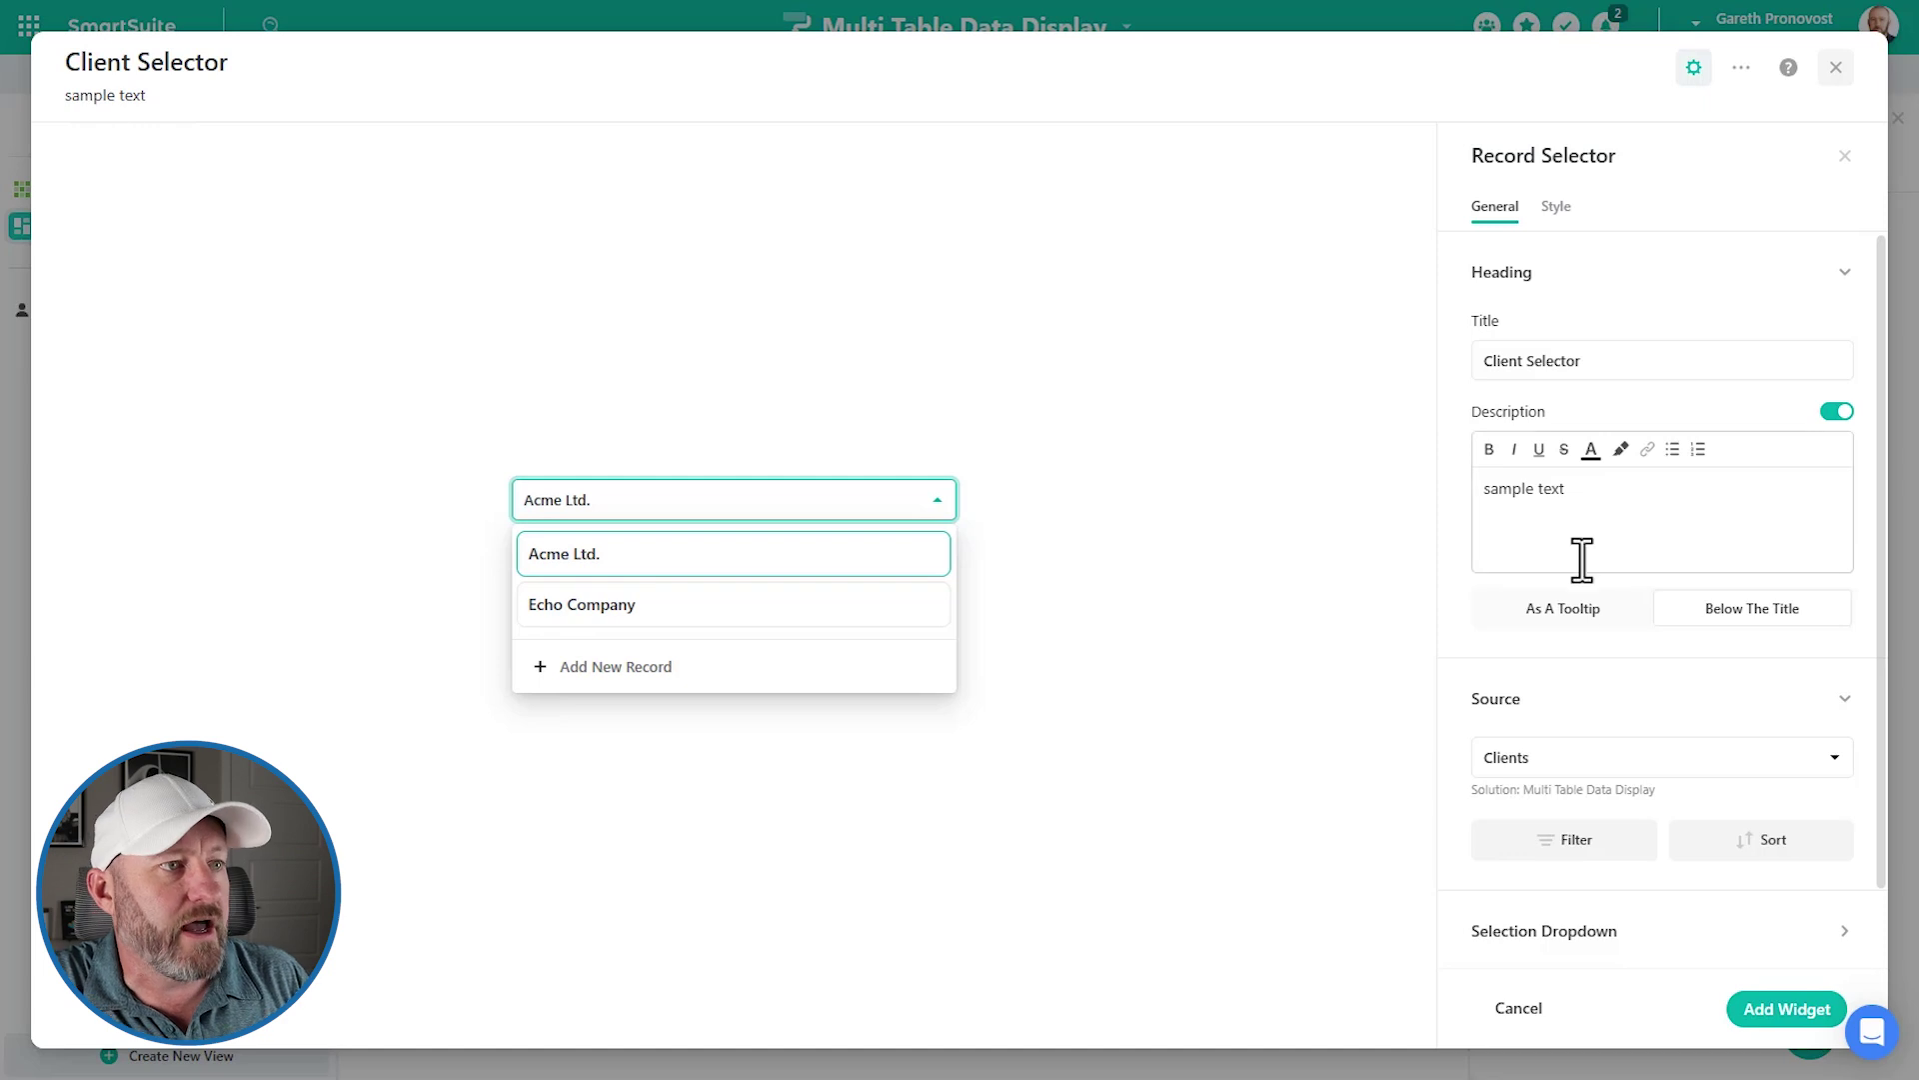
click(1566, 611)
mouse_move(249, 70)
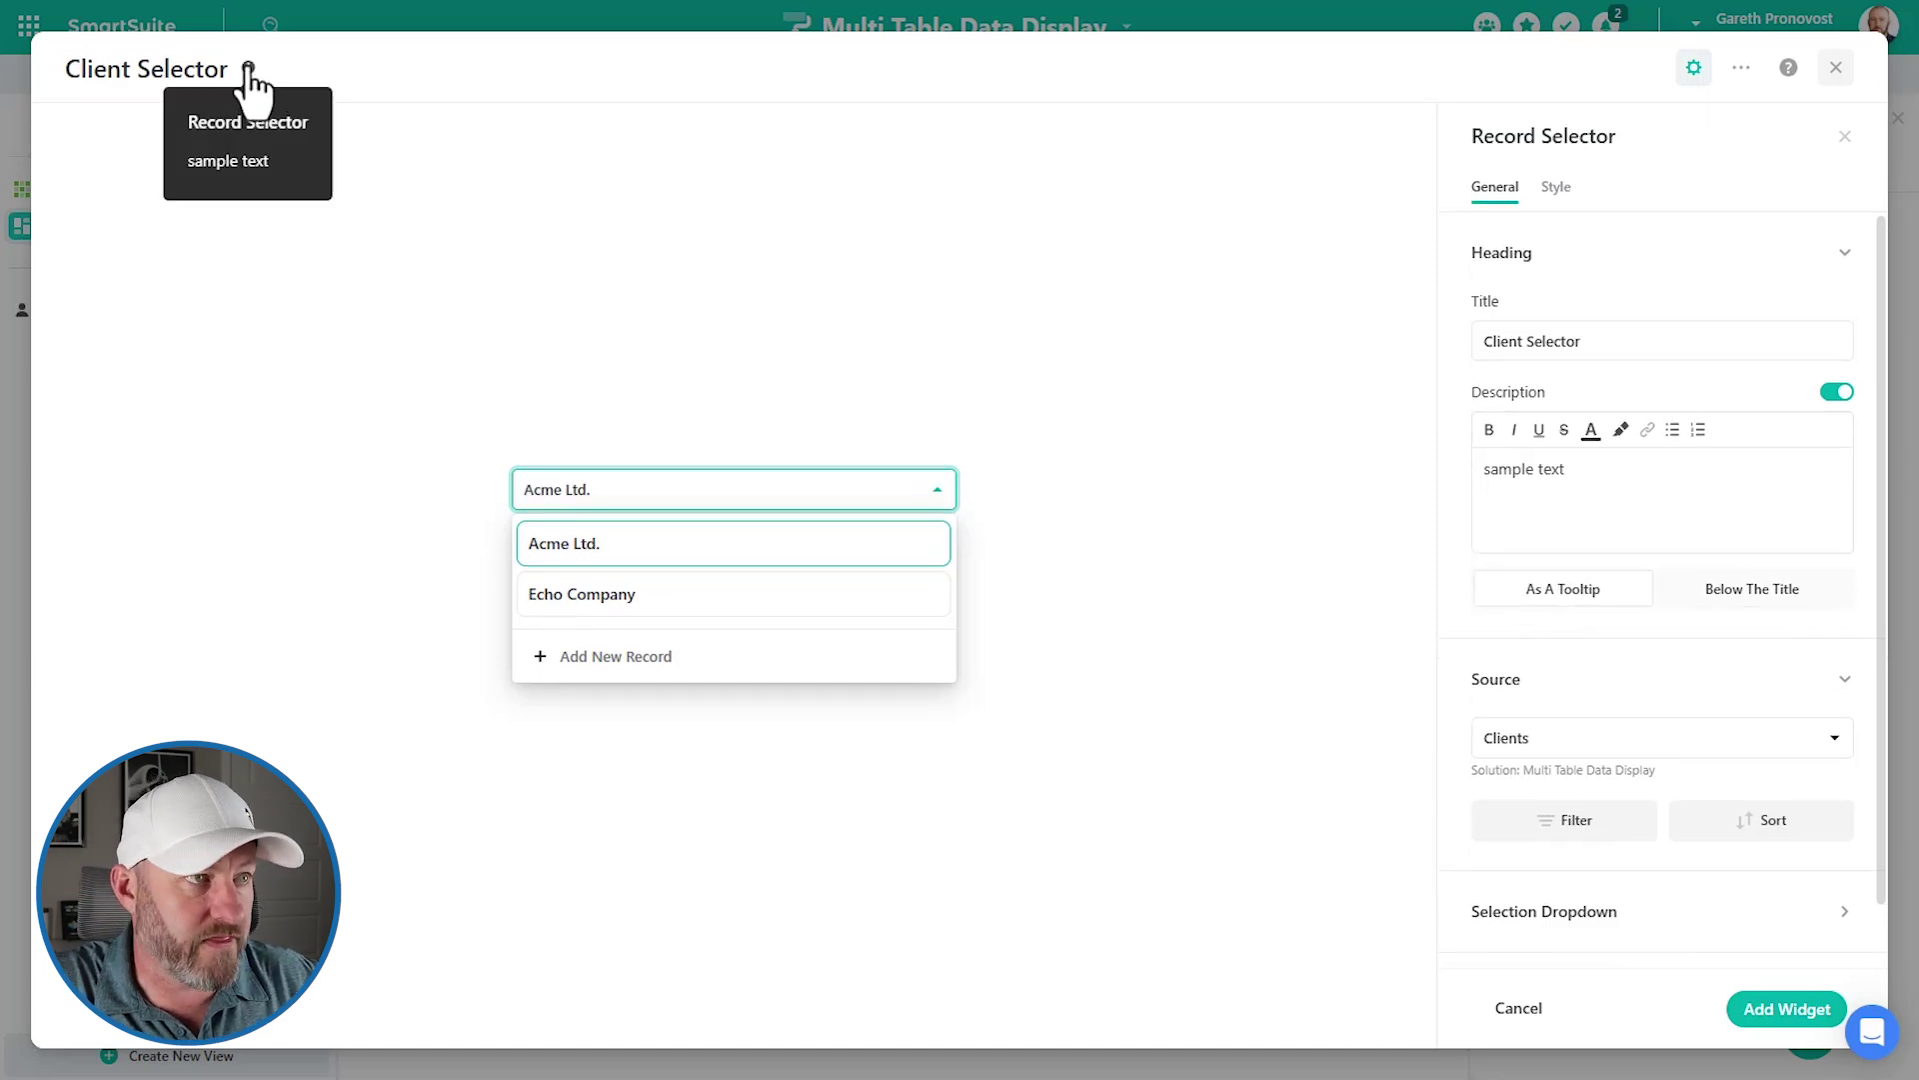
click(1734, 596)
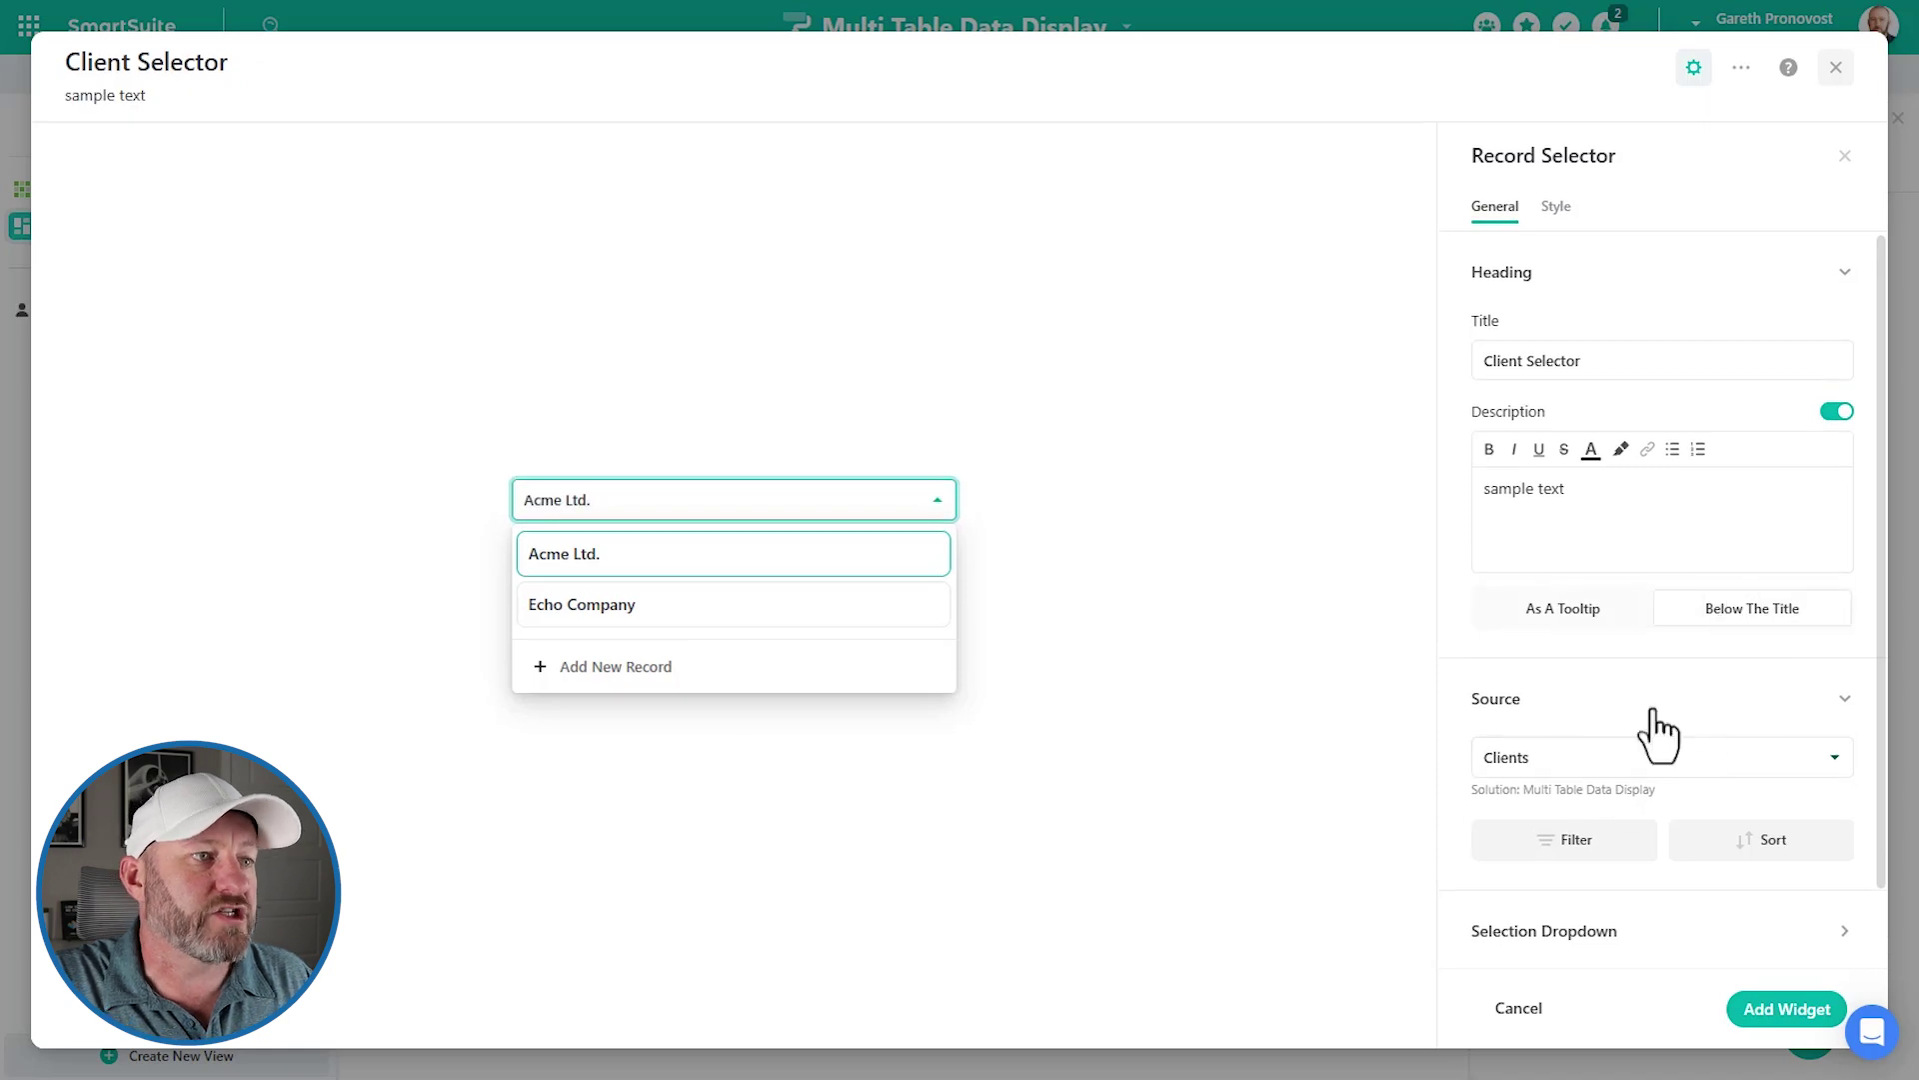
- Remove the empty Name filter and sort the client list by Name from A to Z
click(1582, 850)
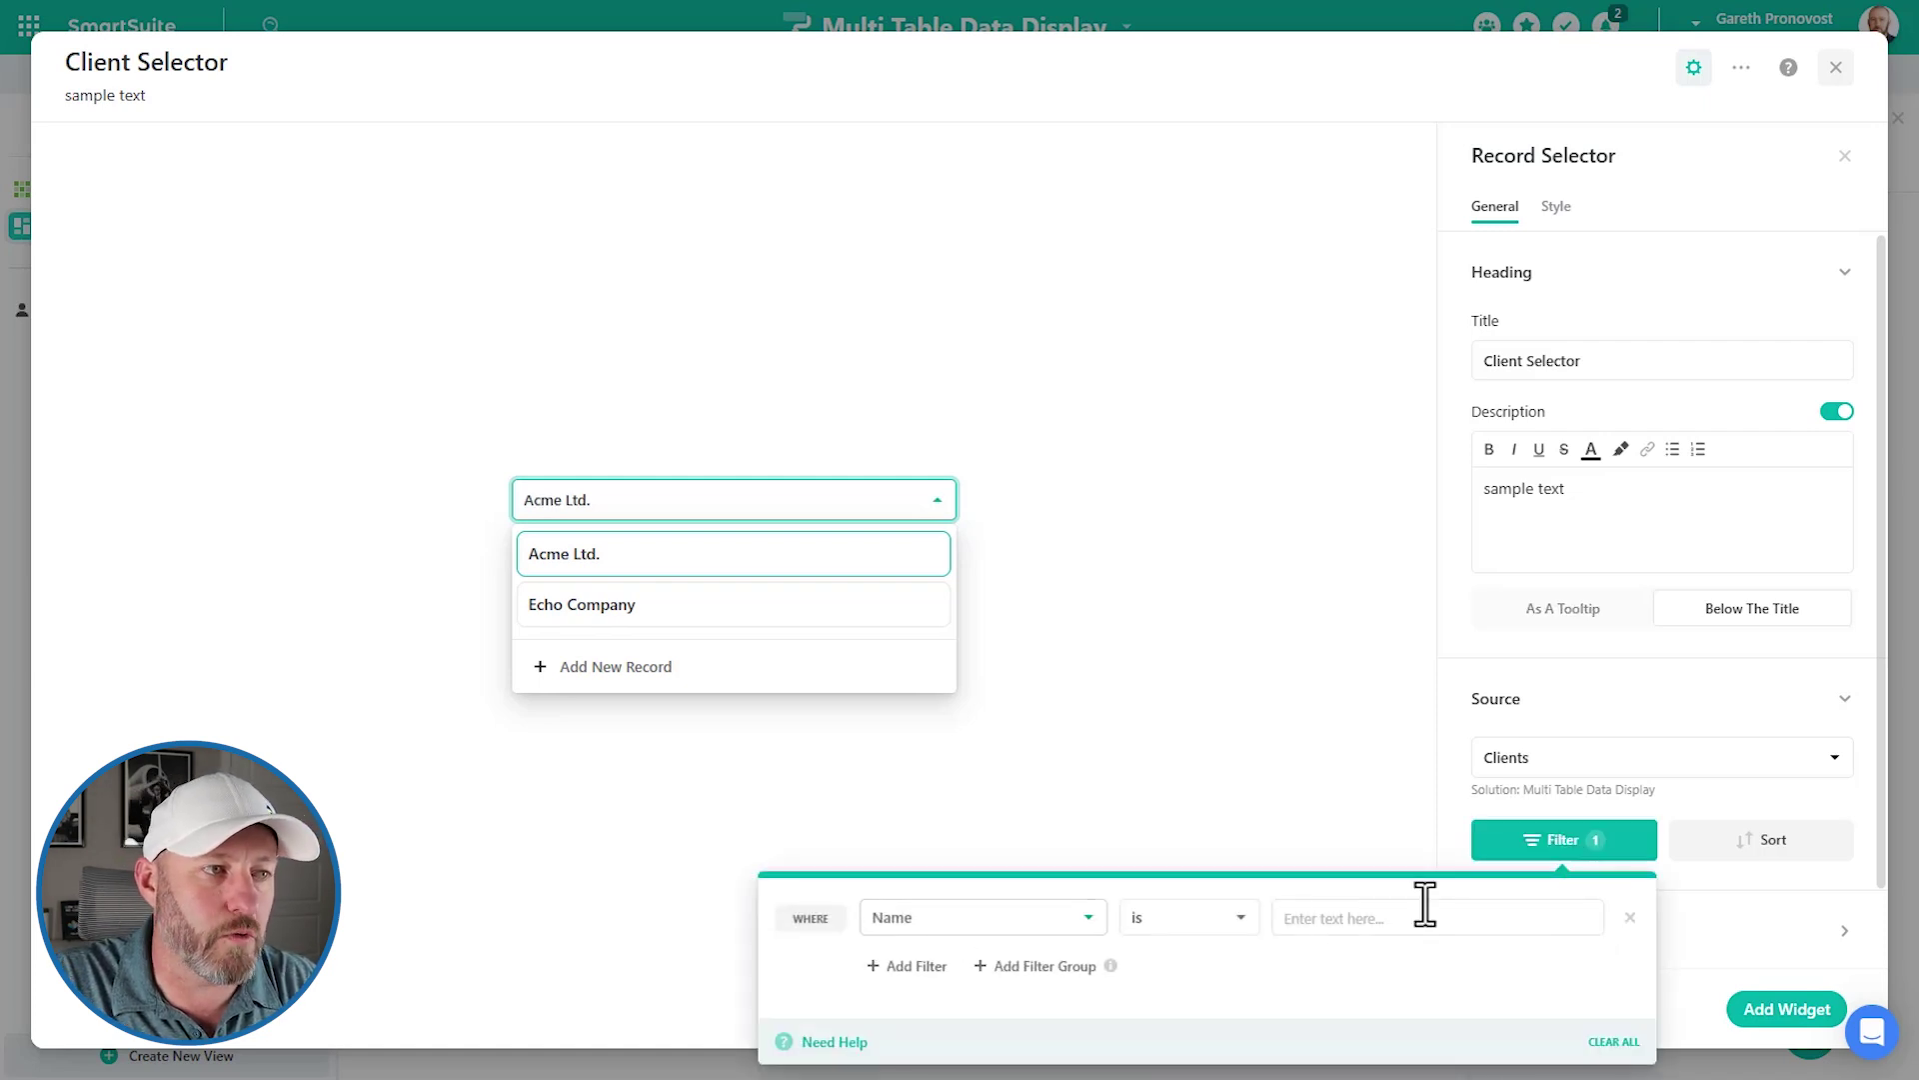
click(1627, 917)
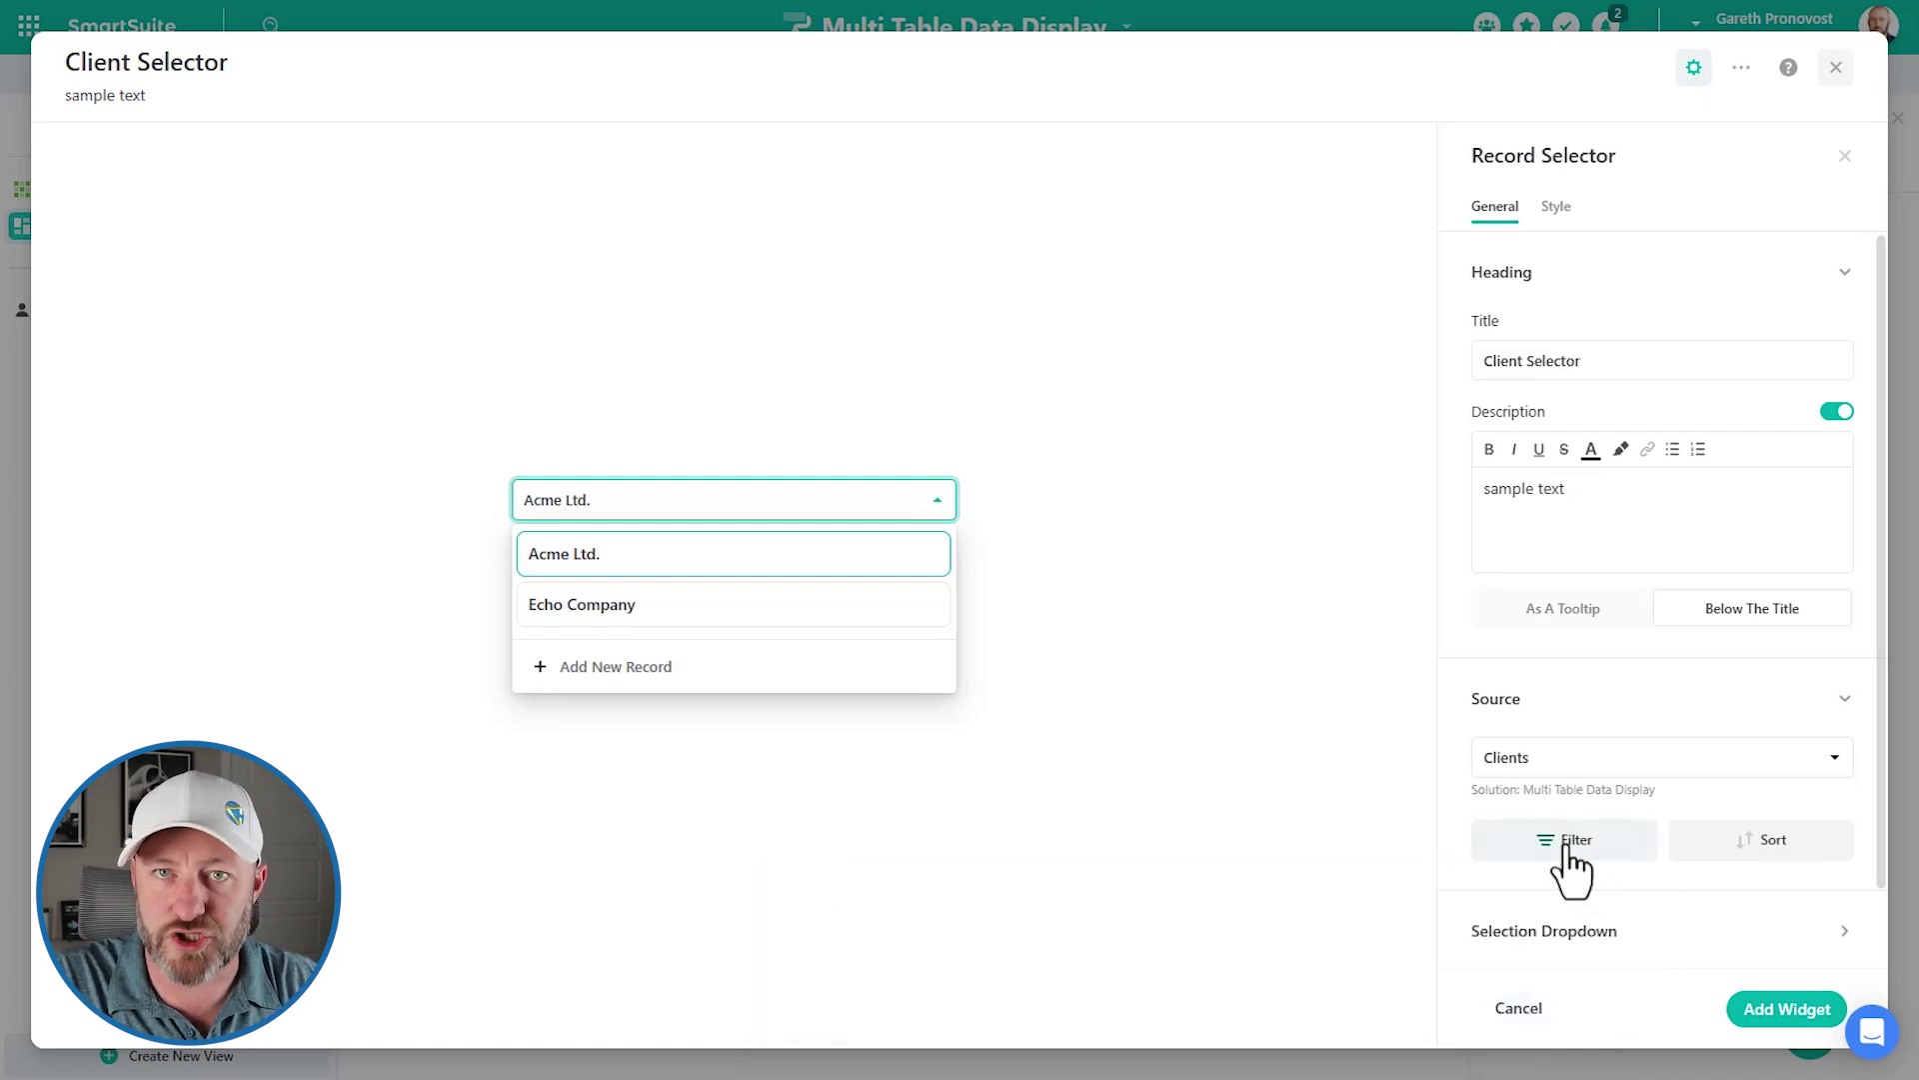
click(1706, 852)
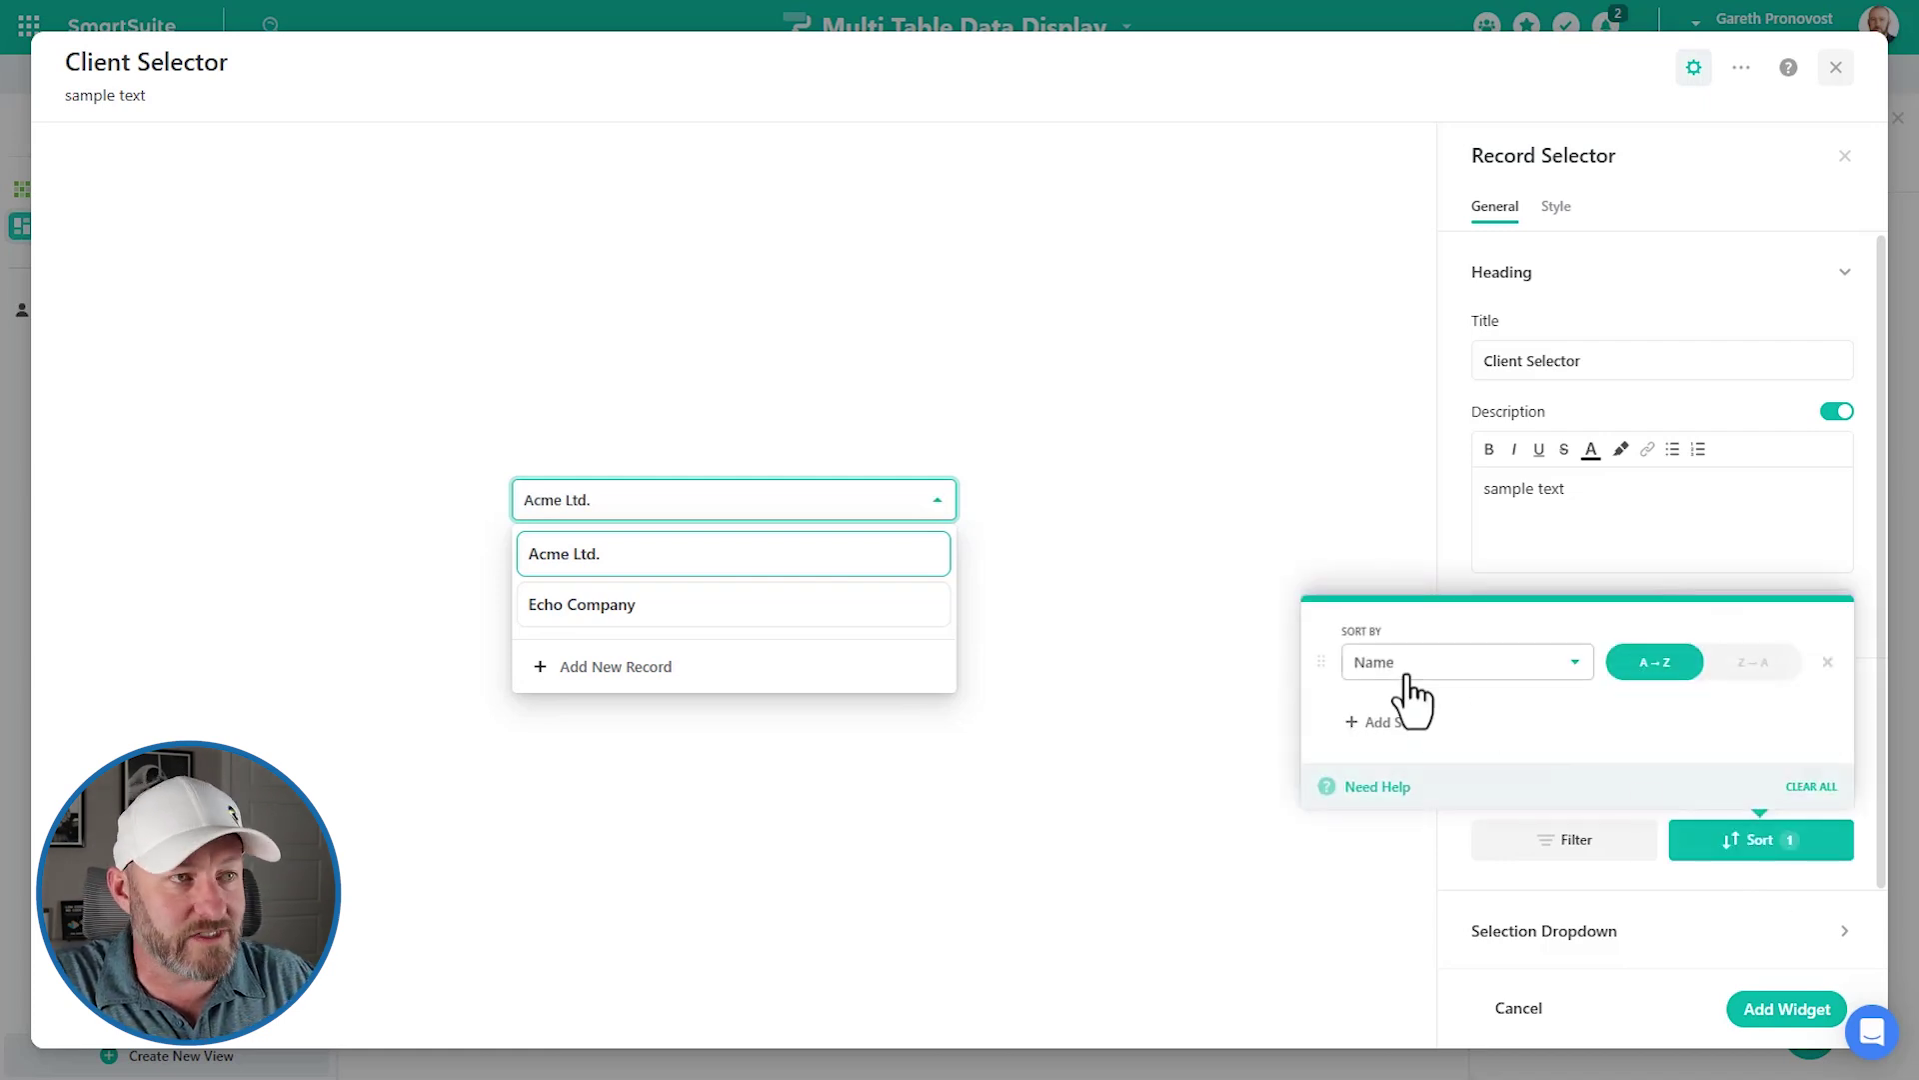
click(1744, 664)
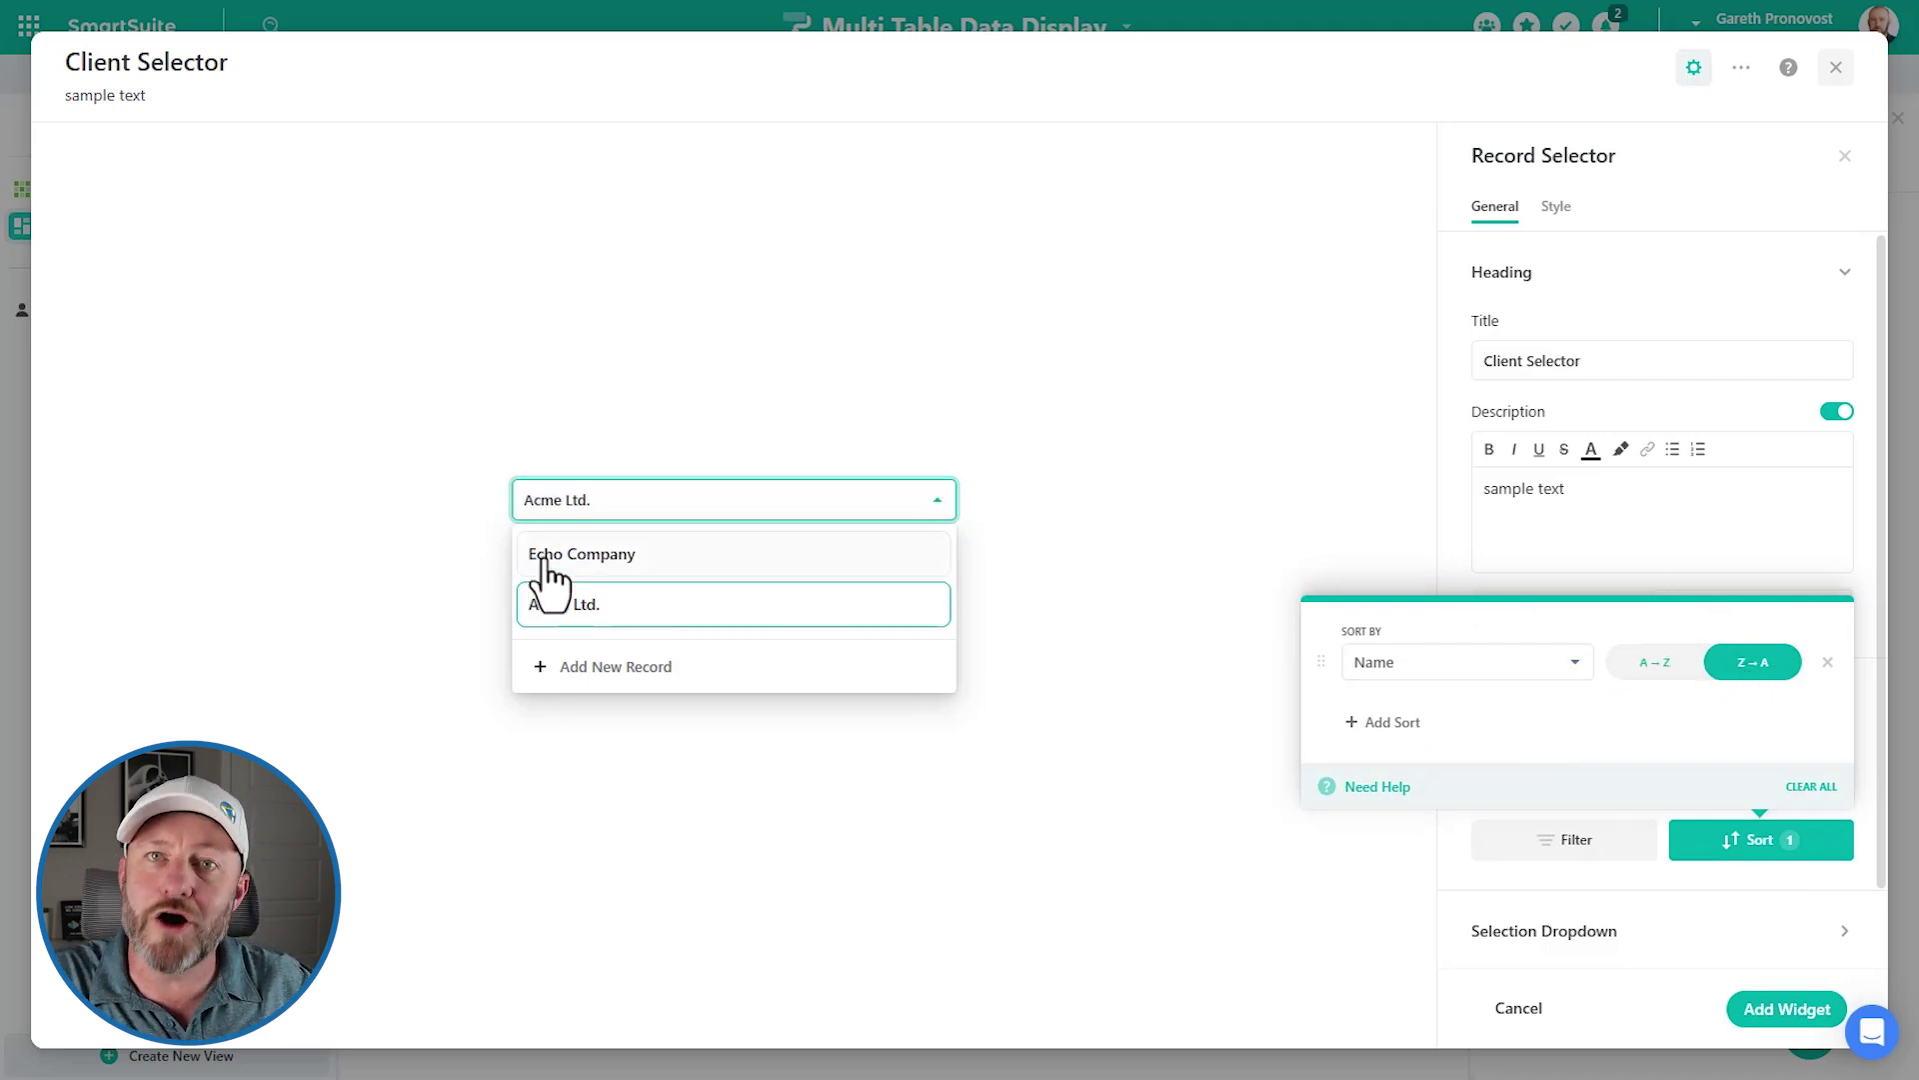
click(1648, 665)
click(1739, 872)
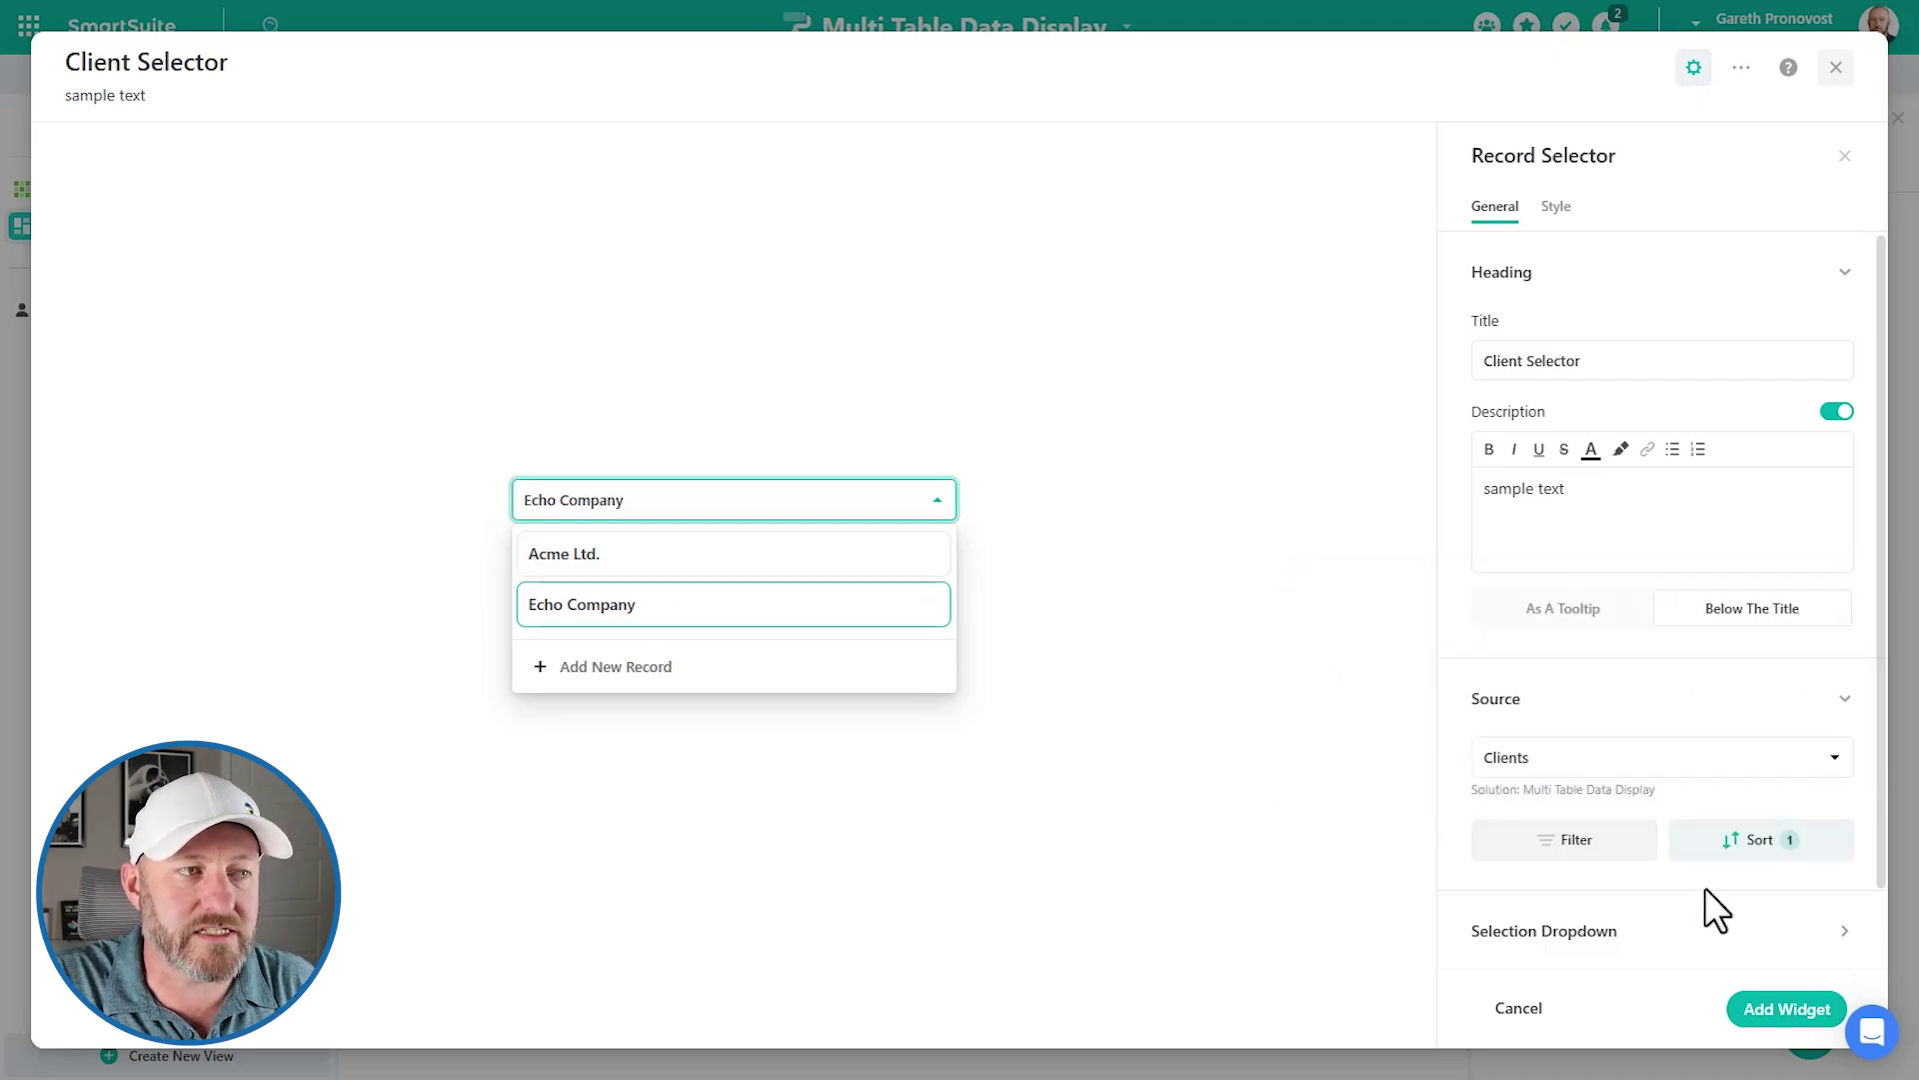
scroll(1674, 799, down, 1)
click(1635, 851)
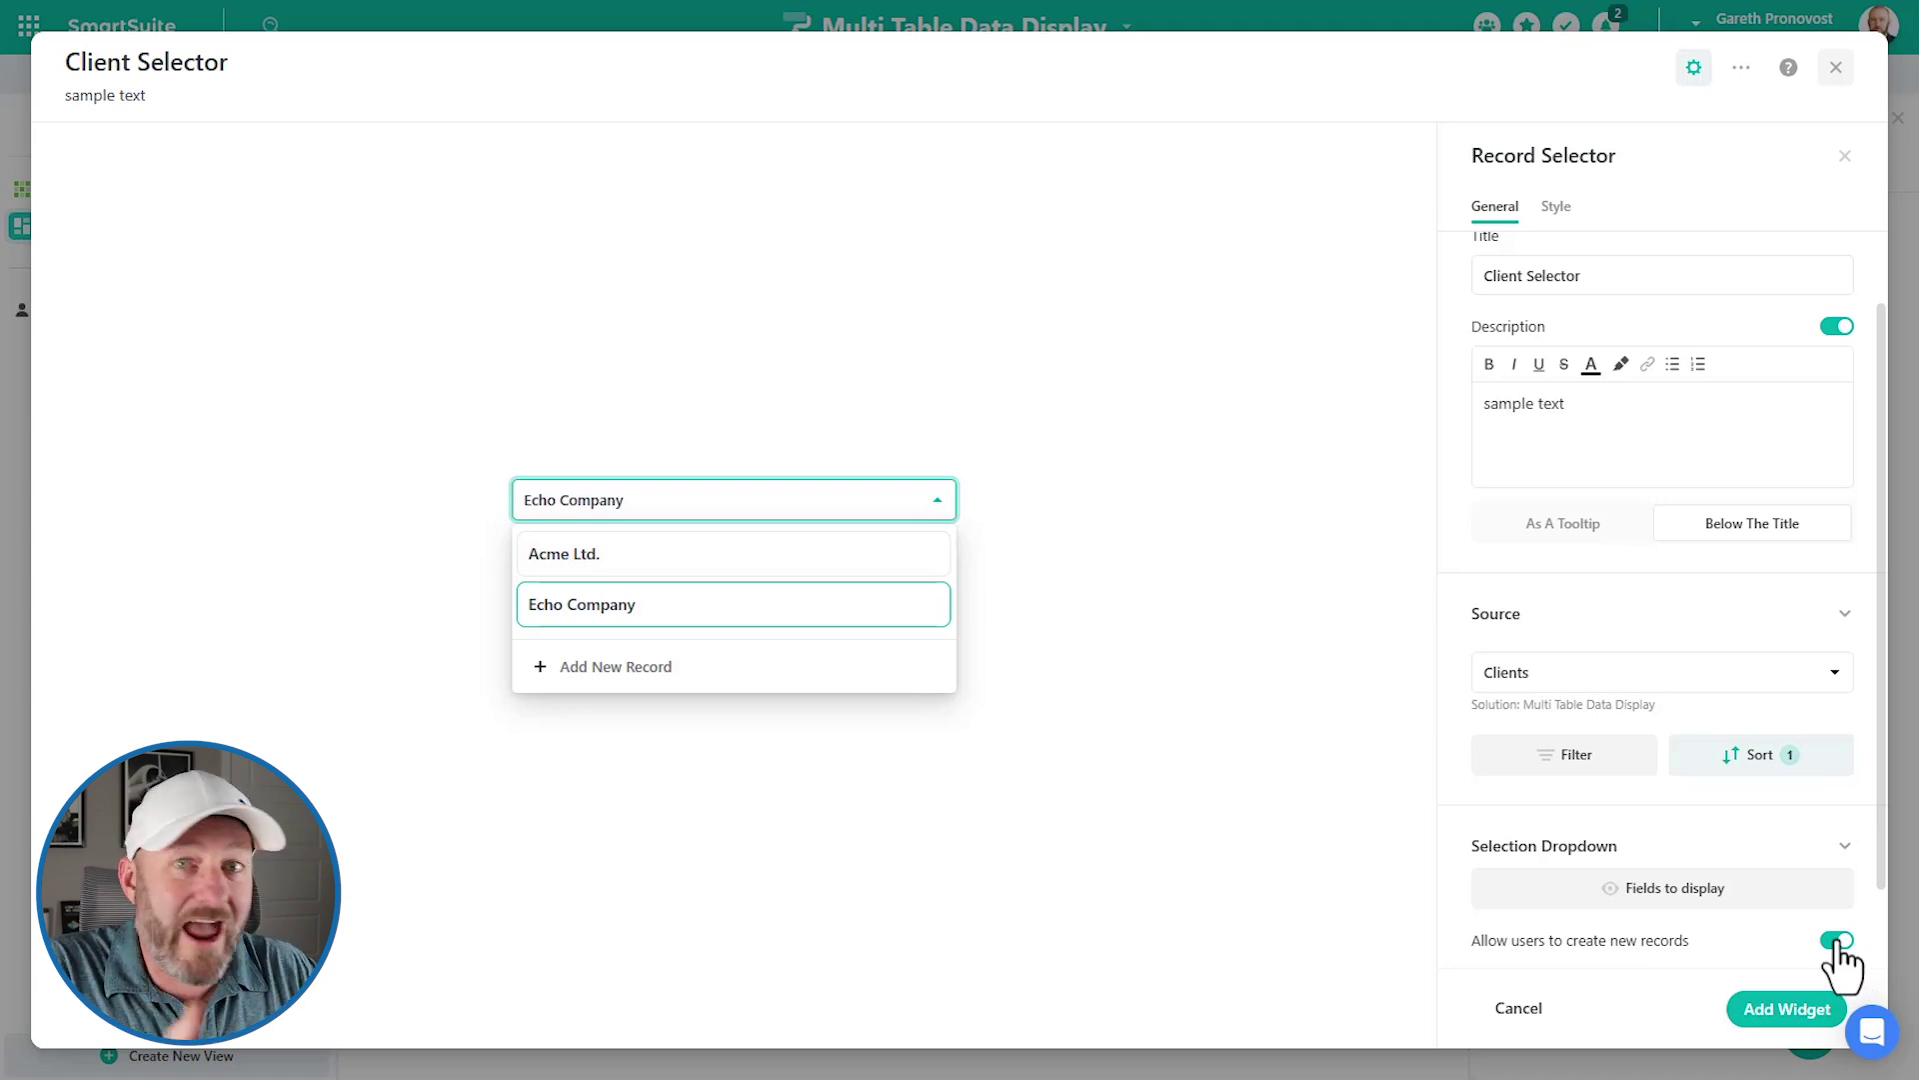
- Add a new client named 'Test Client' from the selector dropdown and save it
click(591, 668)
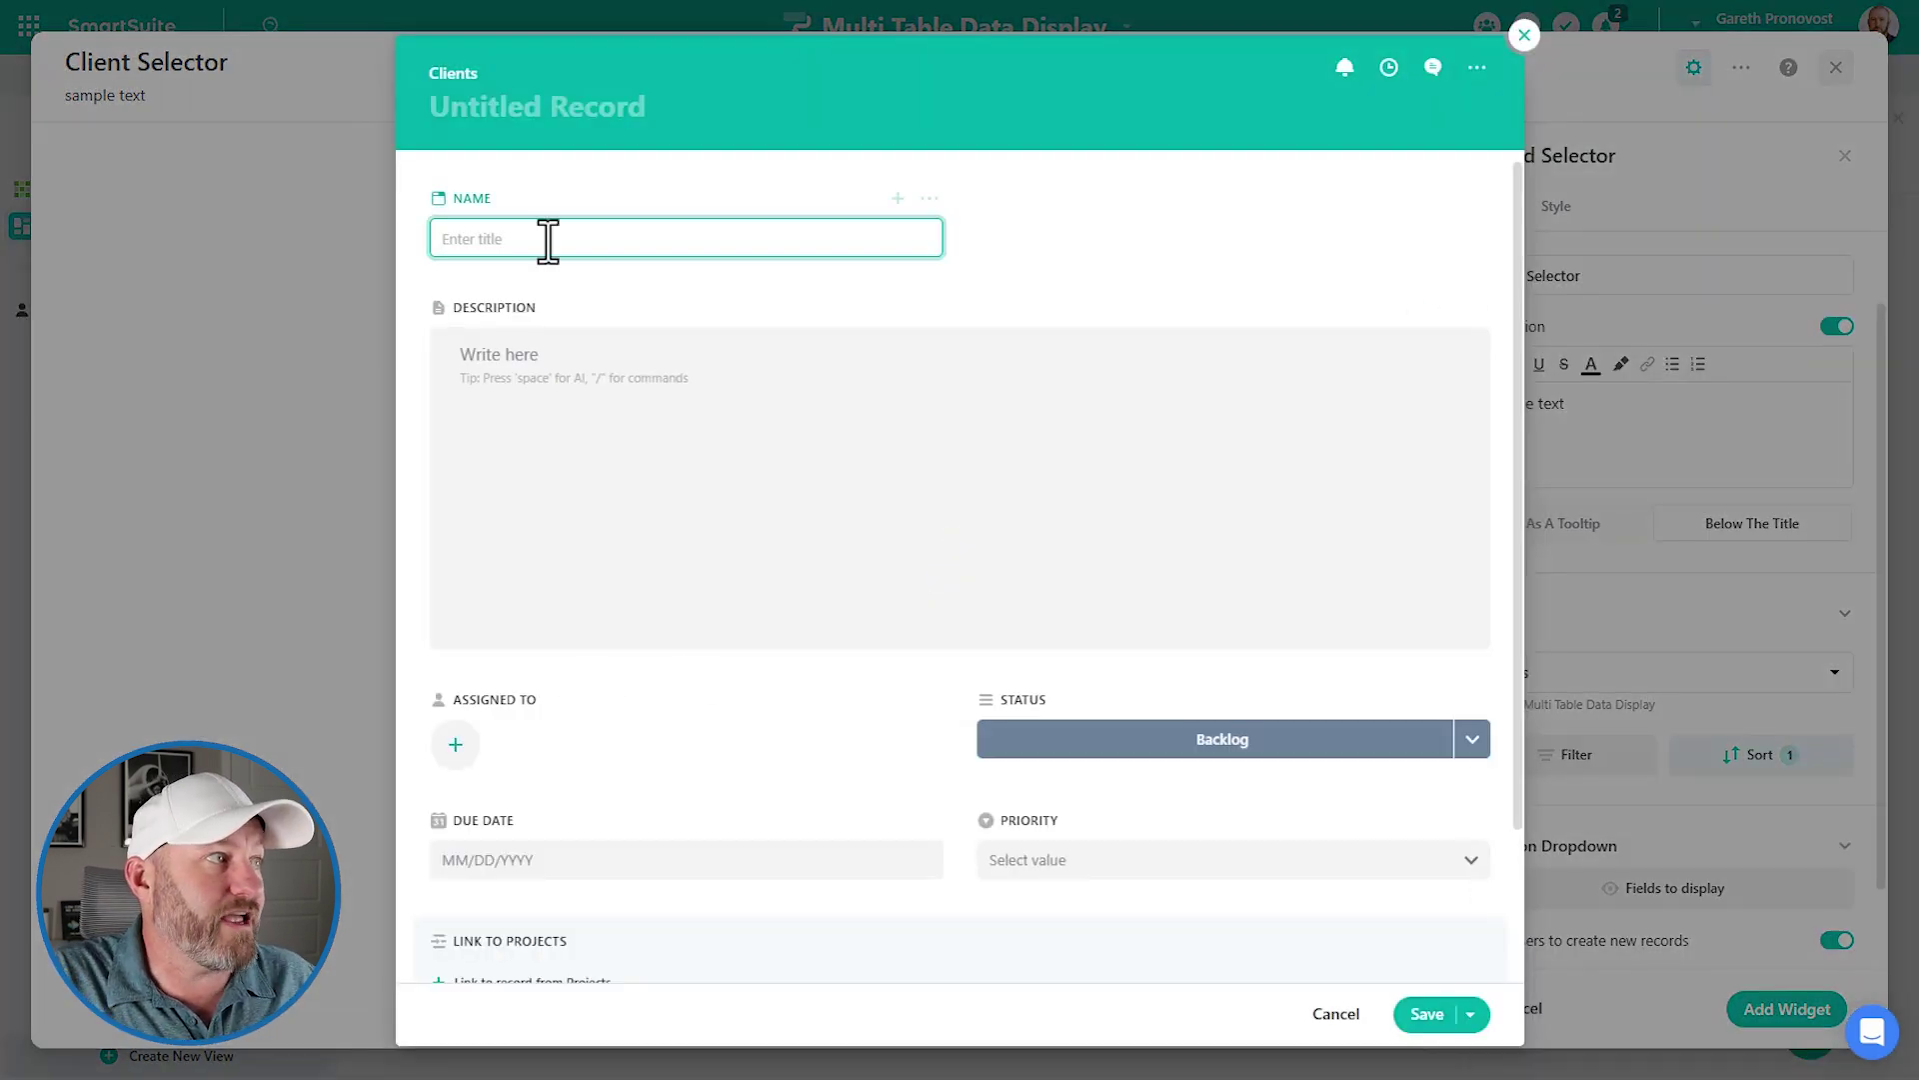
text(Test Client)
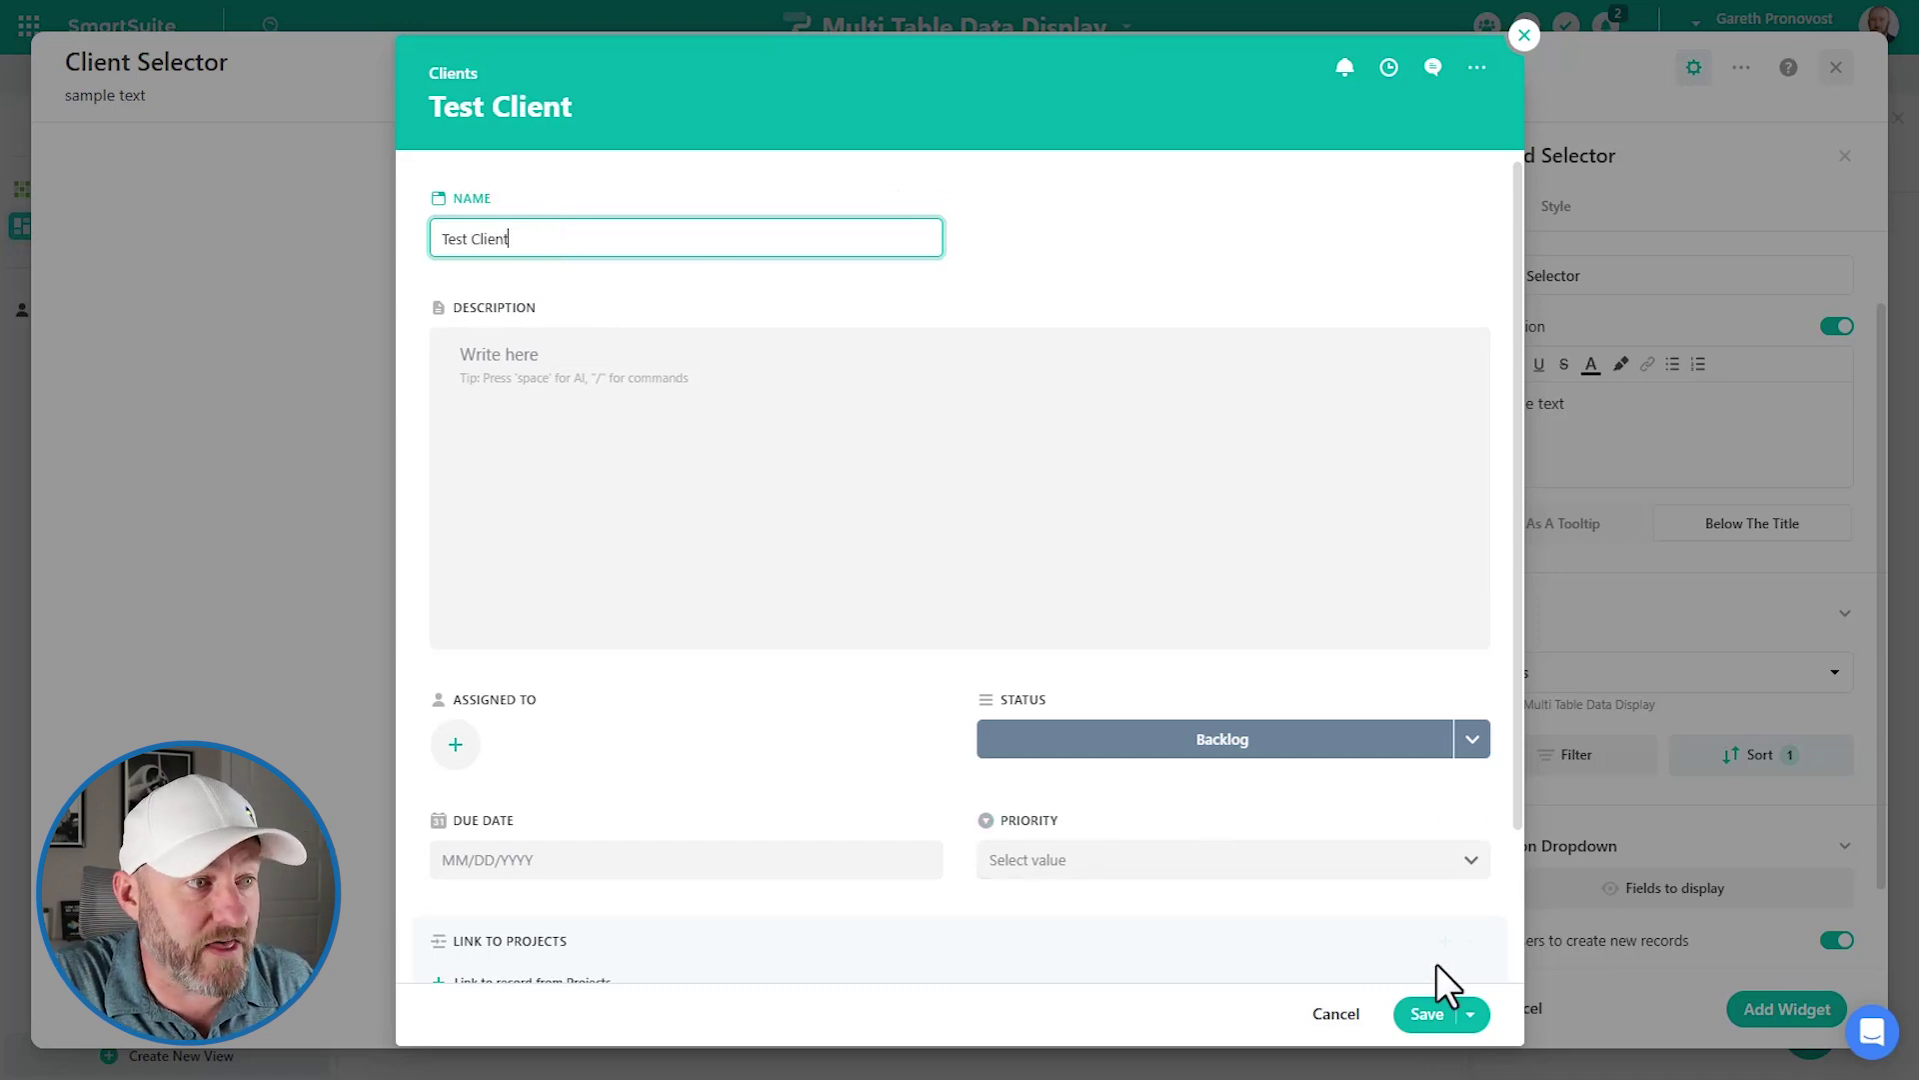
click(1432, 1016)
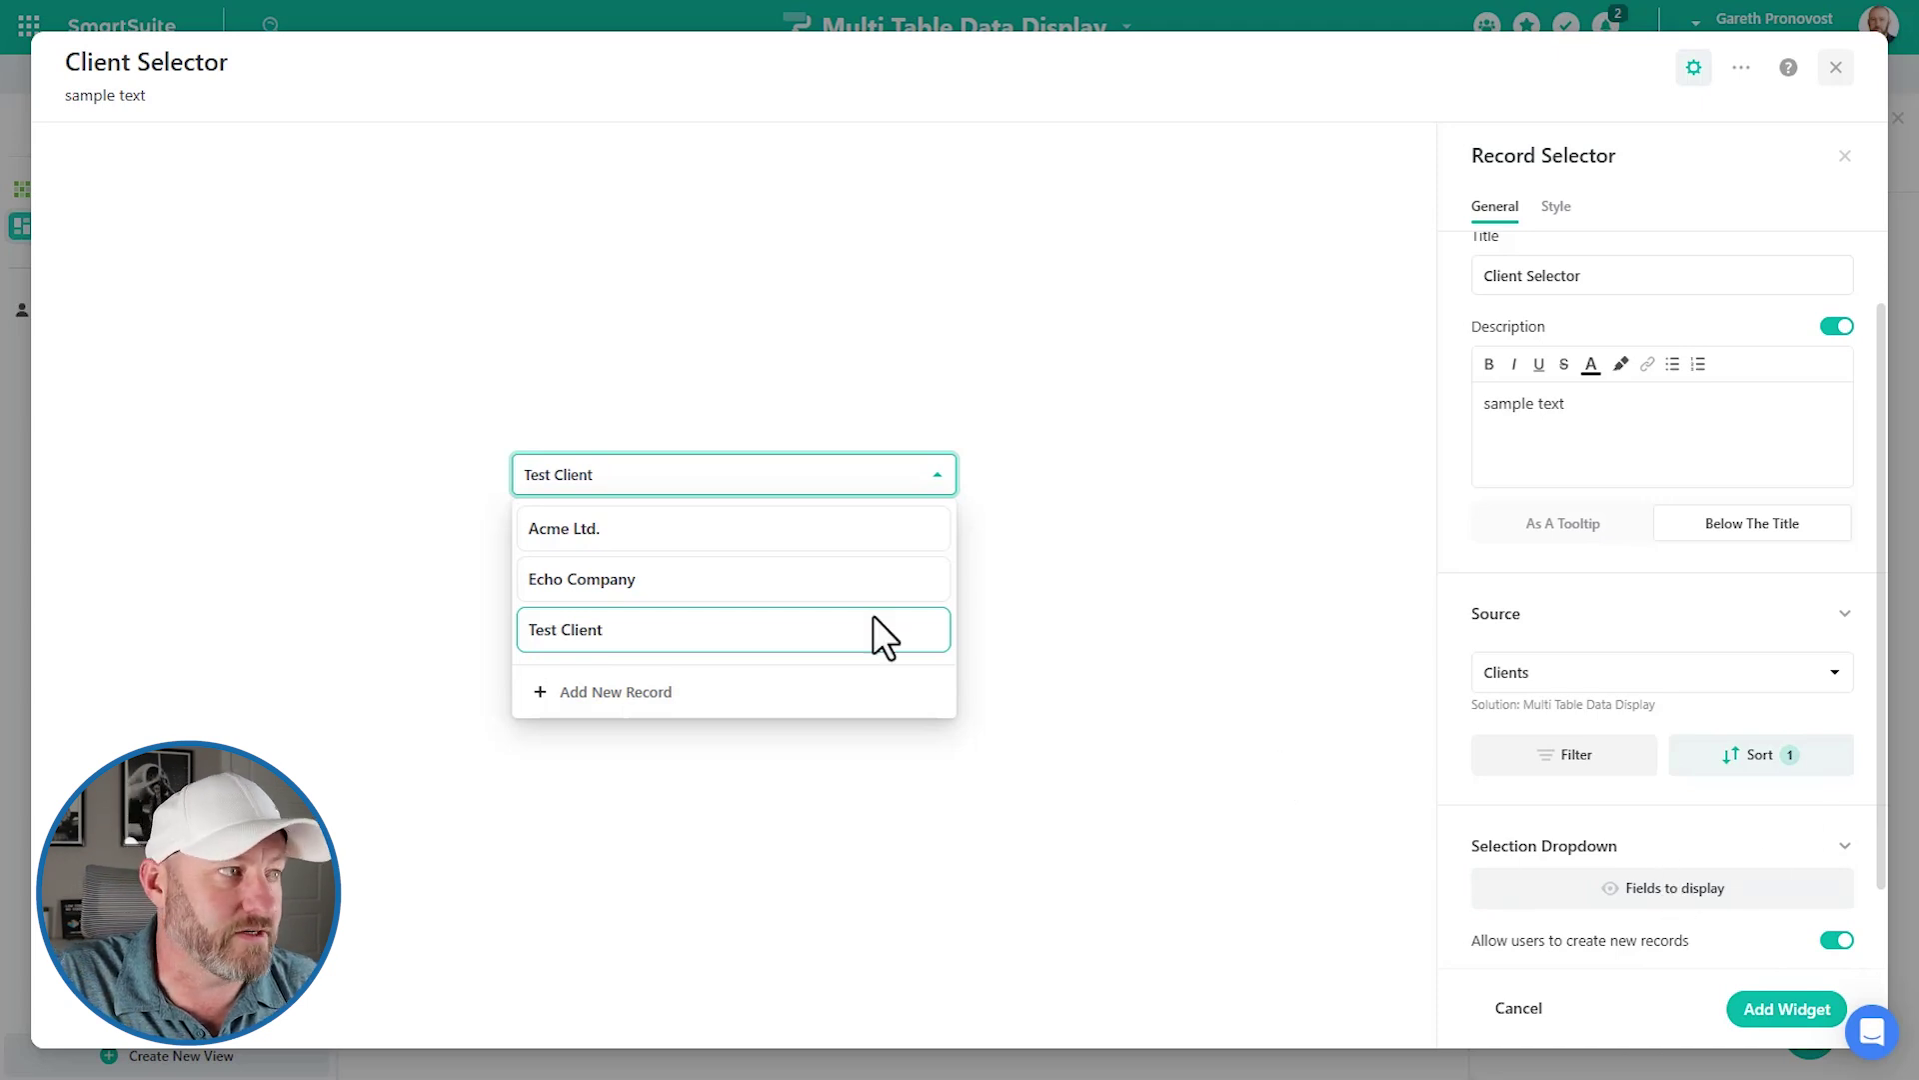
click(1668, 893)
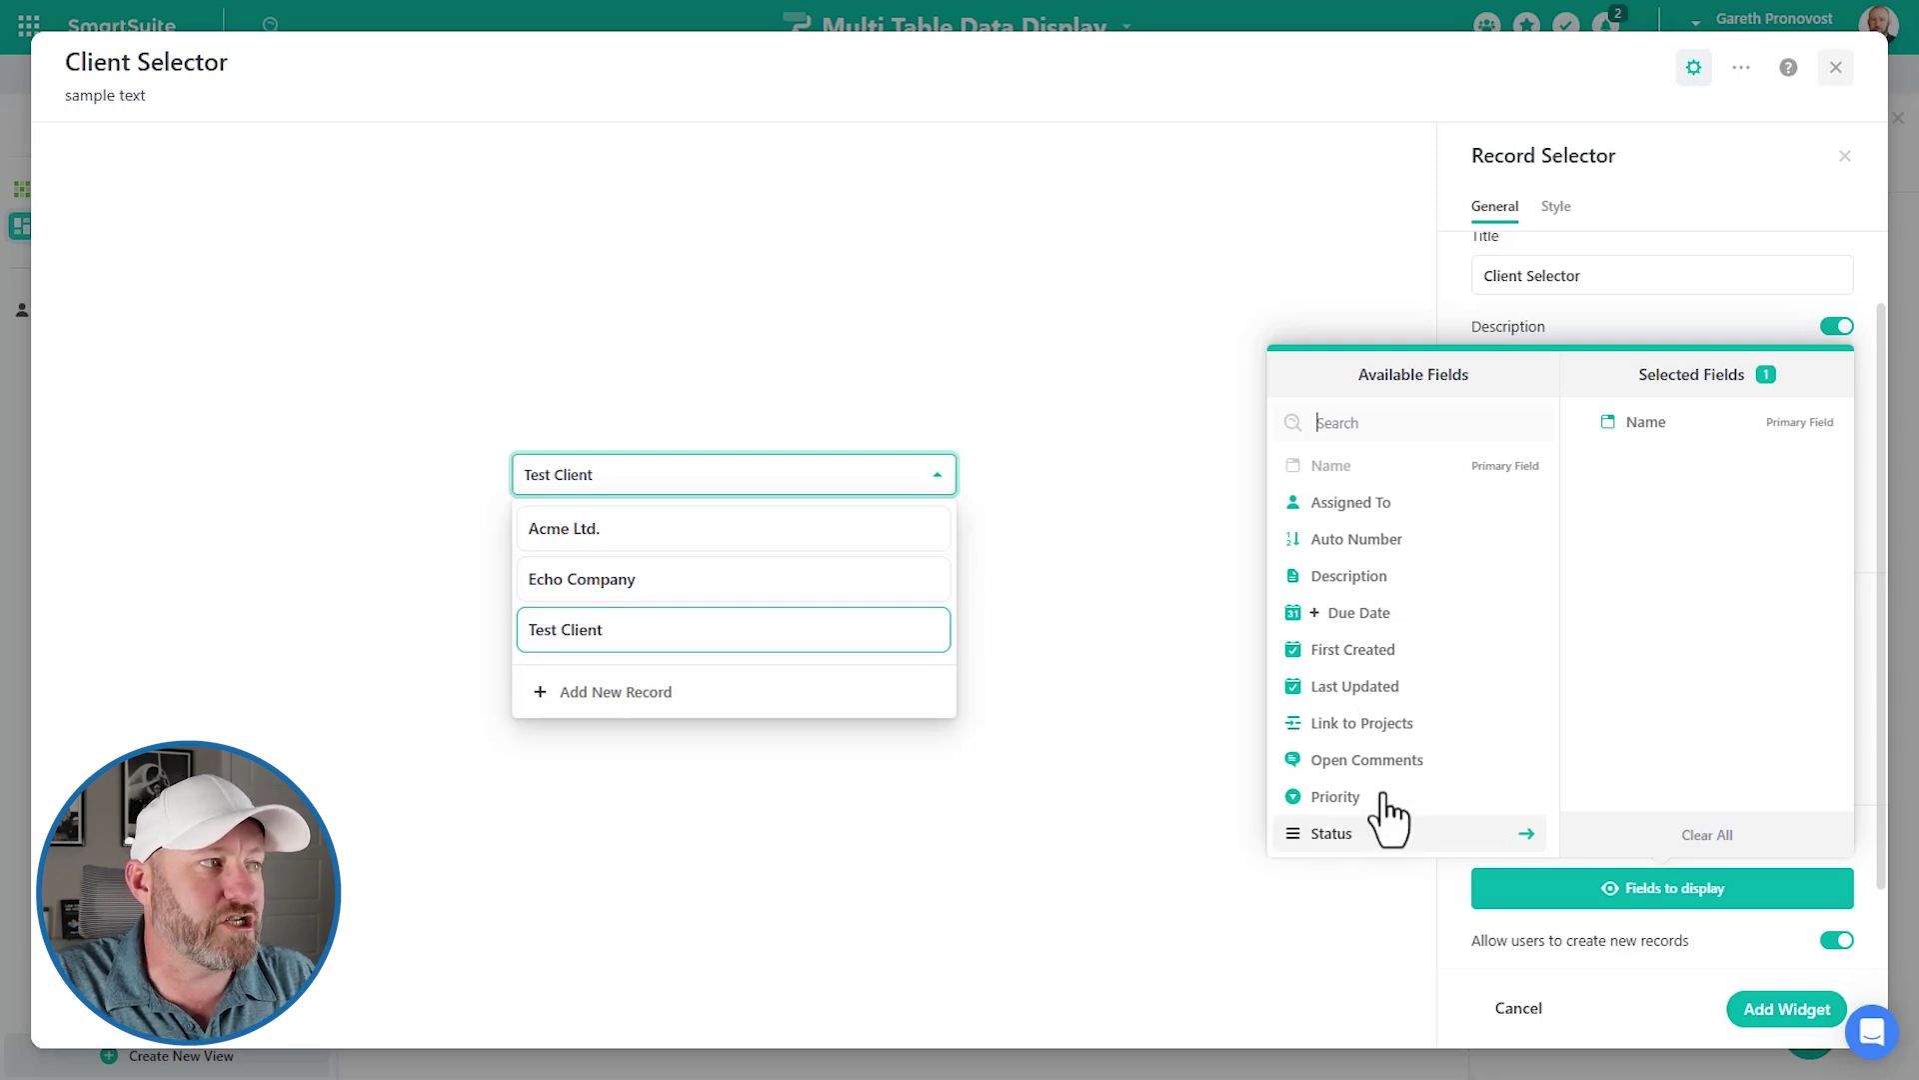
- Show Auto Number, Description and Due Date under each client in the dropdown list
click(1359, 540)
click(1362, 577)
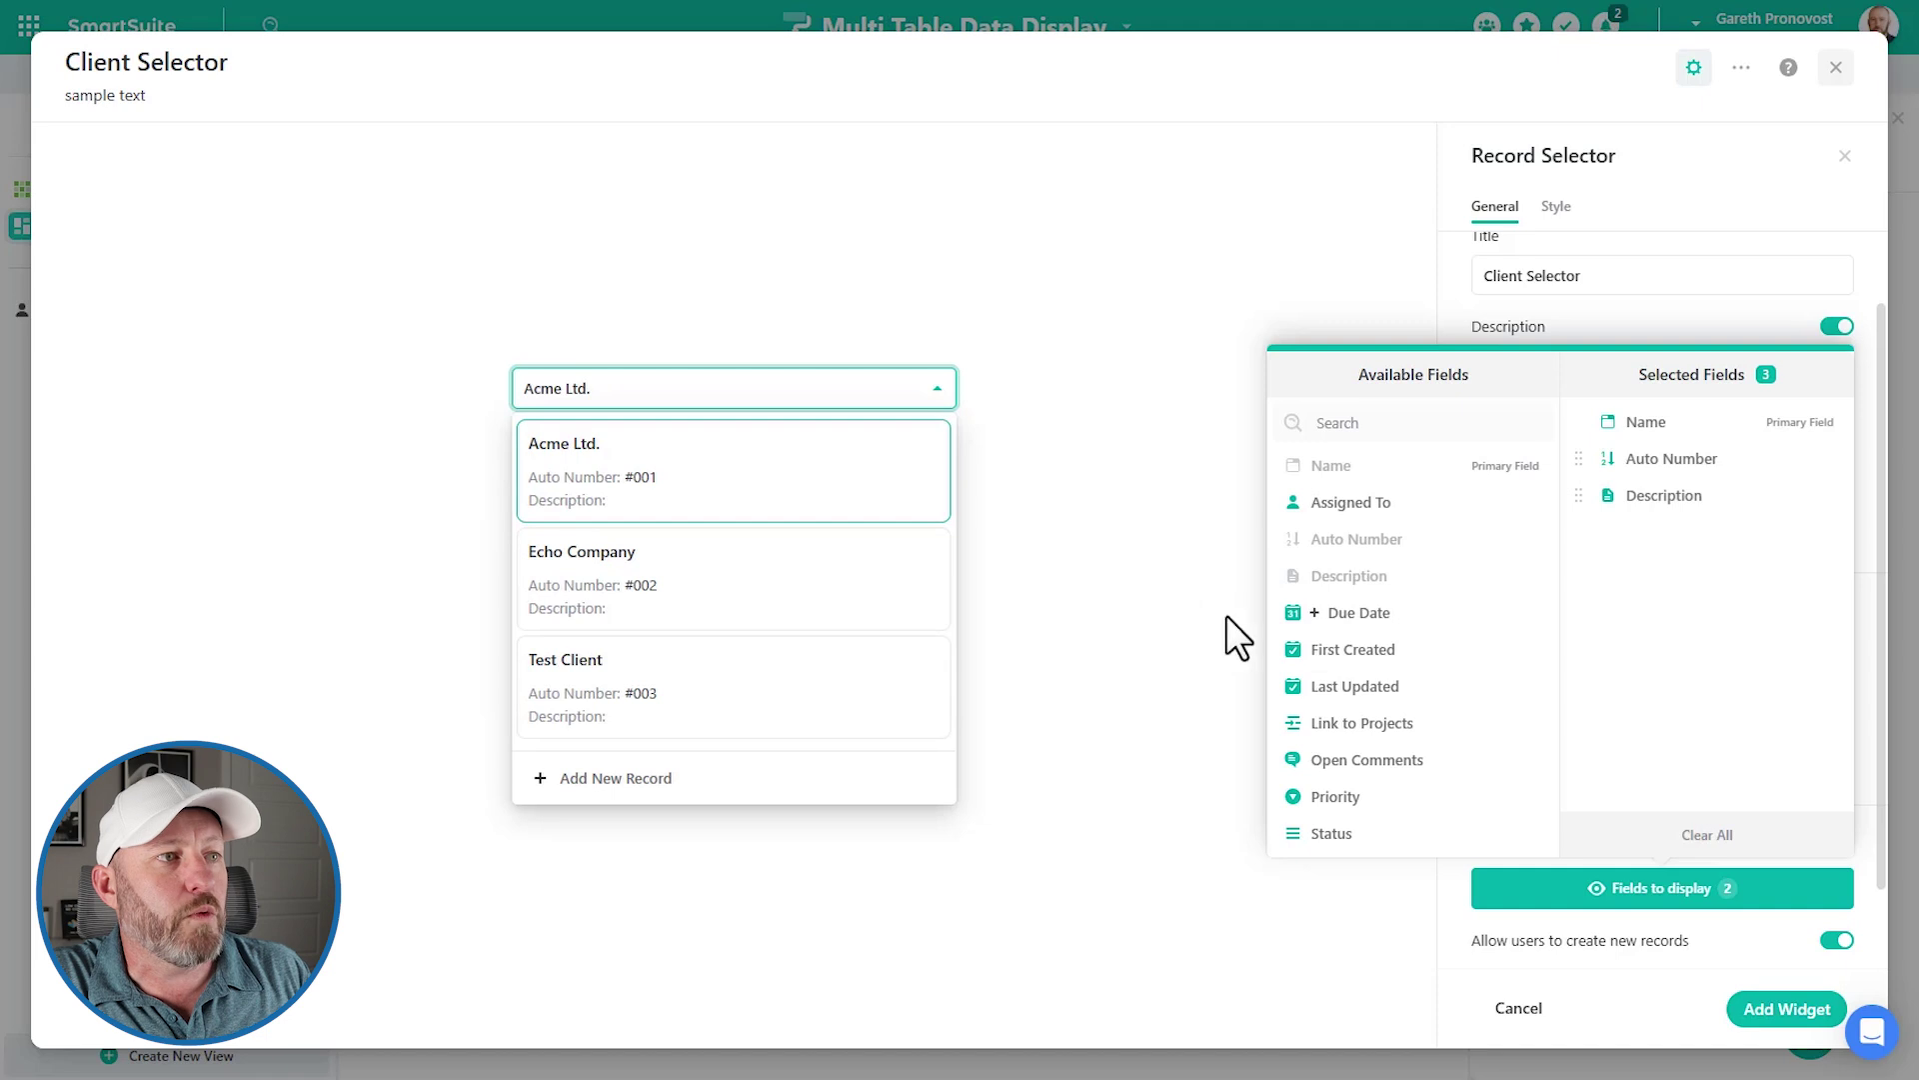
click(1340, 613)
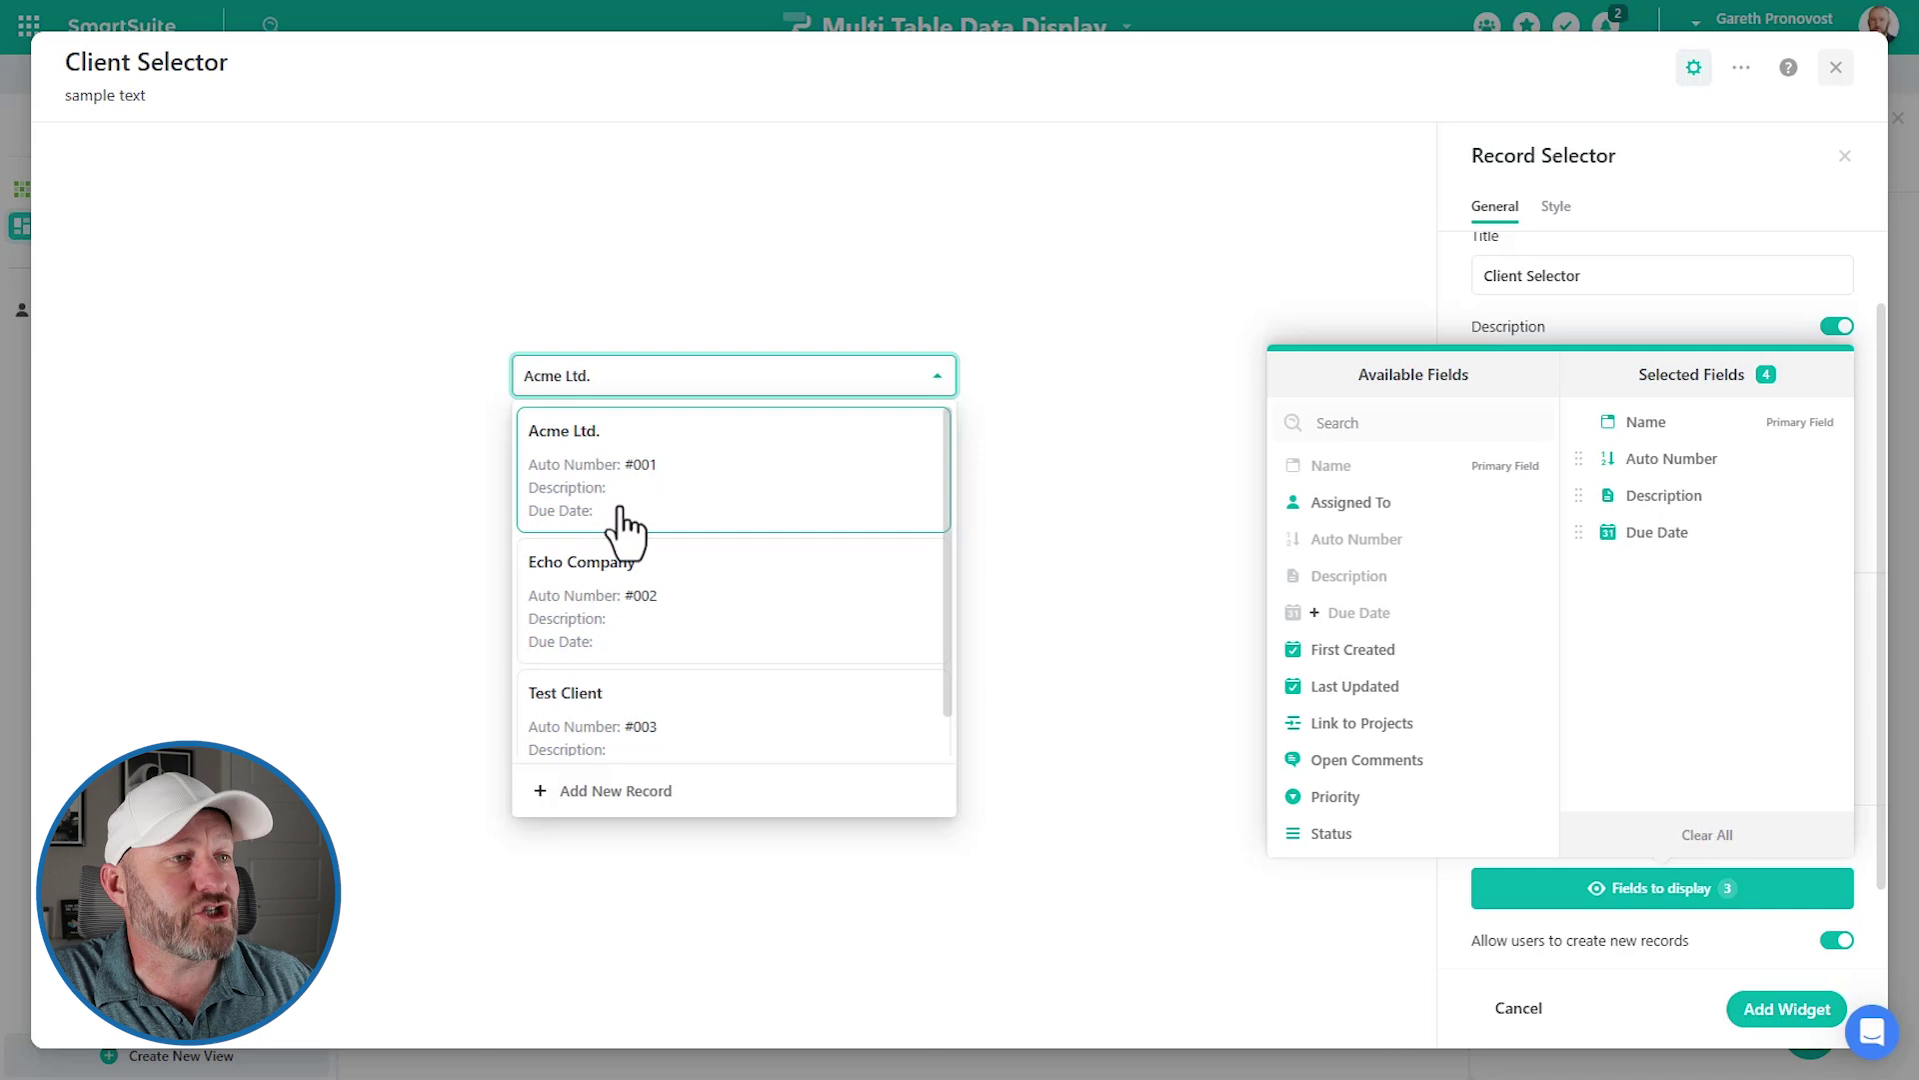
- Remove those extra fields so only names show, and add the Client Selector widget to the dashboard
click(1822, 531)
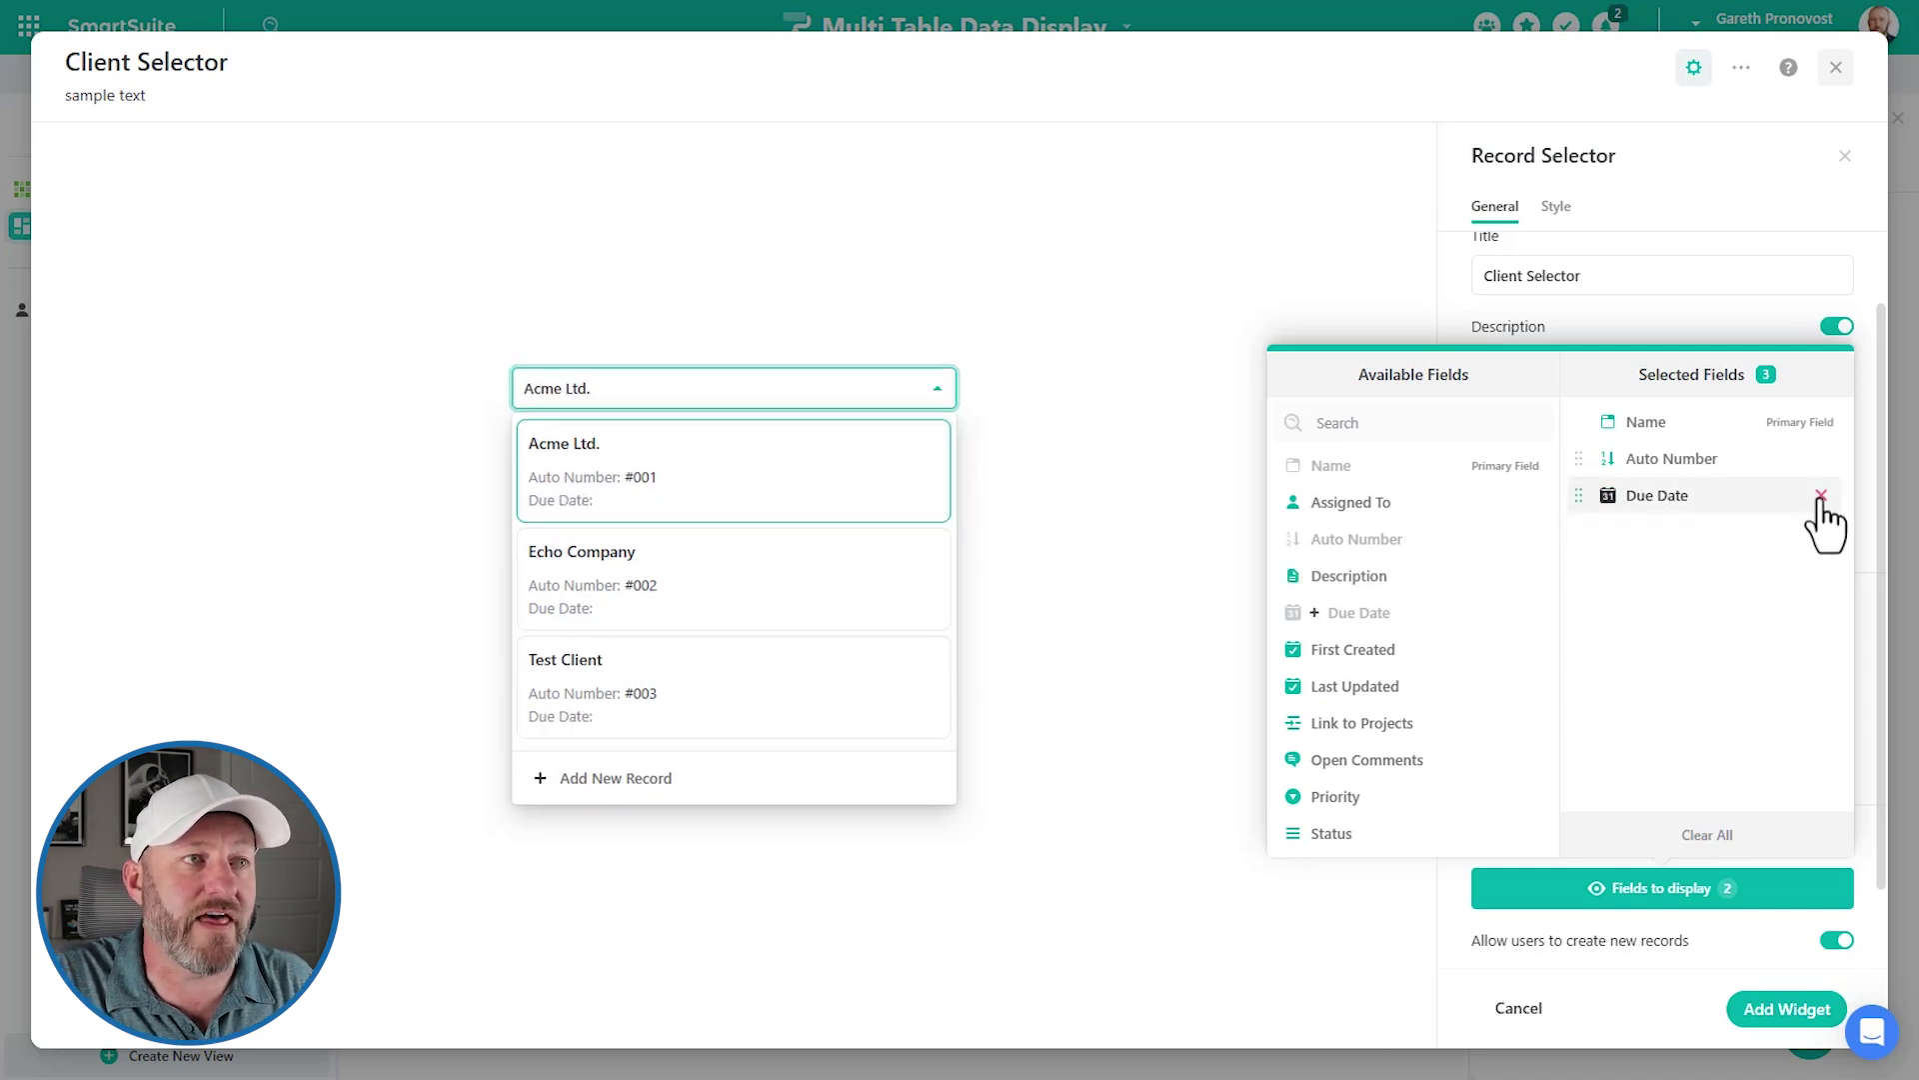
click(1821, 495)
click(1821, 458)
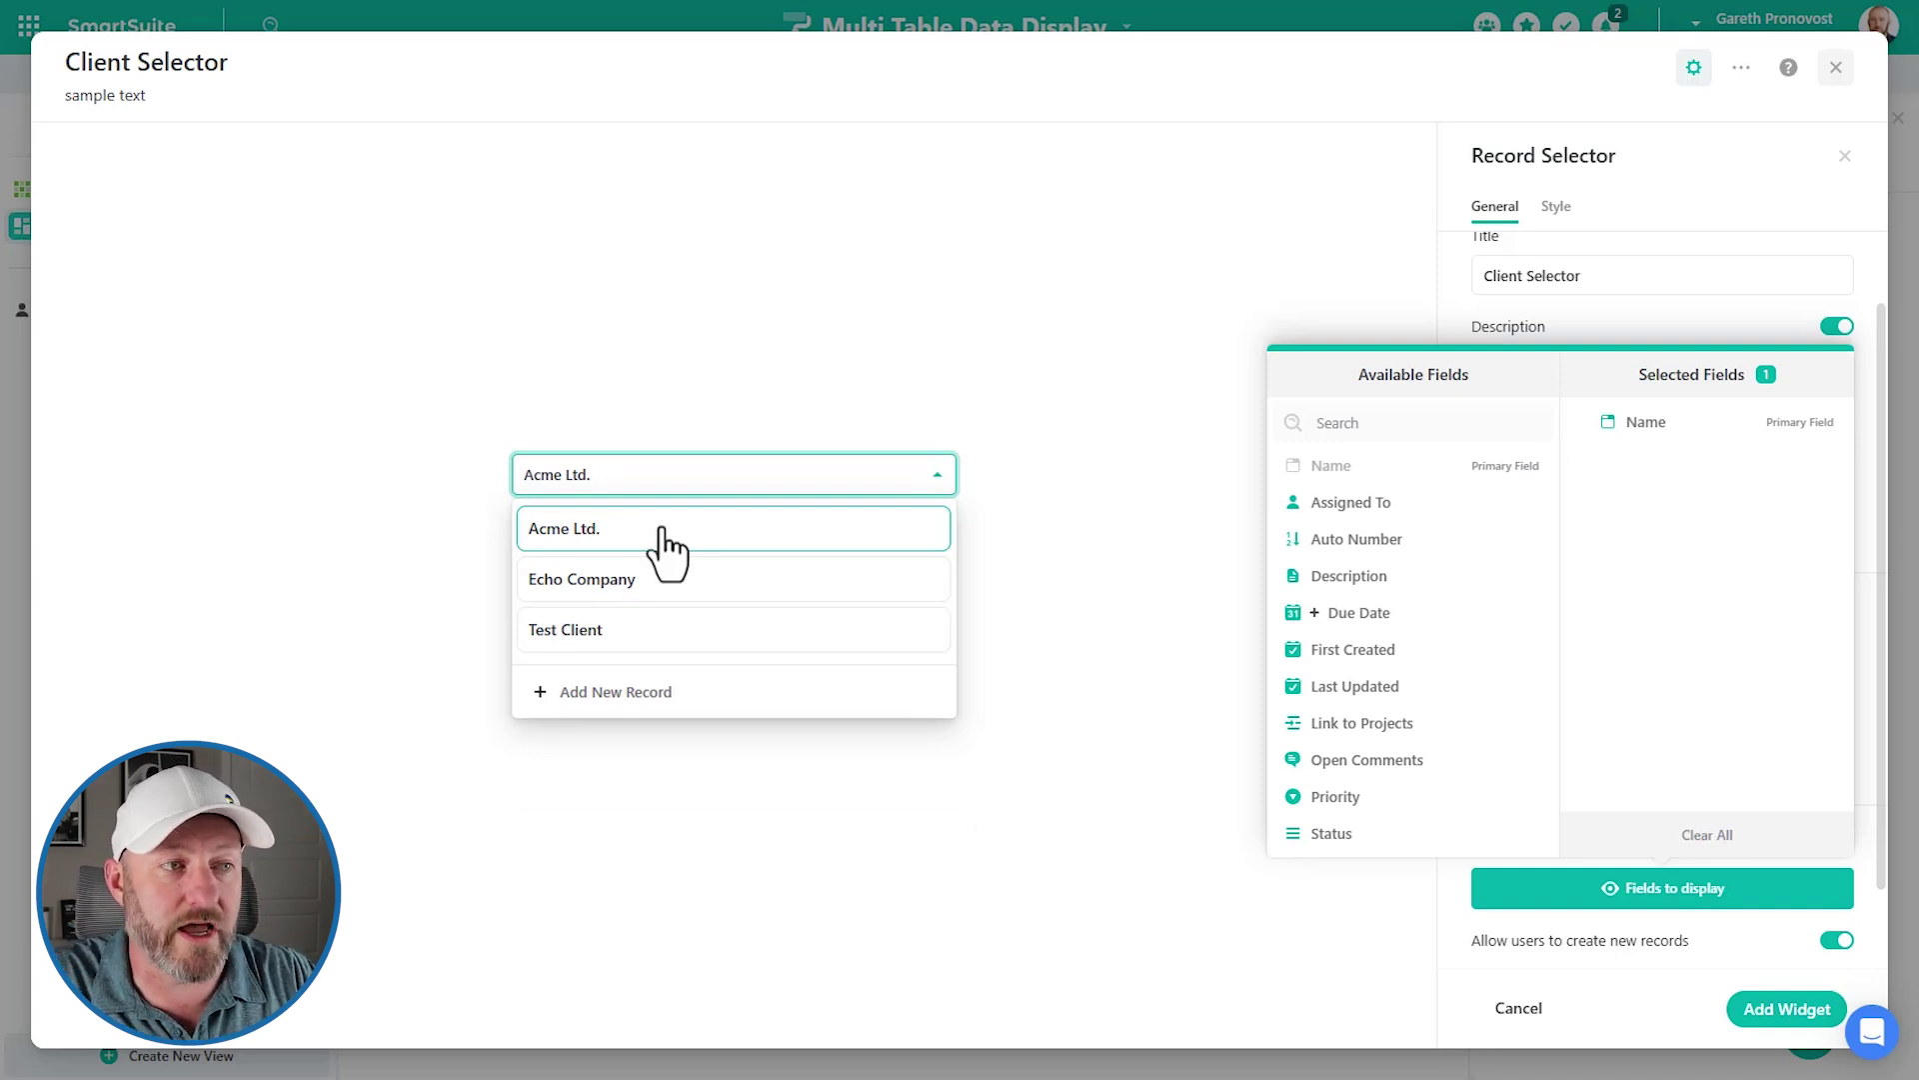
click(1665, 900)
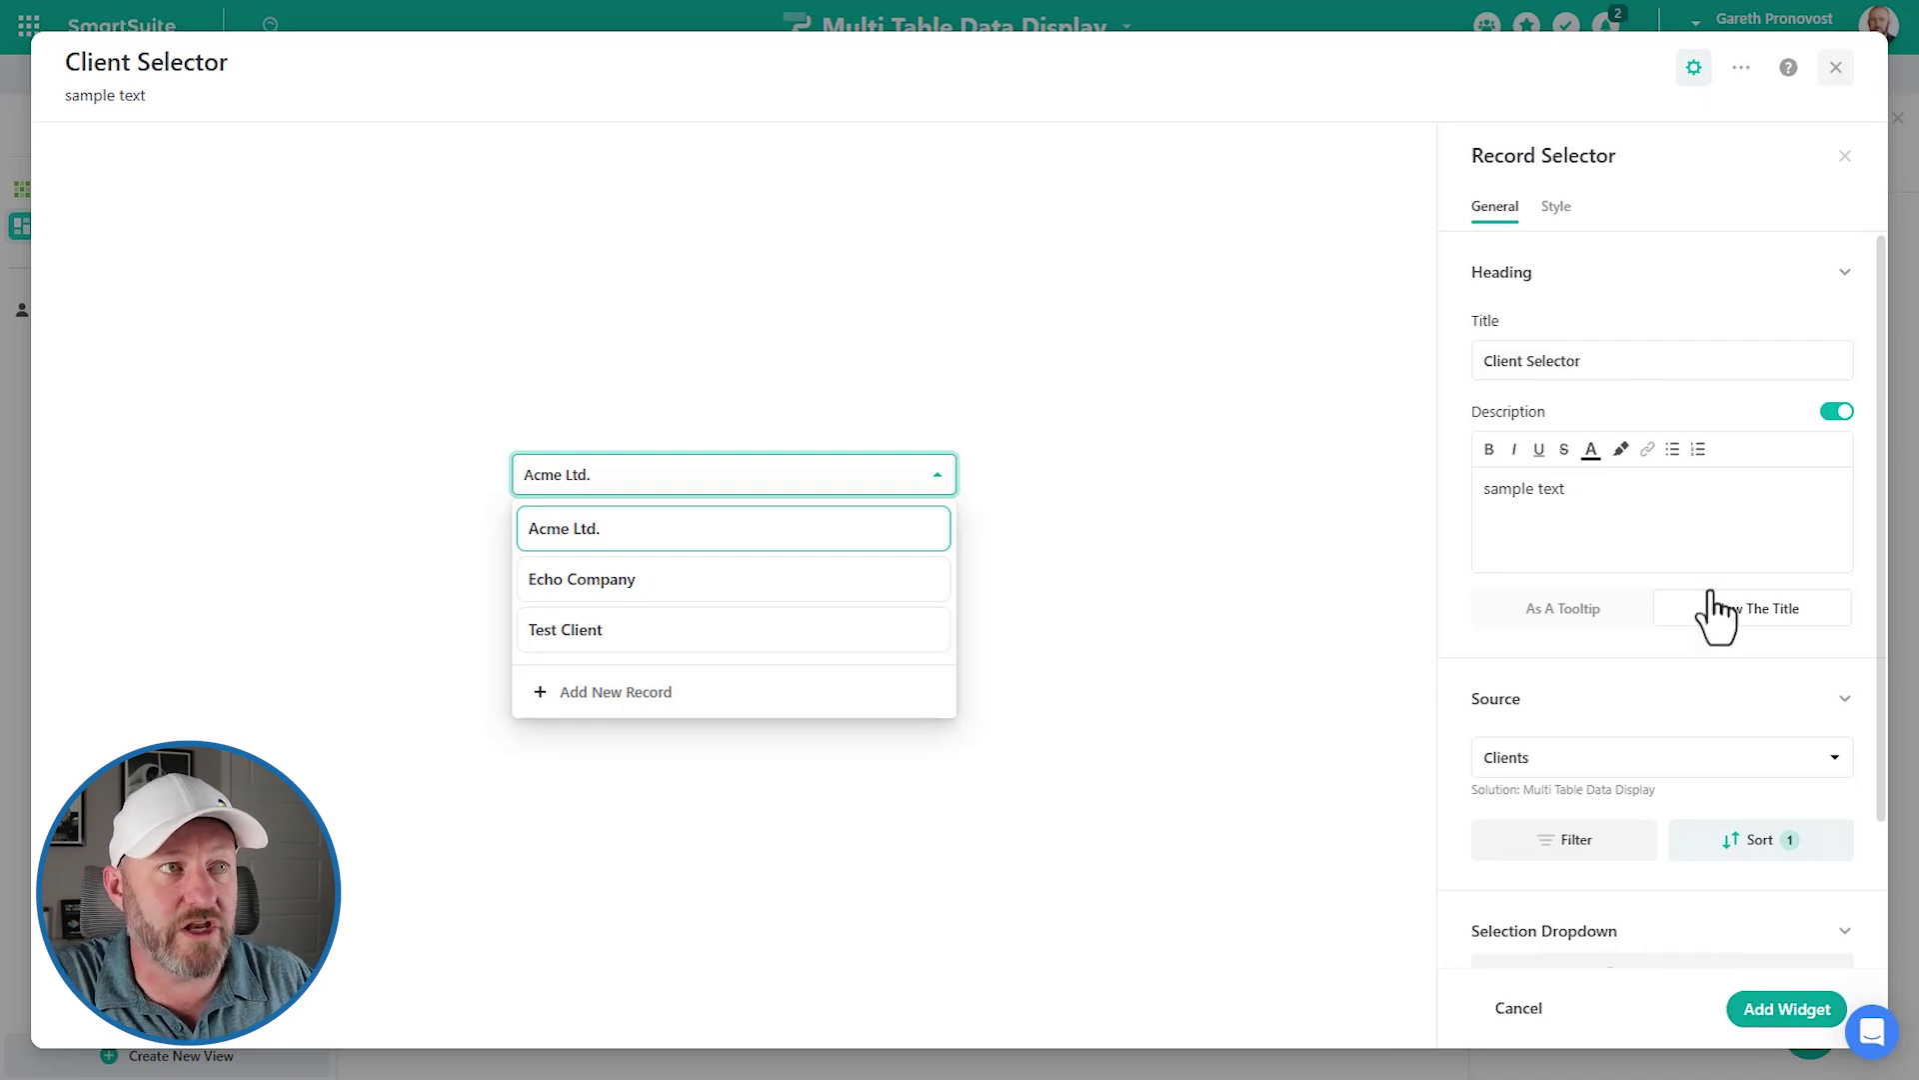
click(1794, 1012)
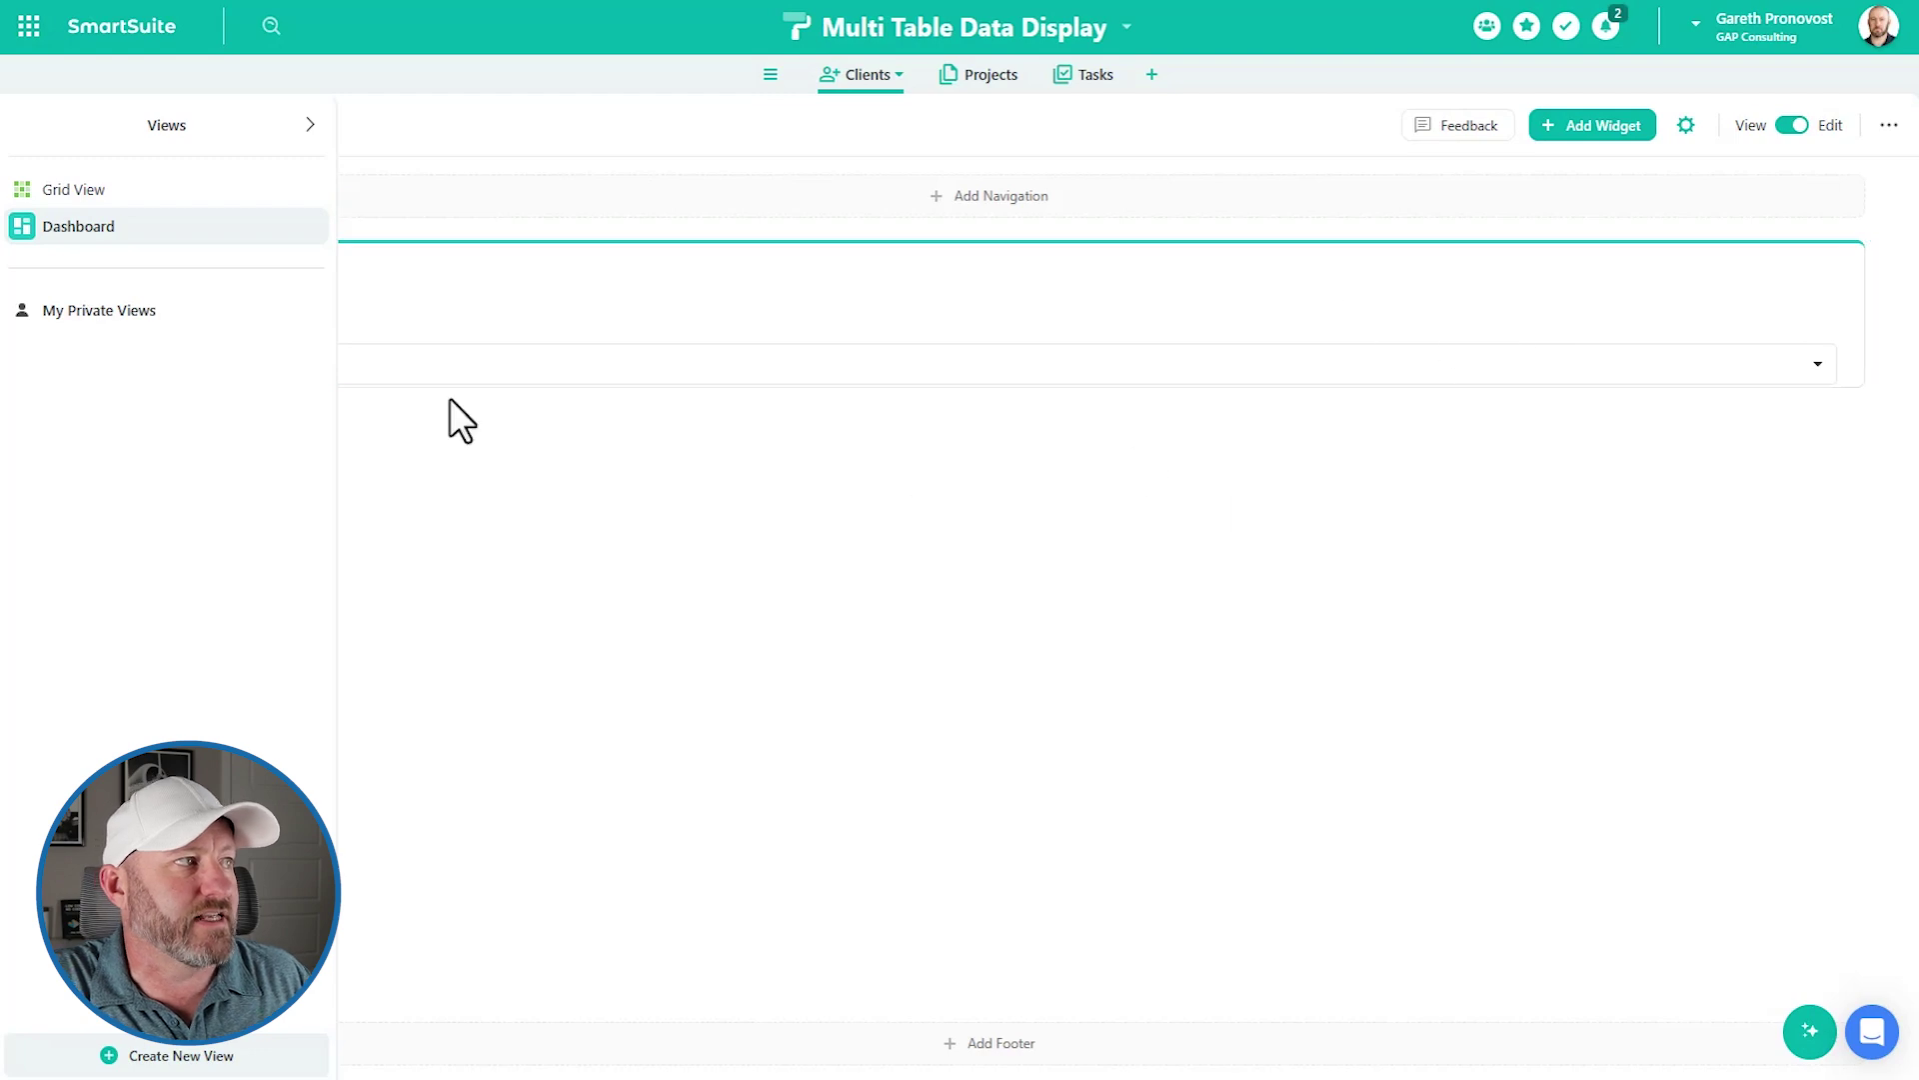
- Hide the views list and resize the Client Selector into a narrow, short top-left card
click(309, 125)
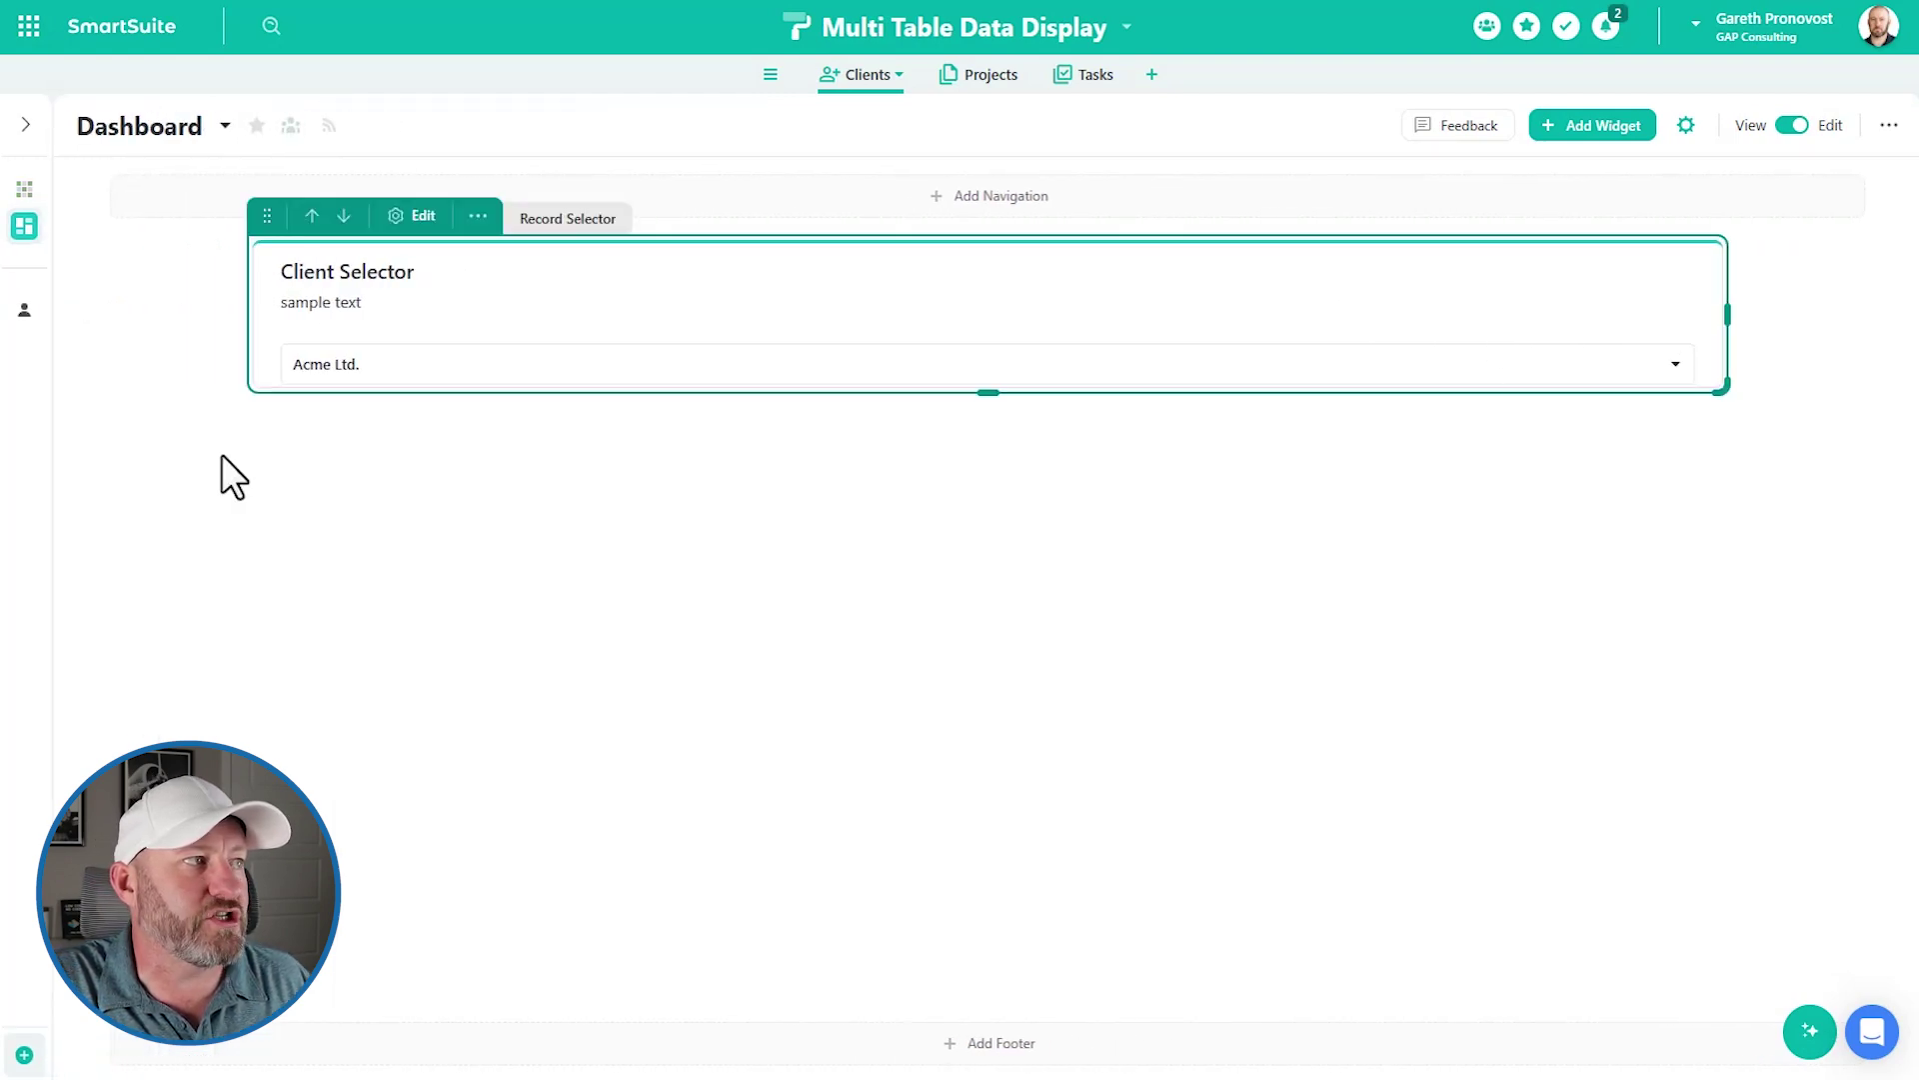
drag(1876, 330, 225, 306)
drag(320, 391, 313, 614)
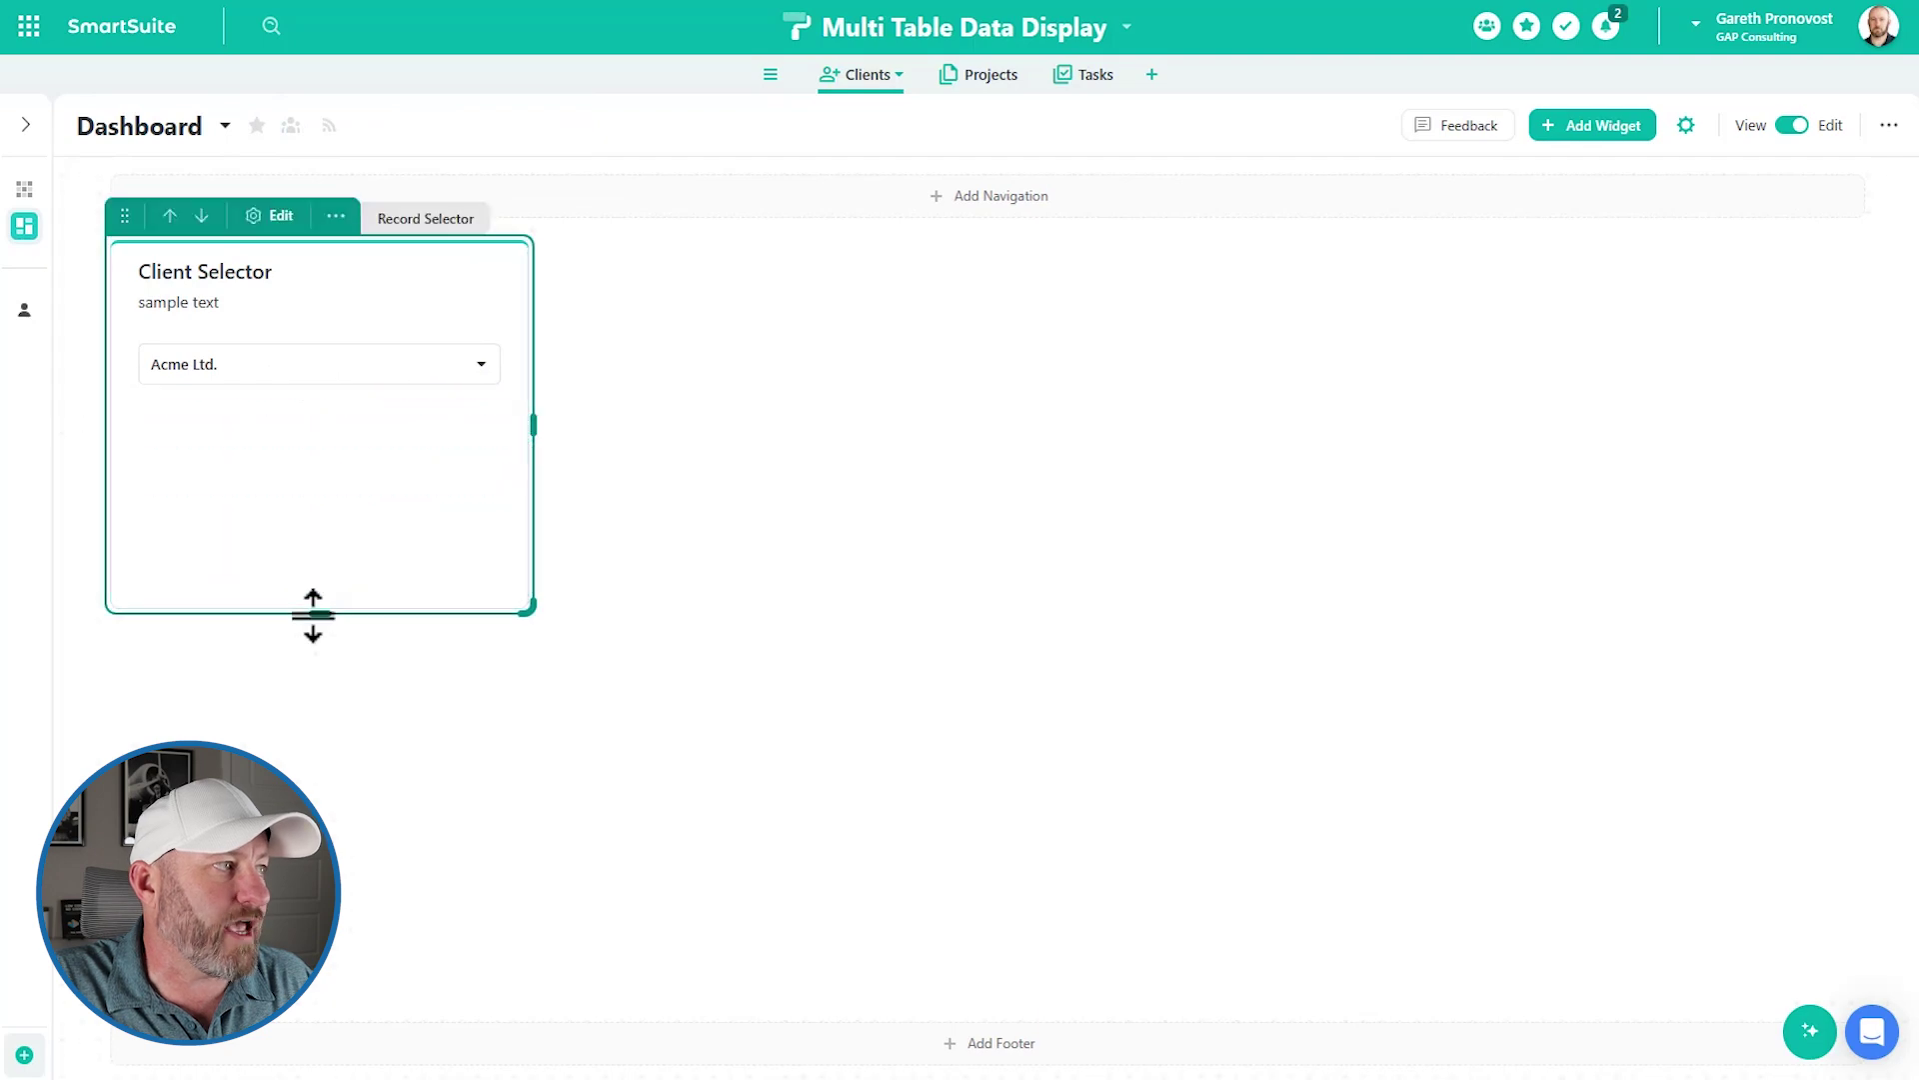
click(318, 369)
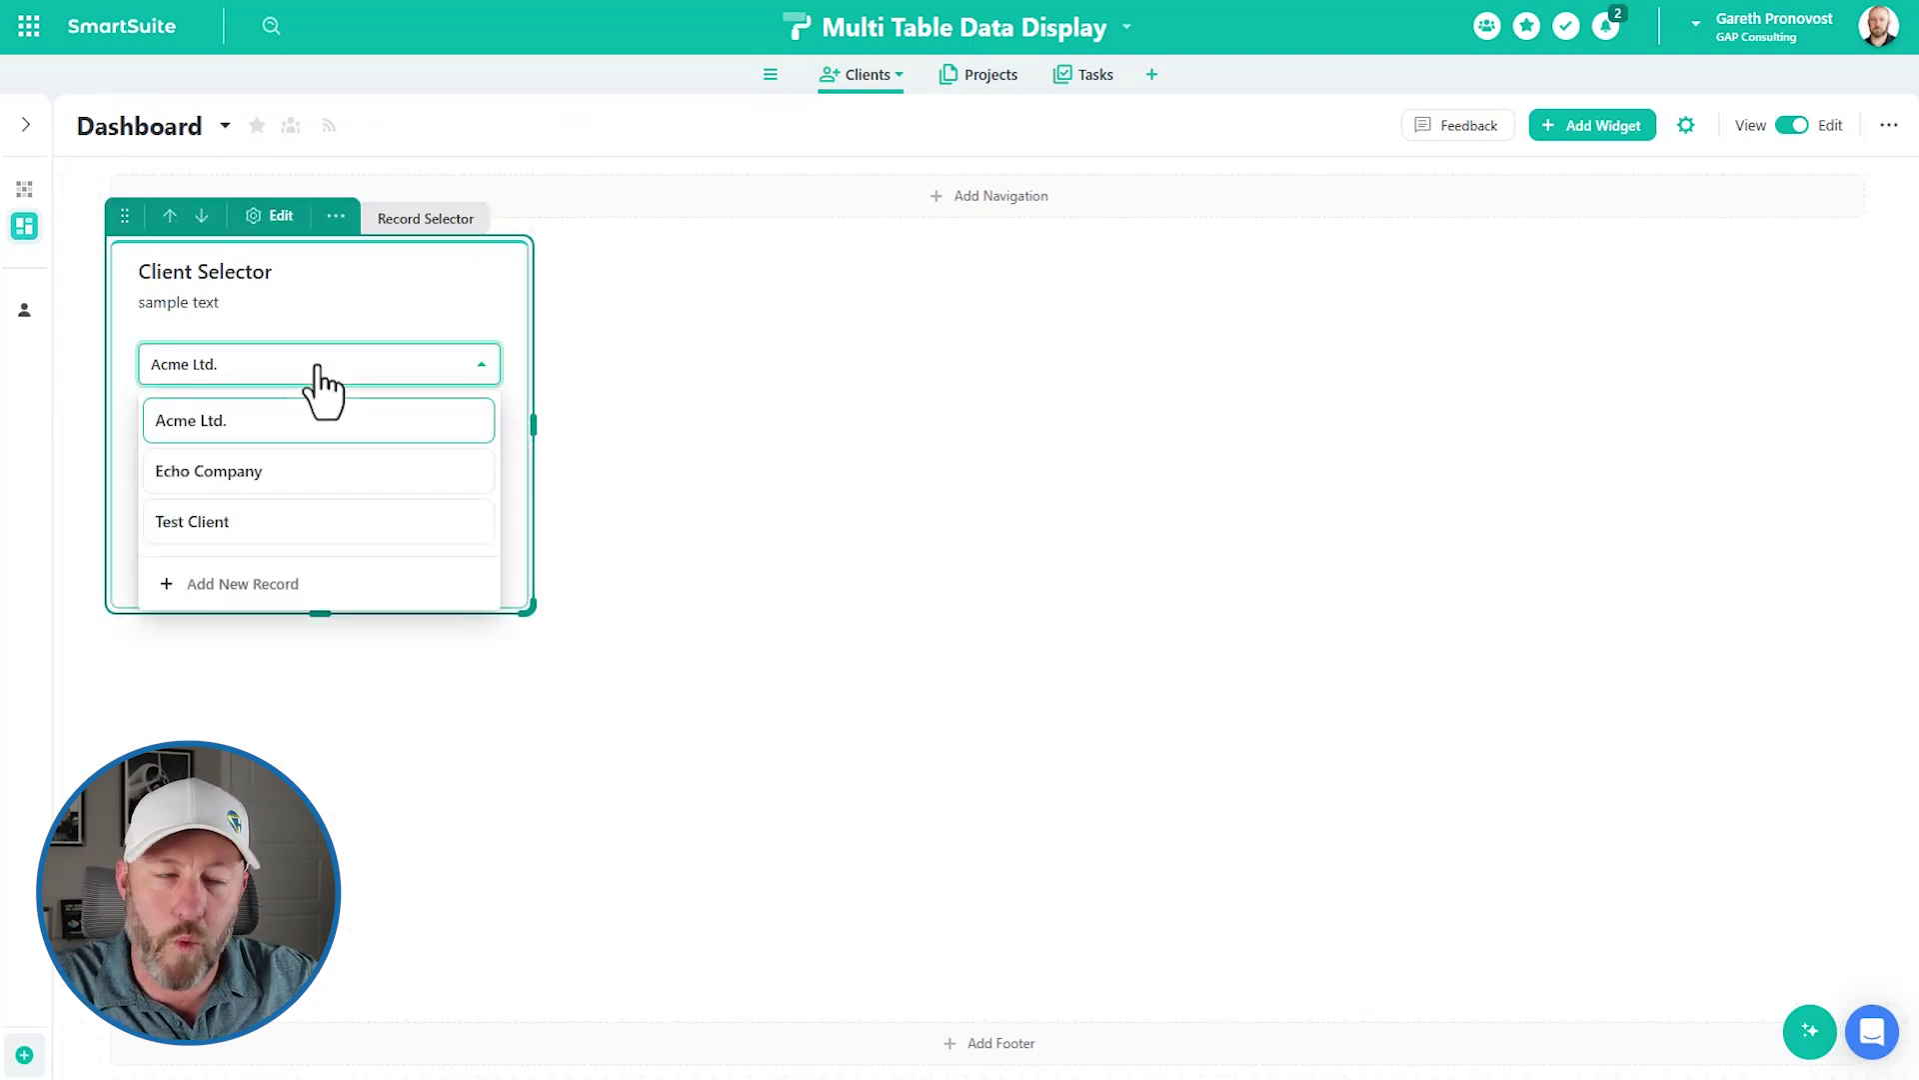
click(383, 600)
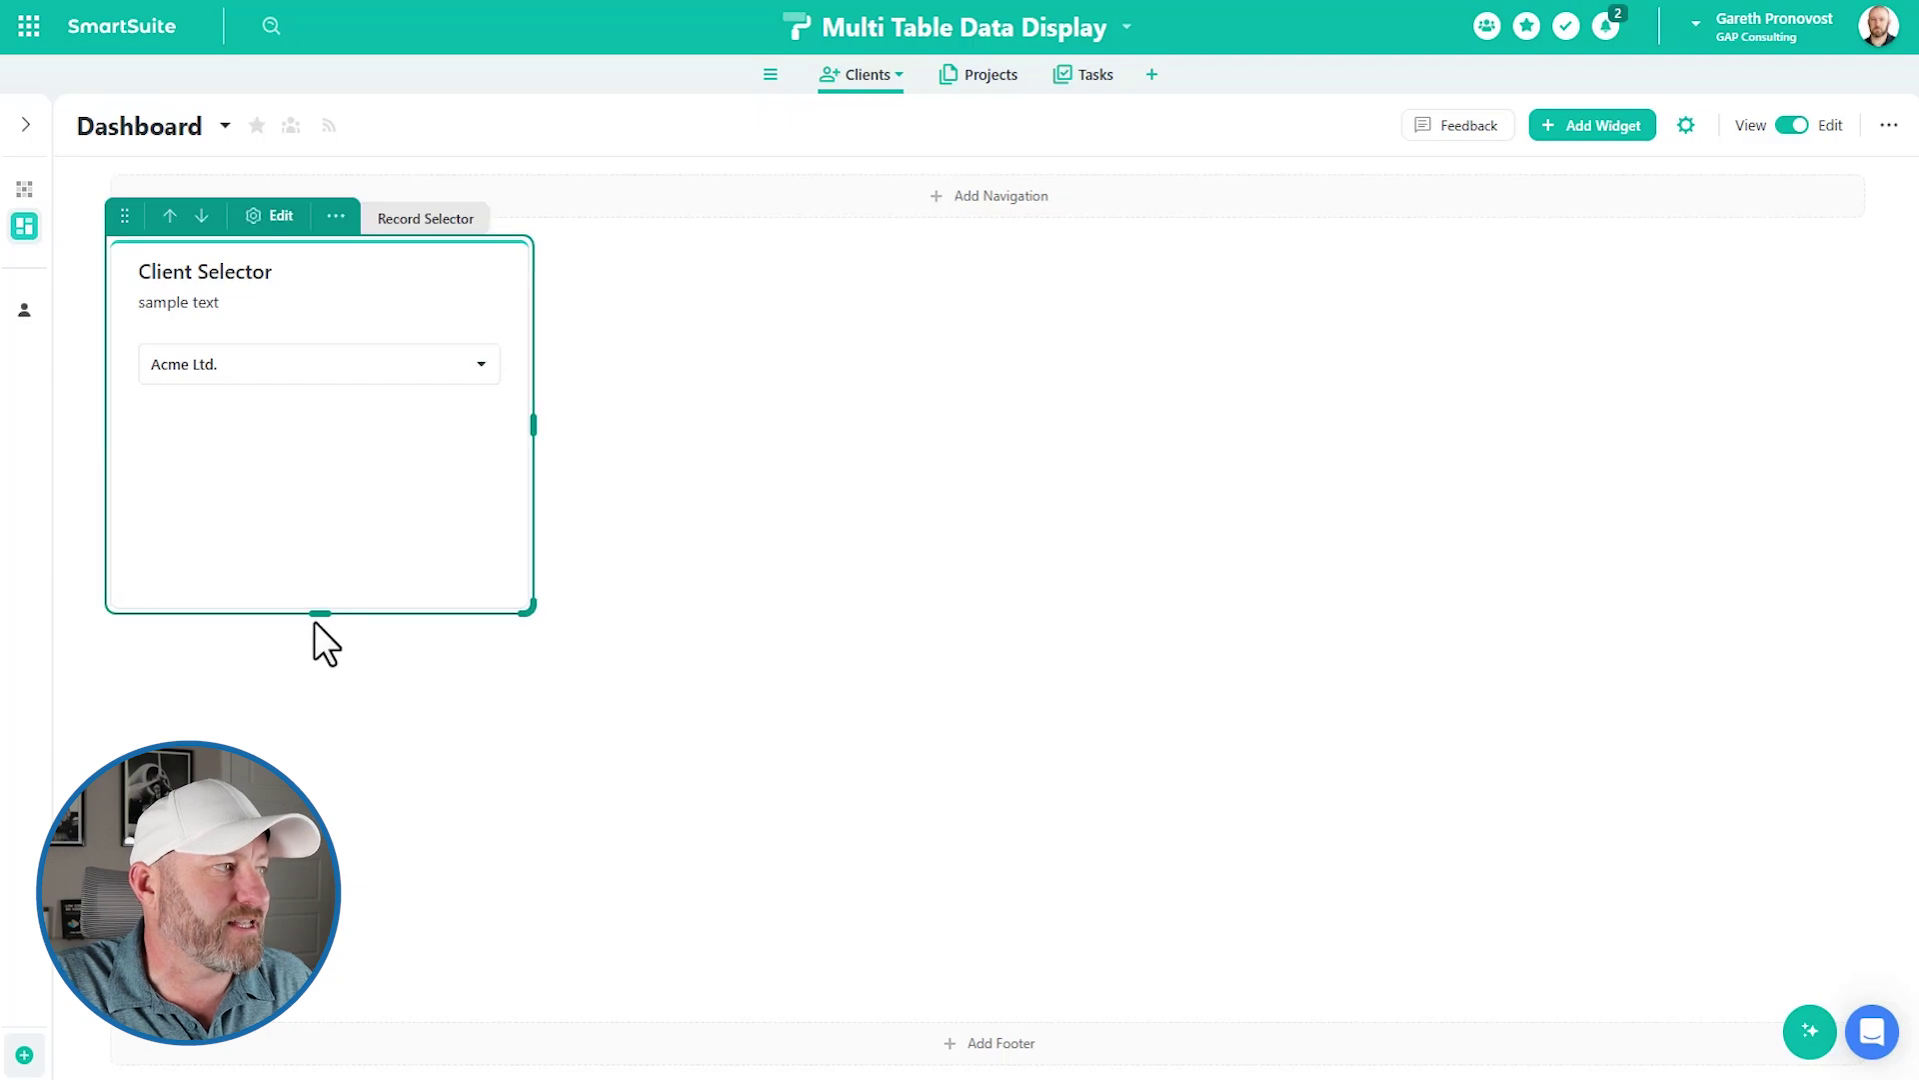
drag(320, 605, 321, 407)
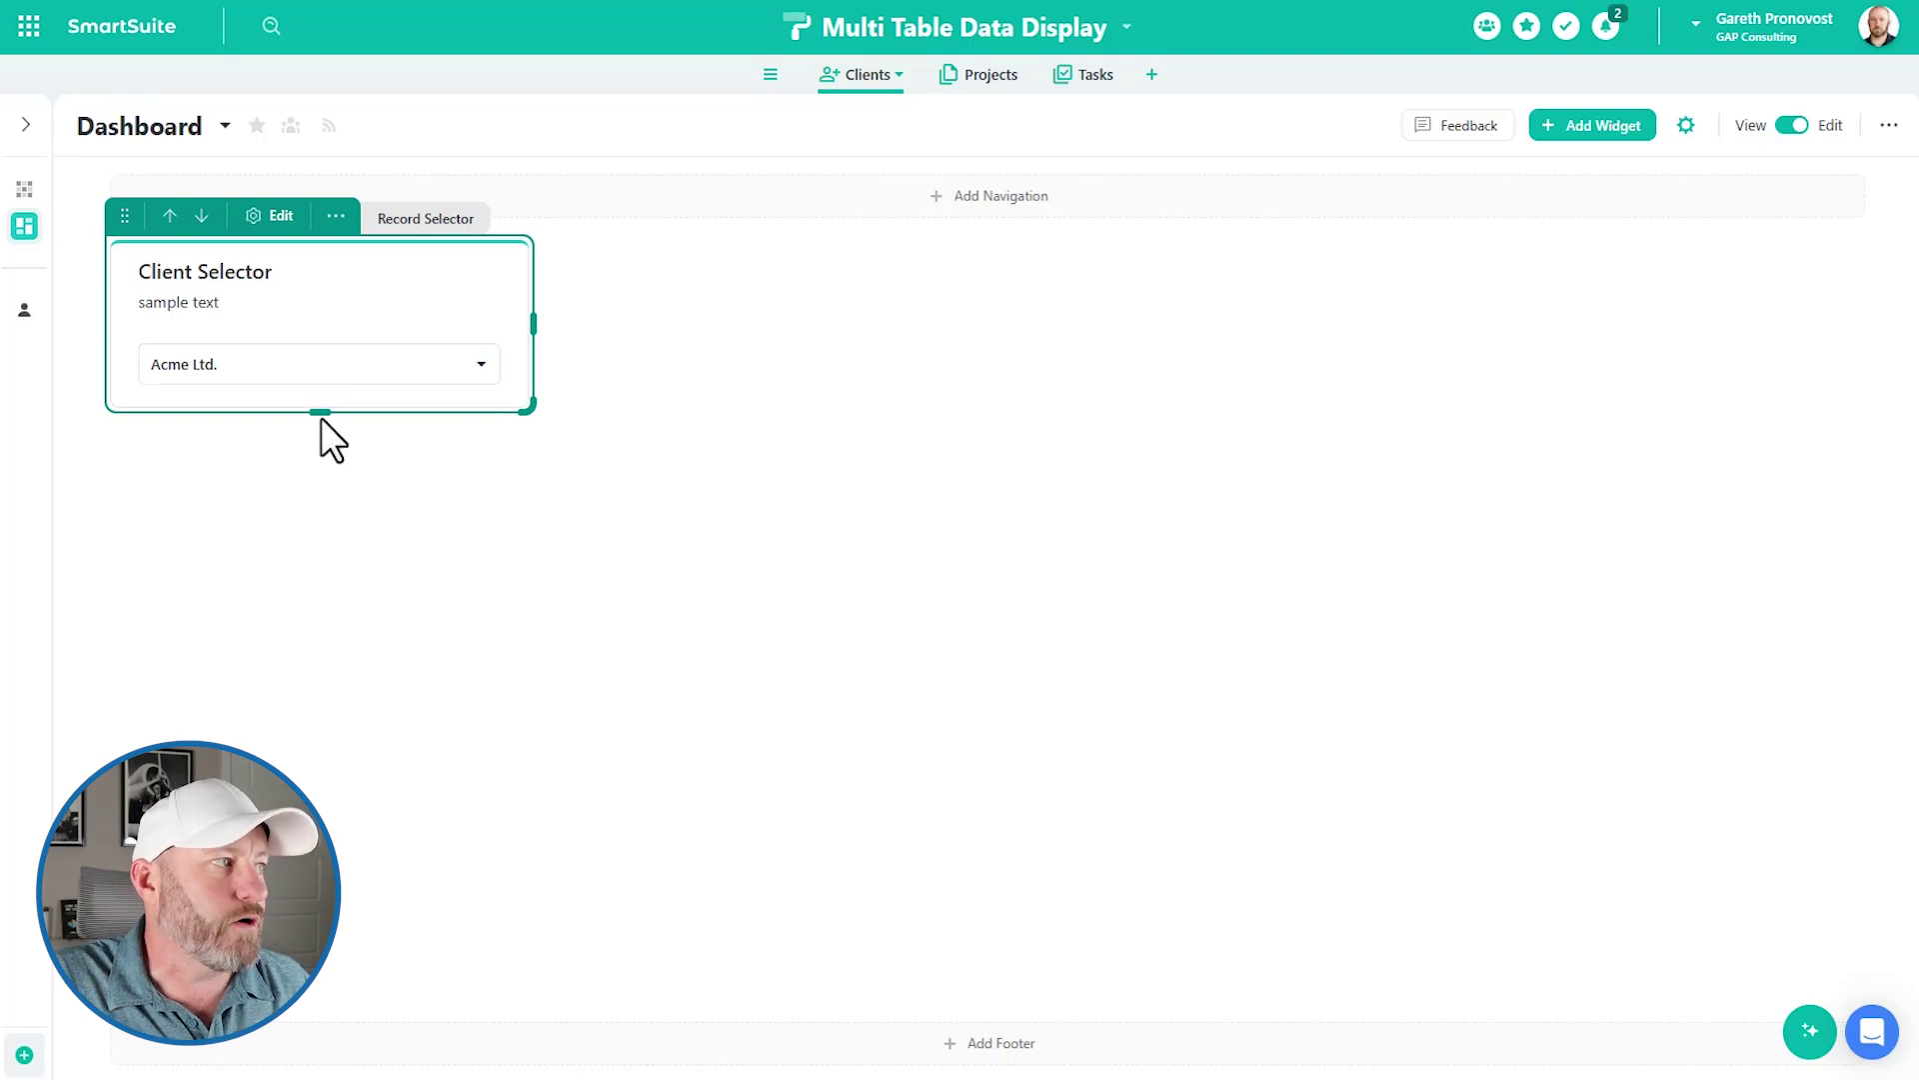
drag(321, 414, 368, 402)
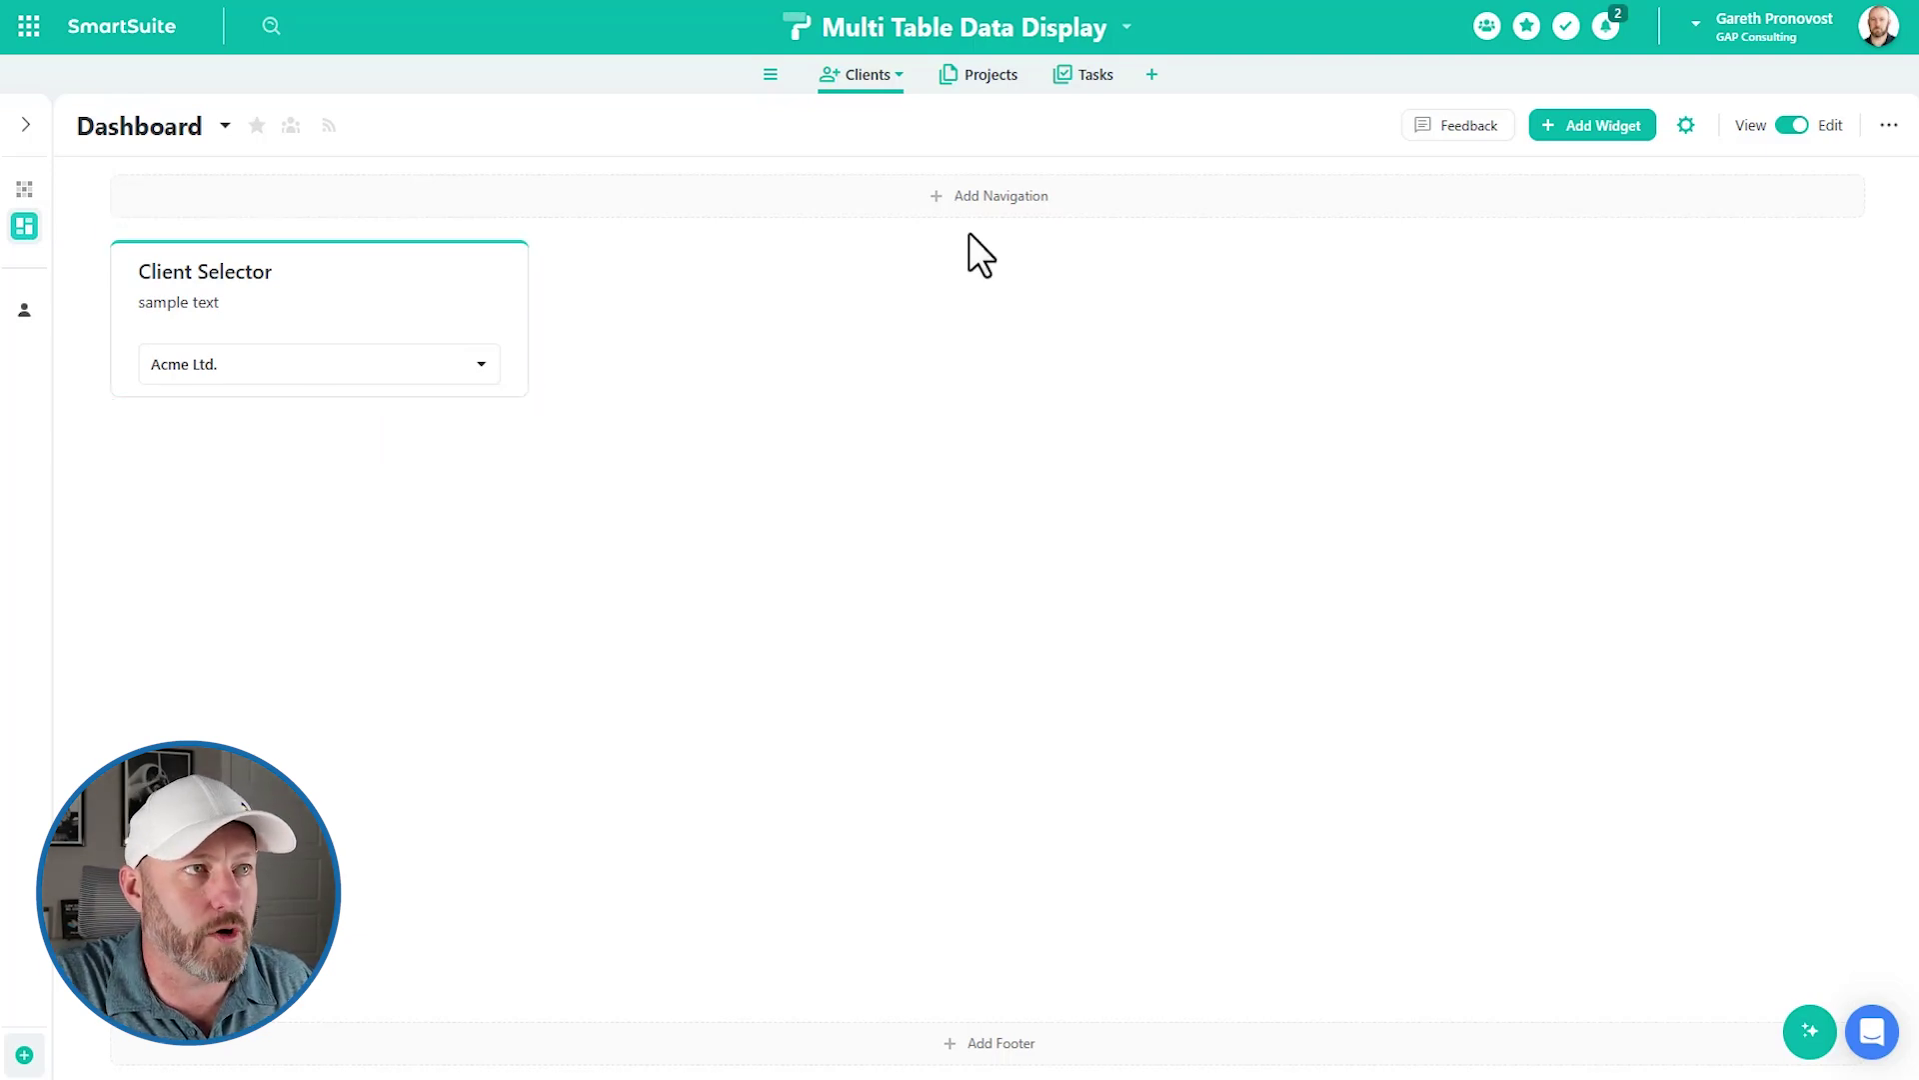
- Add a second Record Selector widget titled 'Projects Selector' and bring up its Source choices
click(1579, 128)
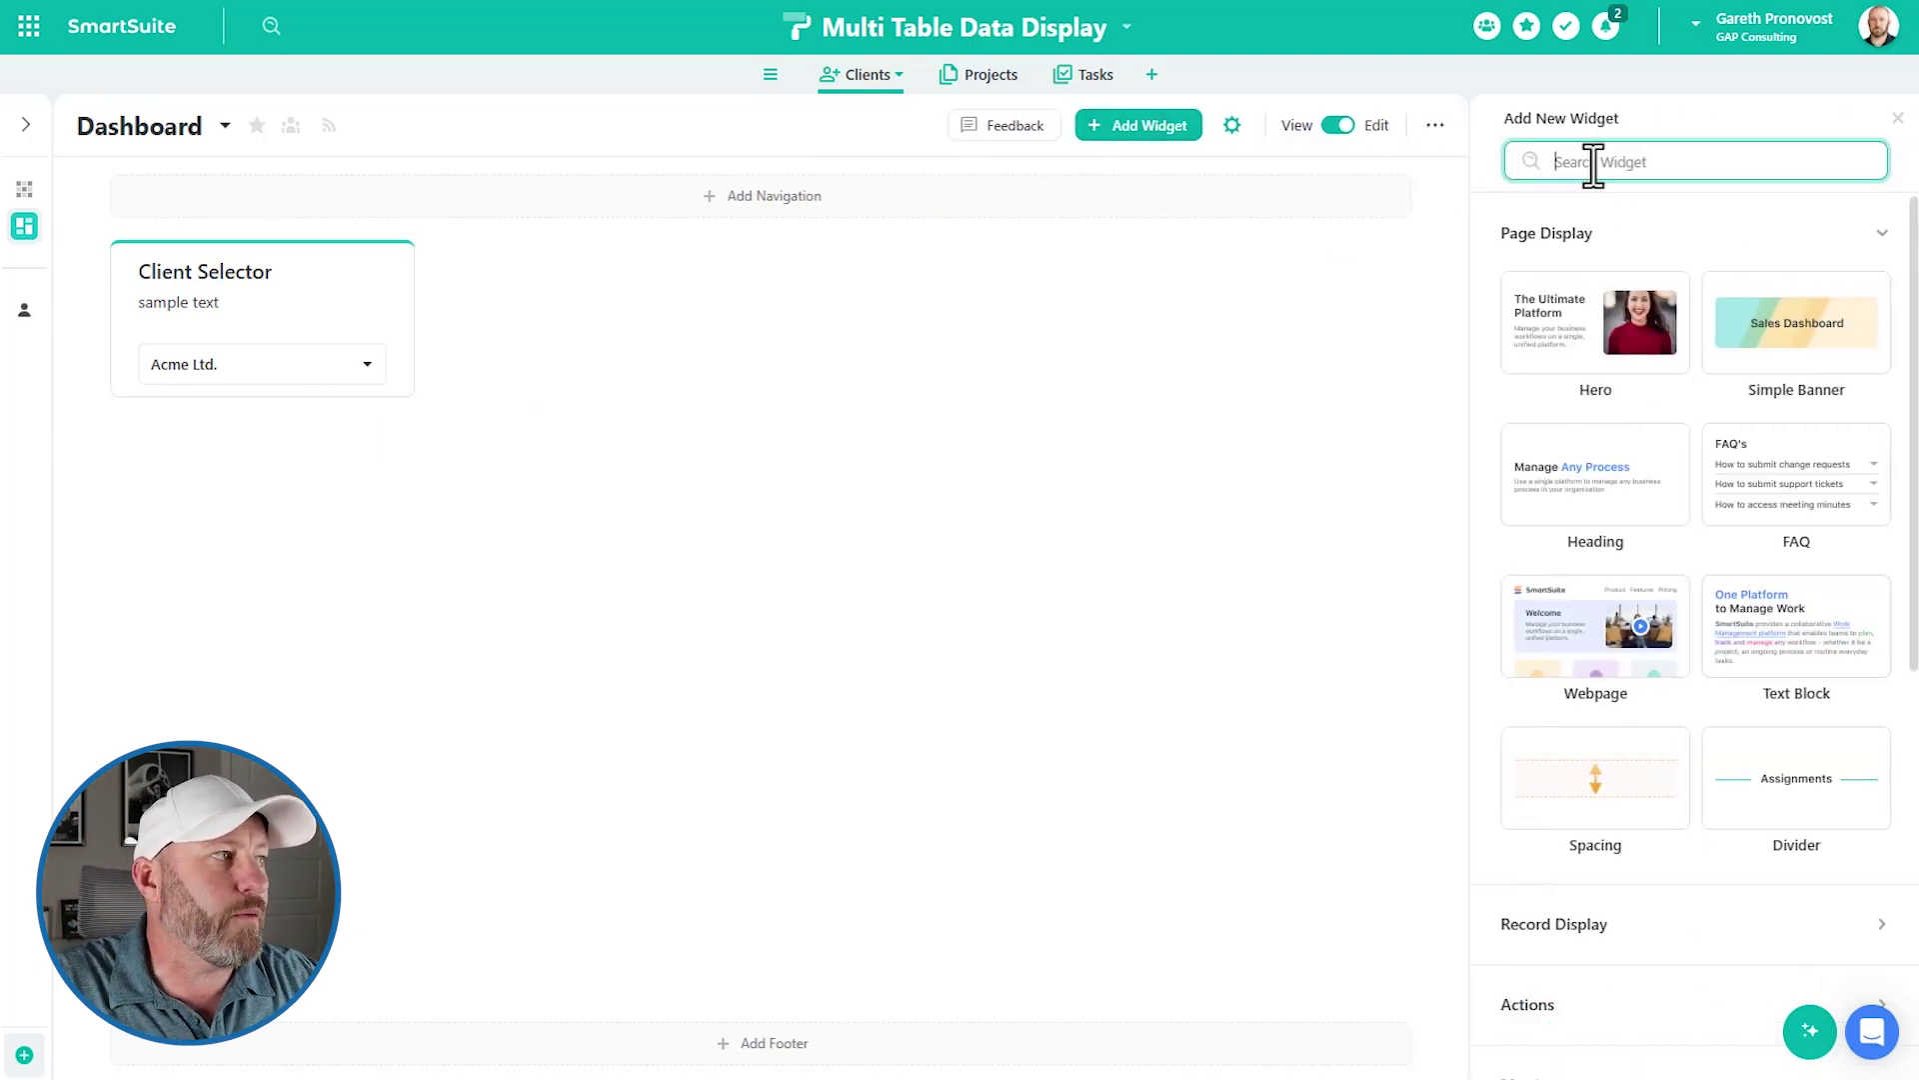
text(se)
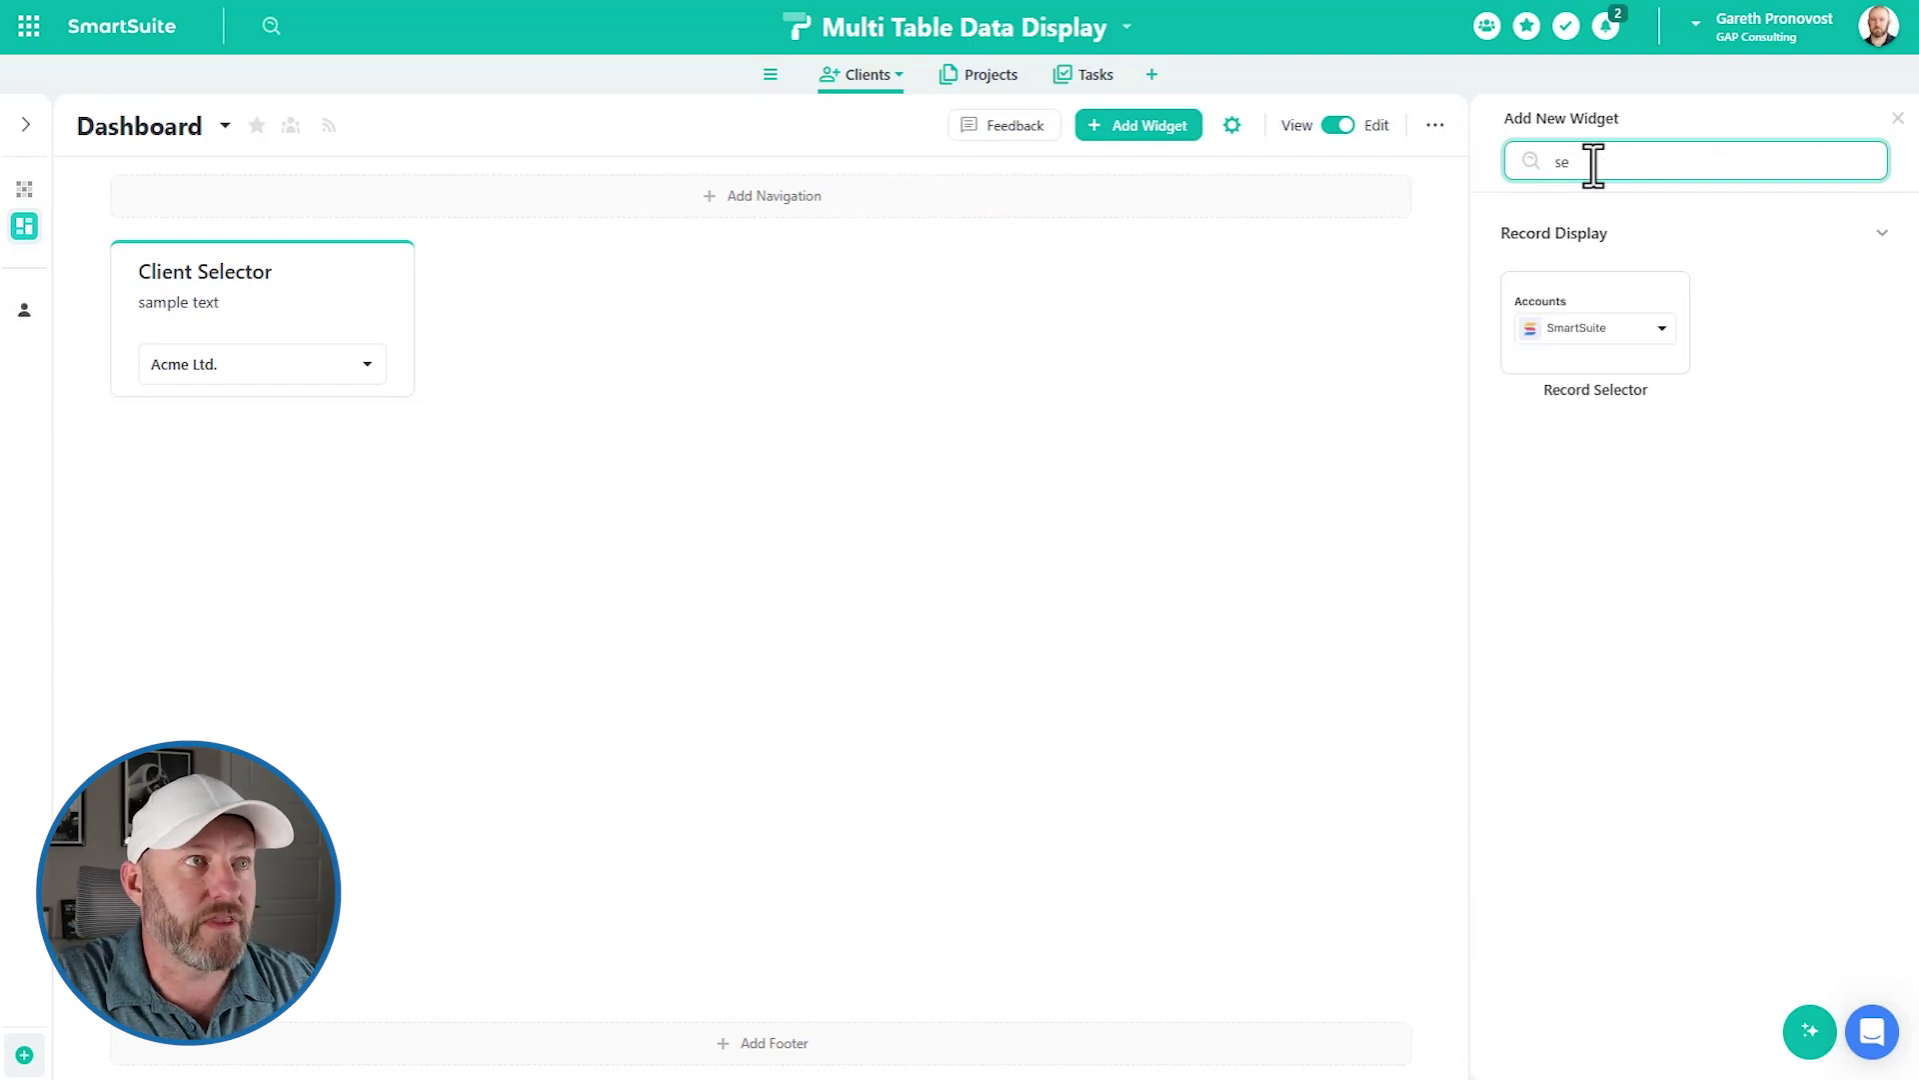
click(1577, 327)
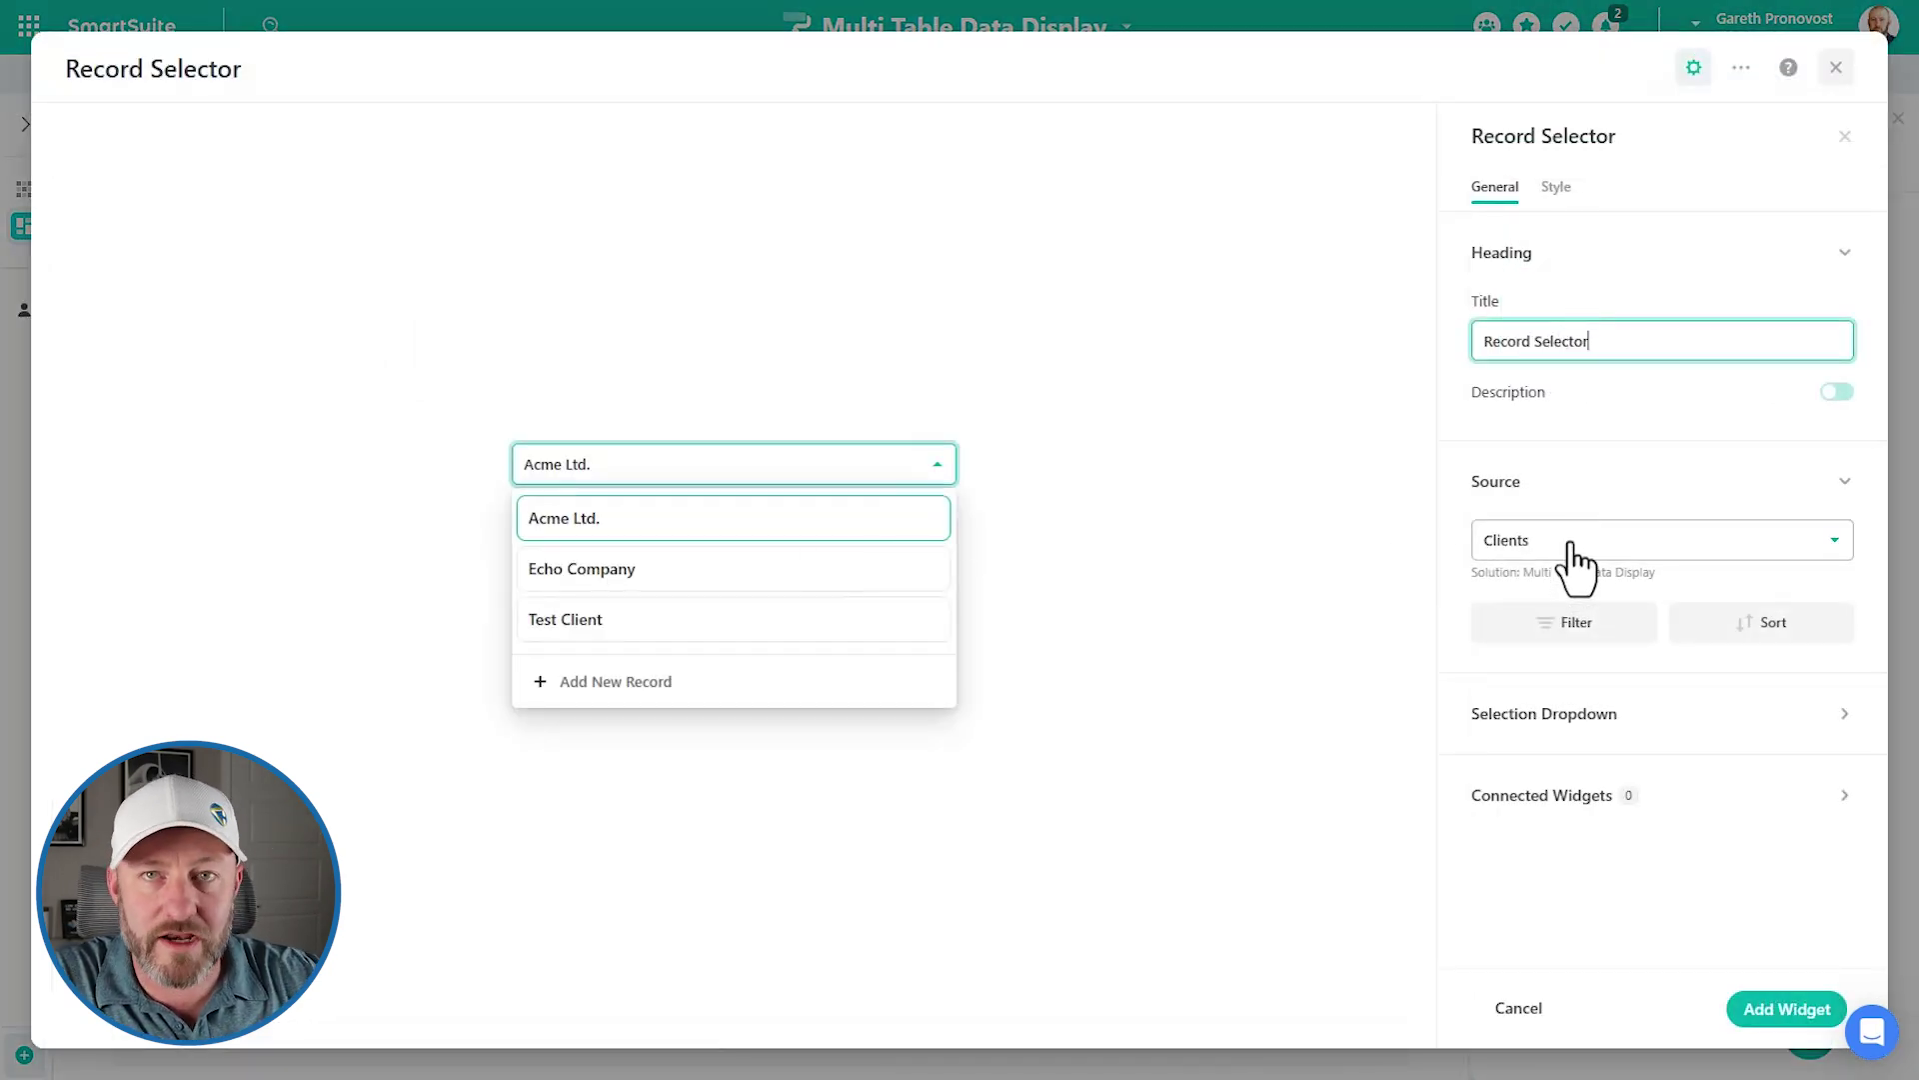
triple_click(1514, 341)
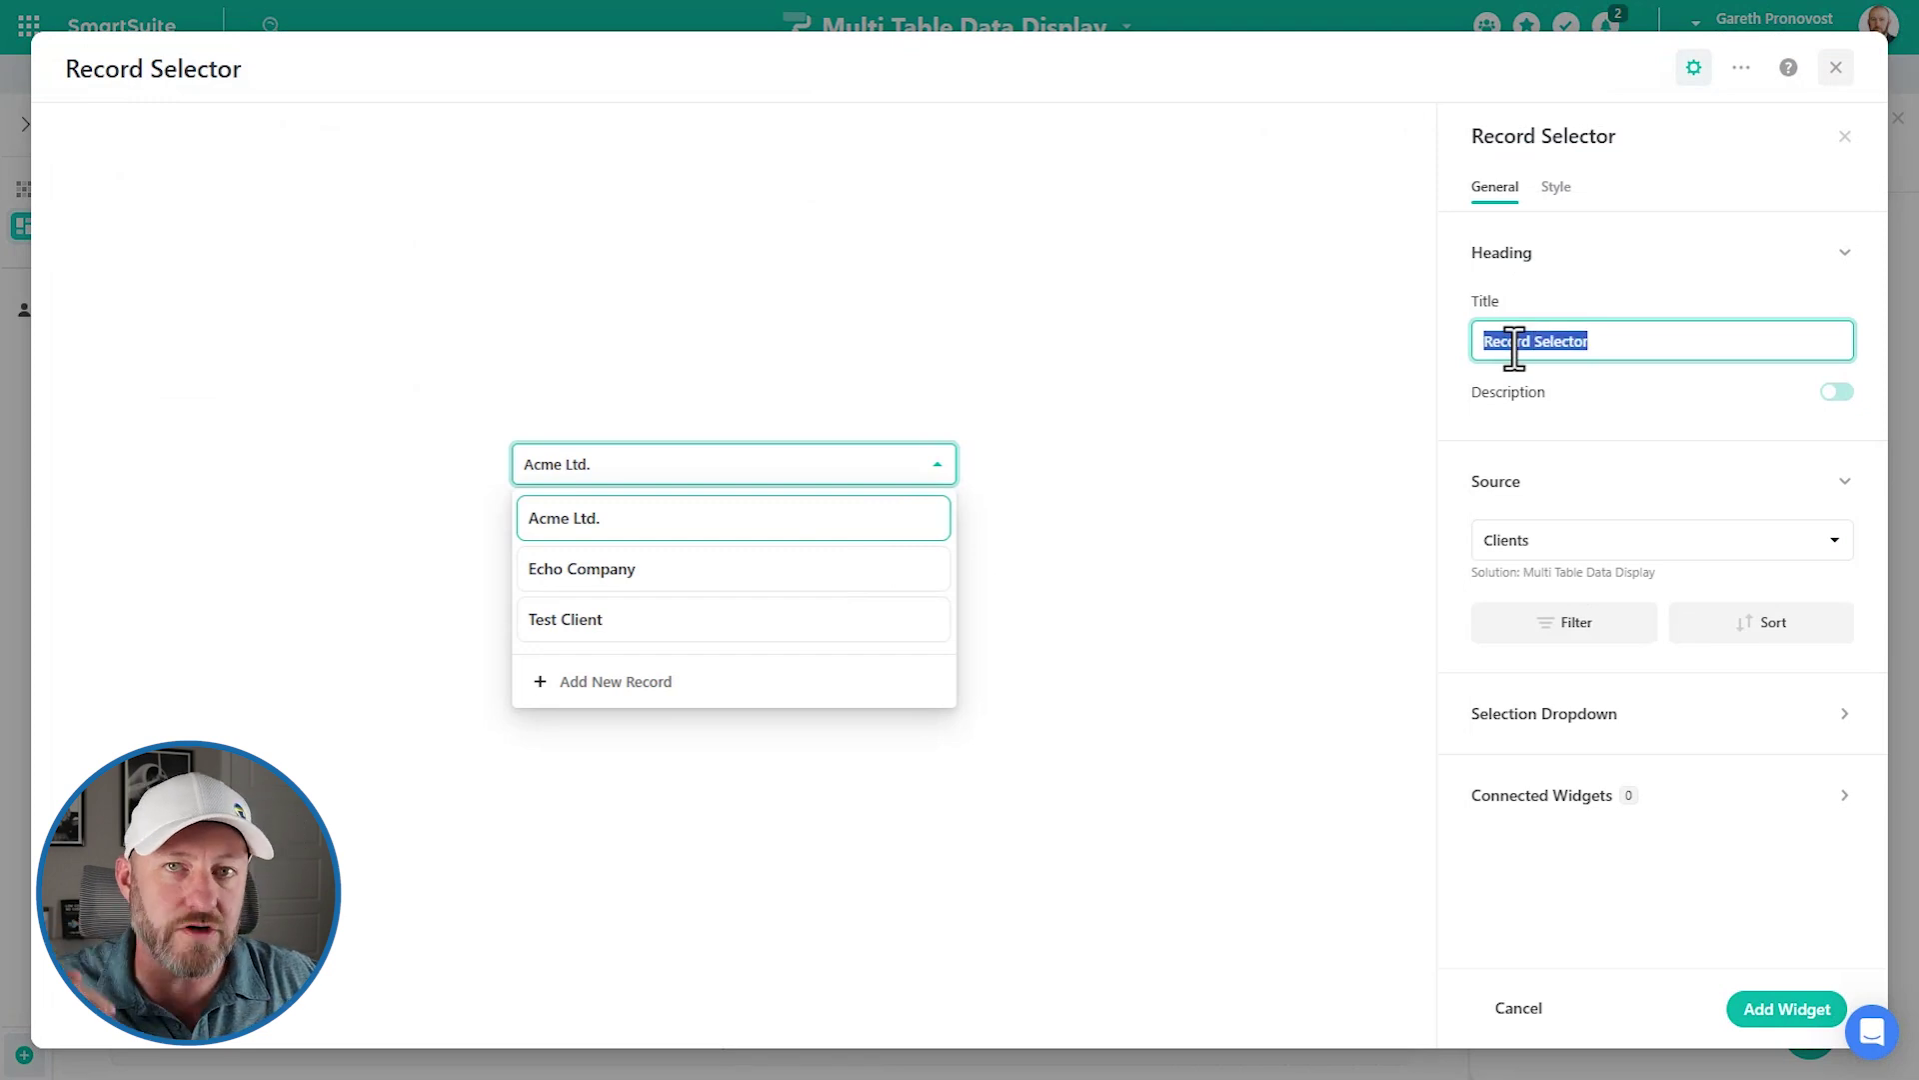
text(Proje)
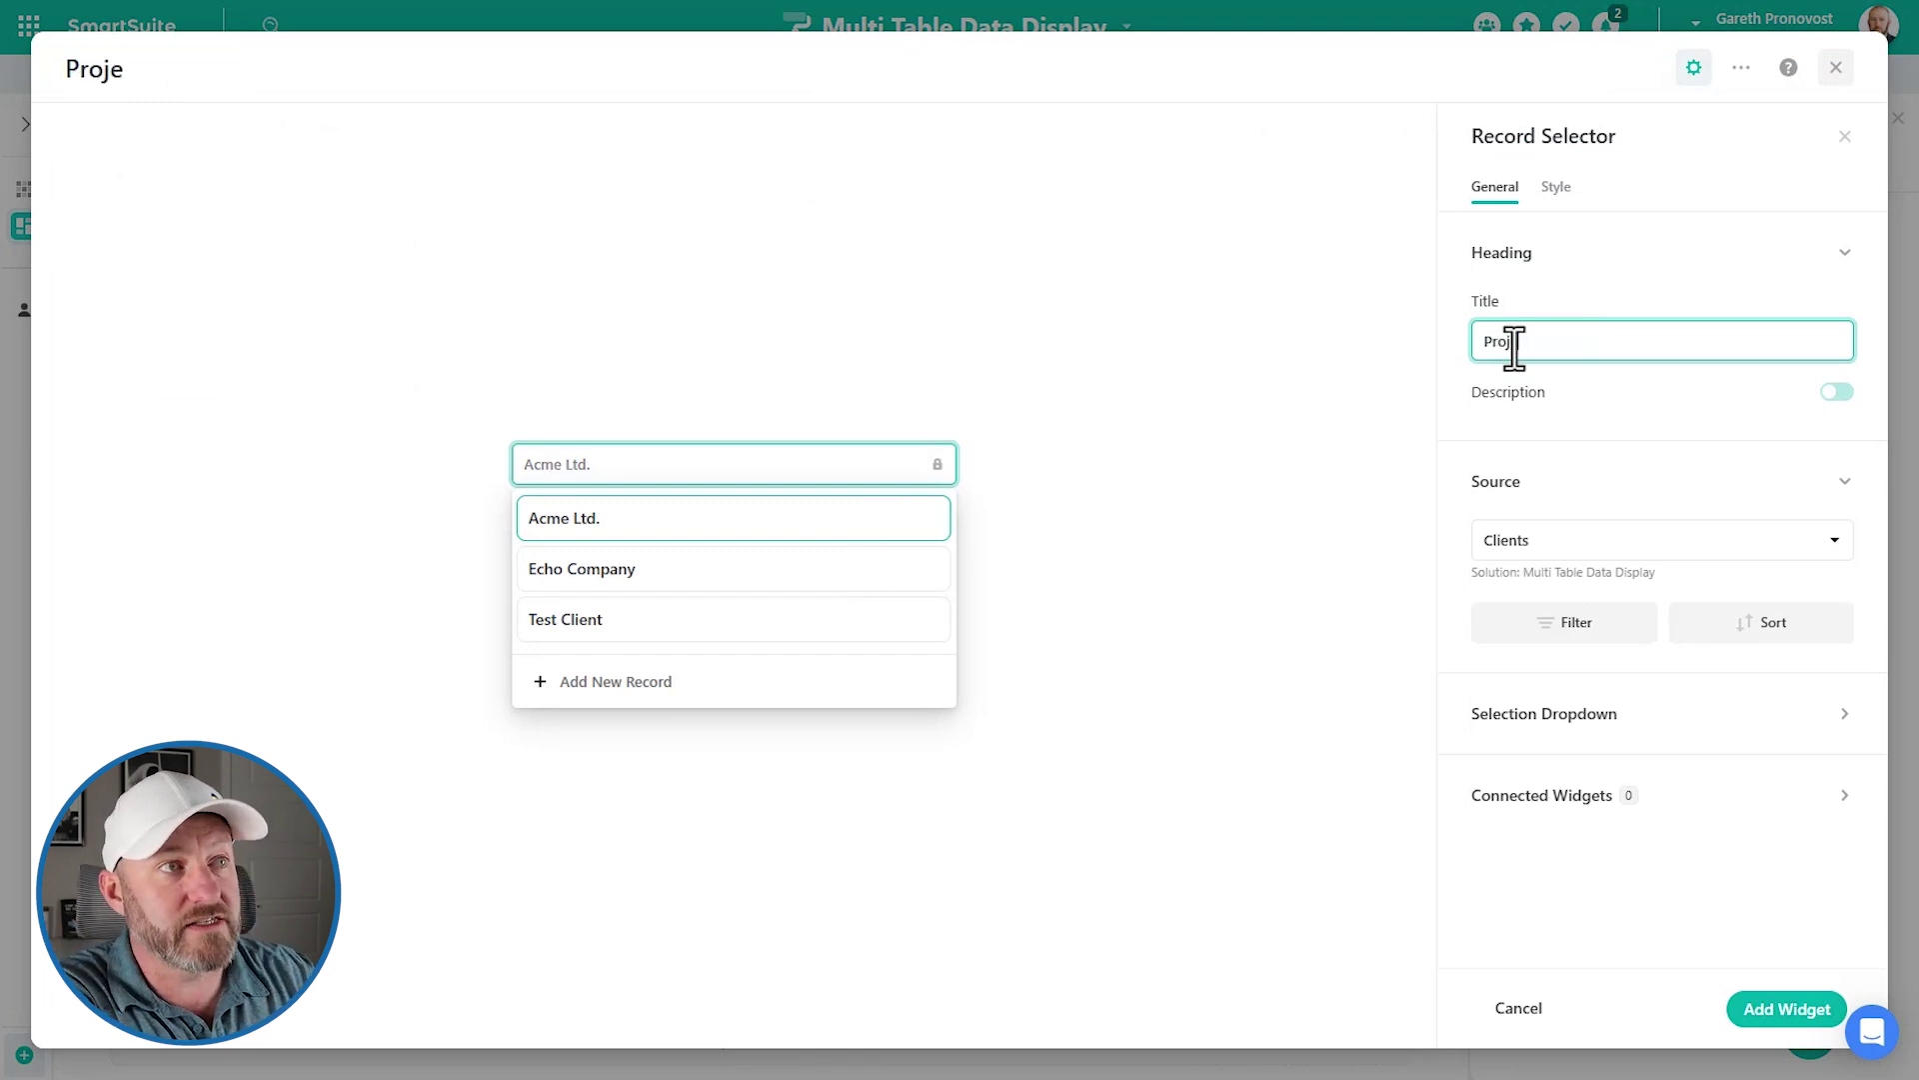
text(cts Selector)
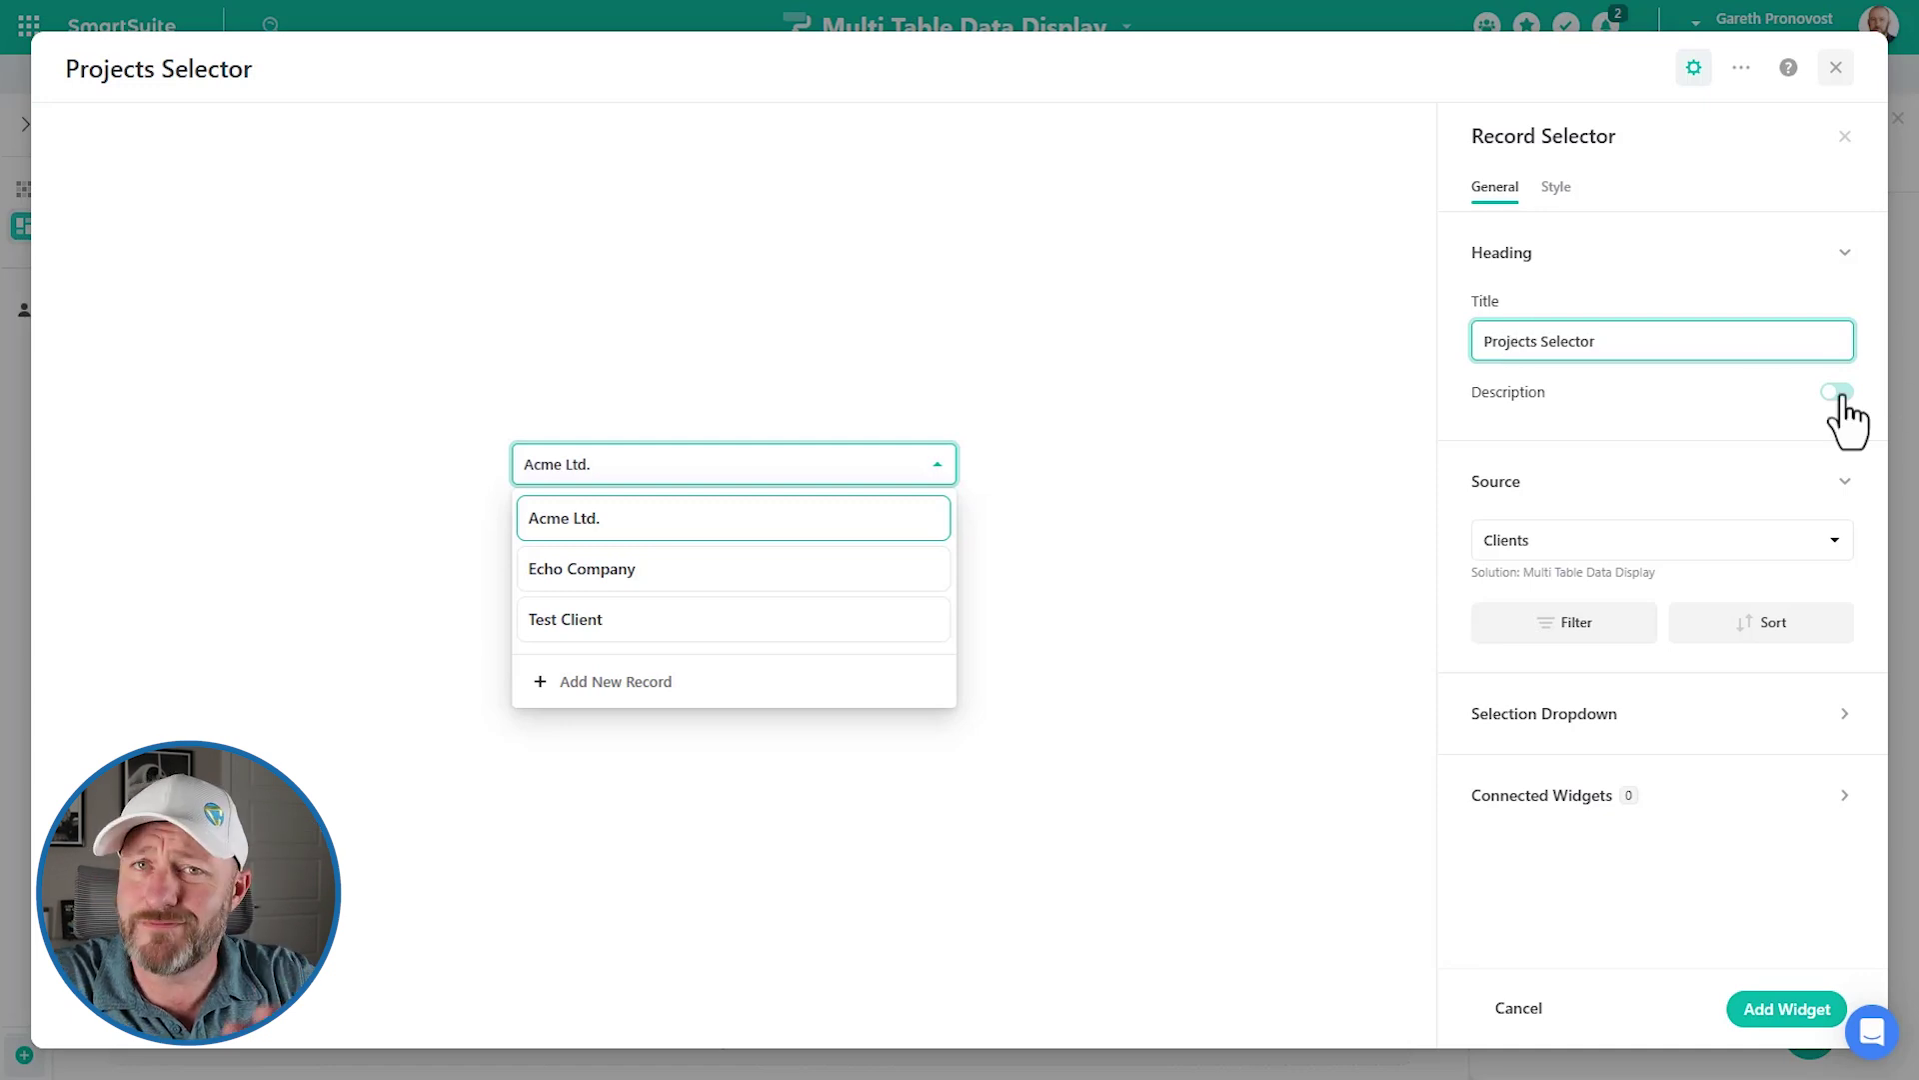
click(1620, 540)
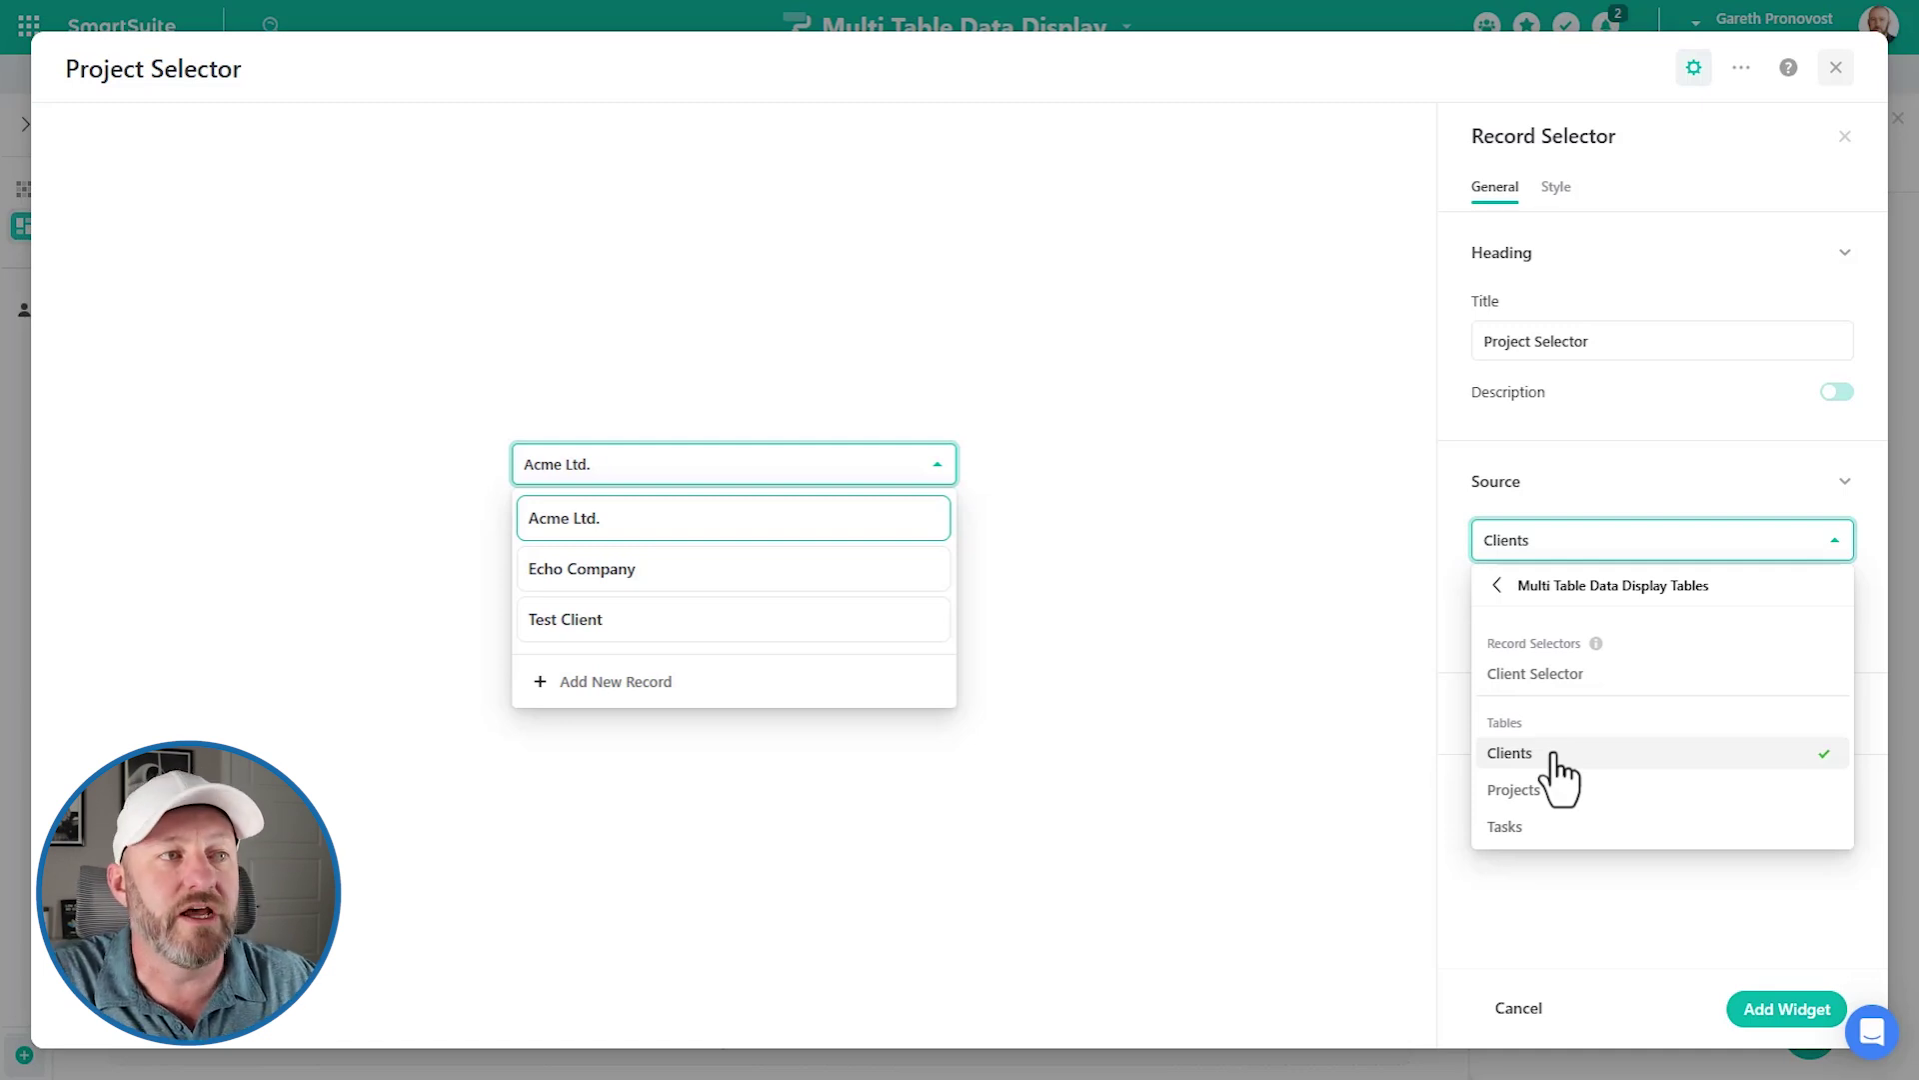
- Feed the selector from the Client Selector through the Link to Projects linked record
click(1584, 678)
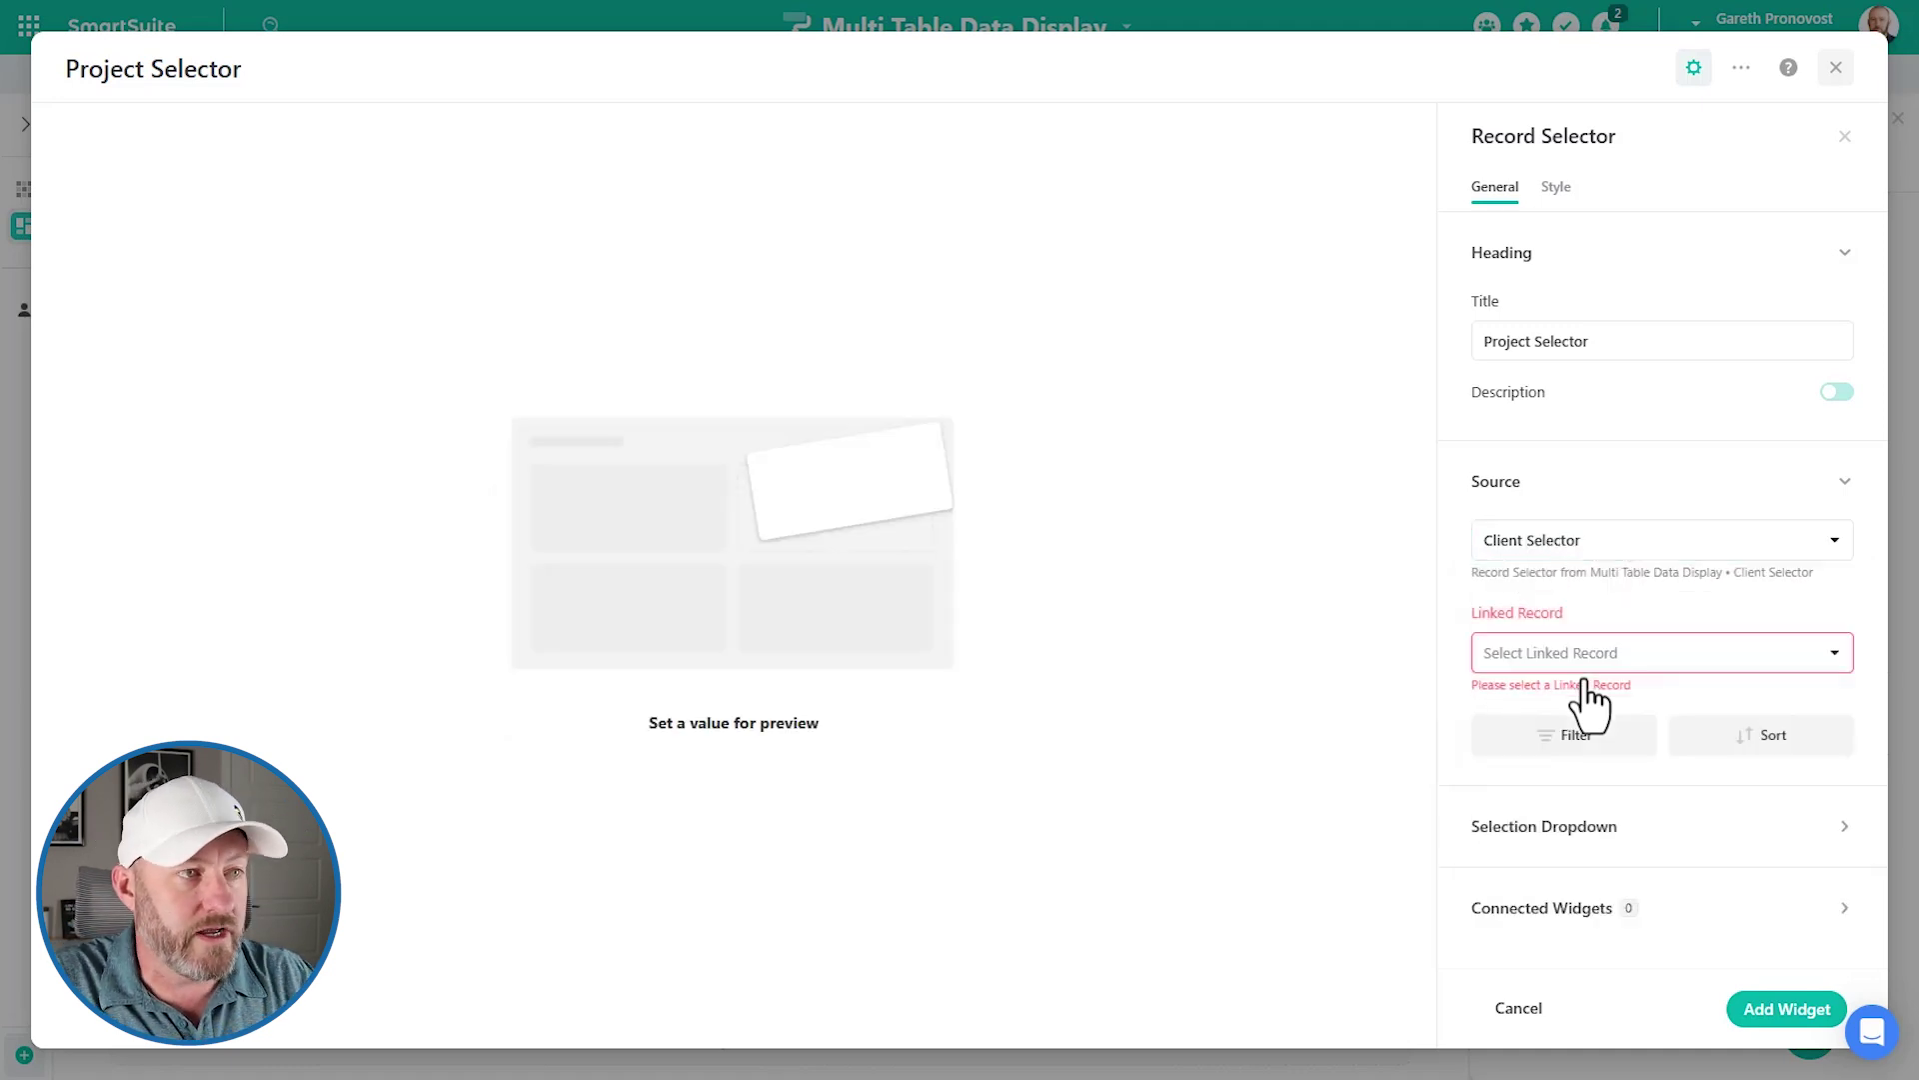
click(1576, 662)
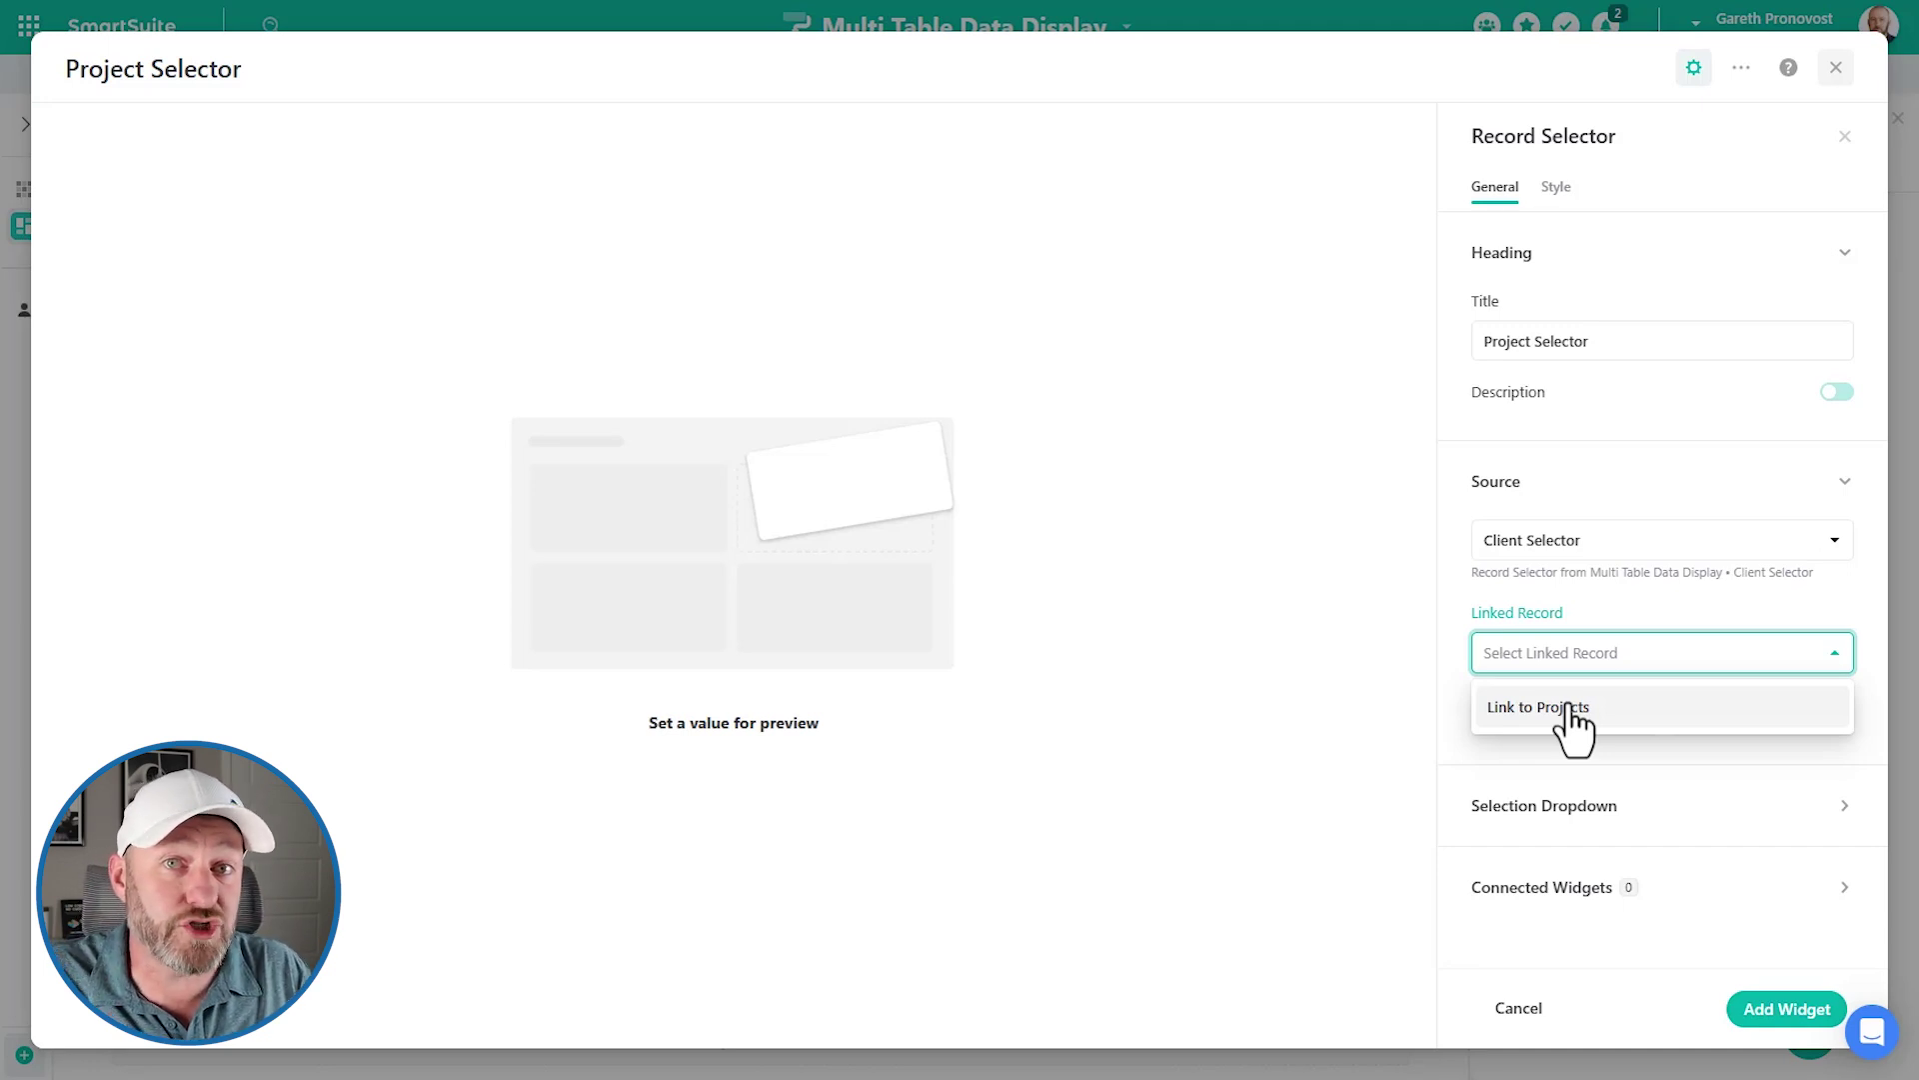
click(1566, 708)
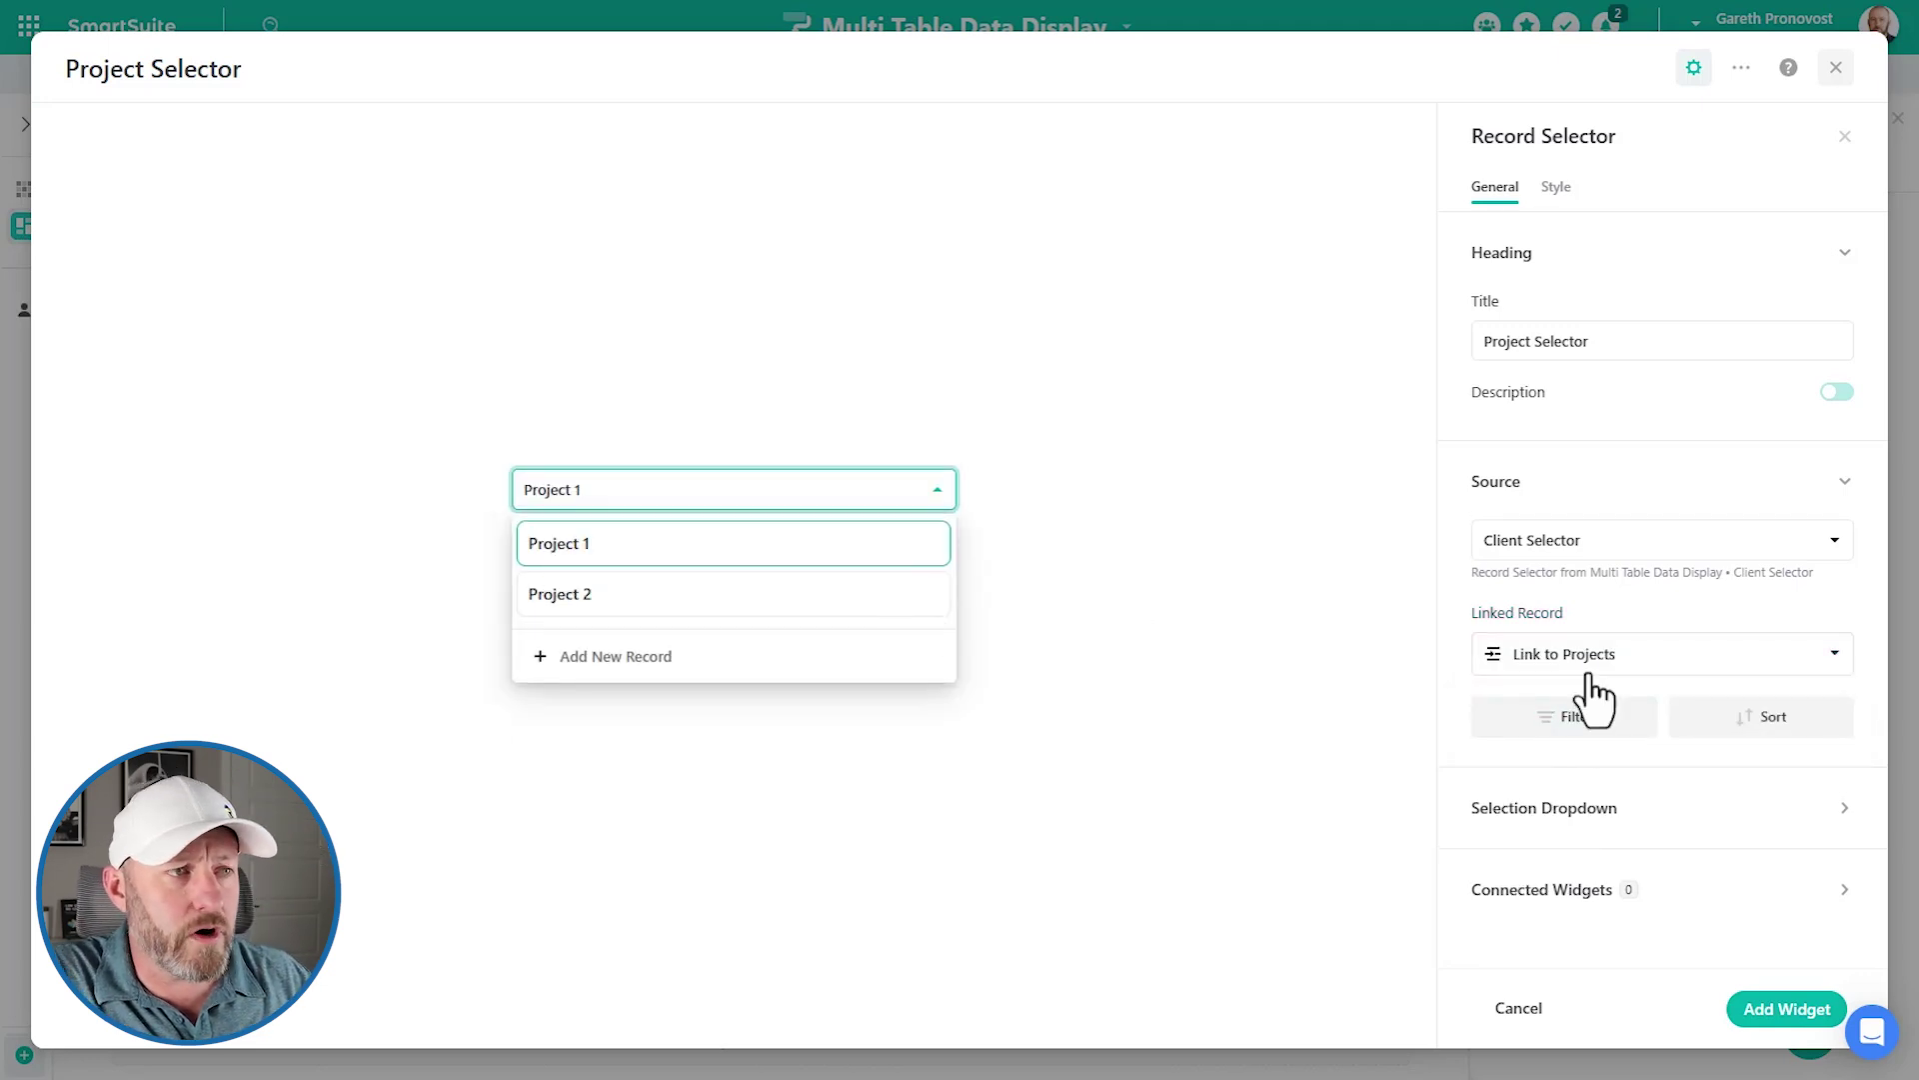
- Review filter, sort, displayed fields and connected widgets, then add the Project Selector to the dashboard
click(1589, 722)
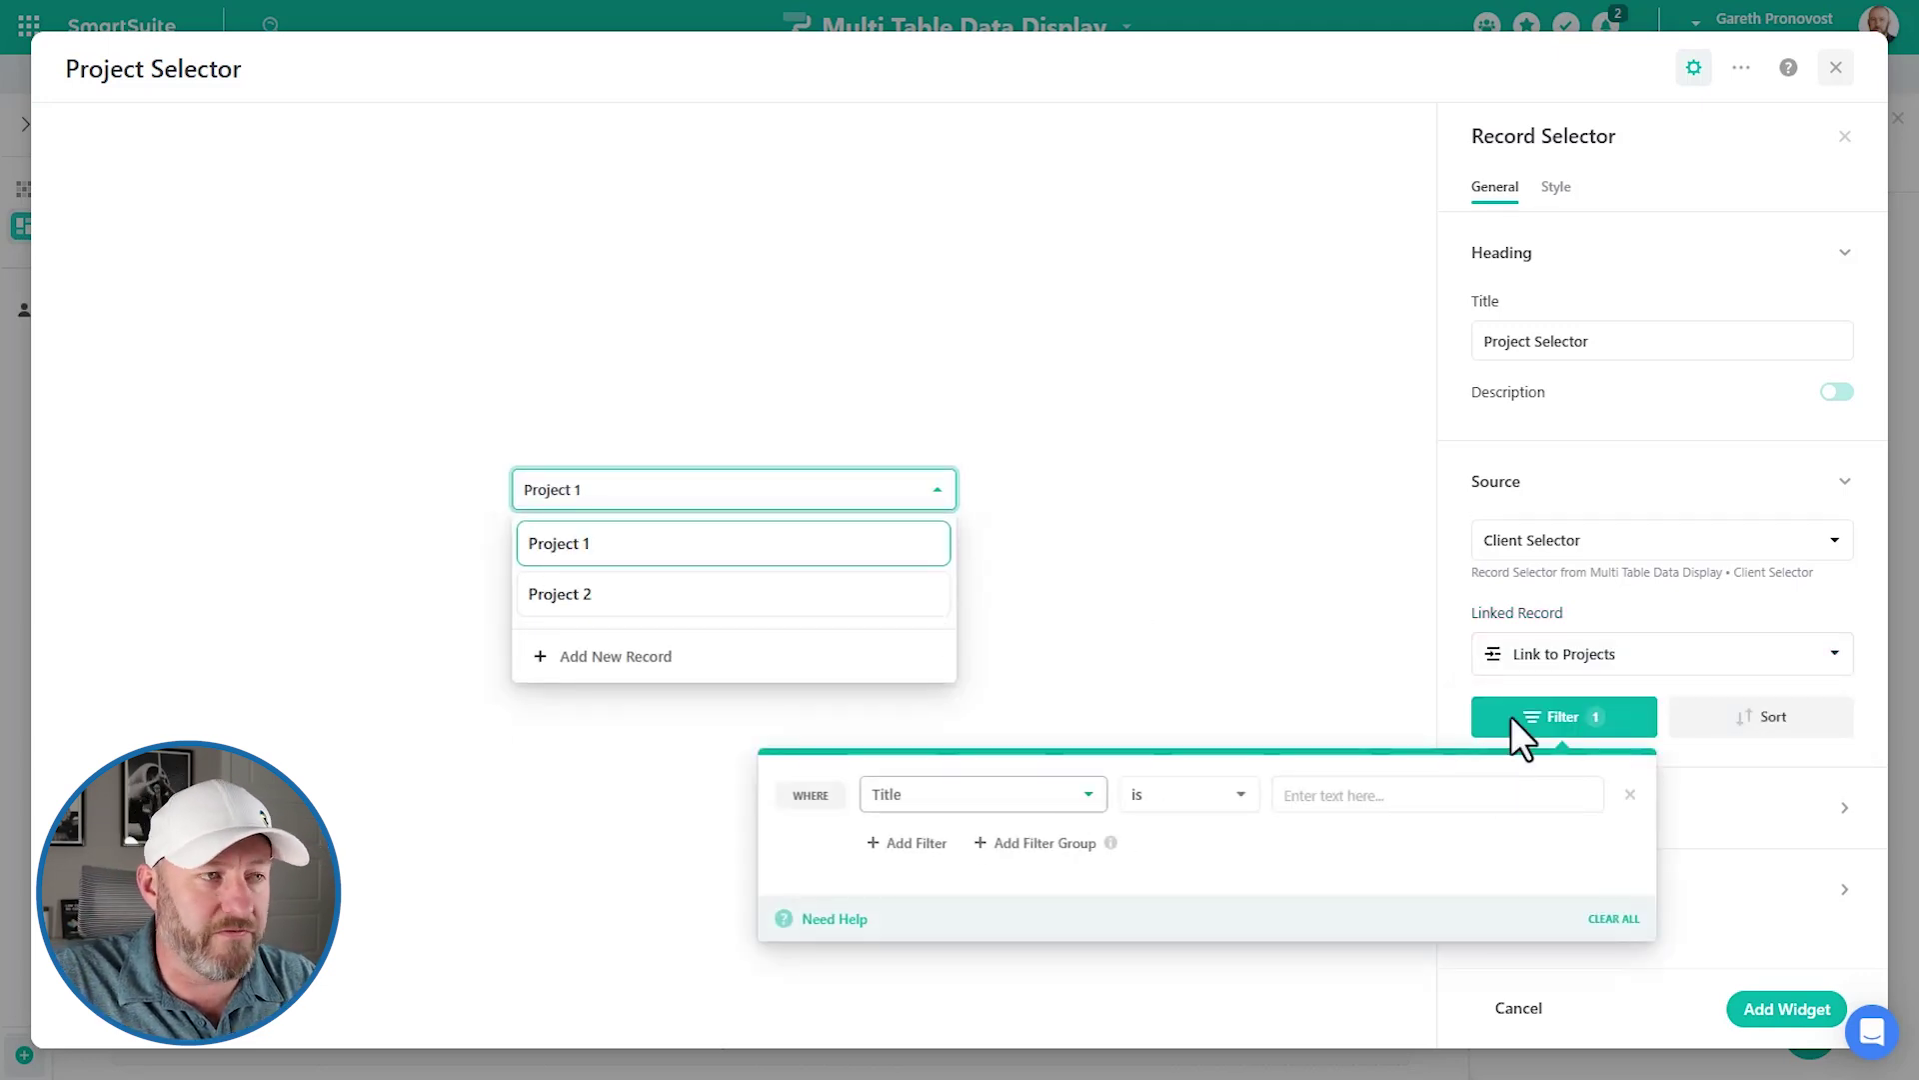
click(1572, 722)
click(1727, 722)
click(1726, 725)
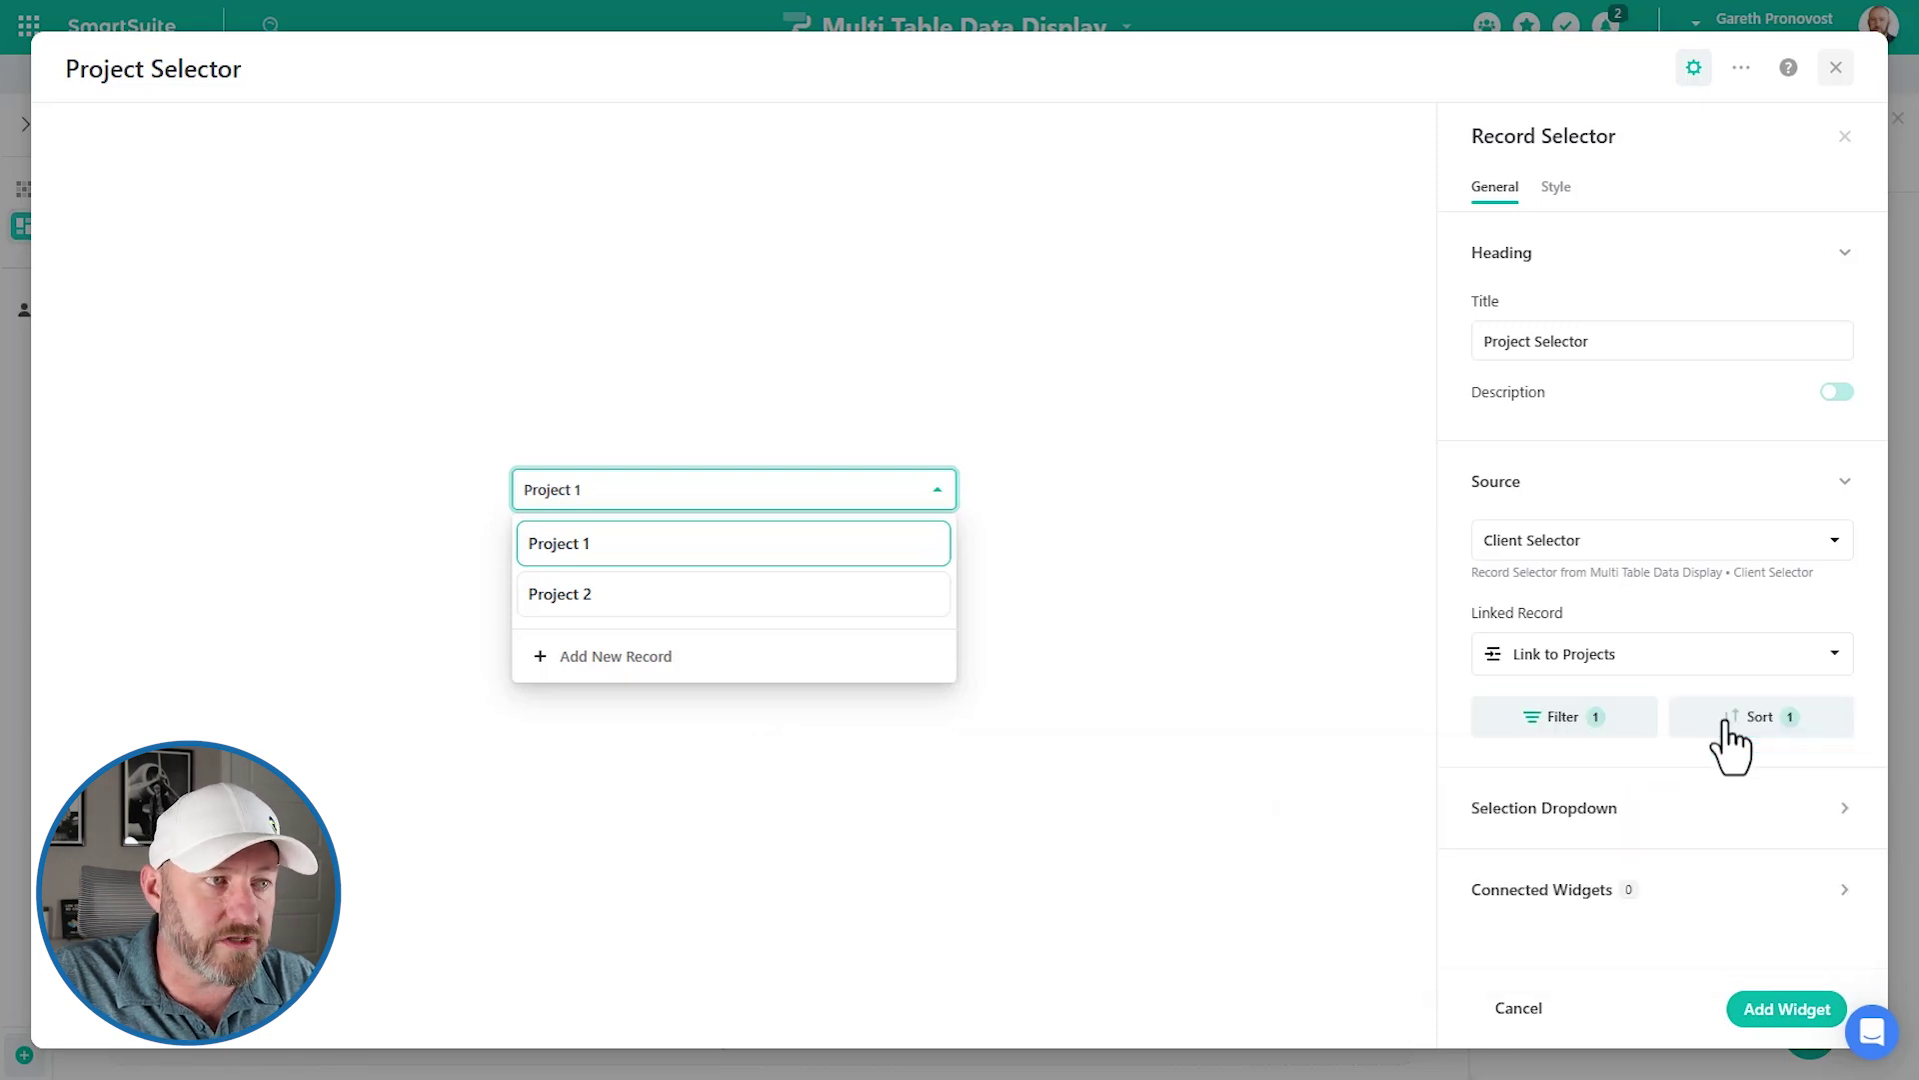
click(1620, 811)
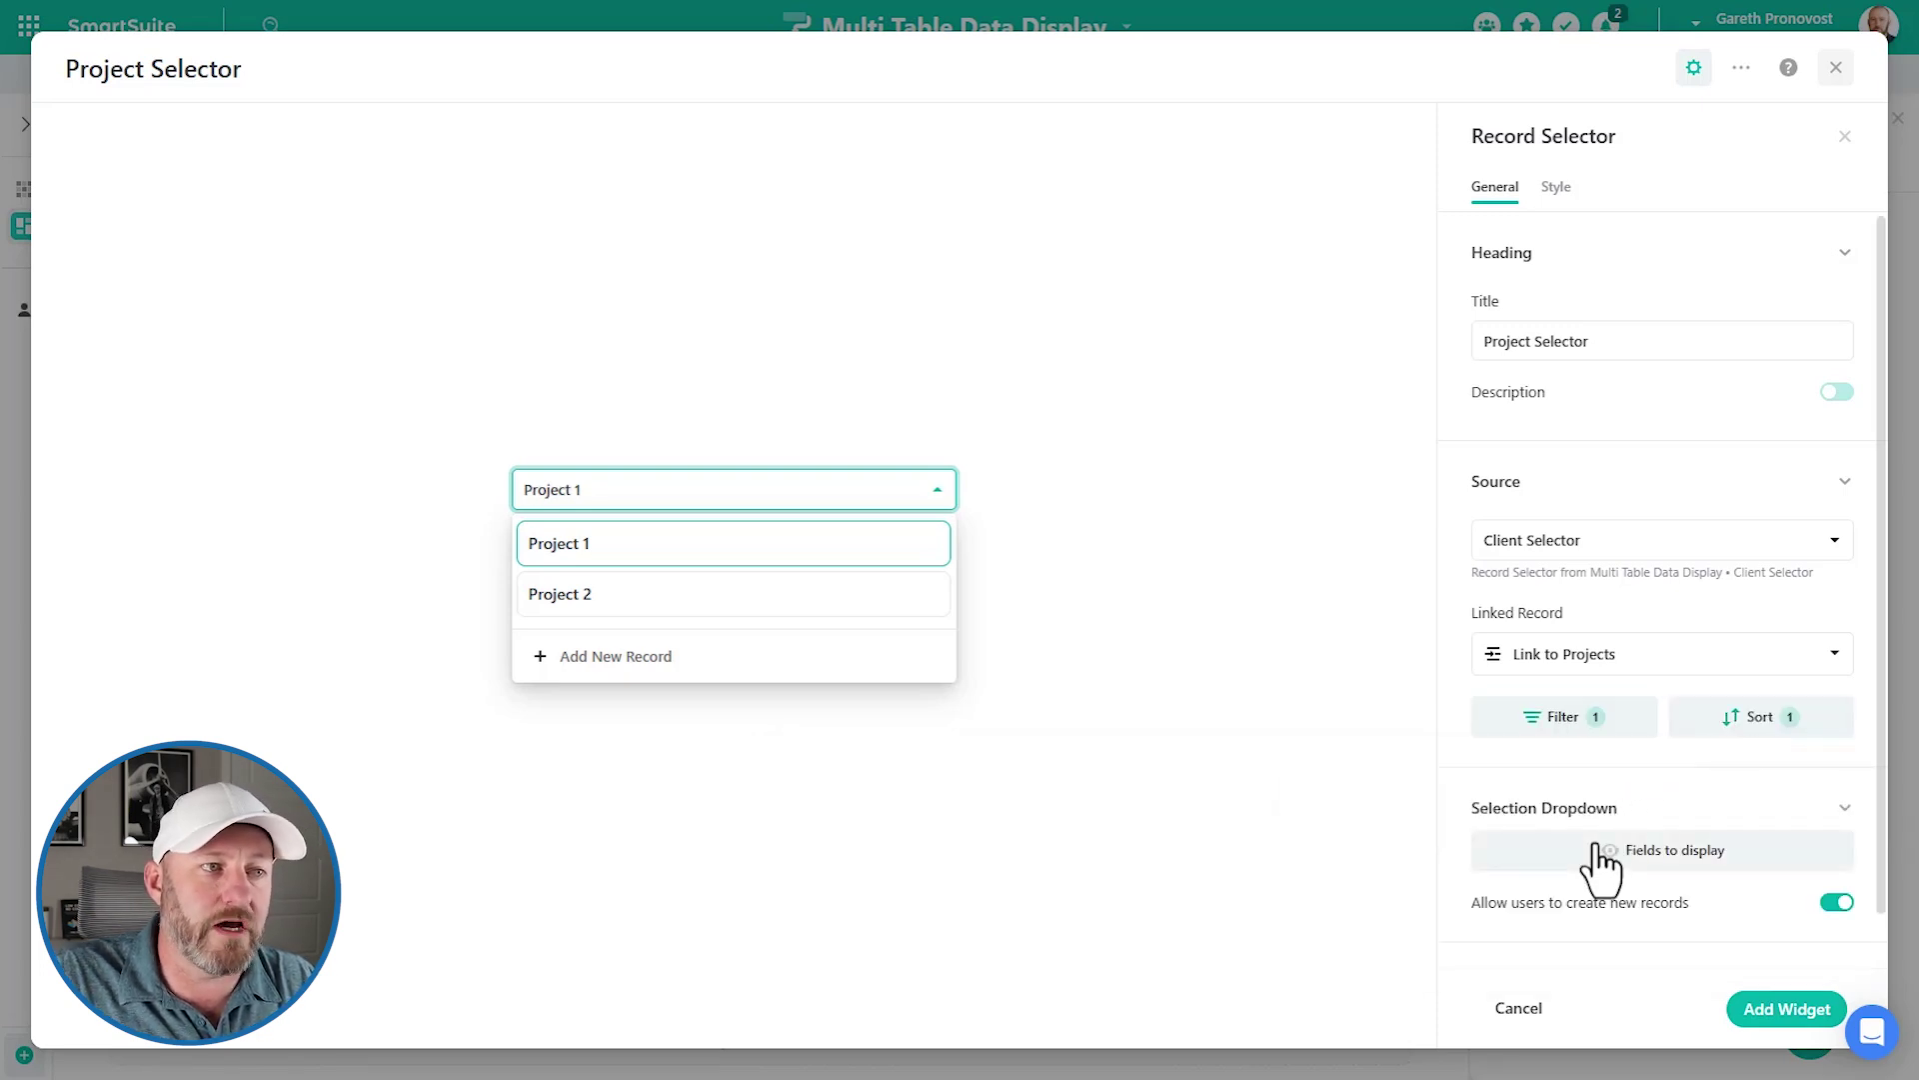
click(1592, 853)
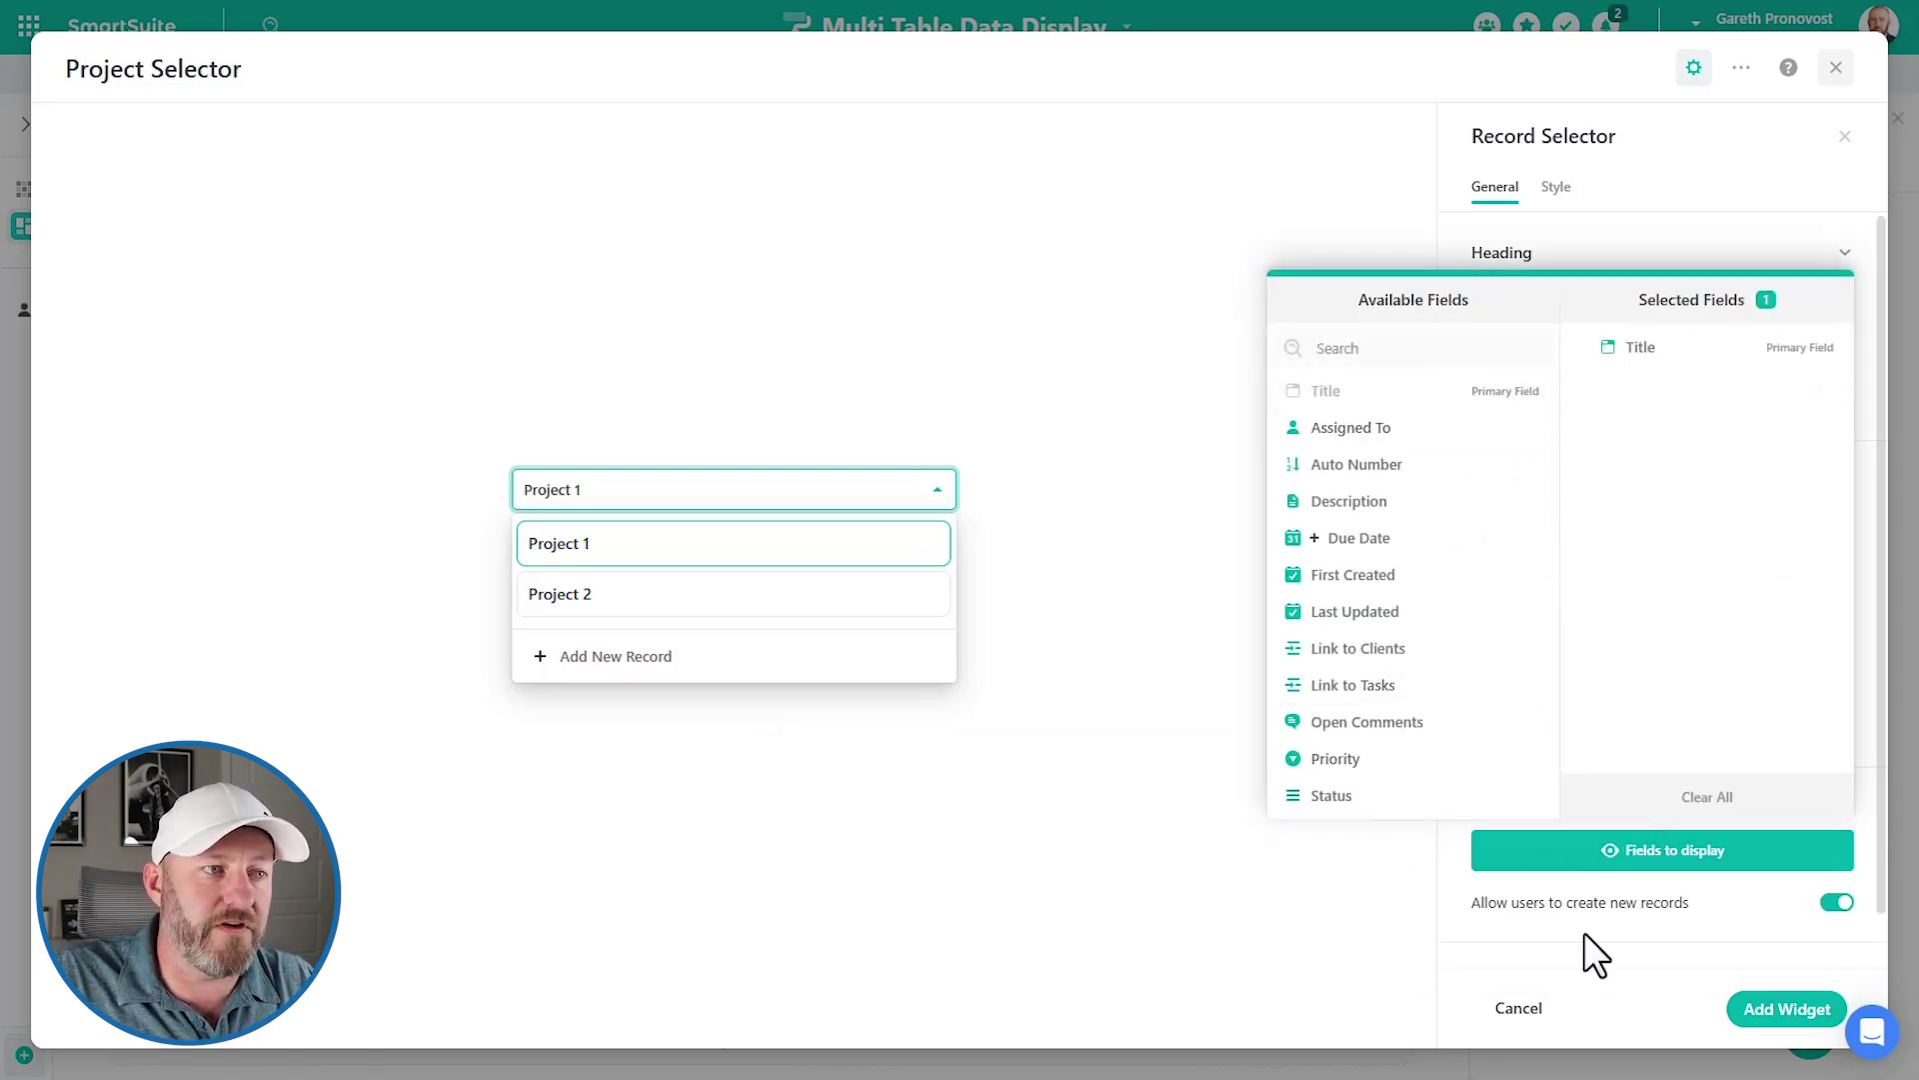
click(1586, 878)
scroll(1585, 862, down, 1)
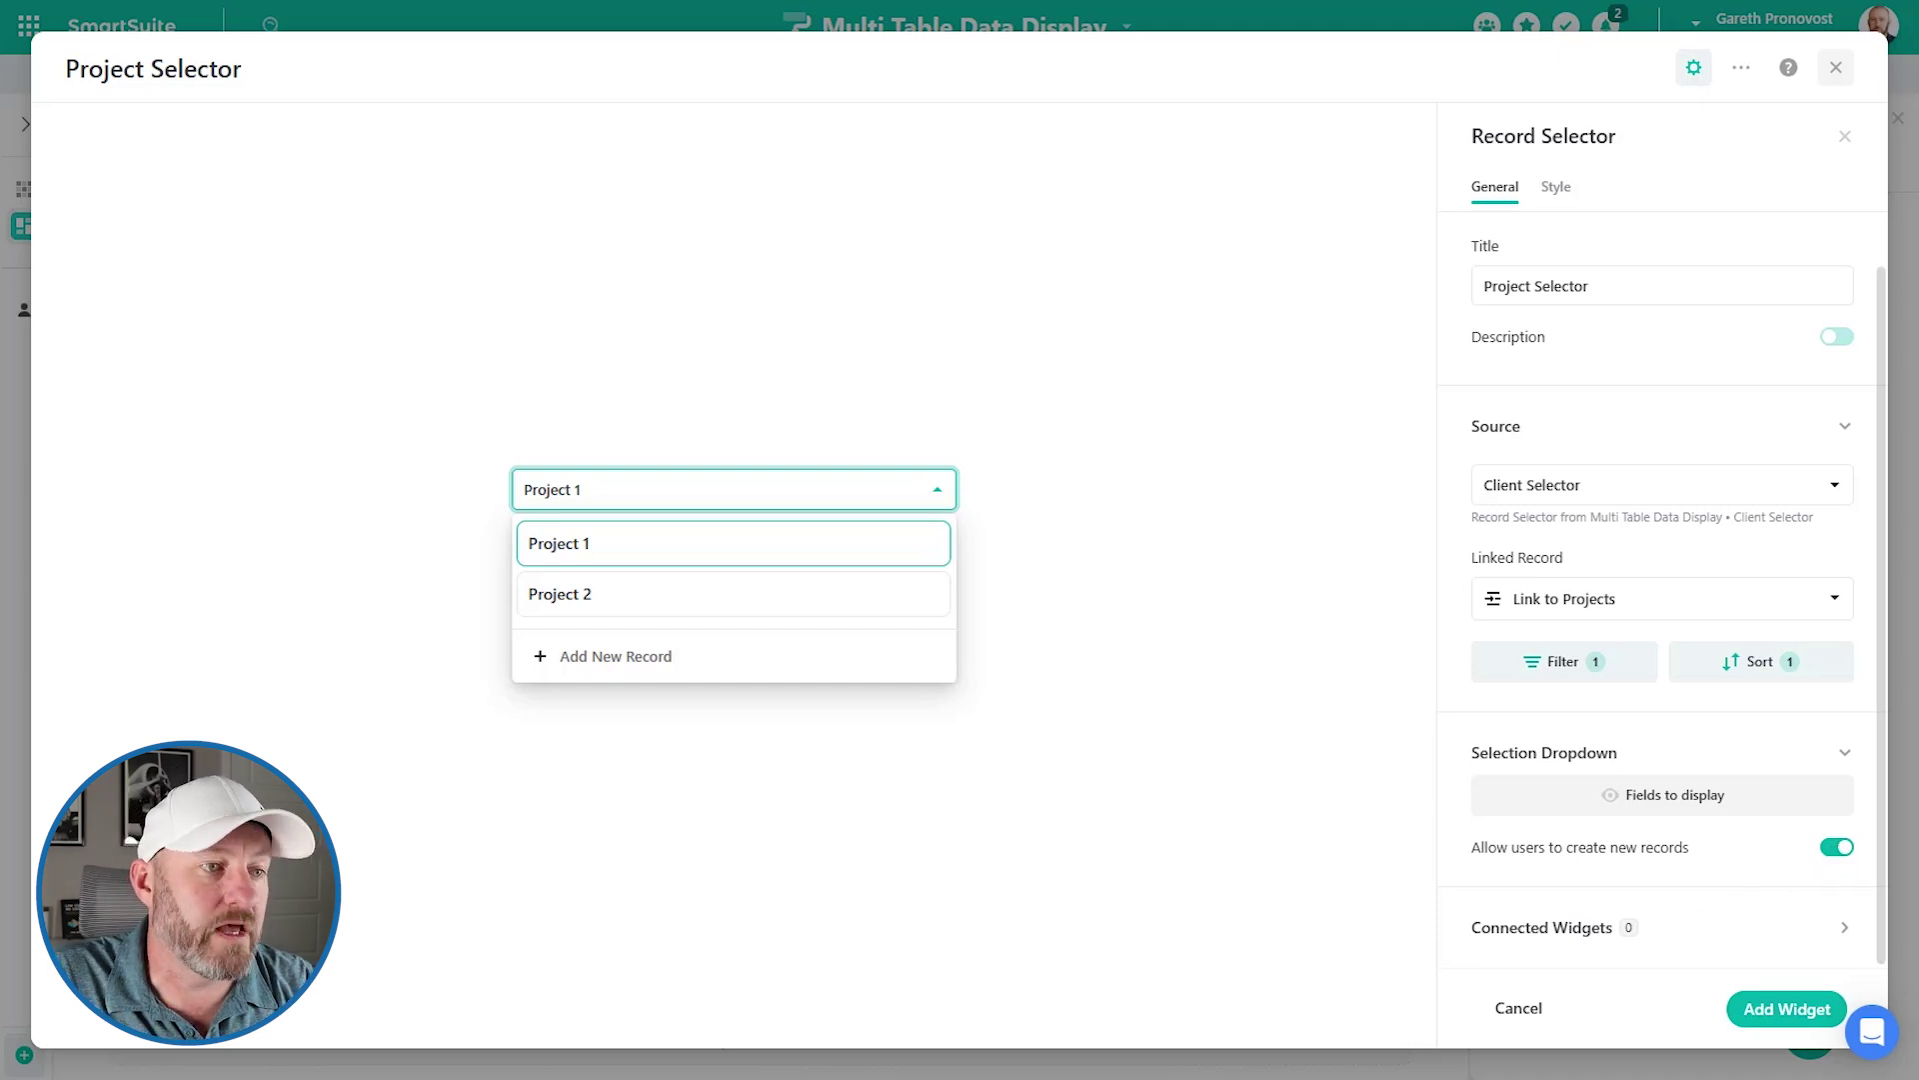
click(1595, 949)
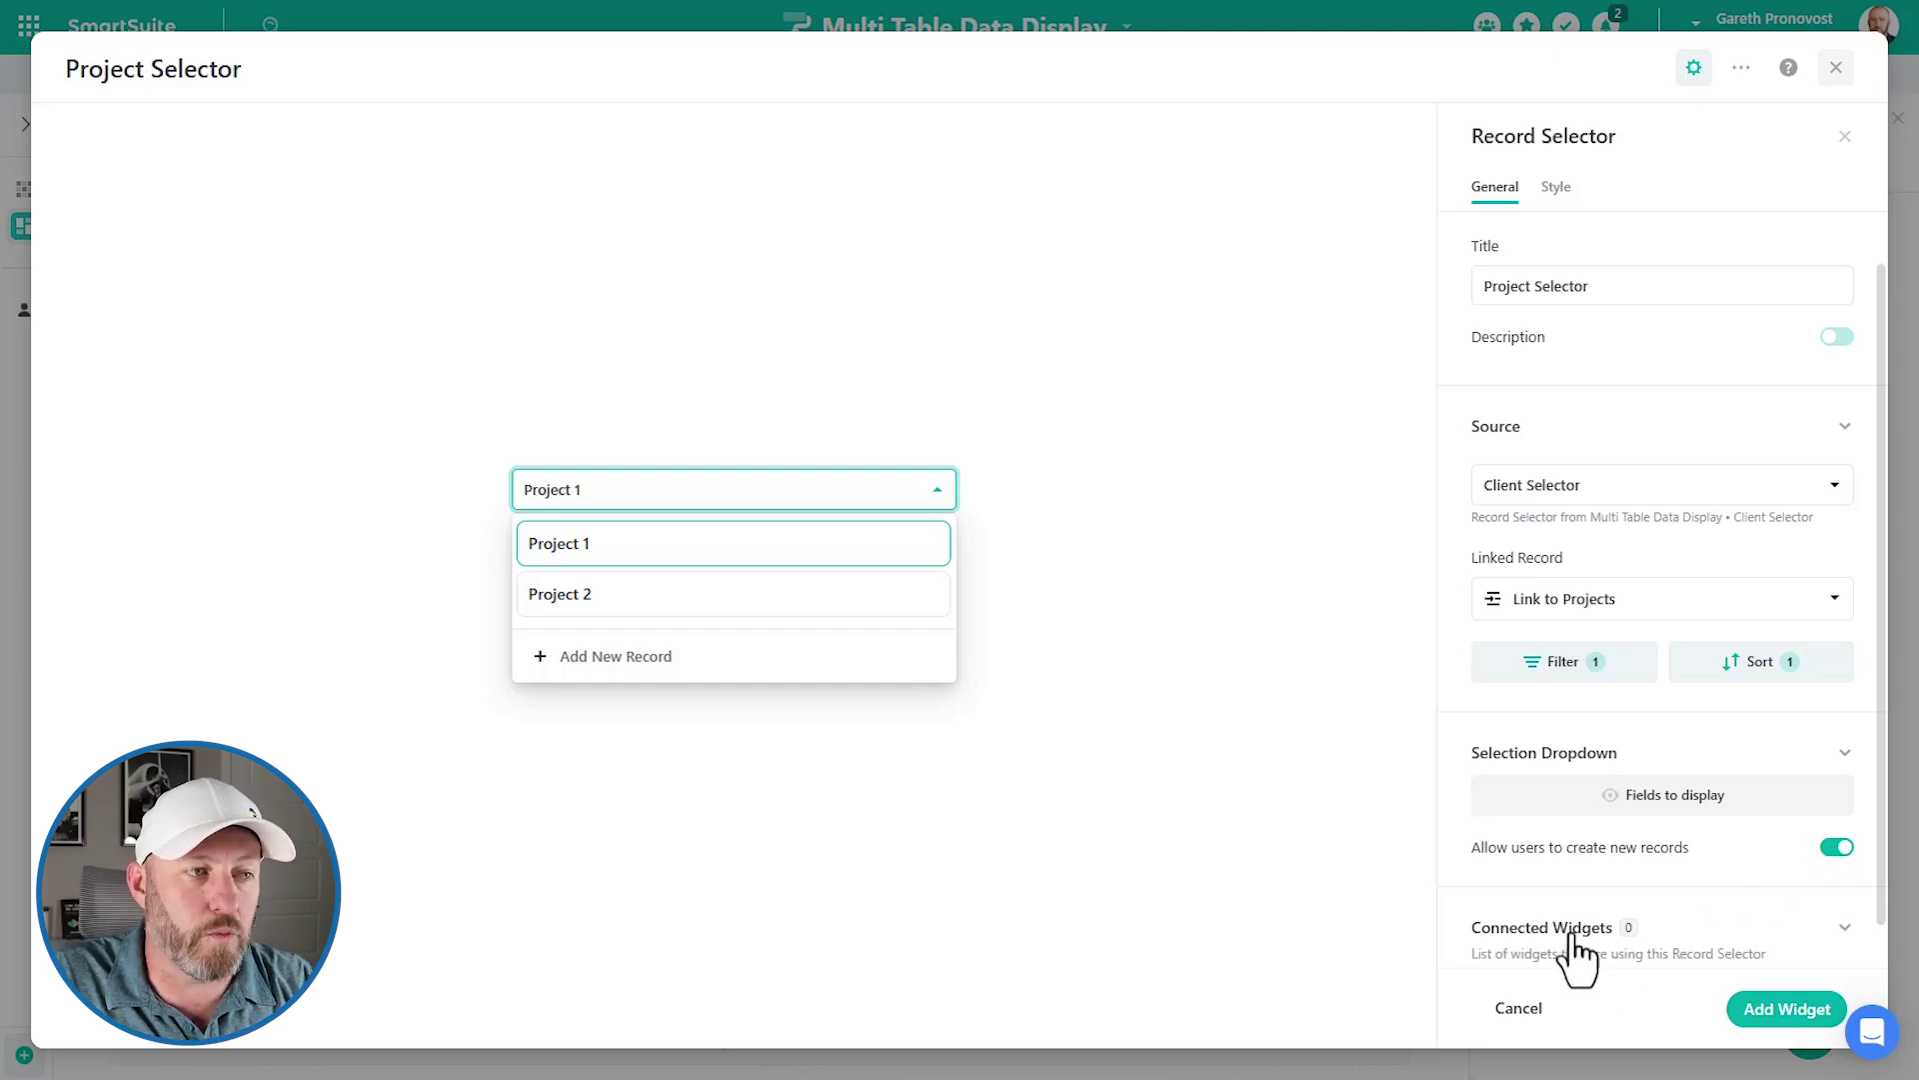
scroll(1570, 950, down, 1)
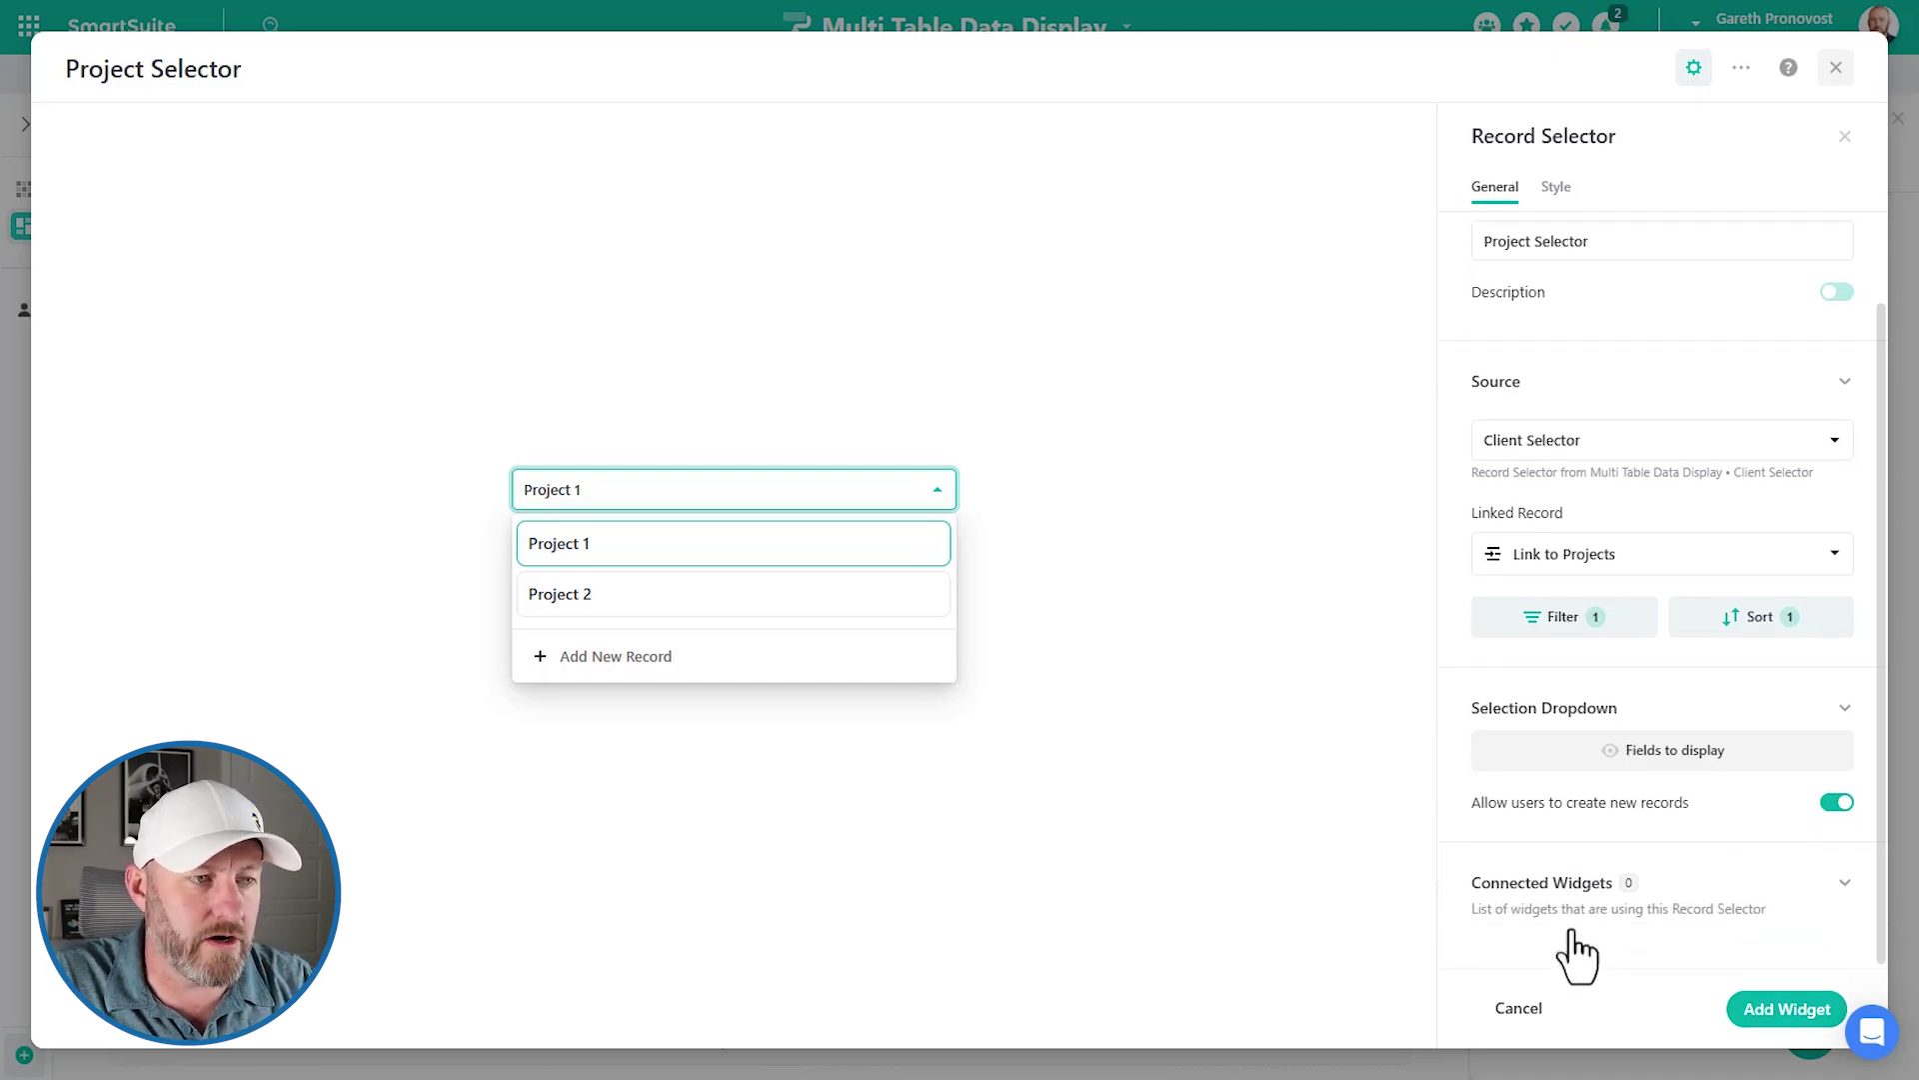
click(1749, 1012)
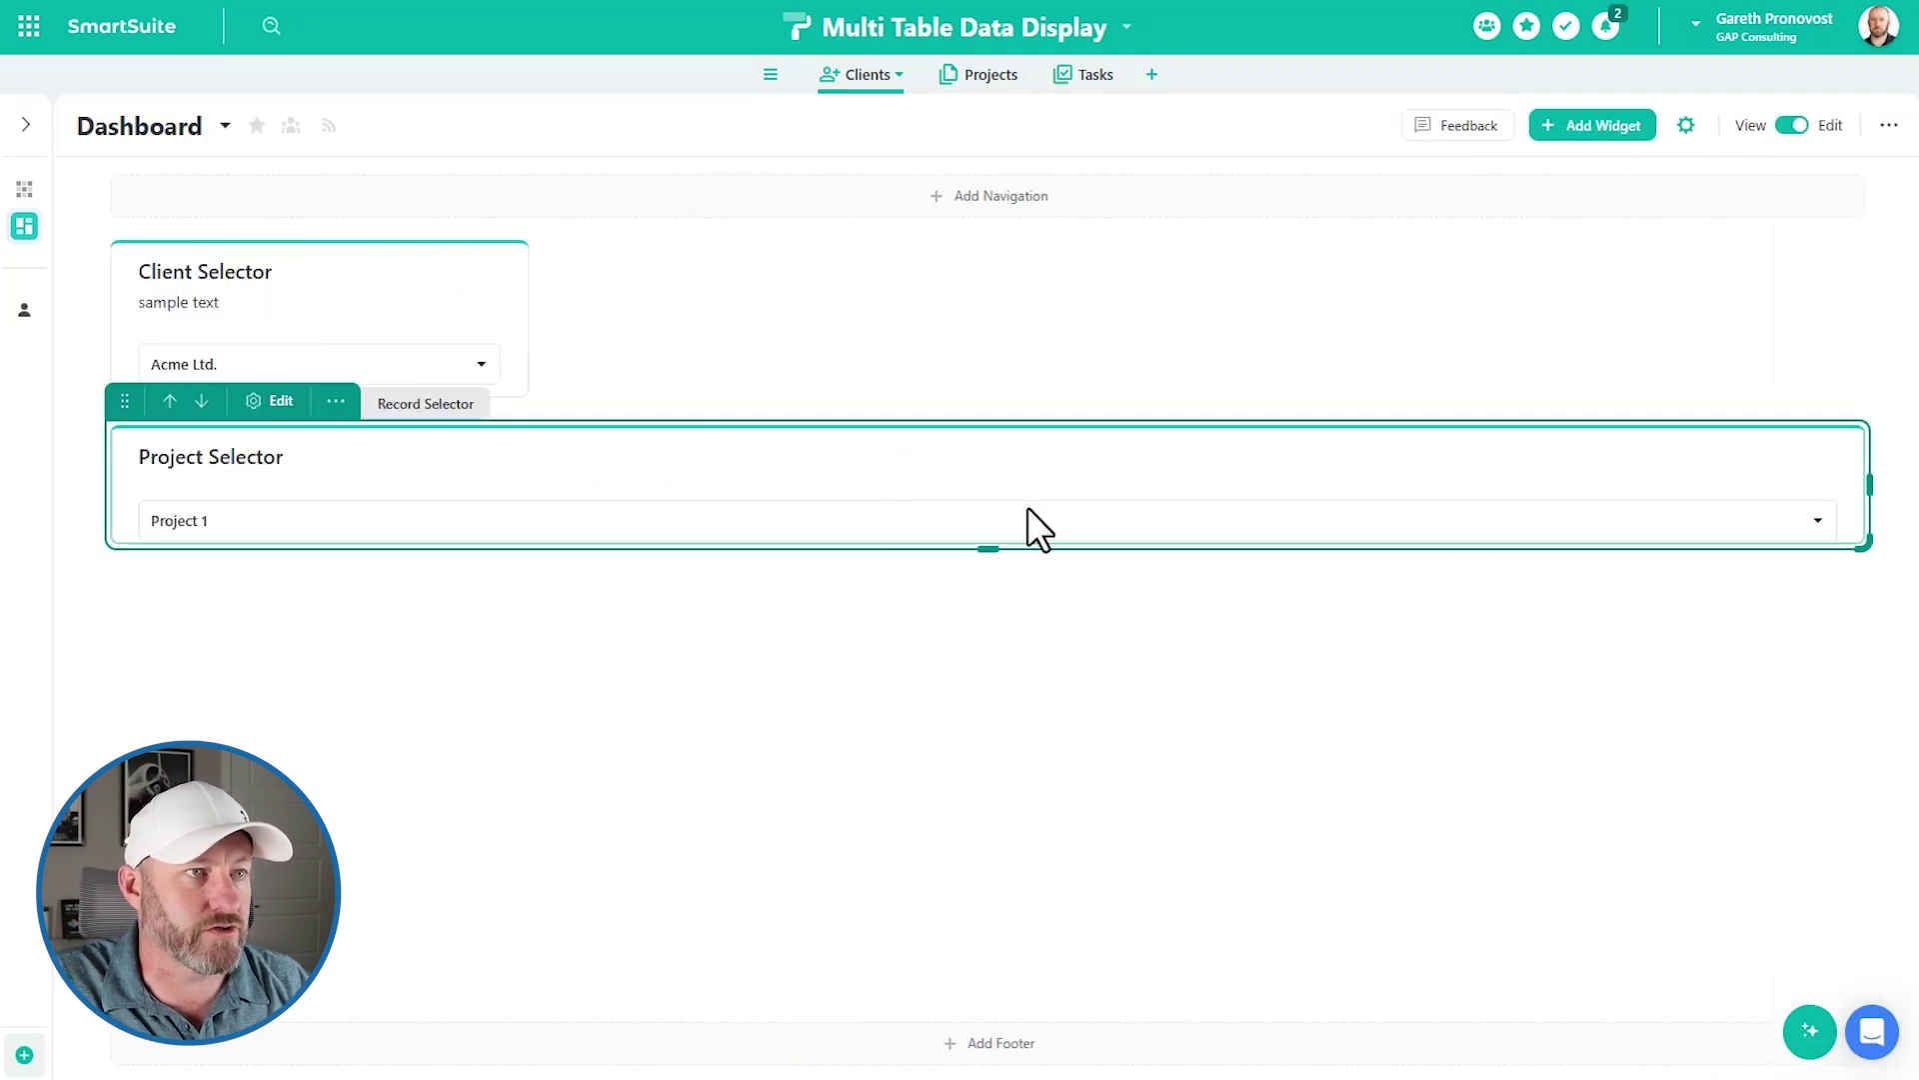
drag(1869, 485, 536, 463)
drag(110, 408, 583, 334)
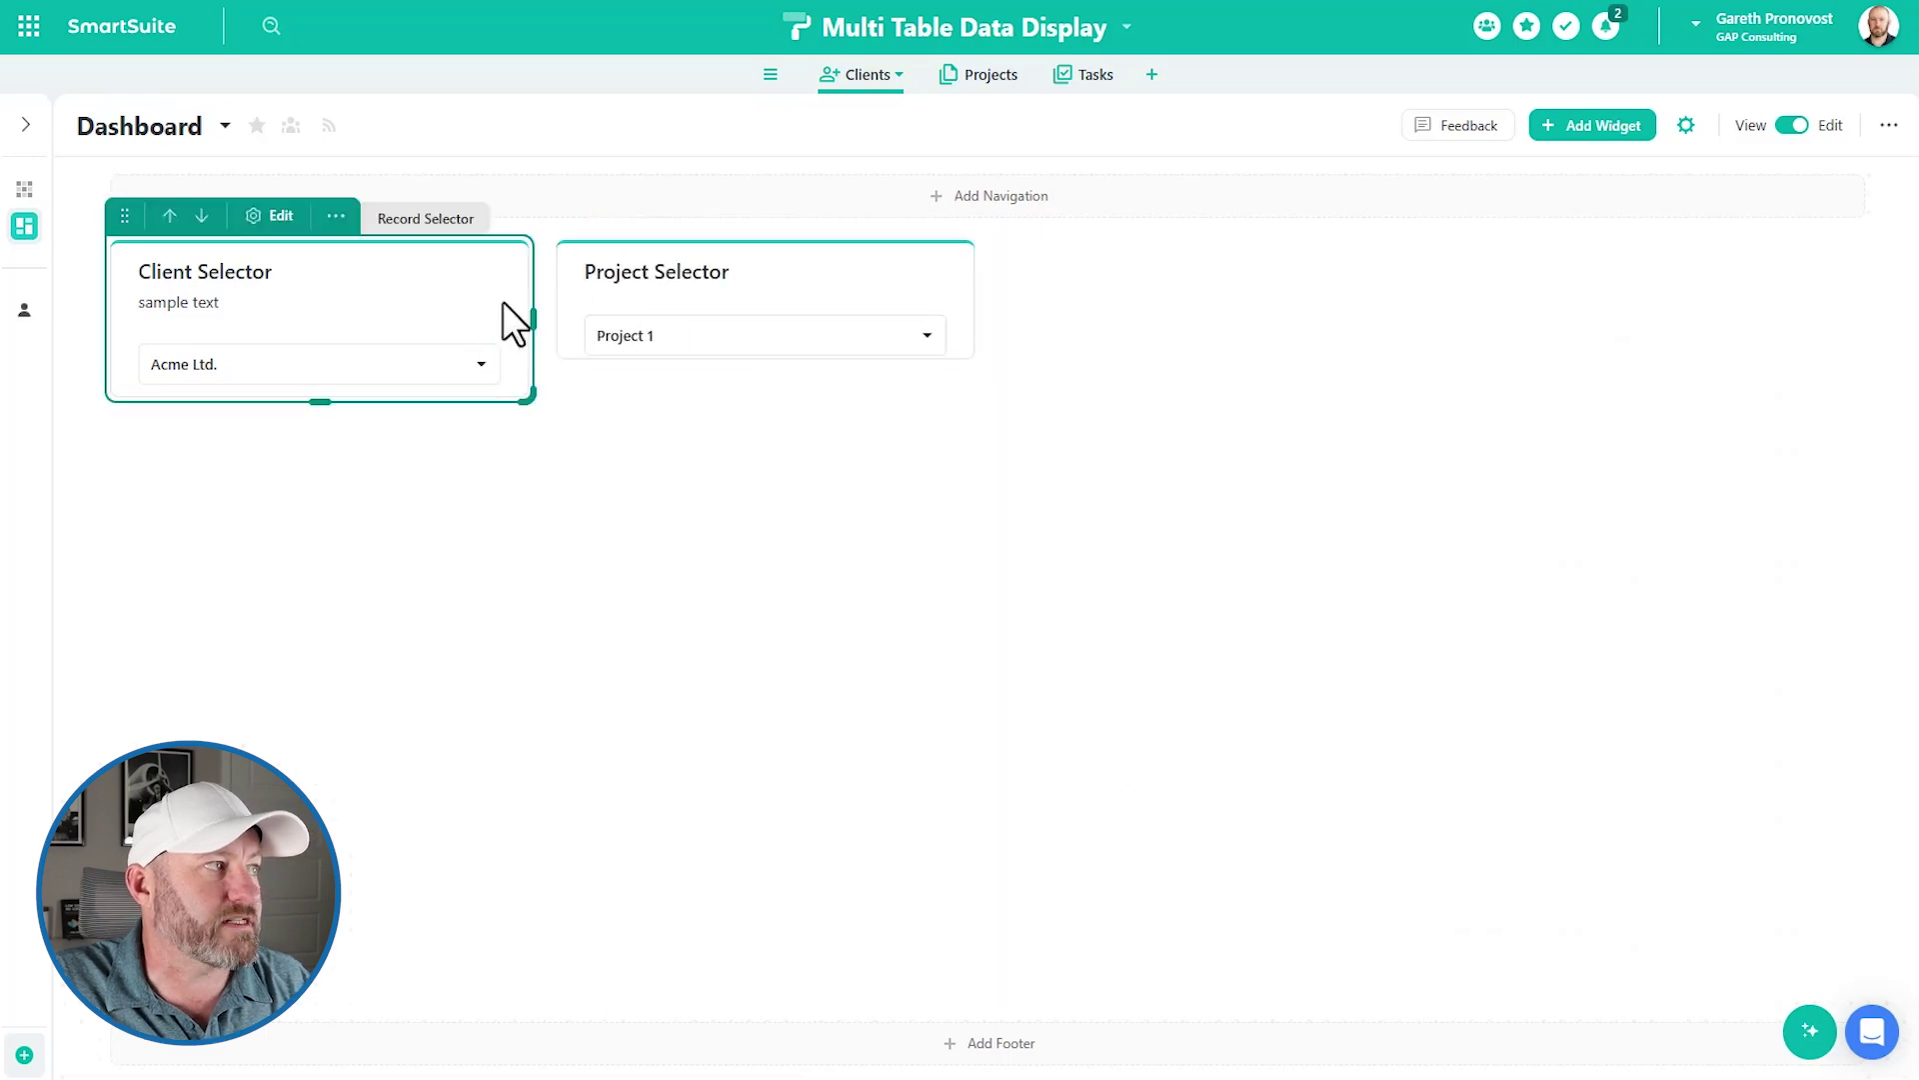
click(1580, 130)
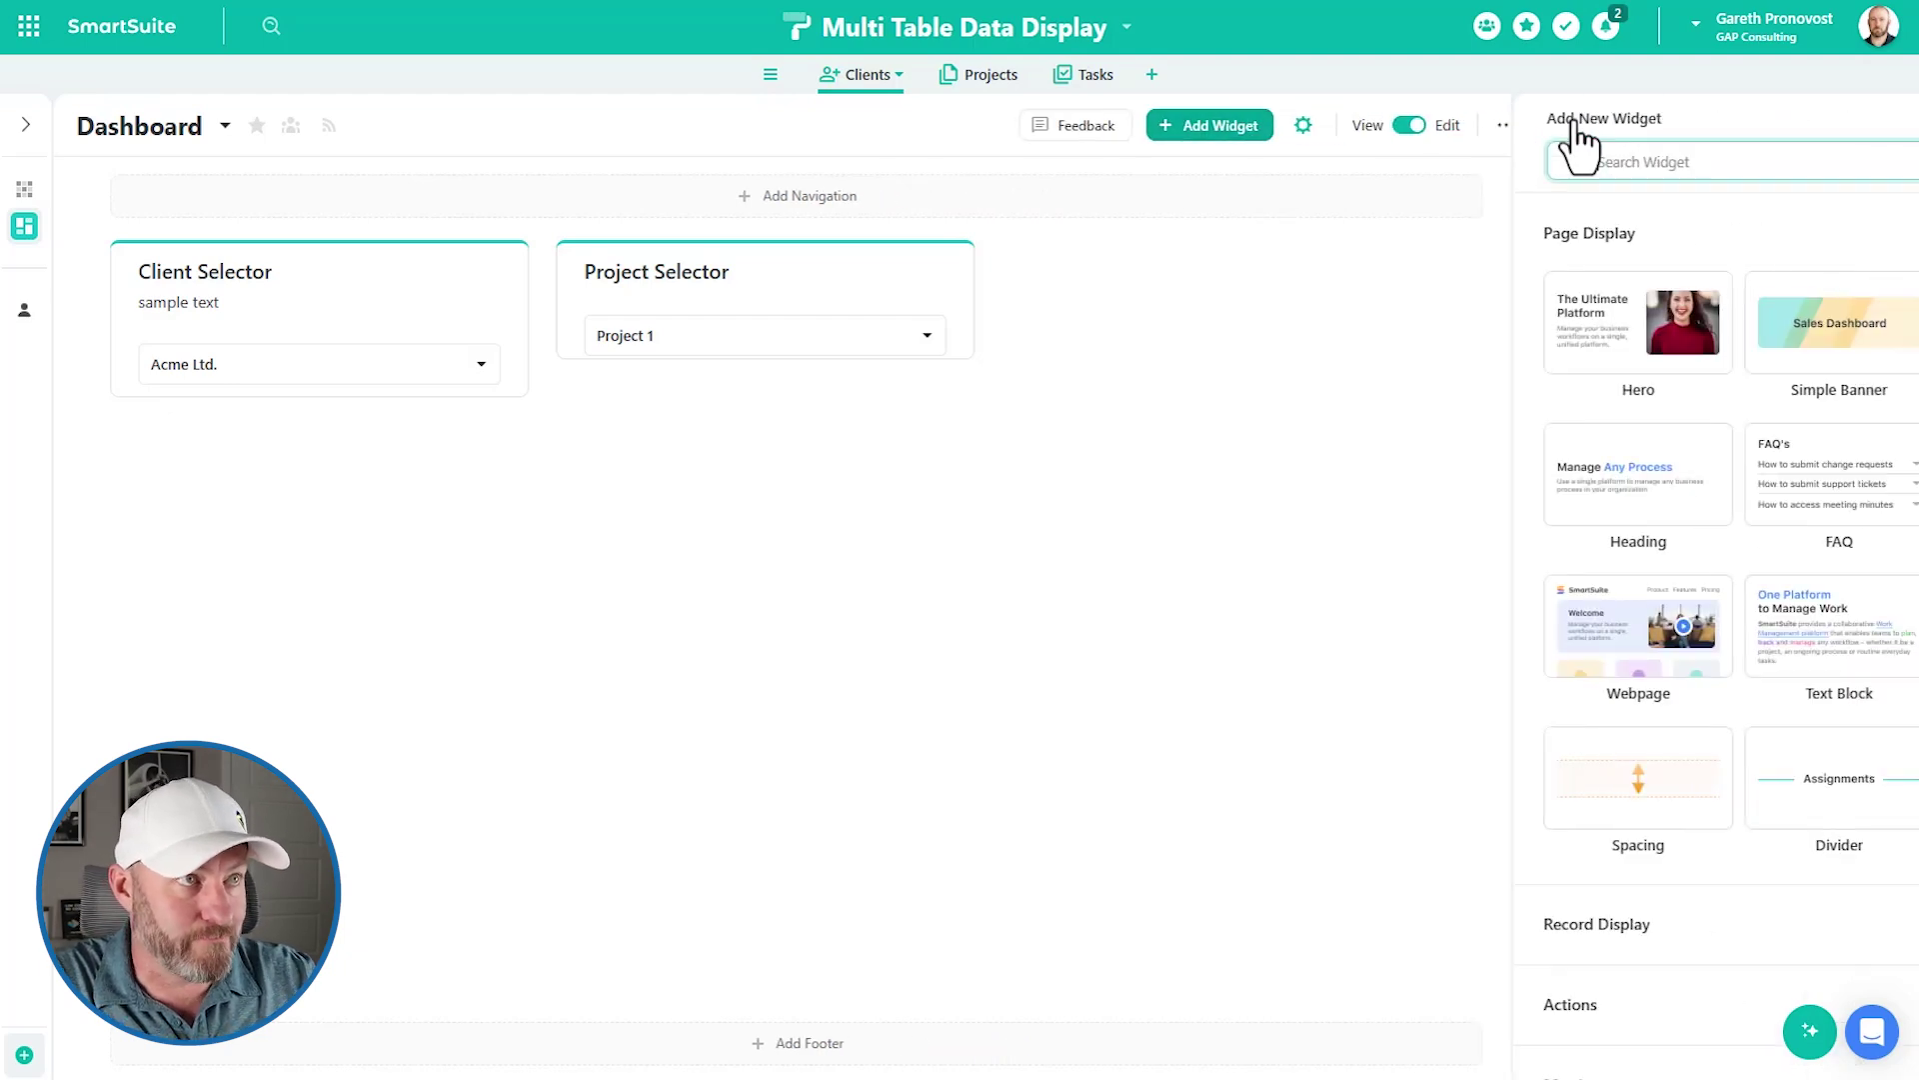
- Add a third Record Selector widget and rename its title to Tasks Selector
text(se)
click(1646, 351)
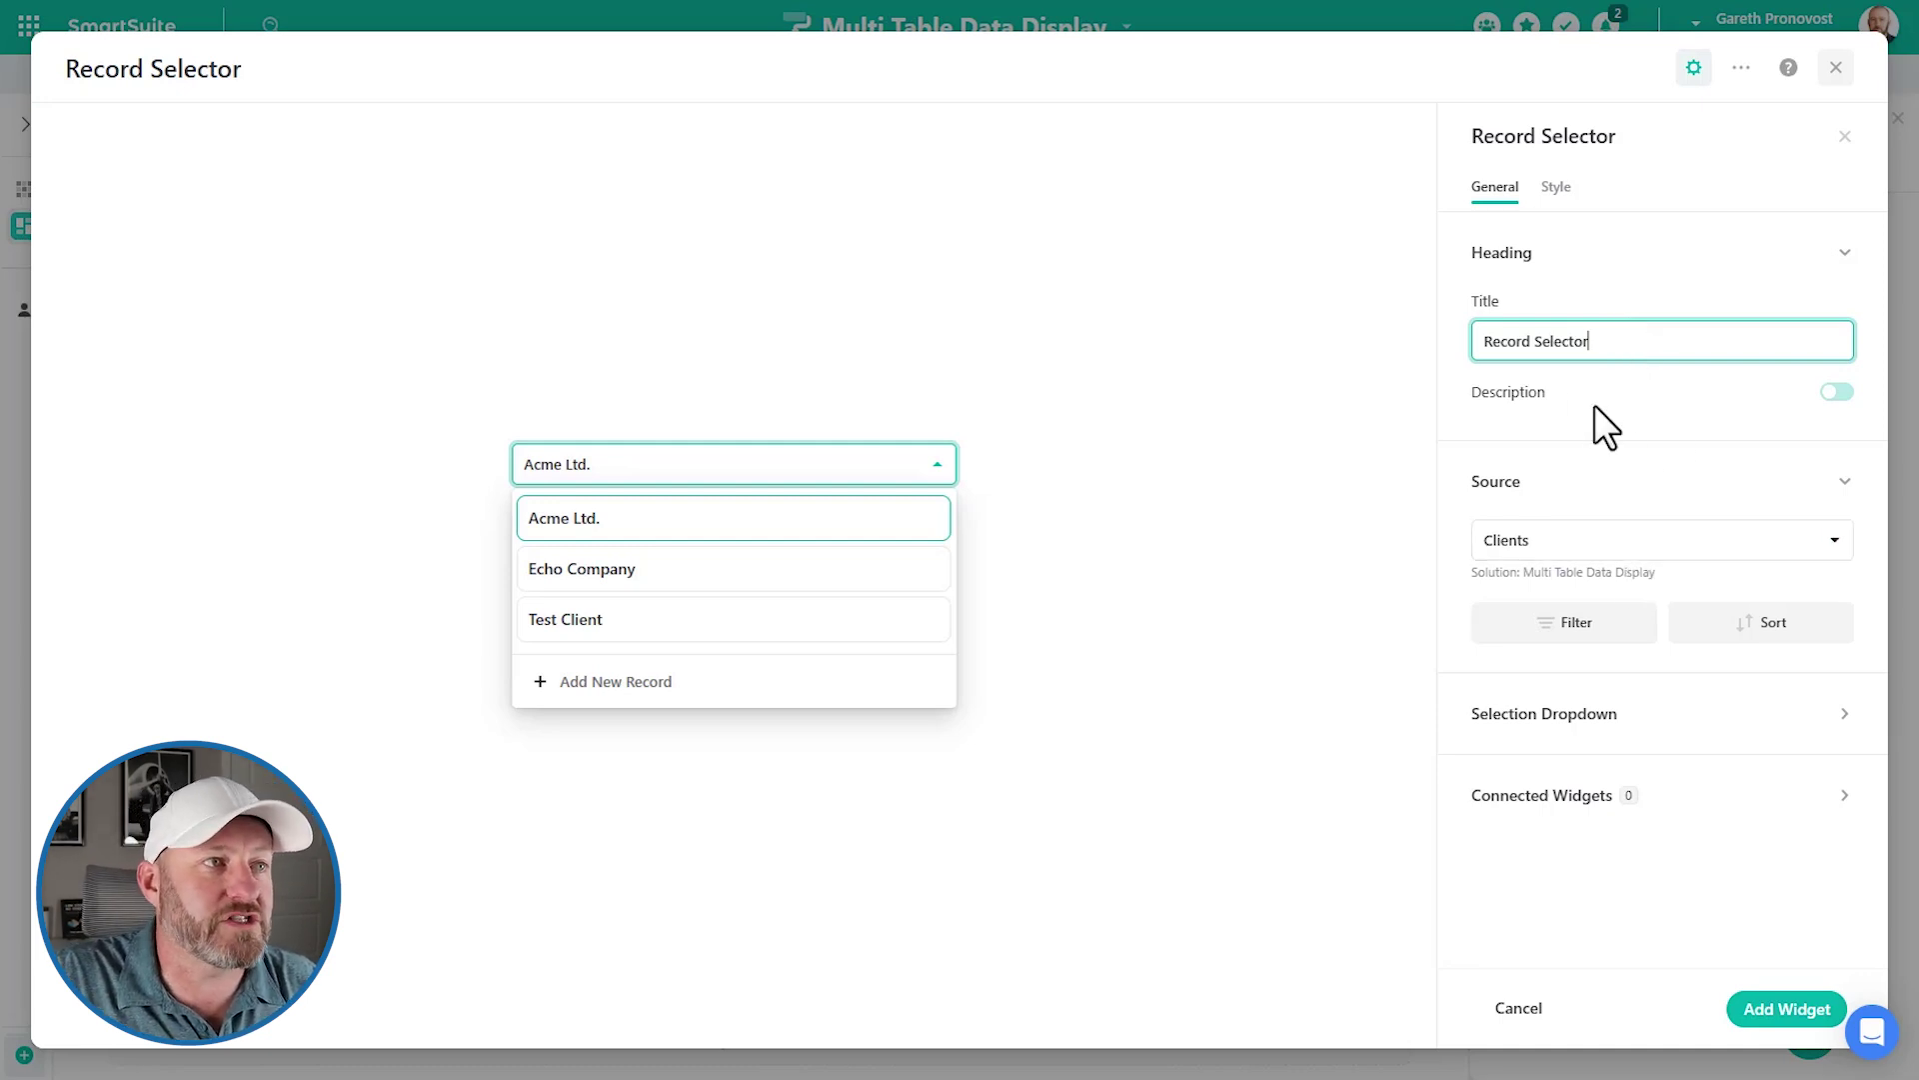
double_click(1493, 342)
text(Tasks)
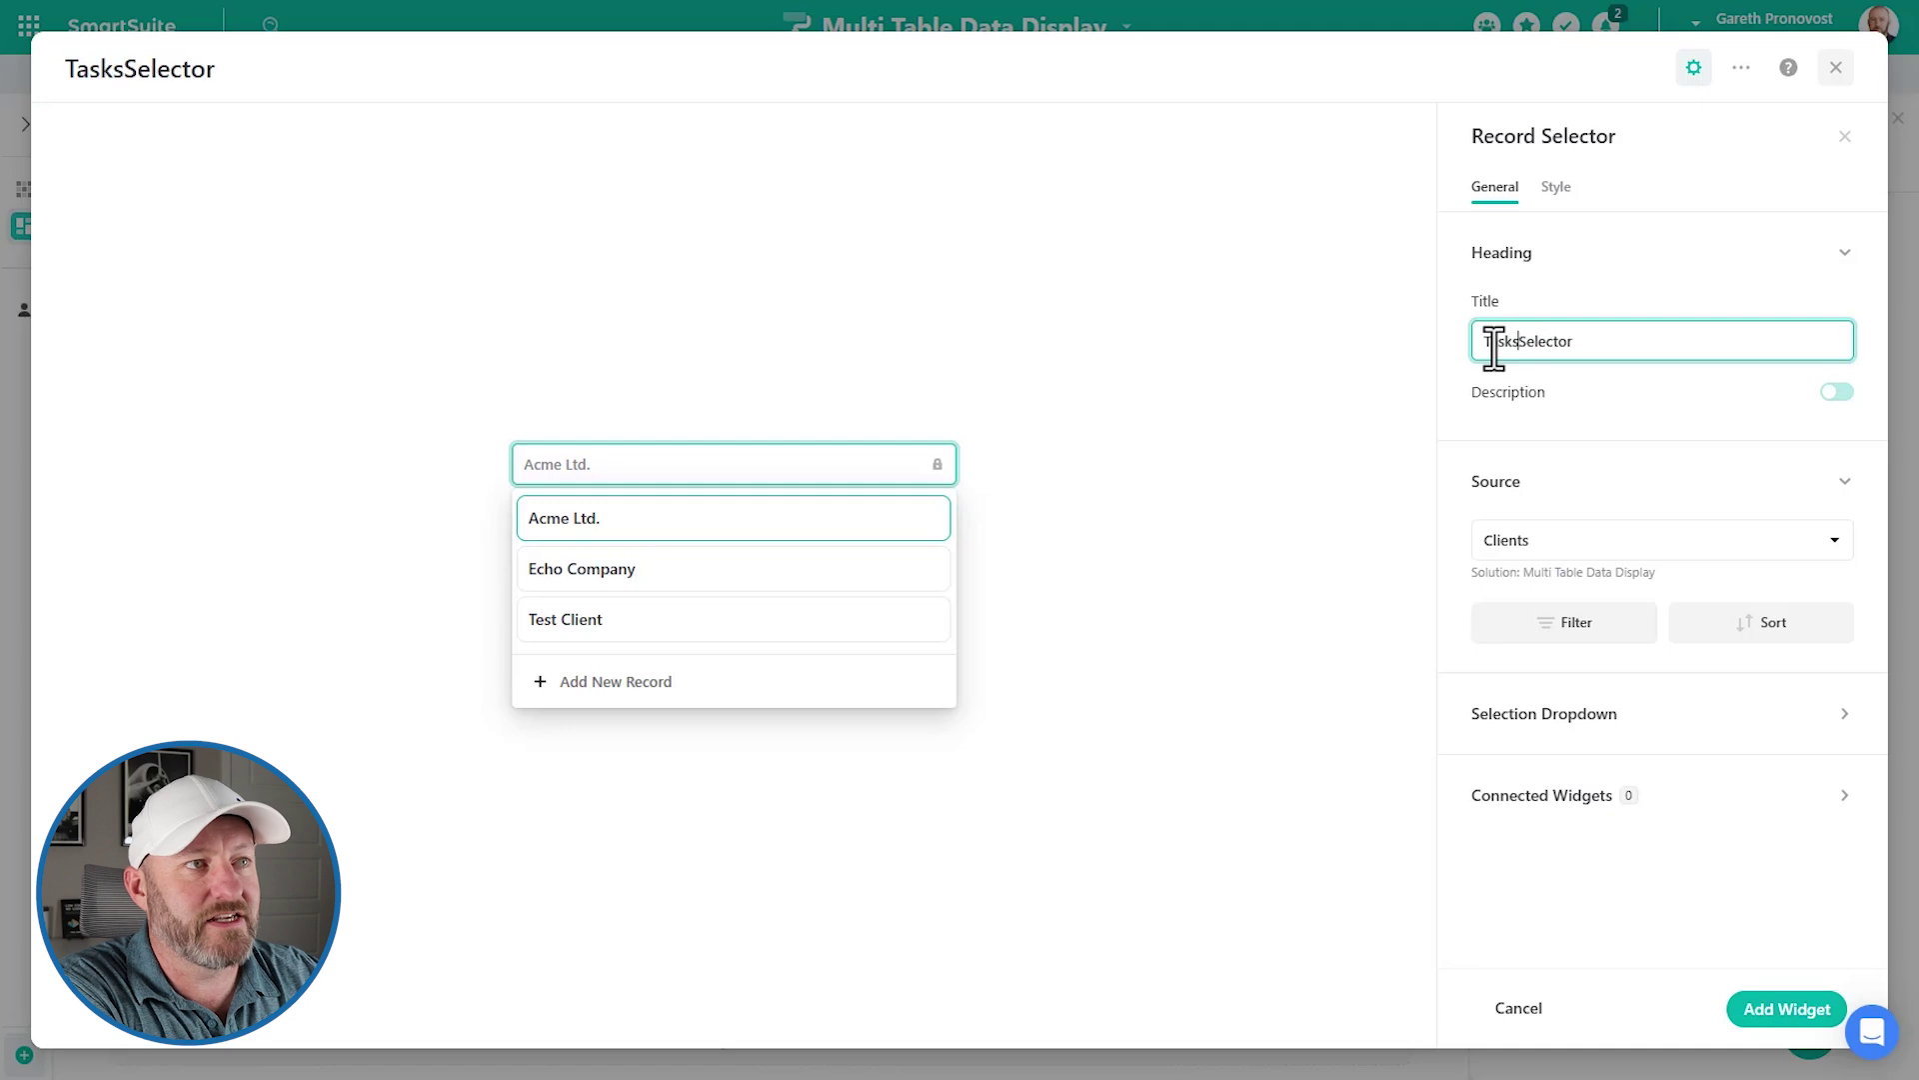
- Source the Tasks Selector from the Project Selector via the Link to Tasks linked record
click(1580, 540)
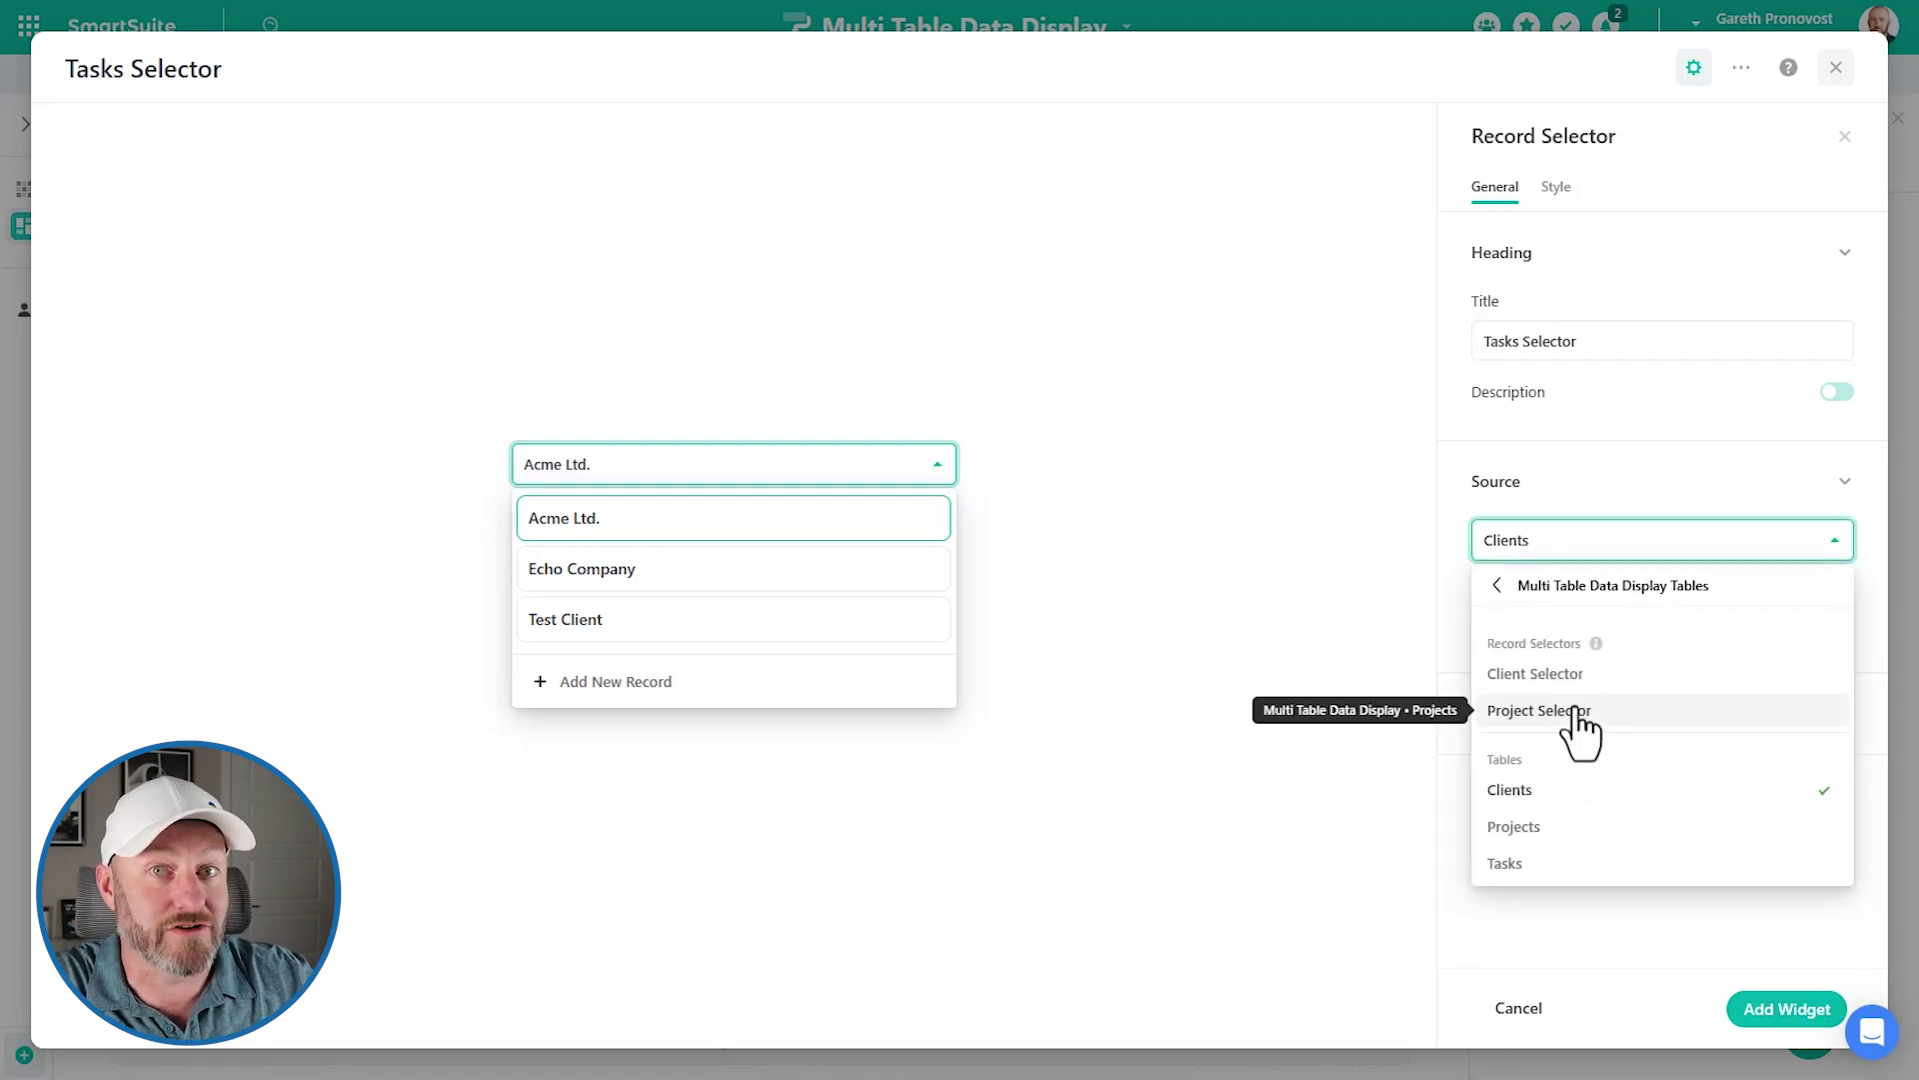
click(1580, 711)
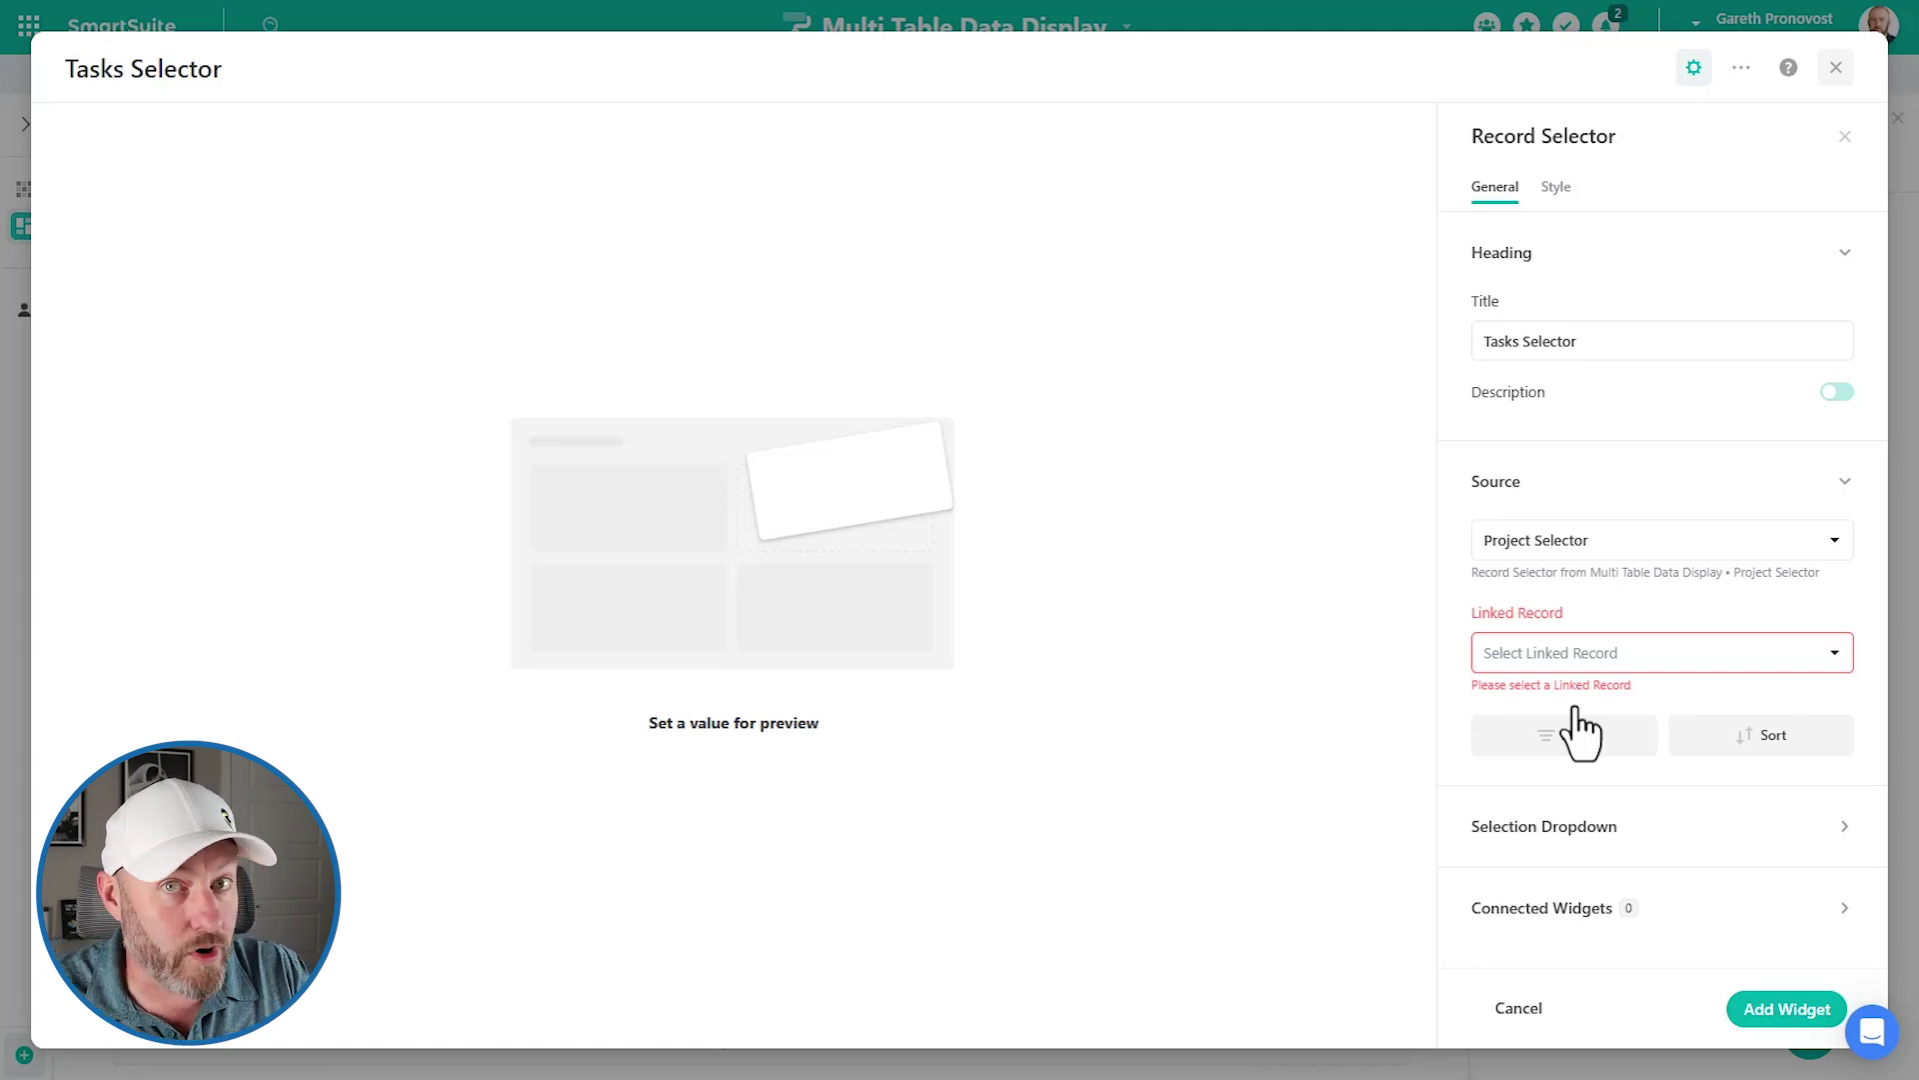
click(1561, 655)
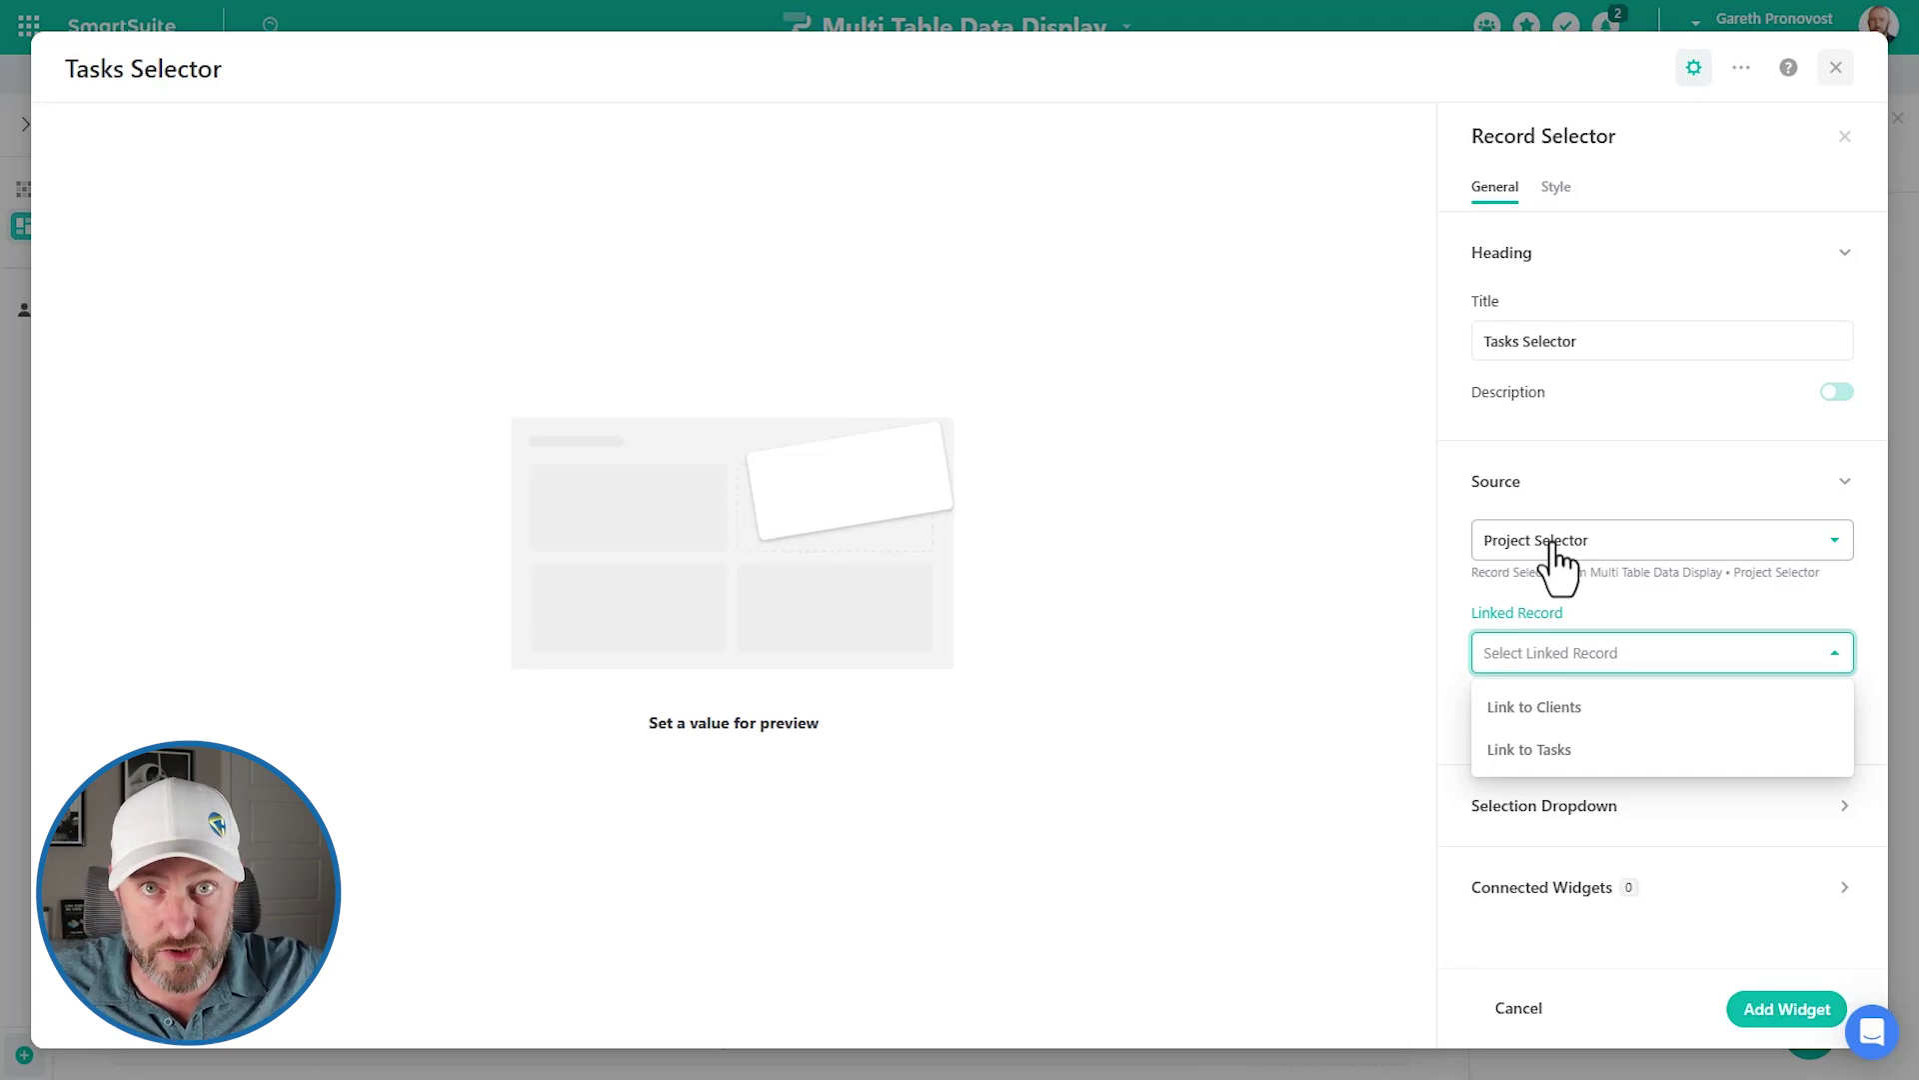
click(1587, 749)
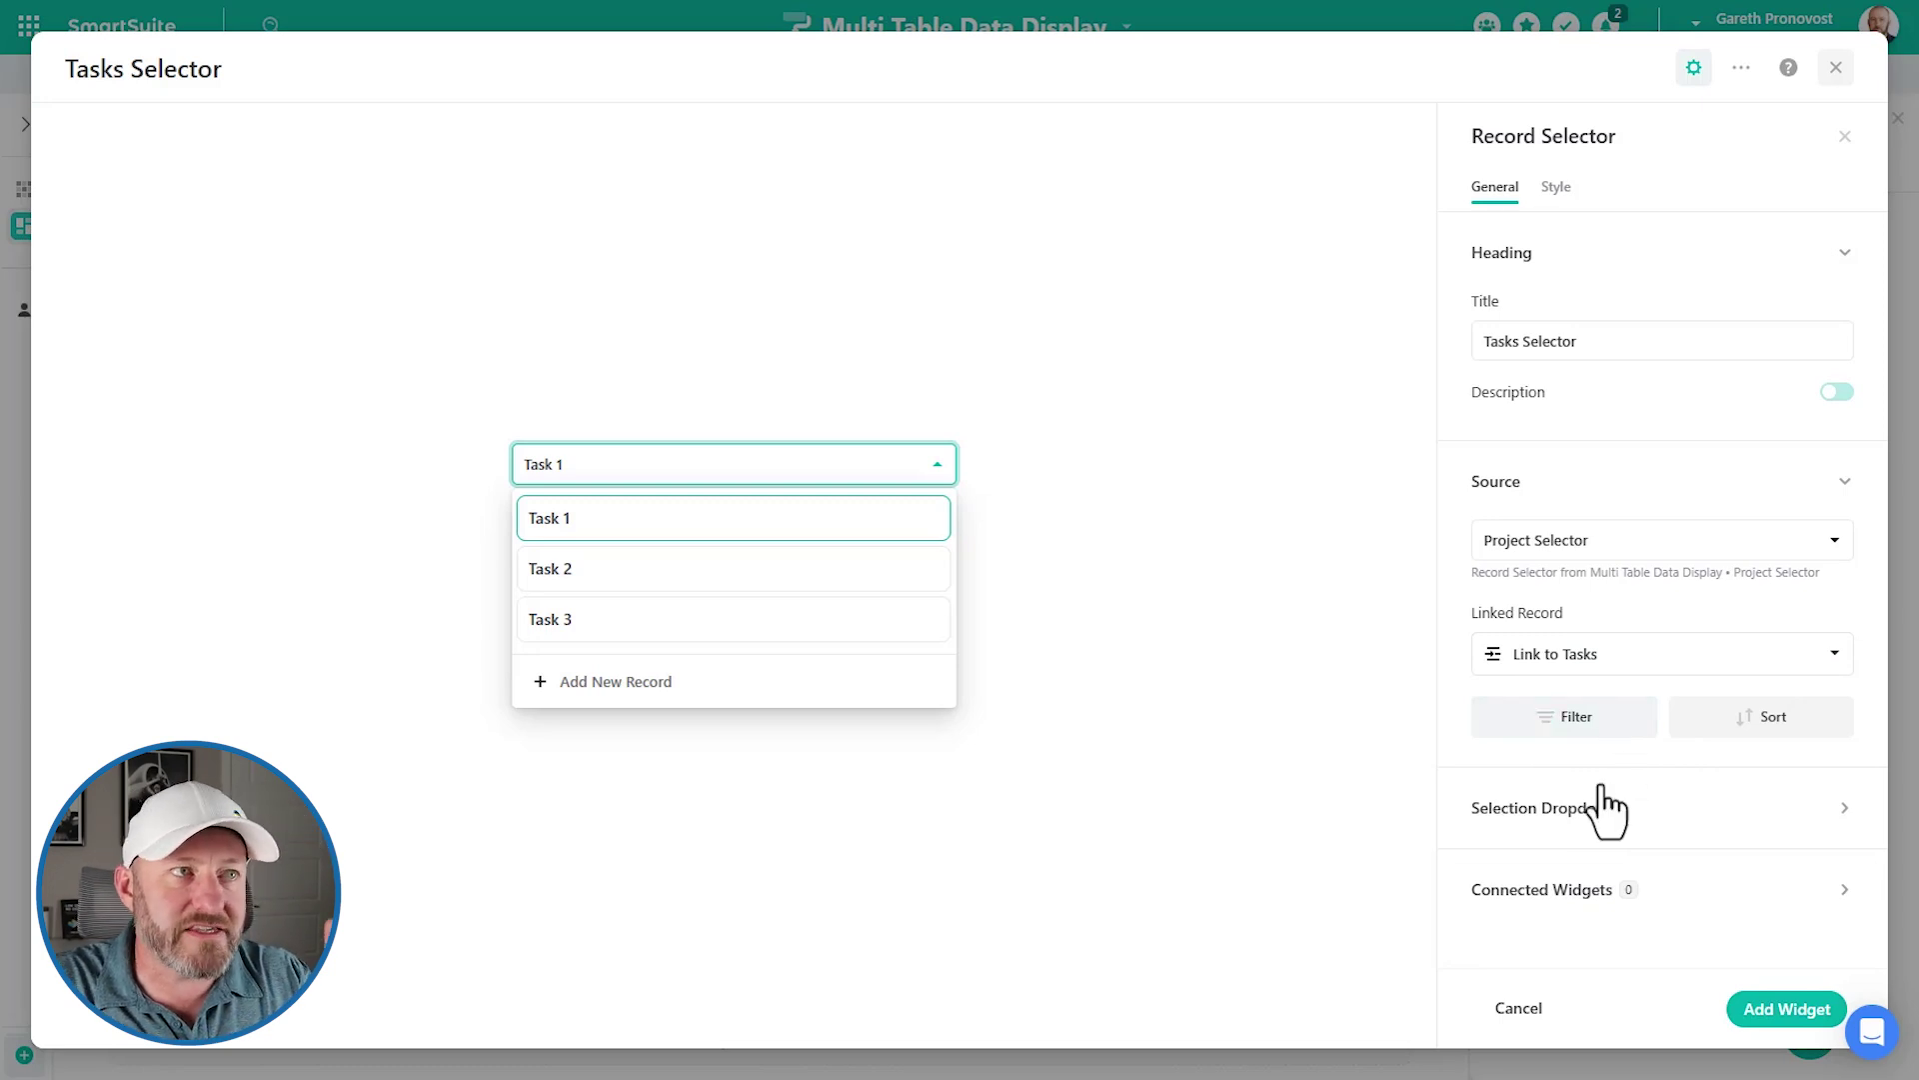
- Style the Tasks Selector as a List with a Neutral background and add it to the dashboard
click(1558, 190)
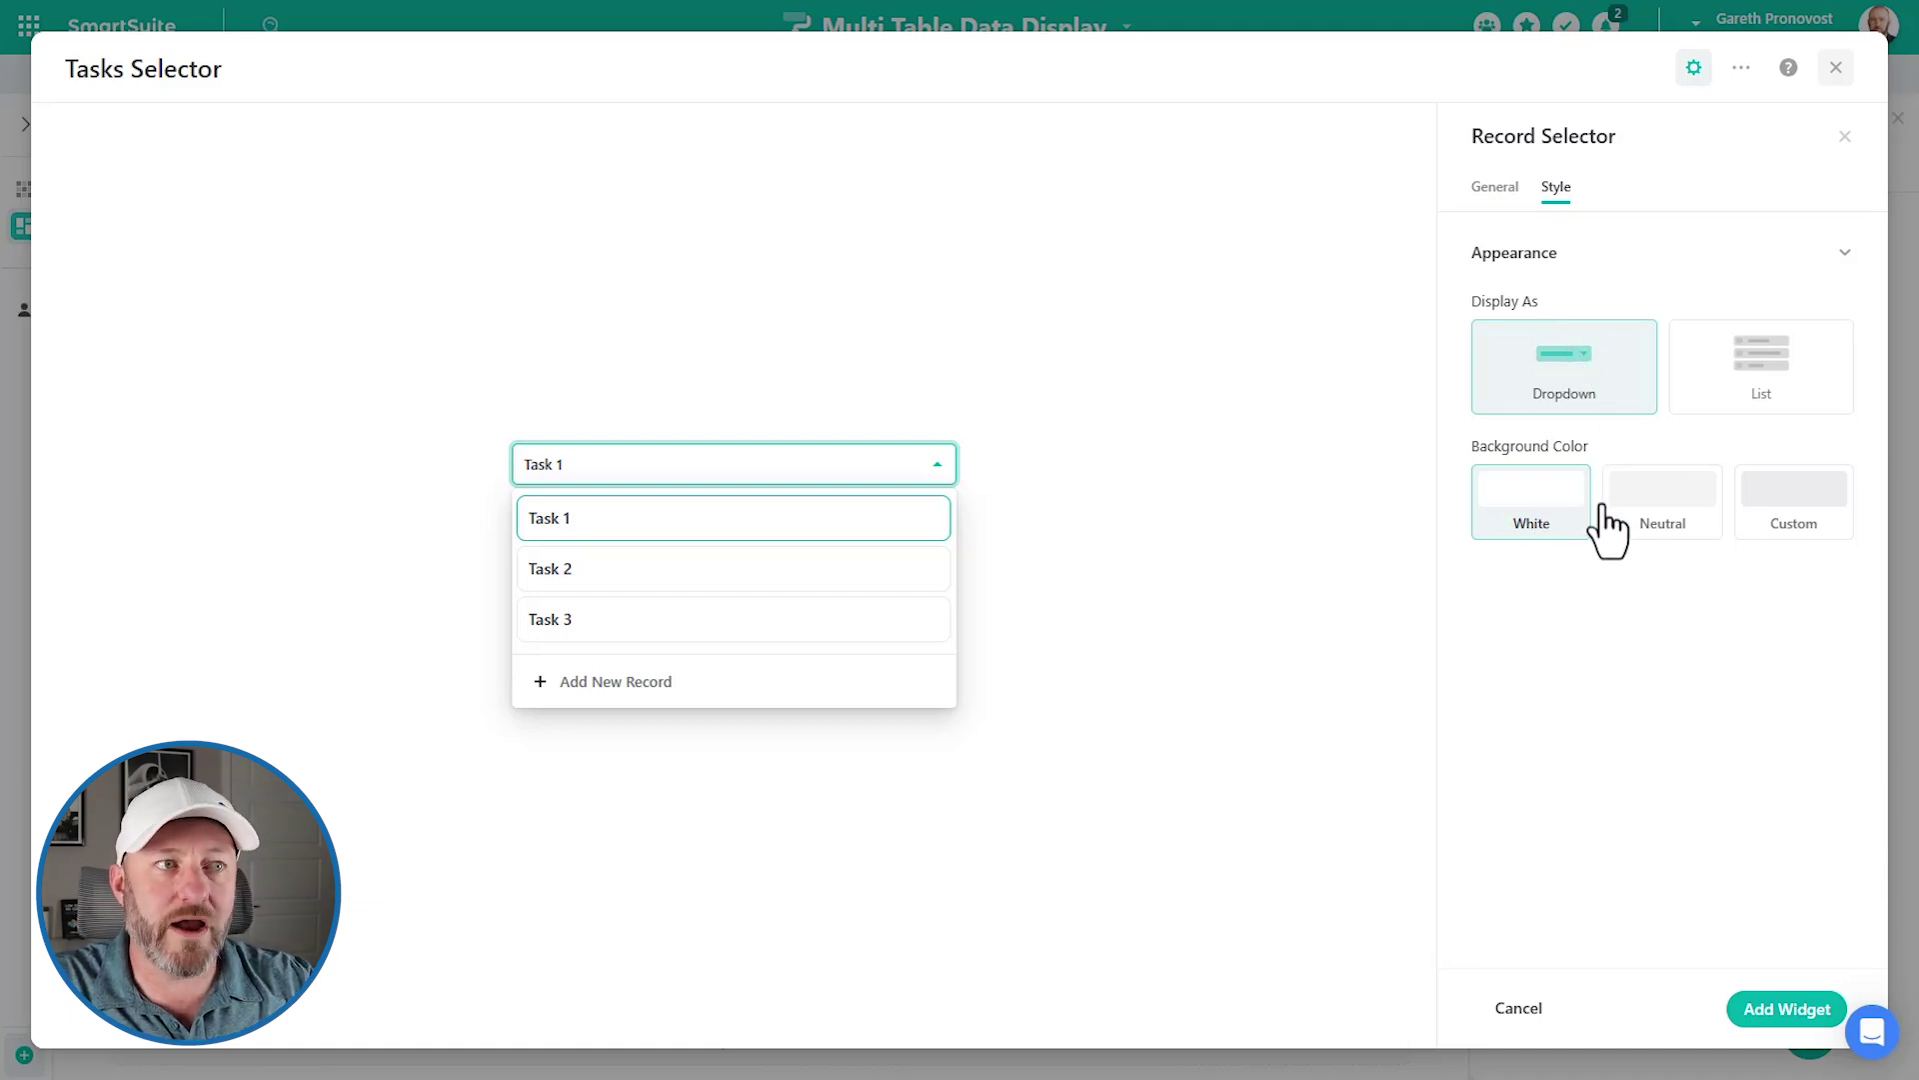
click(1757, 395)
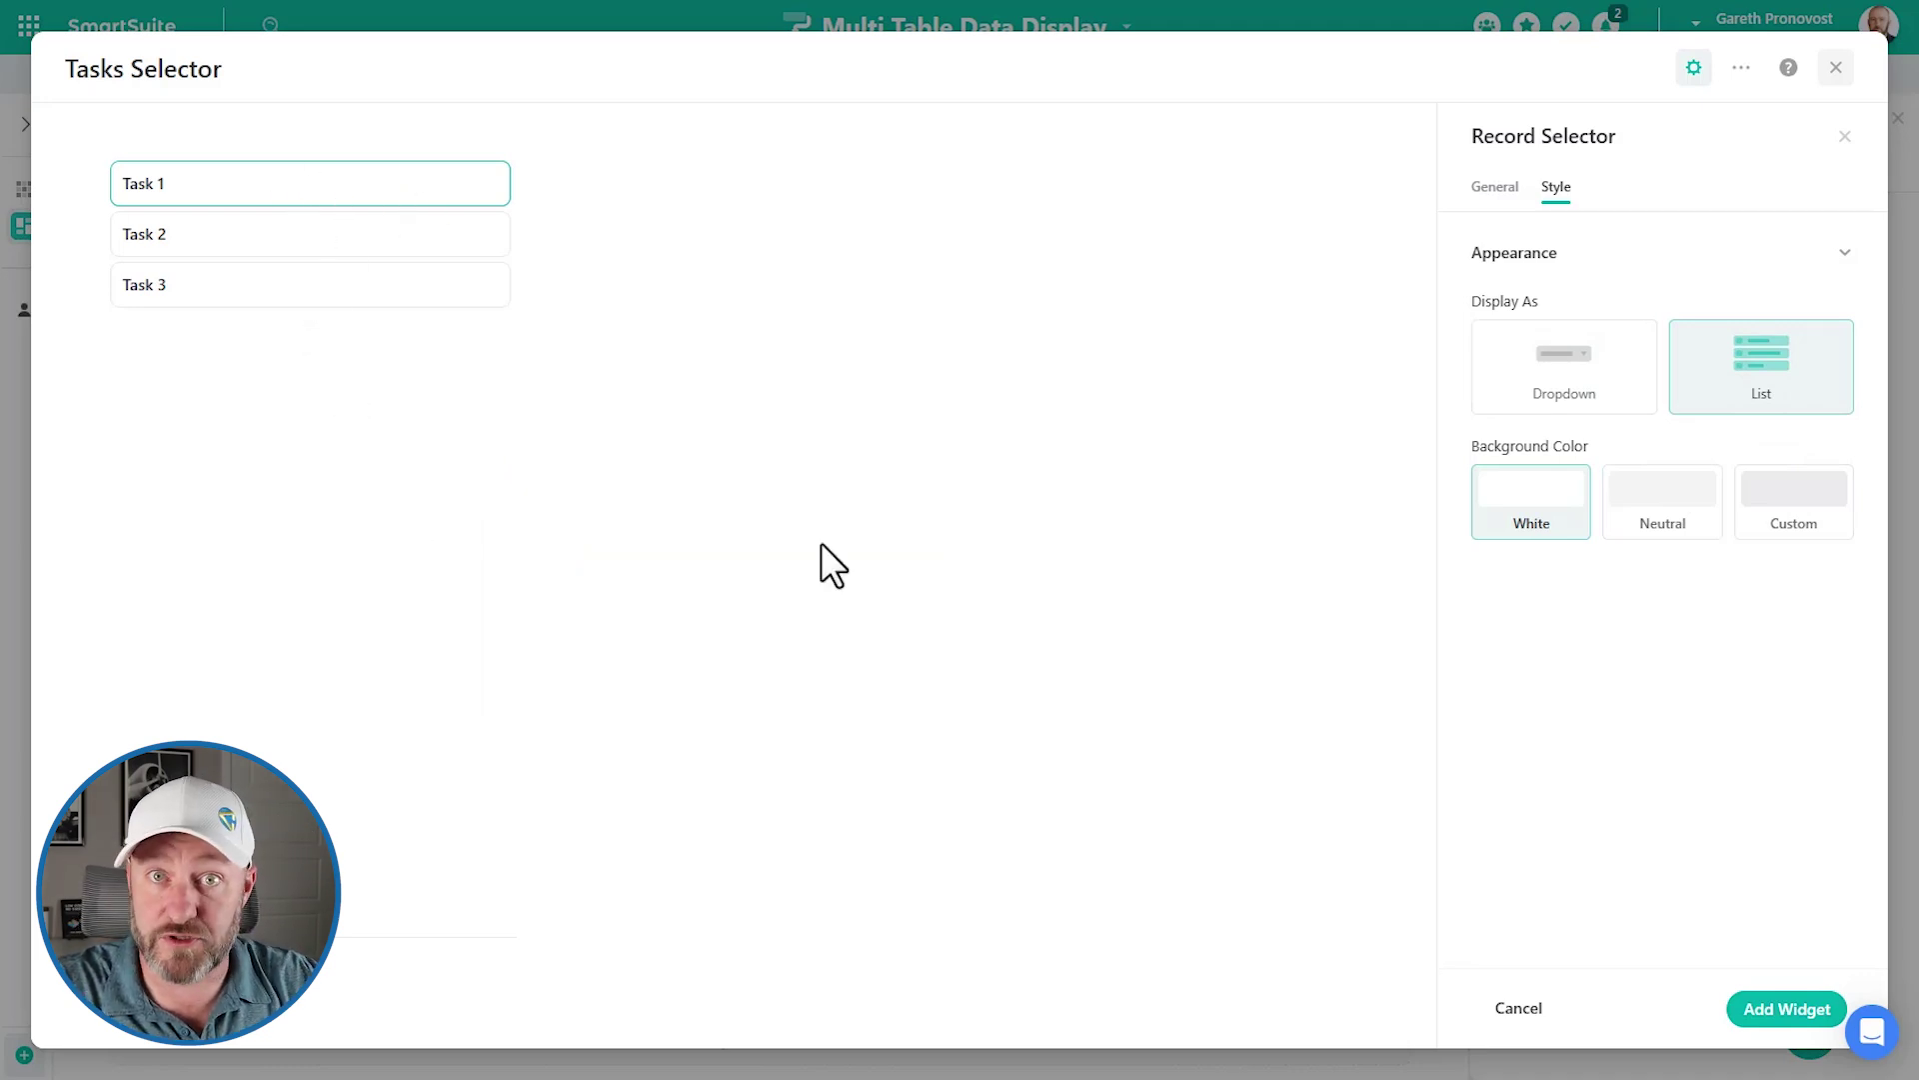
click(1663, 530)
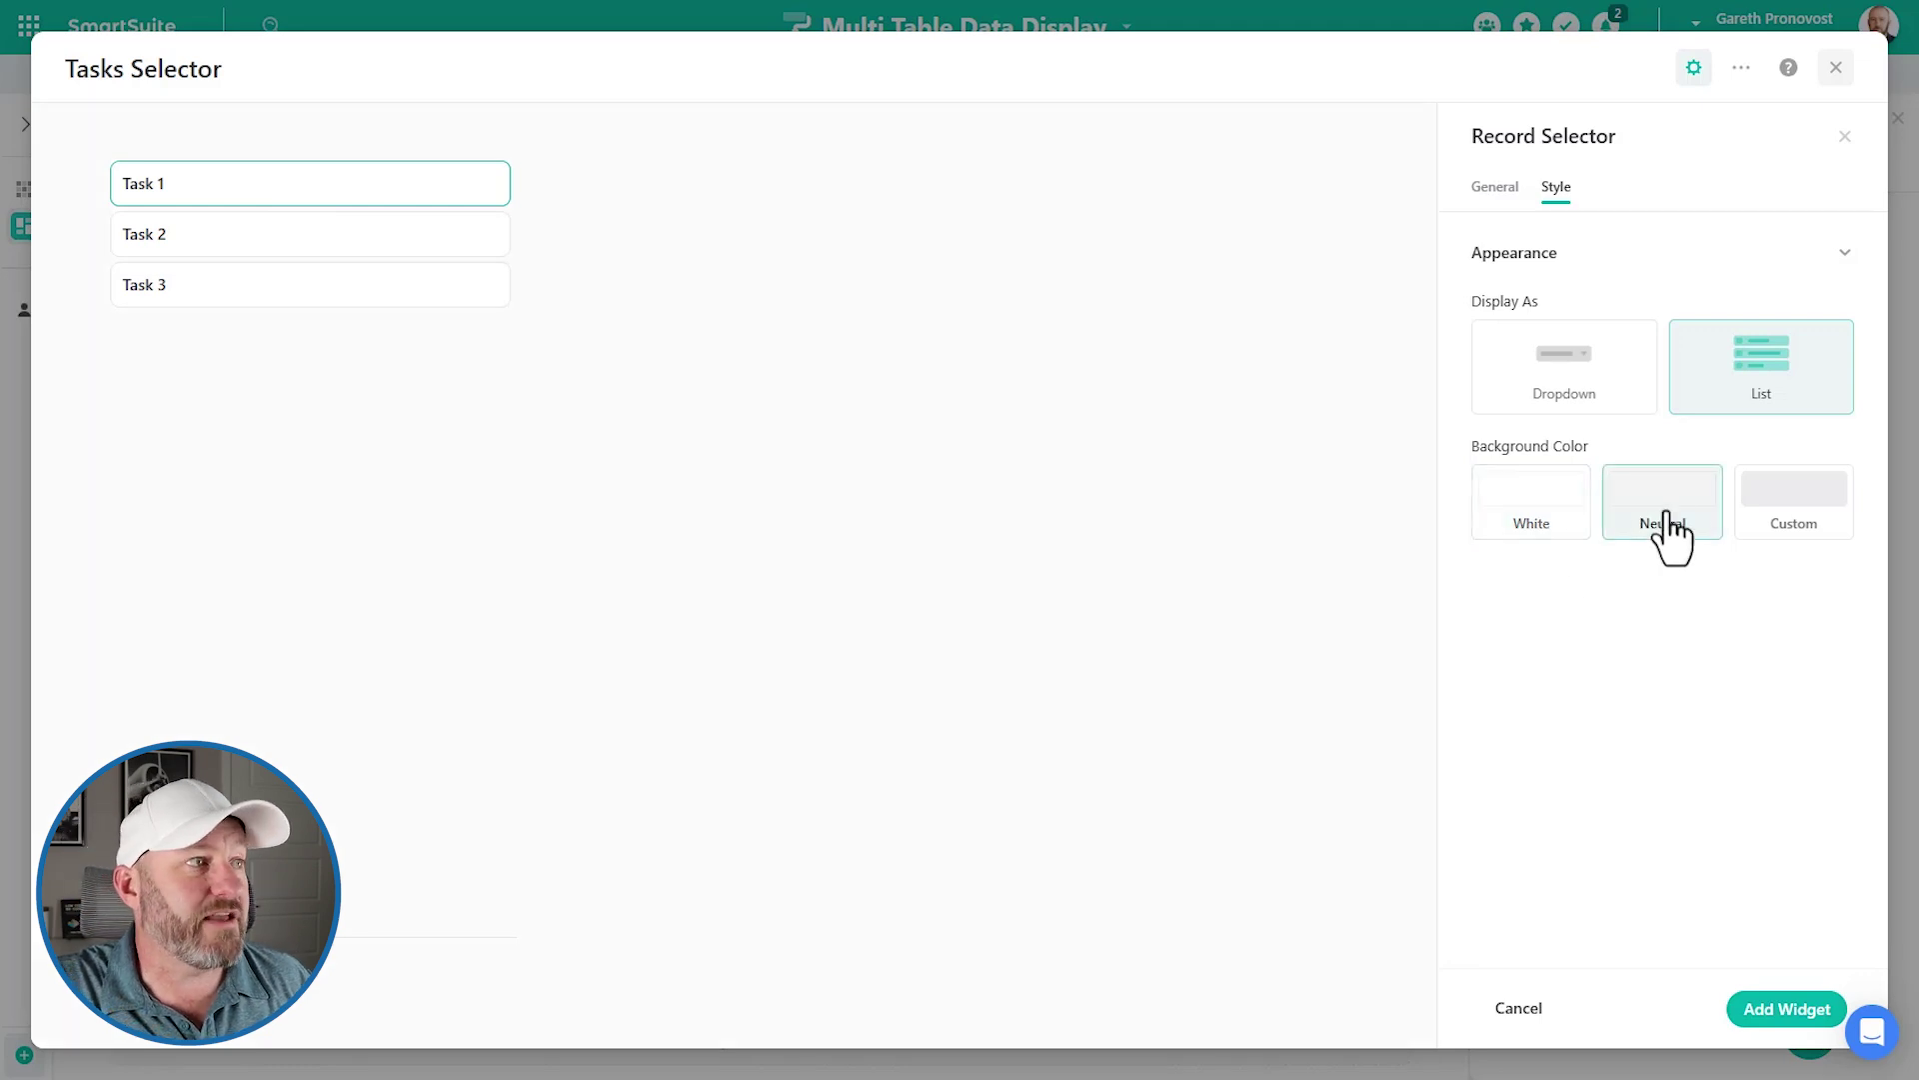
click(1775, 1012)
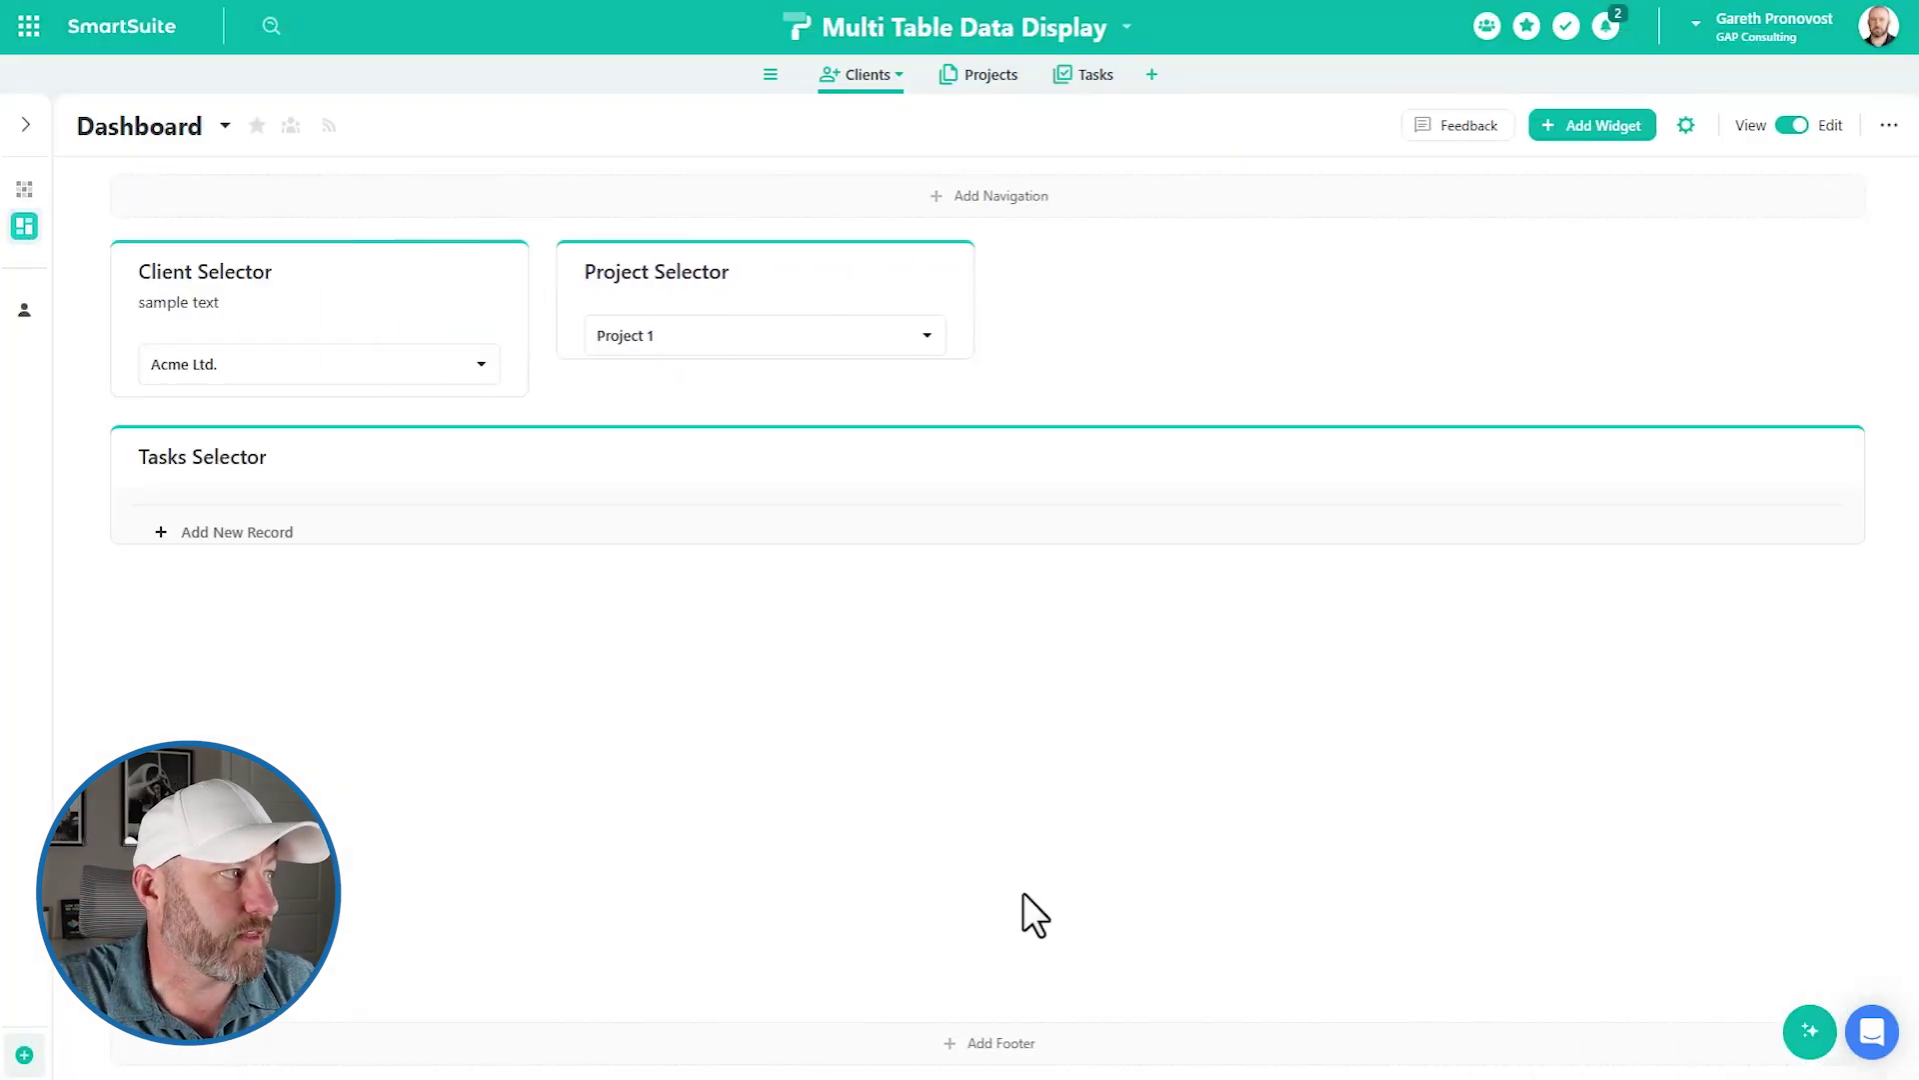
- Narrow the Tasks Selector to one-third width, stretch it down, and lengthen the Project Selector
mouse_move(1875, 478)
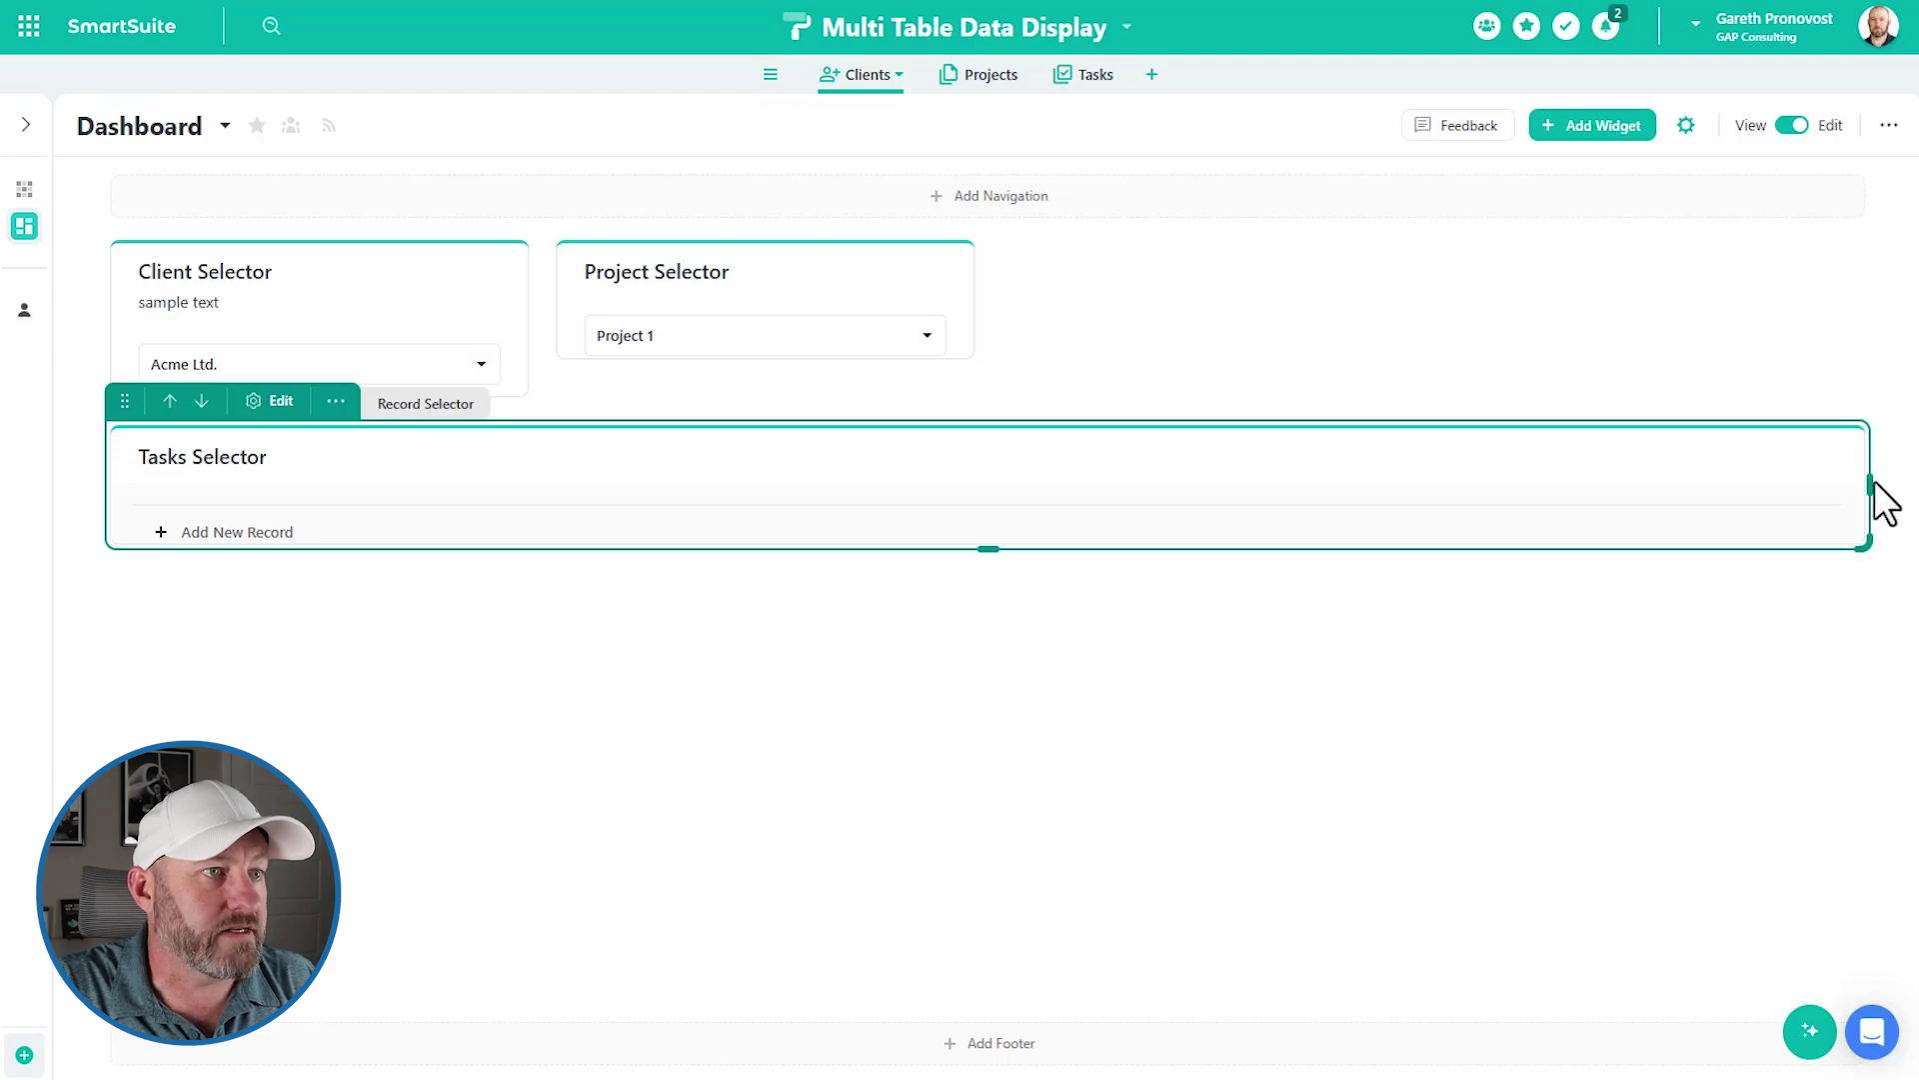
drag(1875, 484, 545, 499)
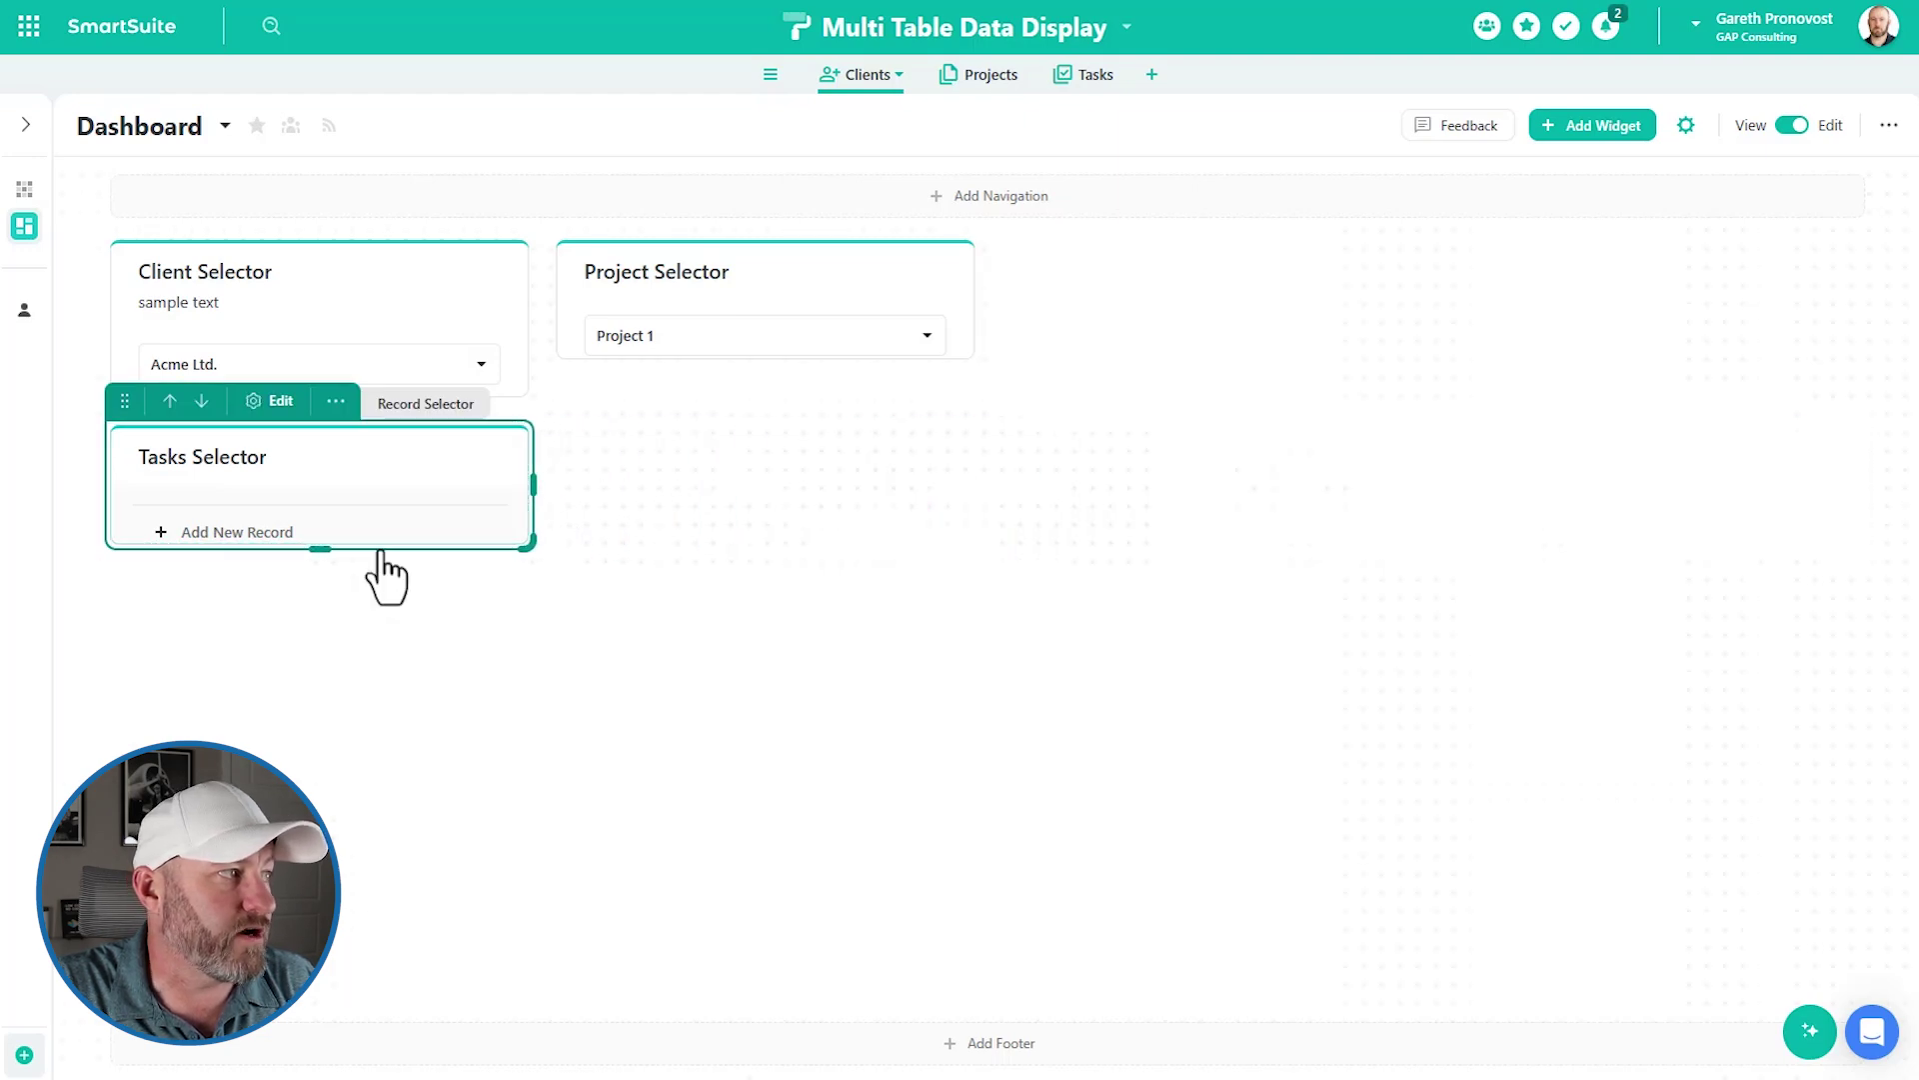
drag(313, 546, 314, 1002)
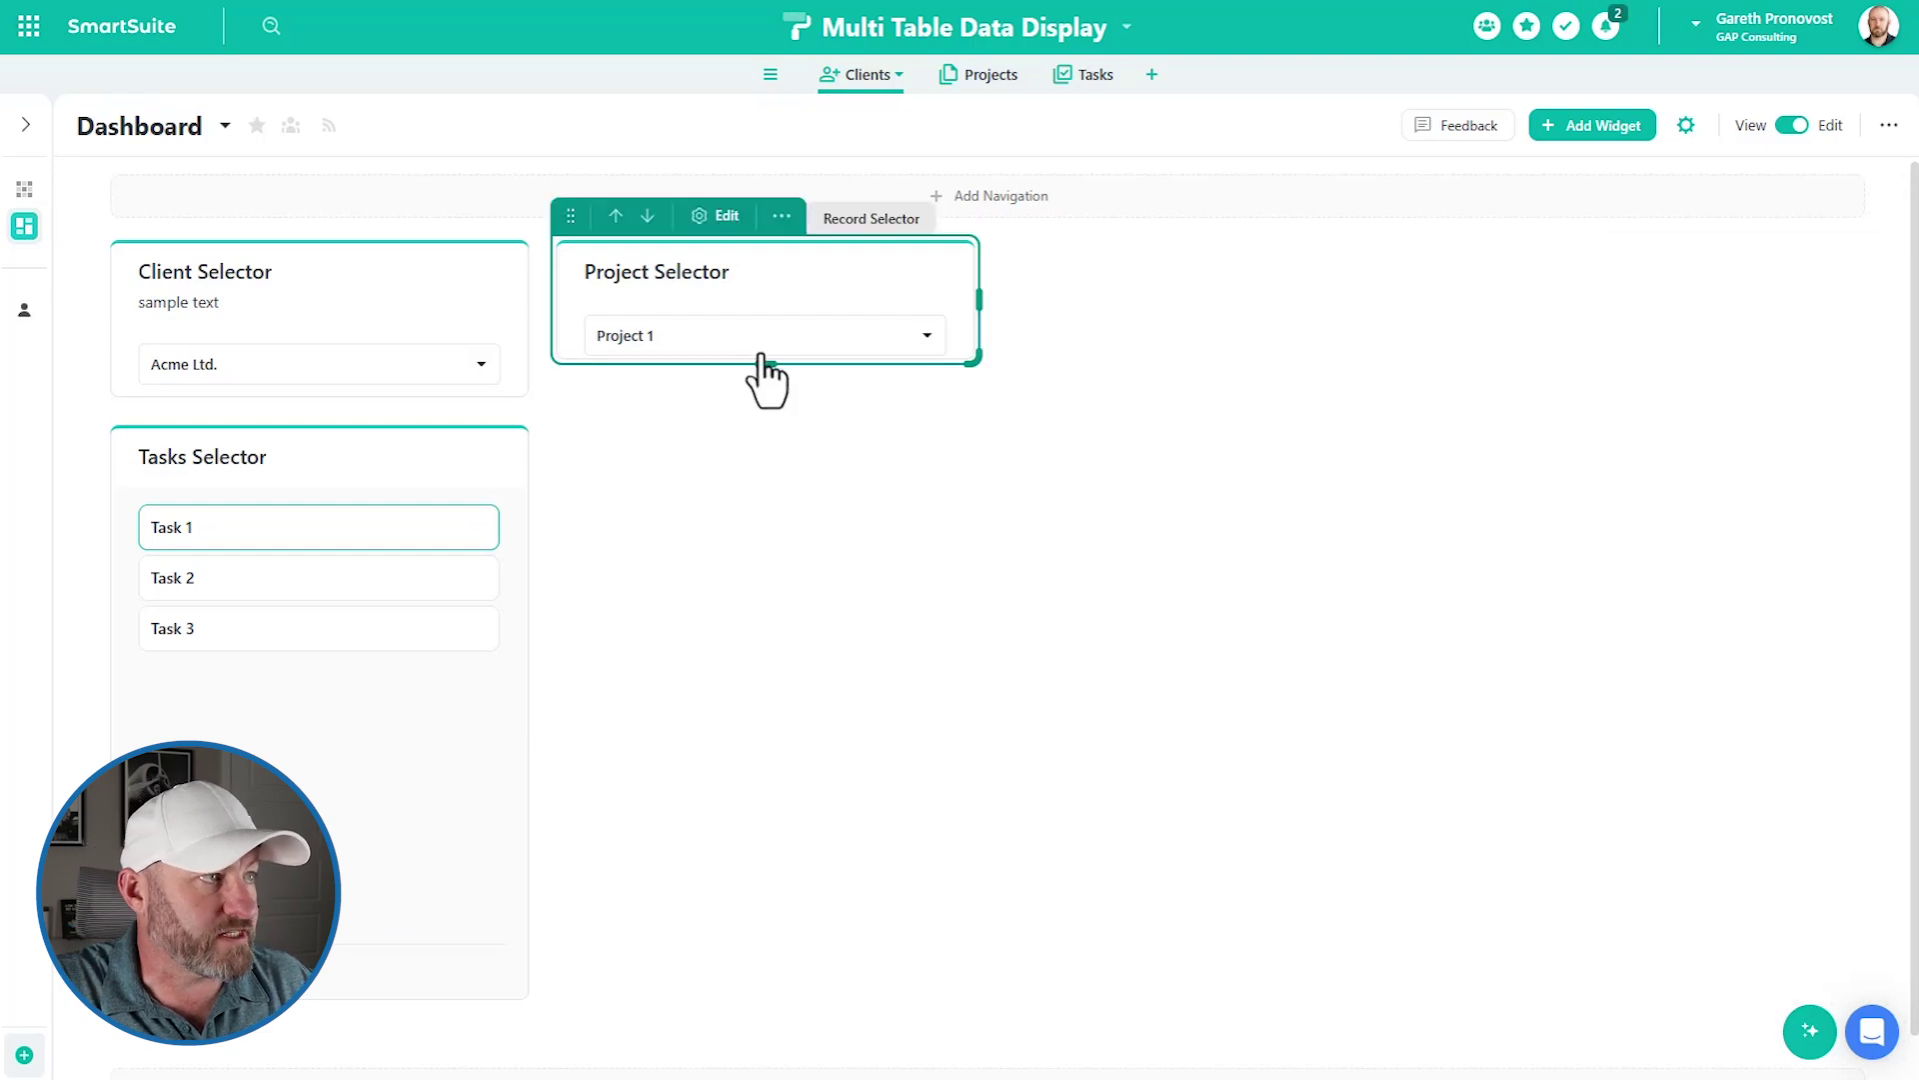
drag(762, 366, 762, 395)
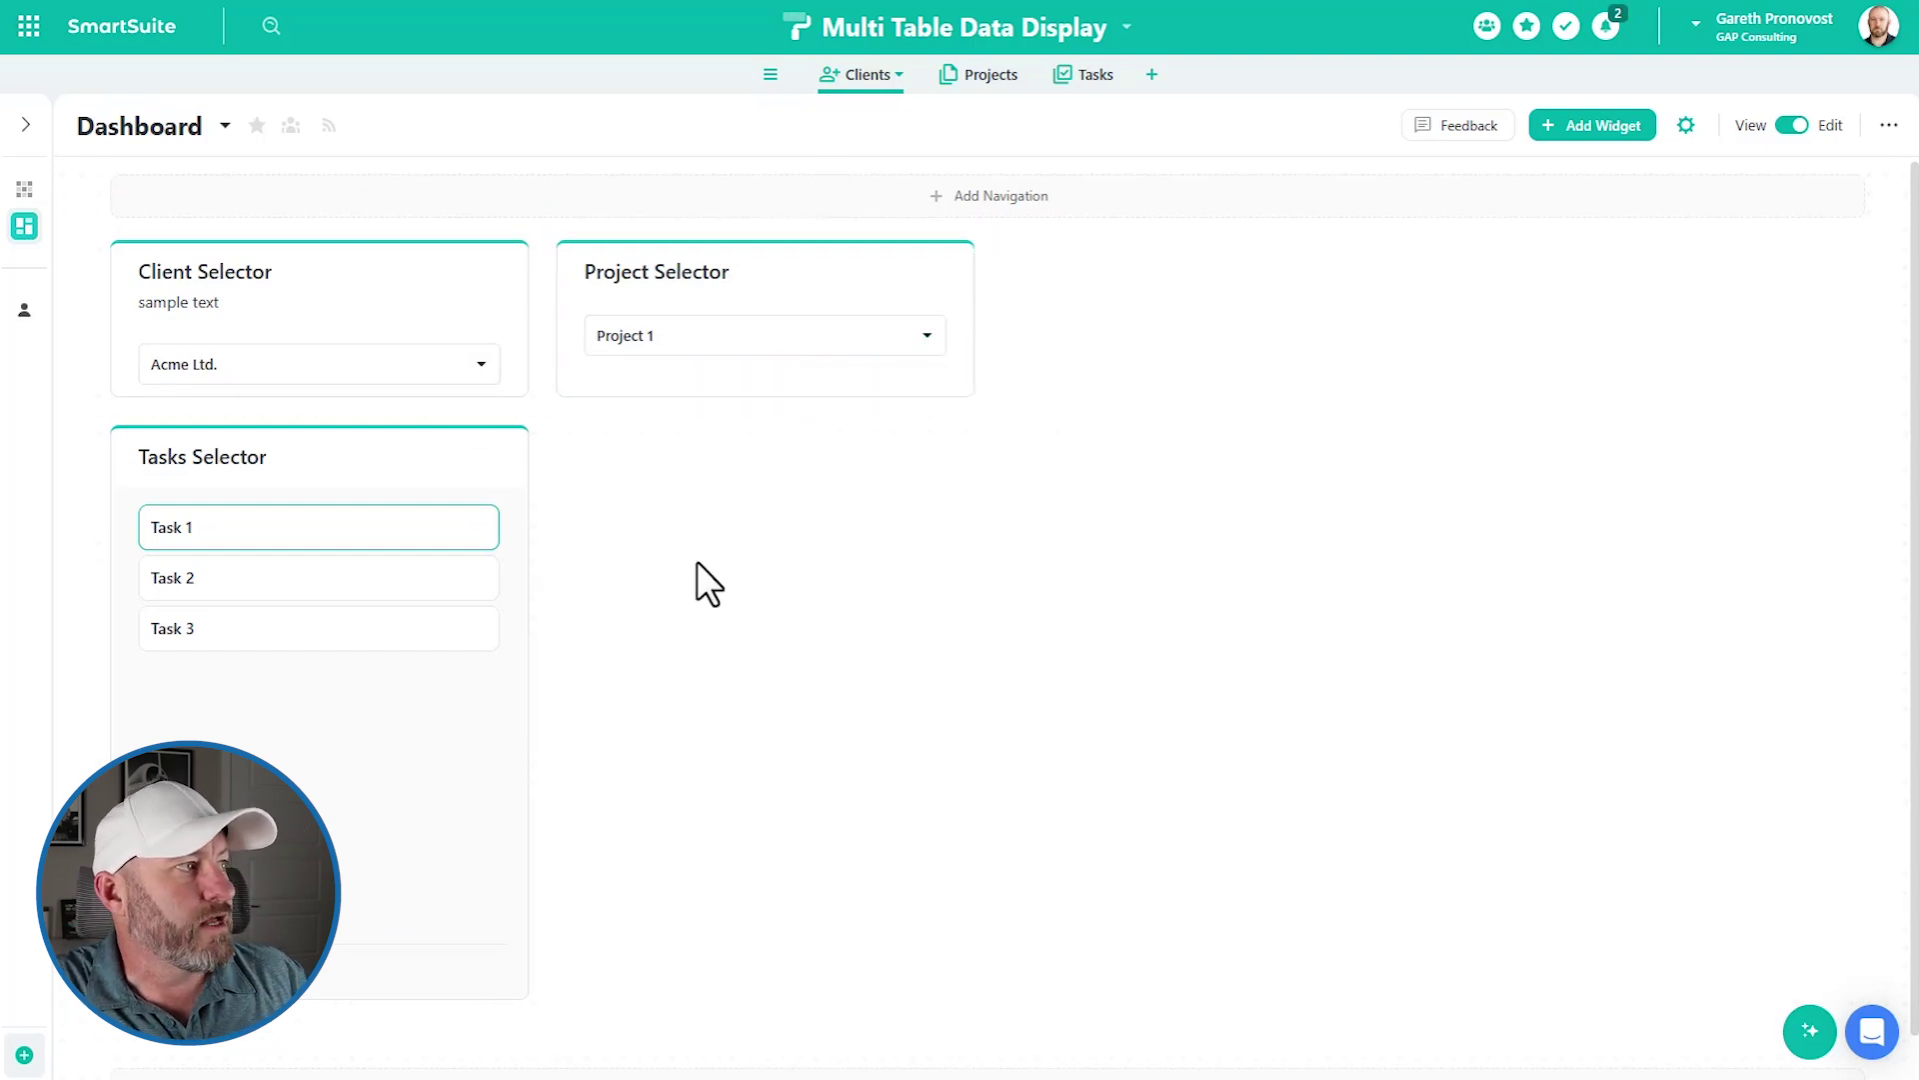
- Switch the client to Echo Company and check its projects, leaving Project 3
click(343, 372)
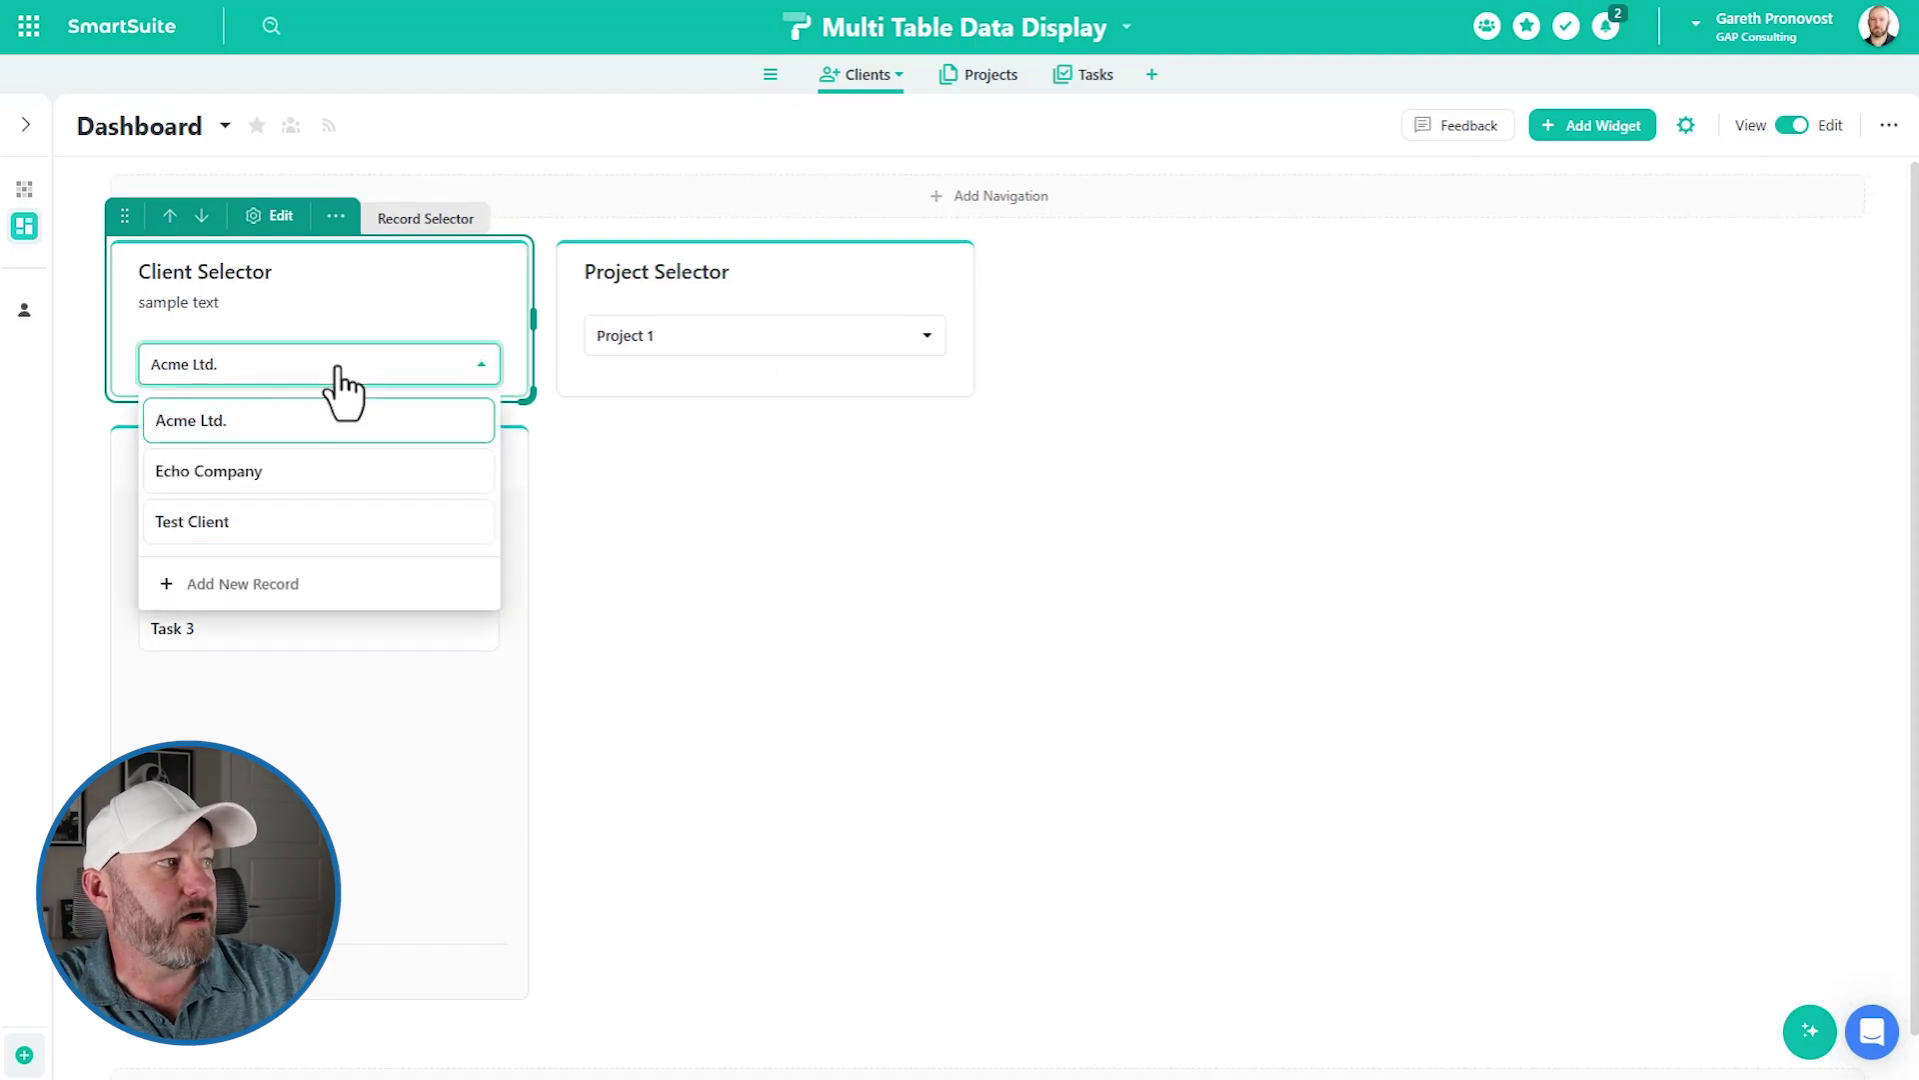
click(337, 478)
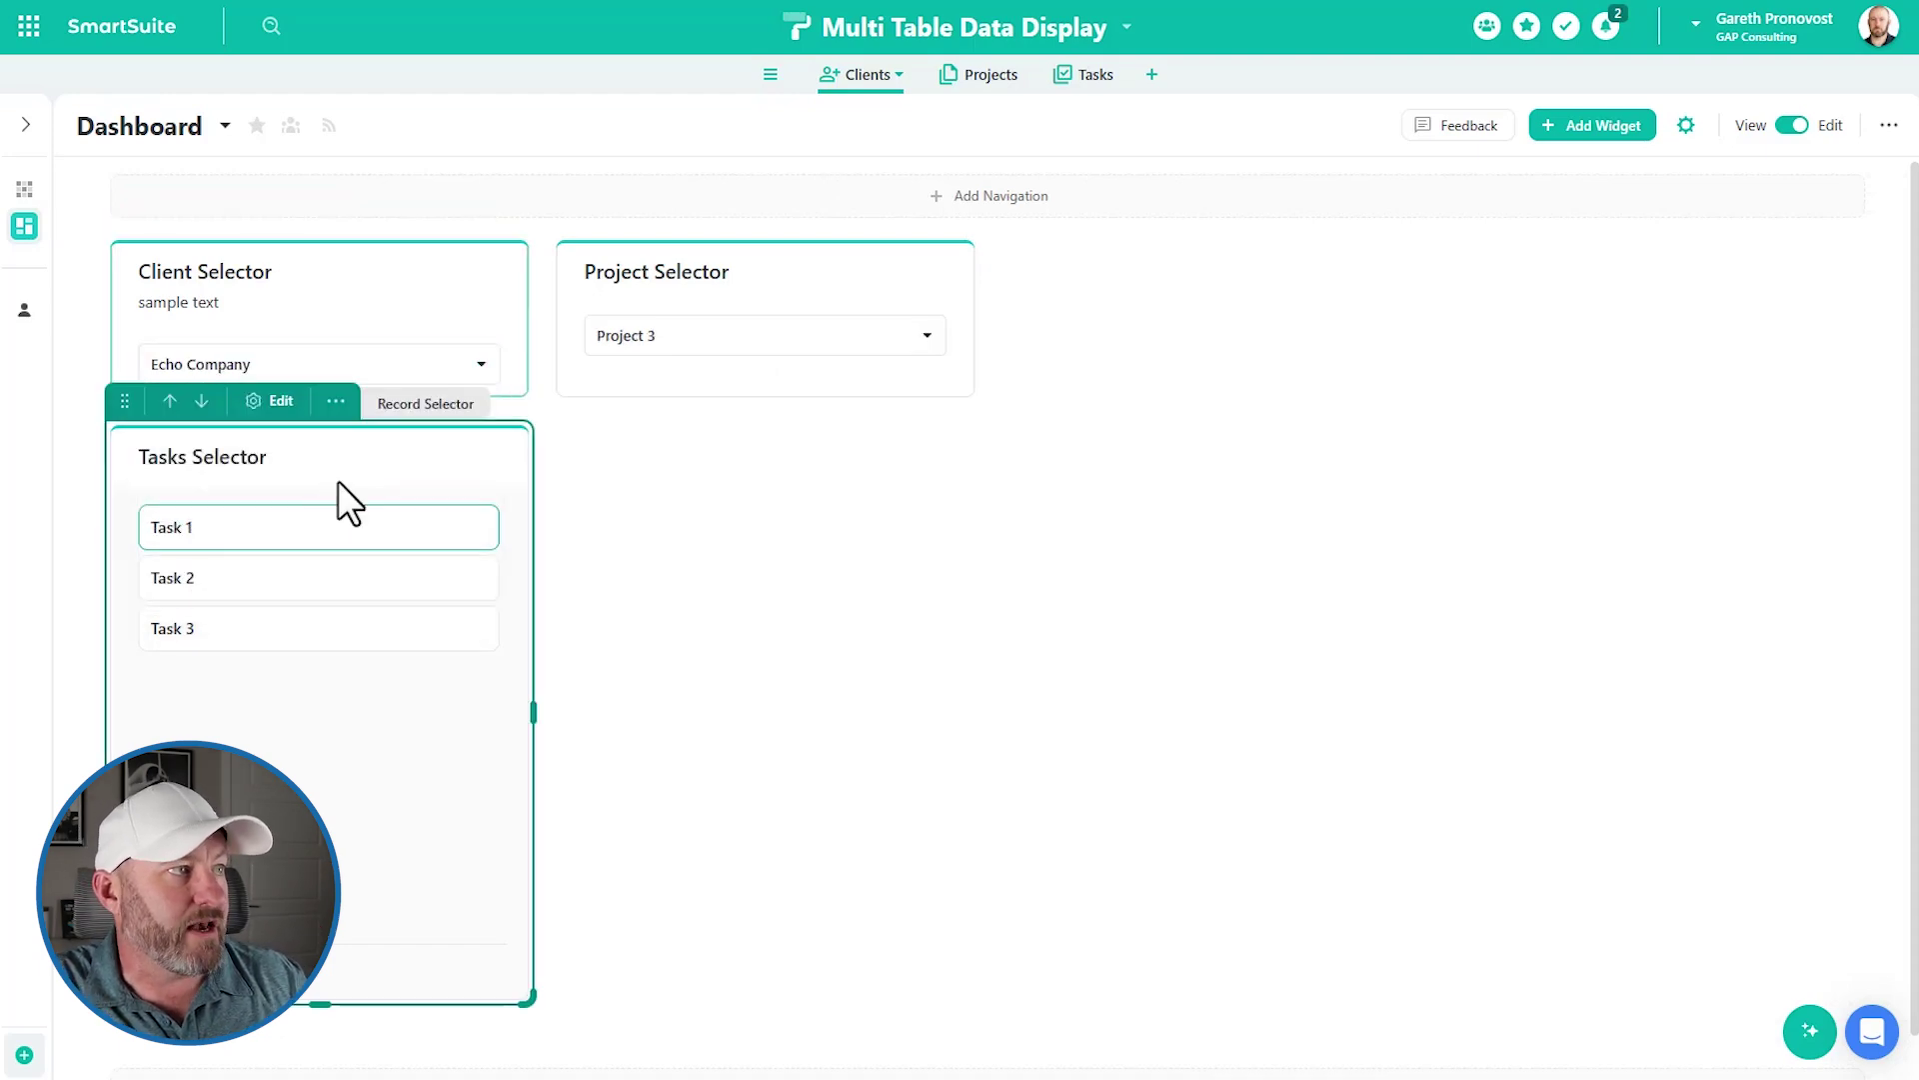
click(665, 340)
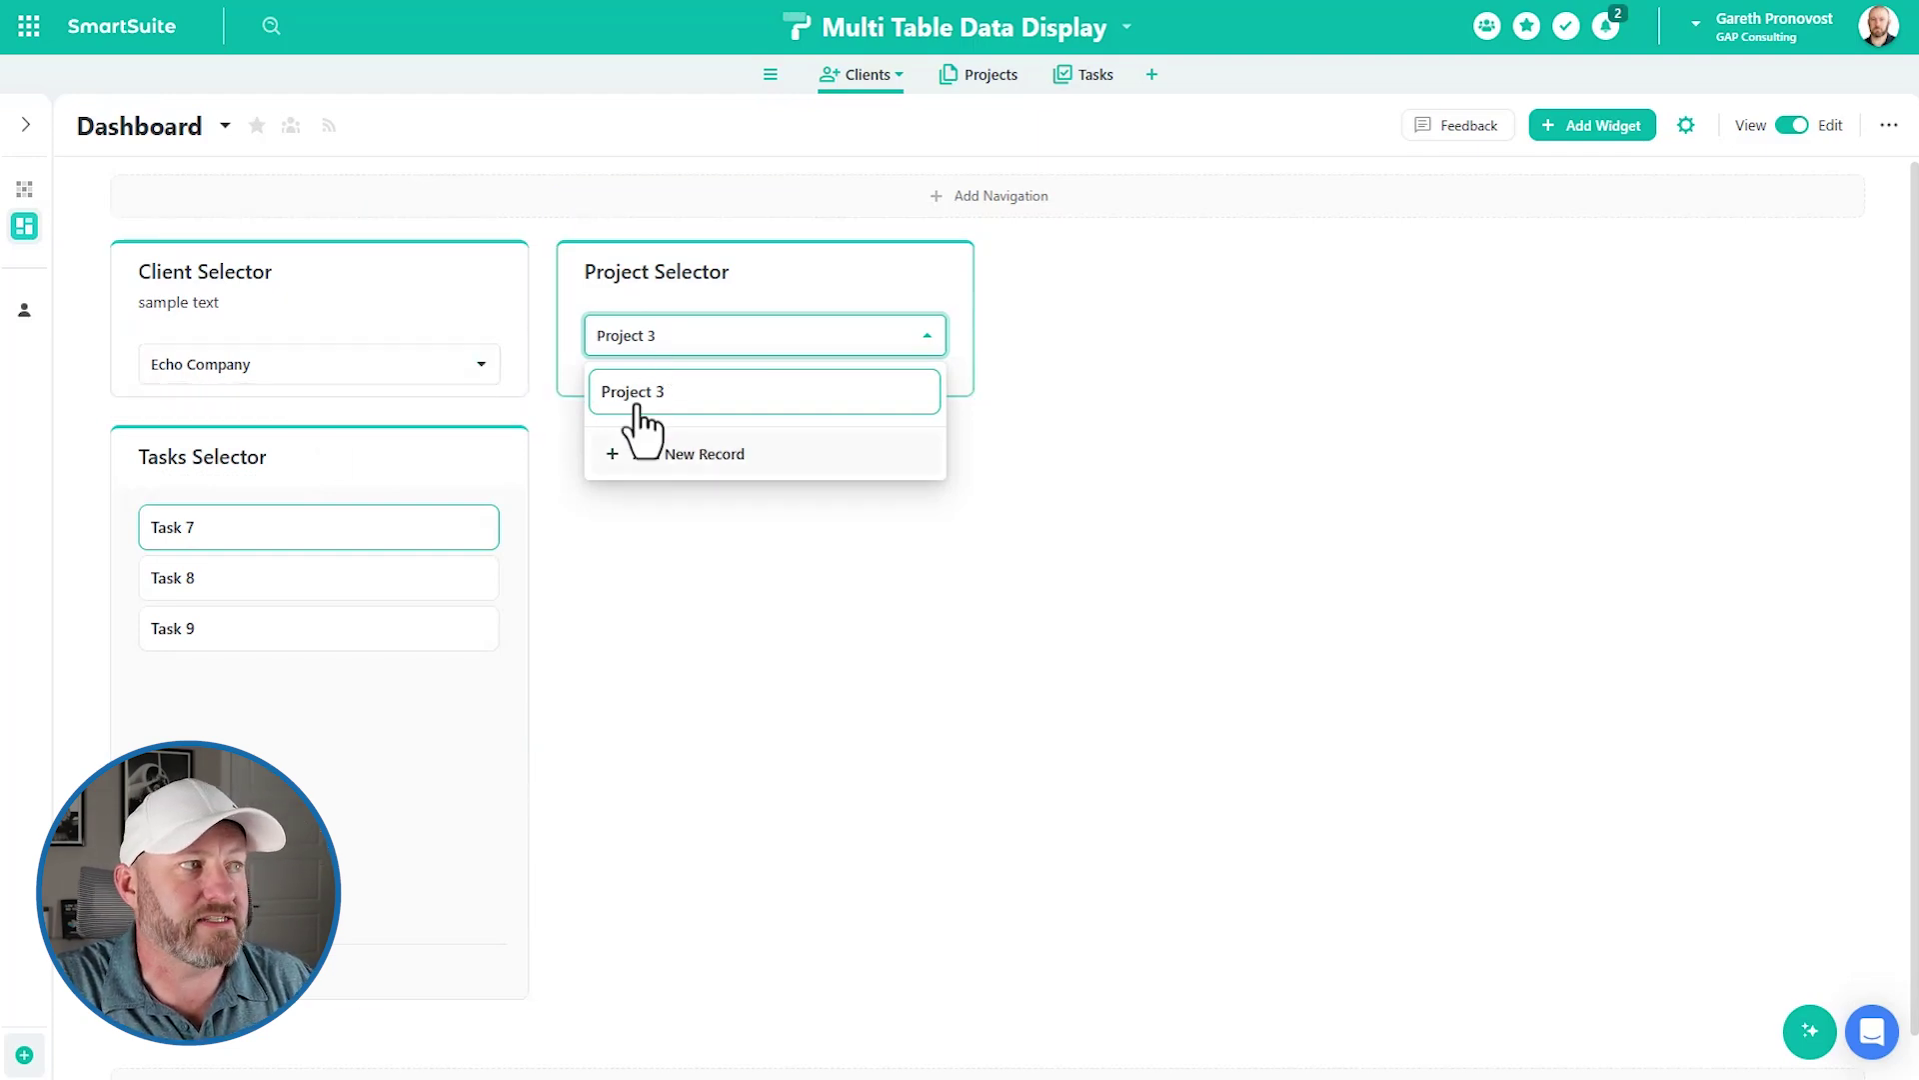
click(658, 582)
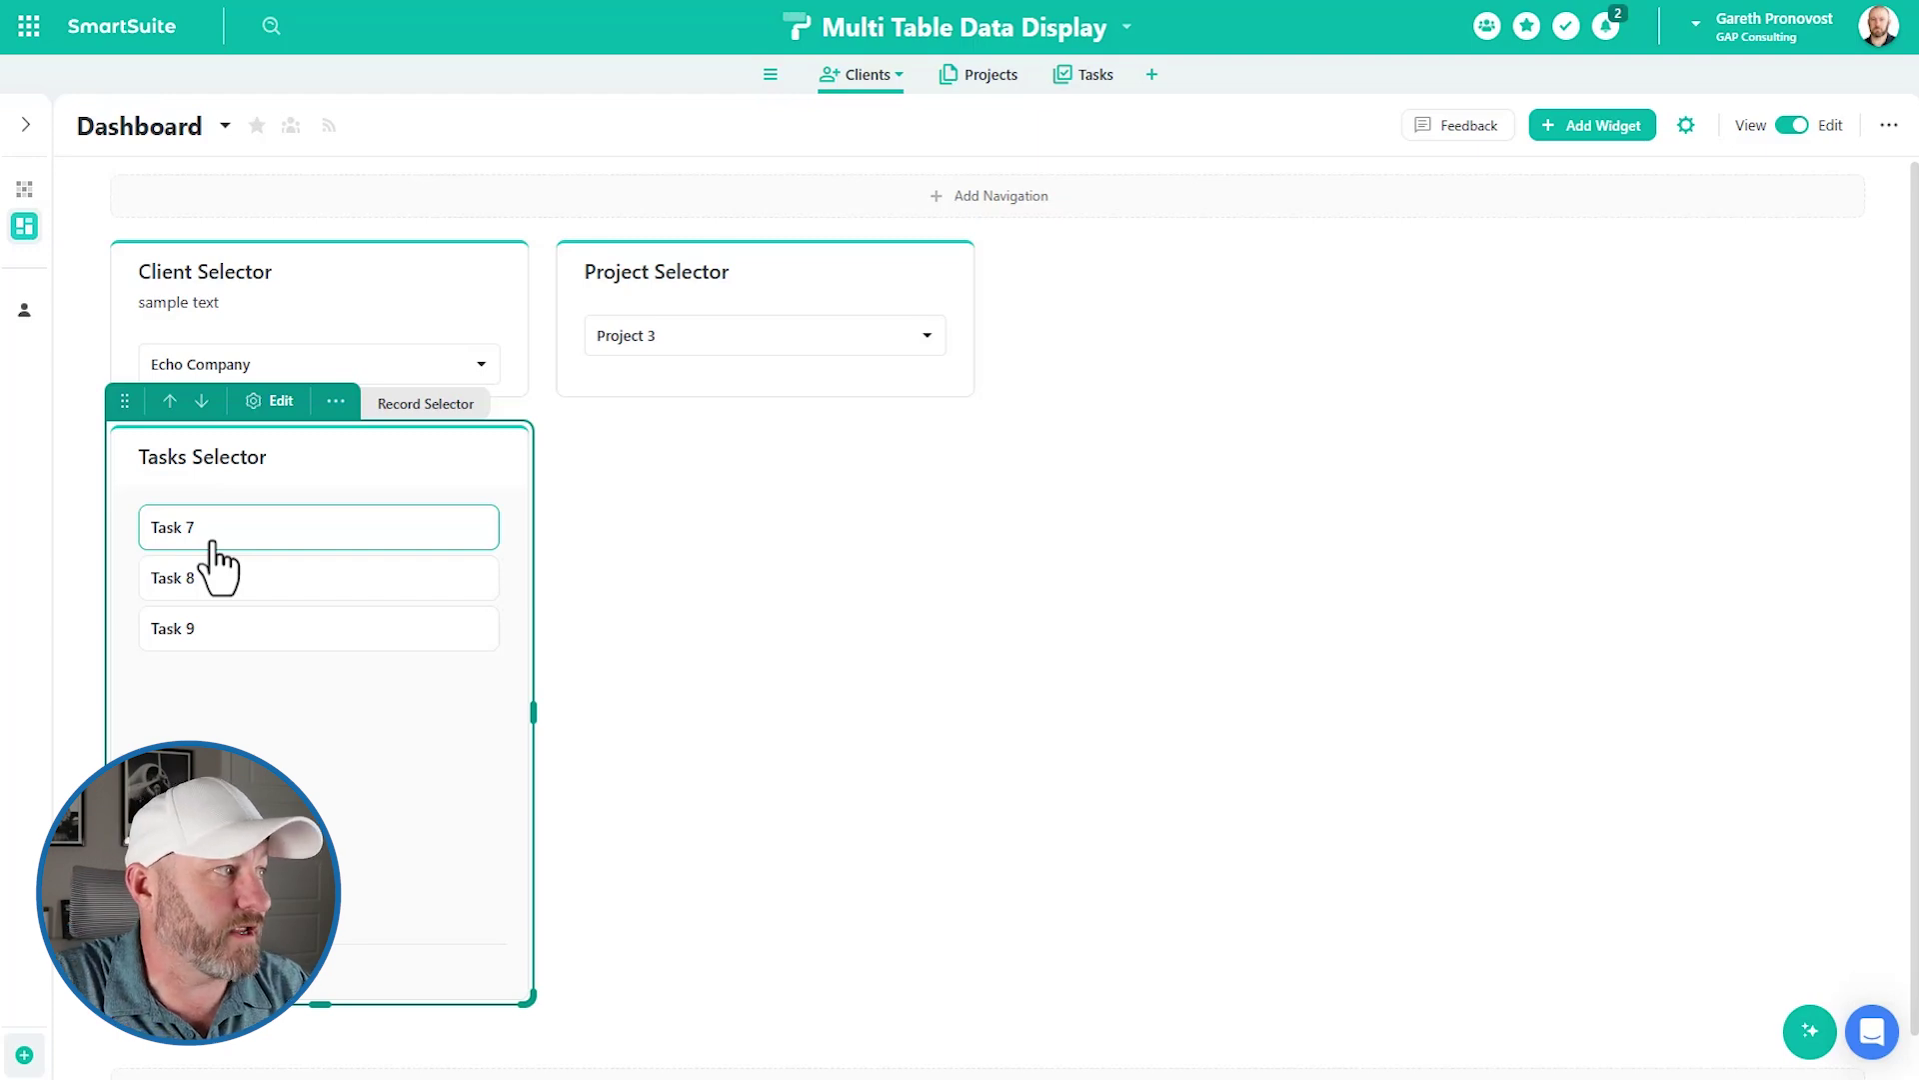
- Return the client to Acme Ltd. and select Project 2 so Tasks 4–6 appear
click(257, 363)
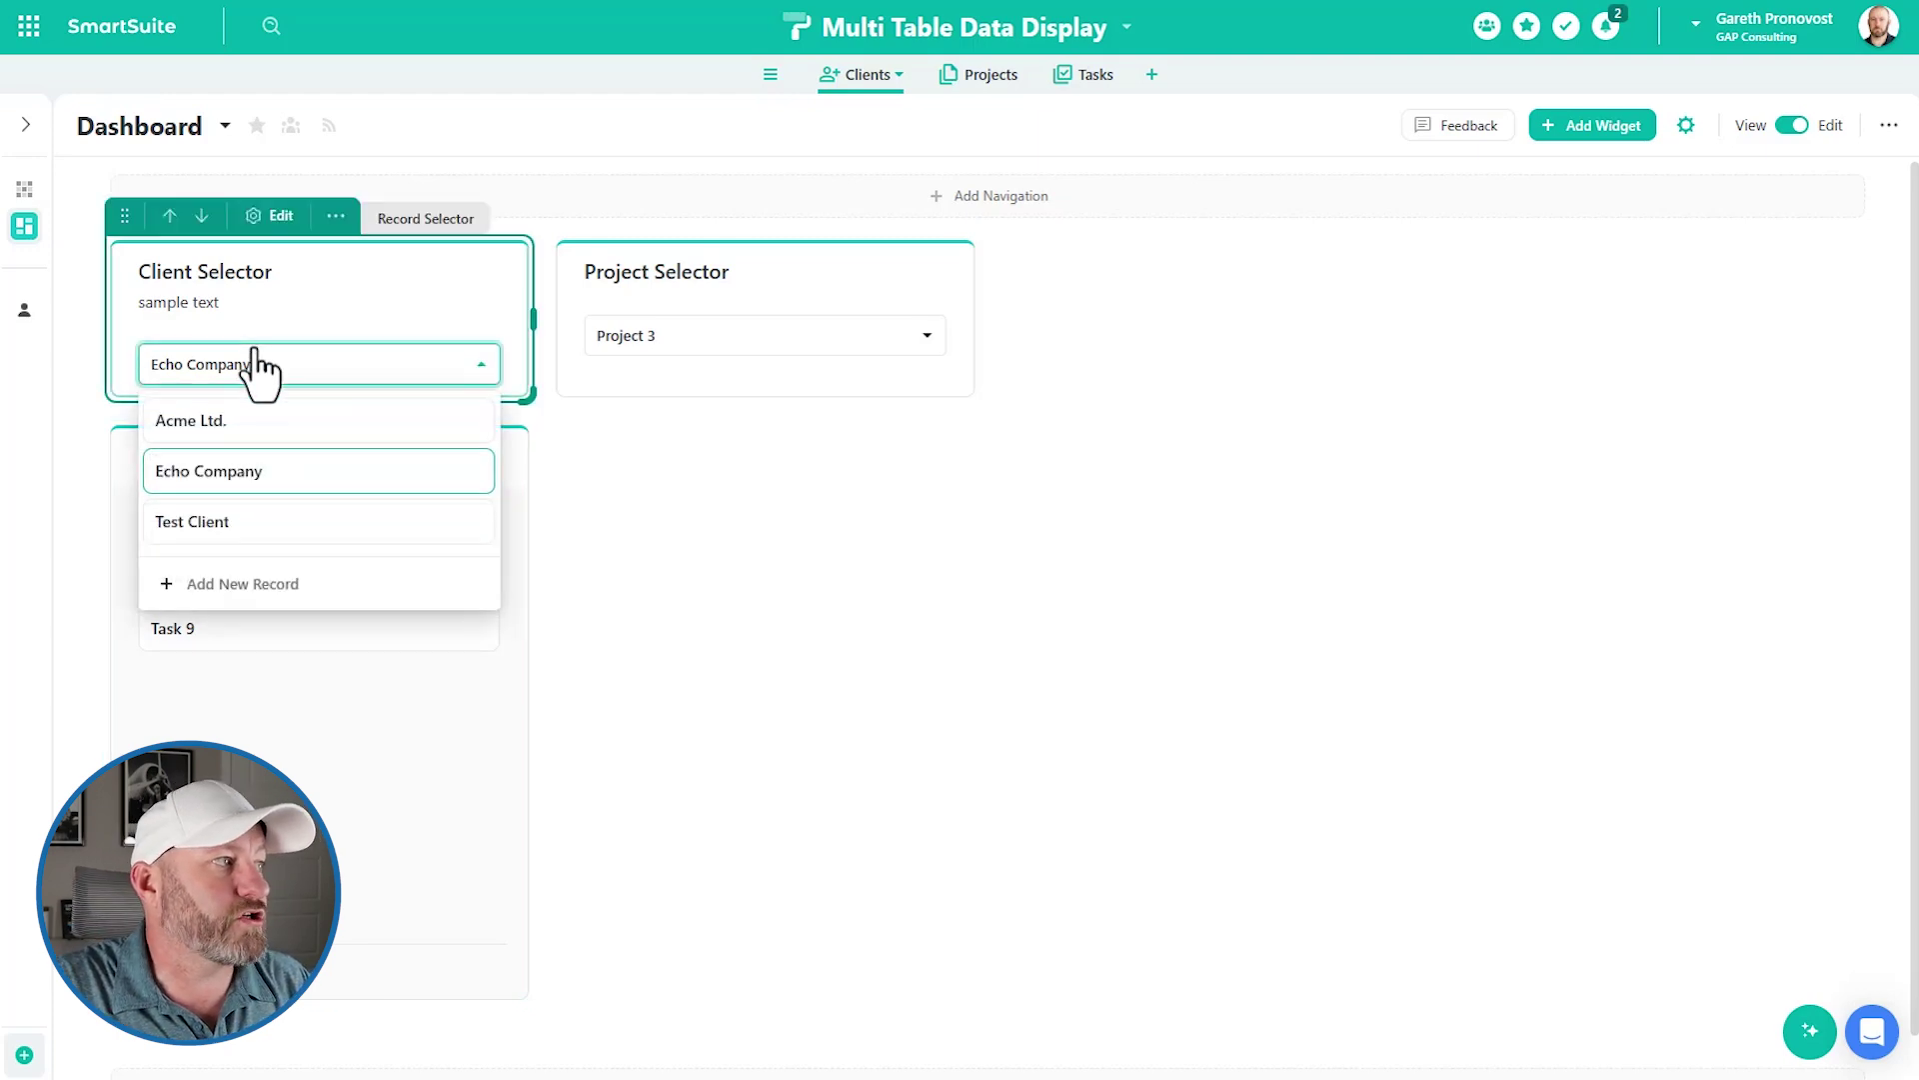
click(232, 424)
click(662, 340)
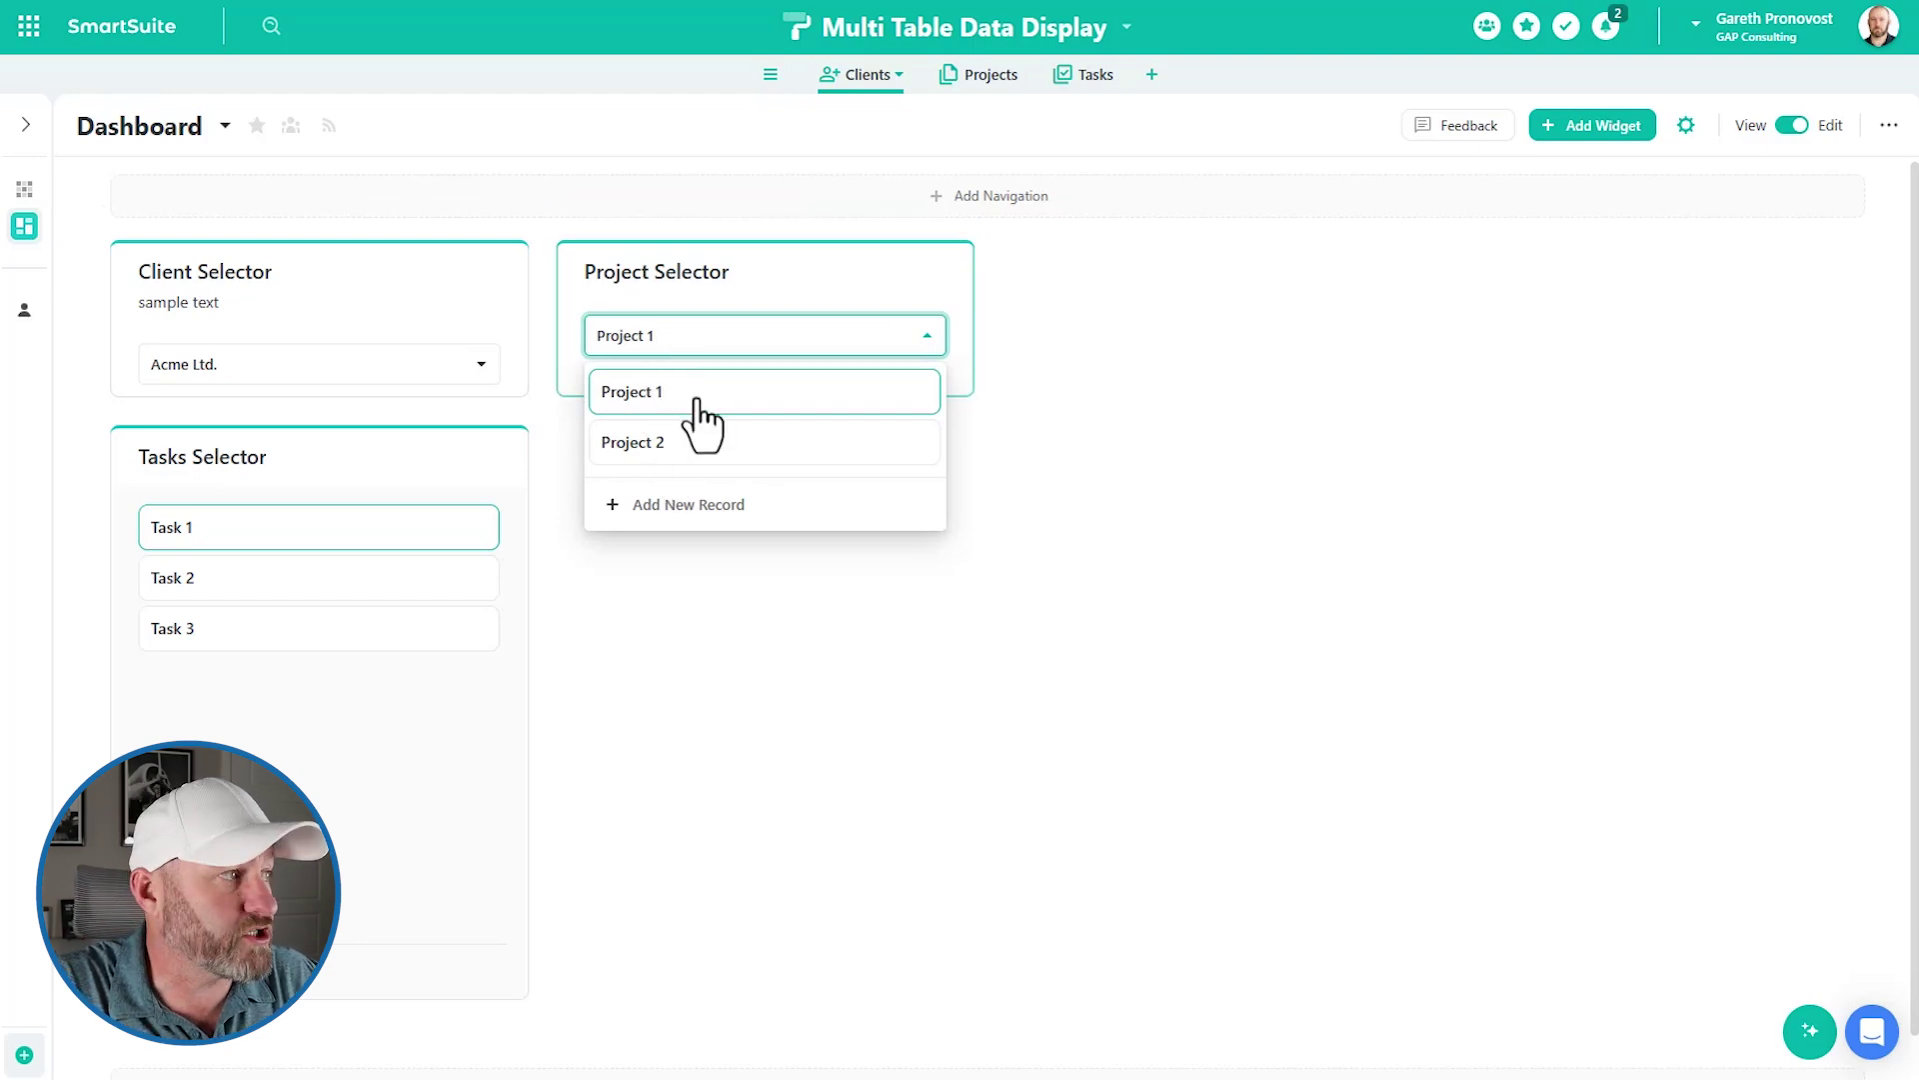
click(701, 331)
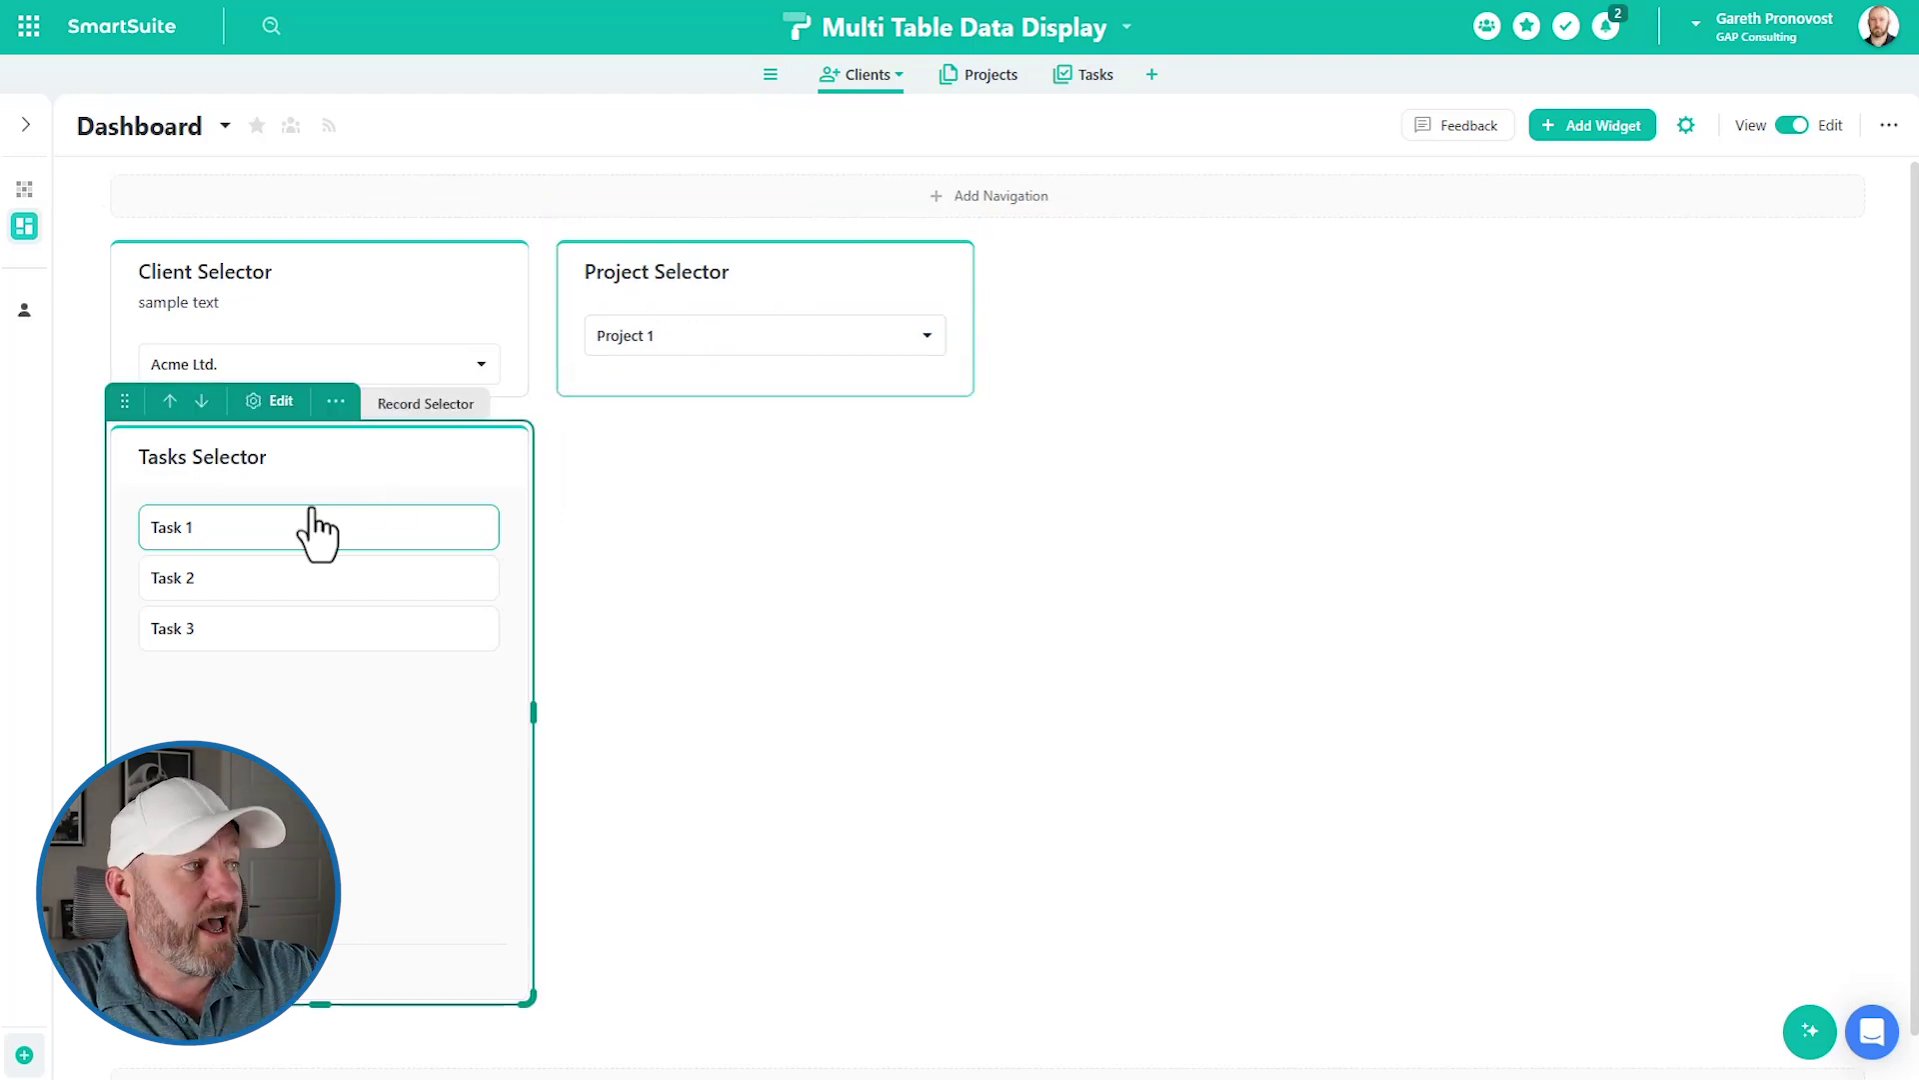
click(640, 336)
click(625, 443)
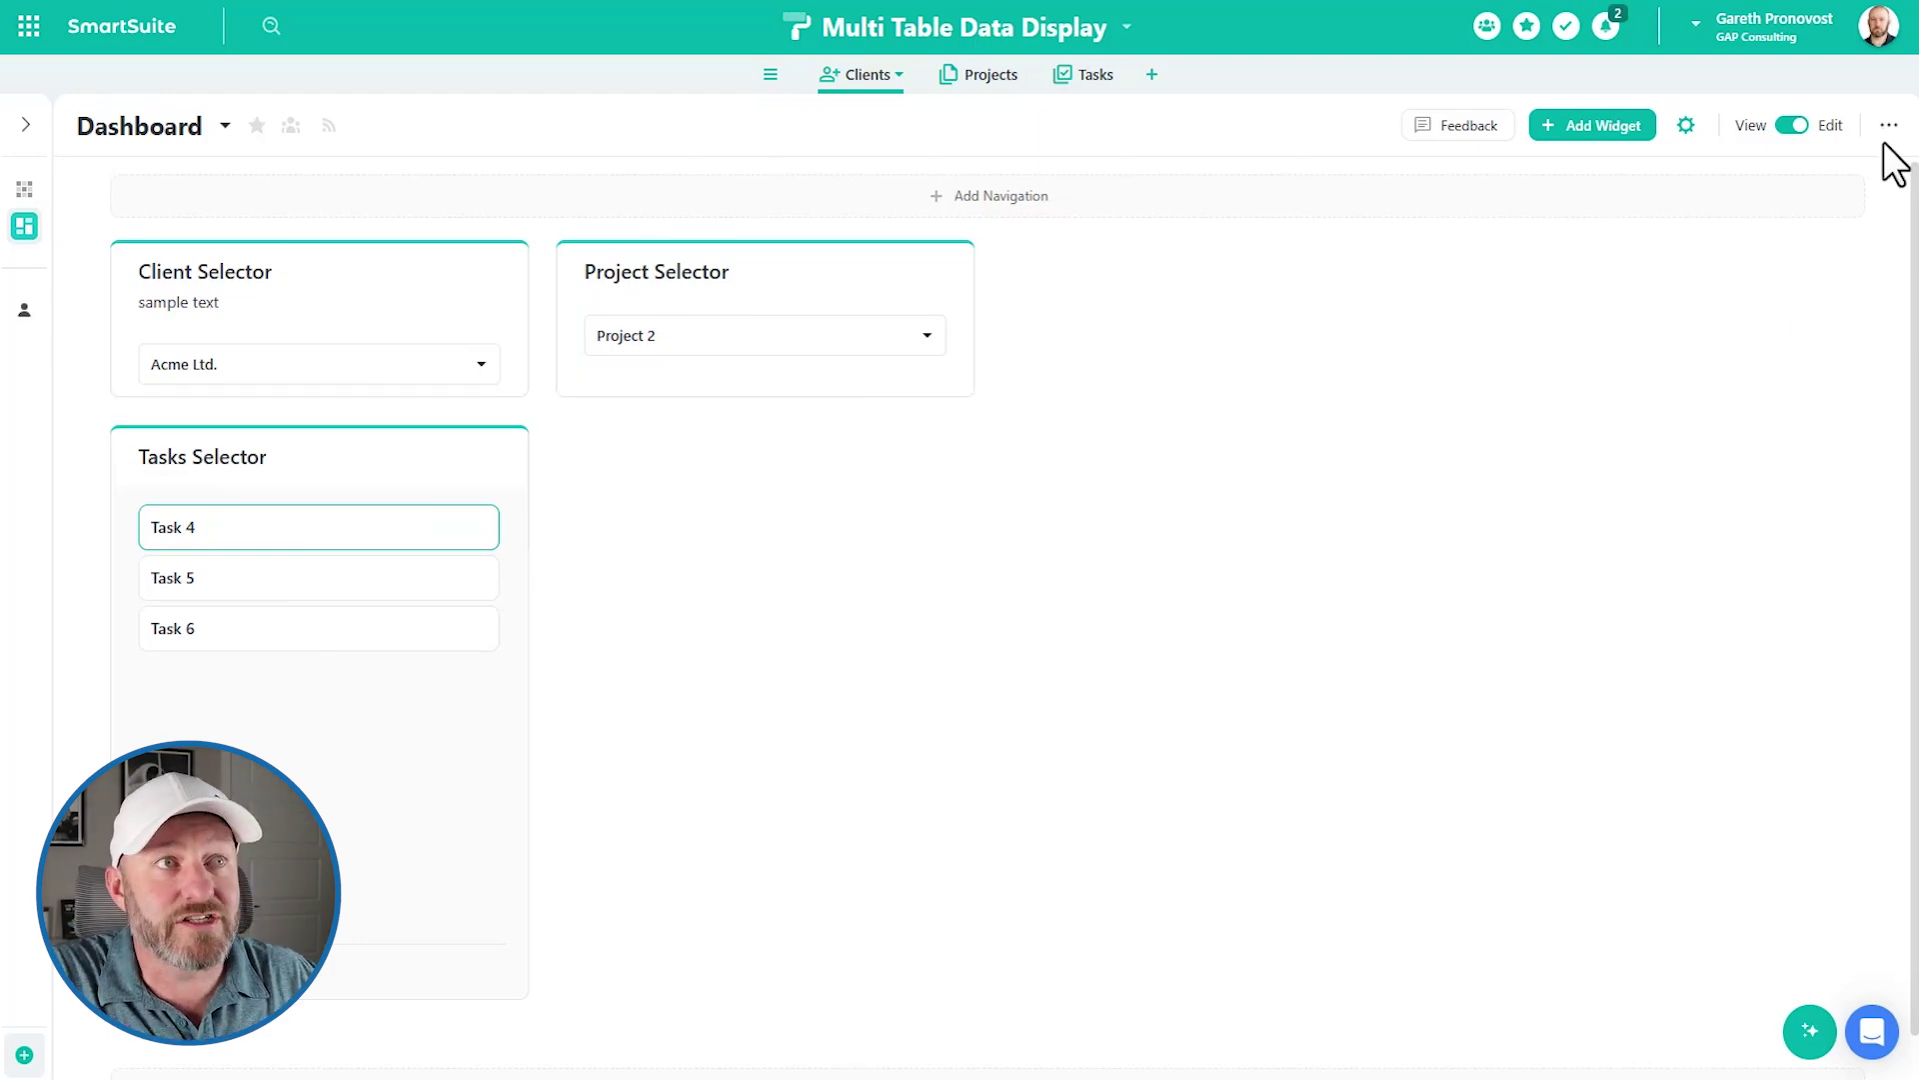
click(1615, 127)
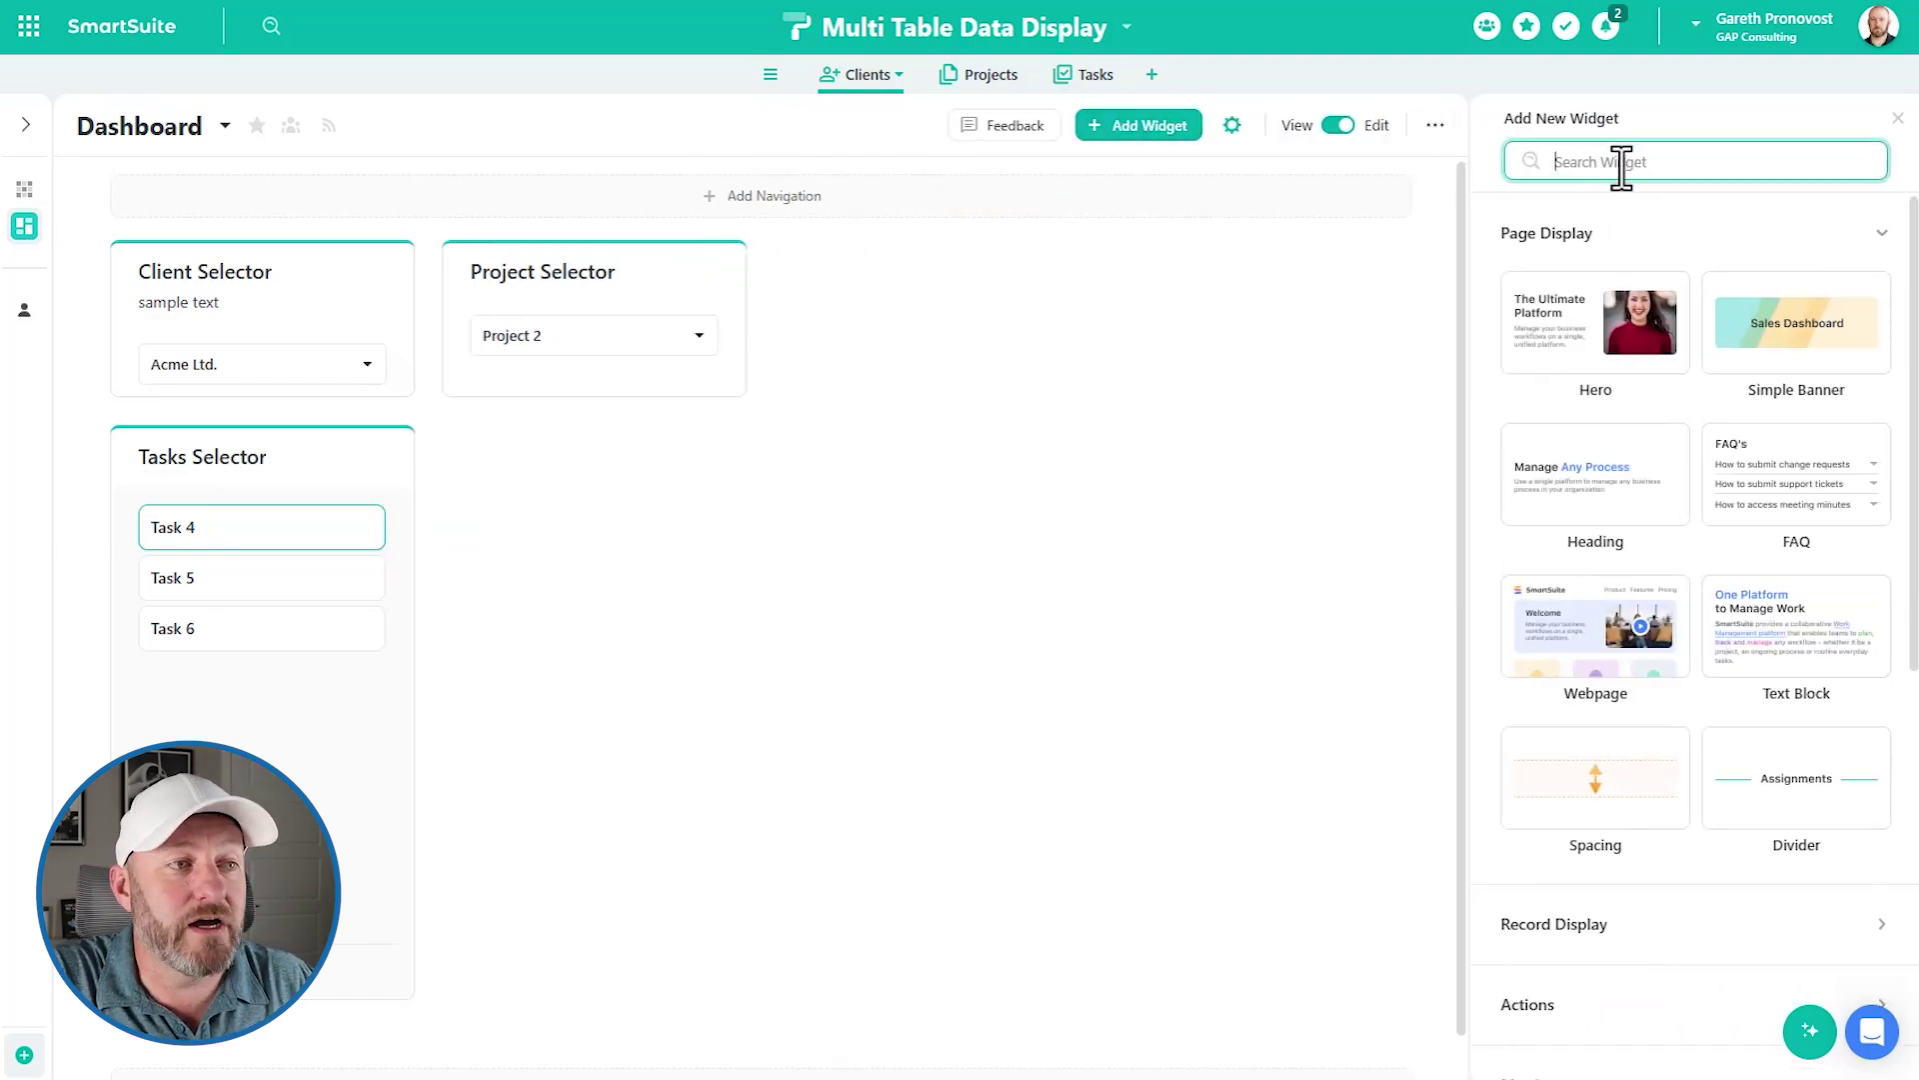
- Expand Record Display in the widget gallery and start a Record Details widget
click(1640, 925)
scroll(1679, 880, down, 3)
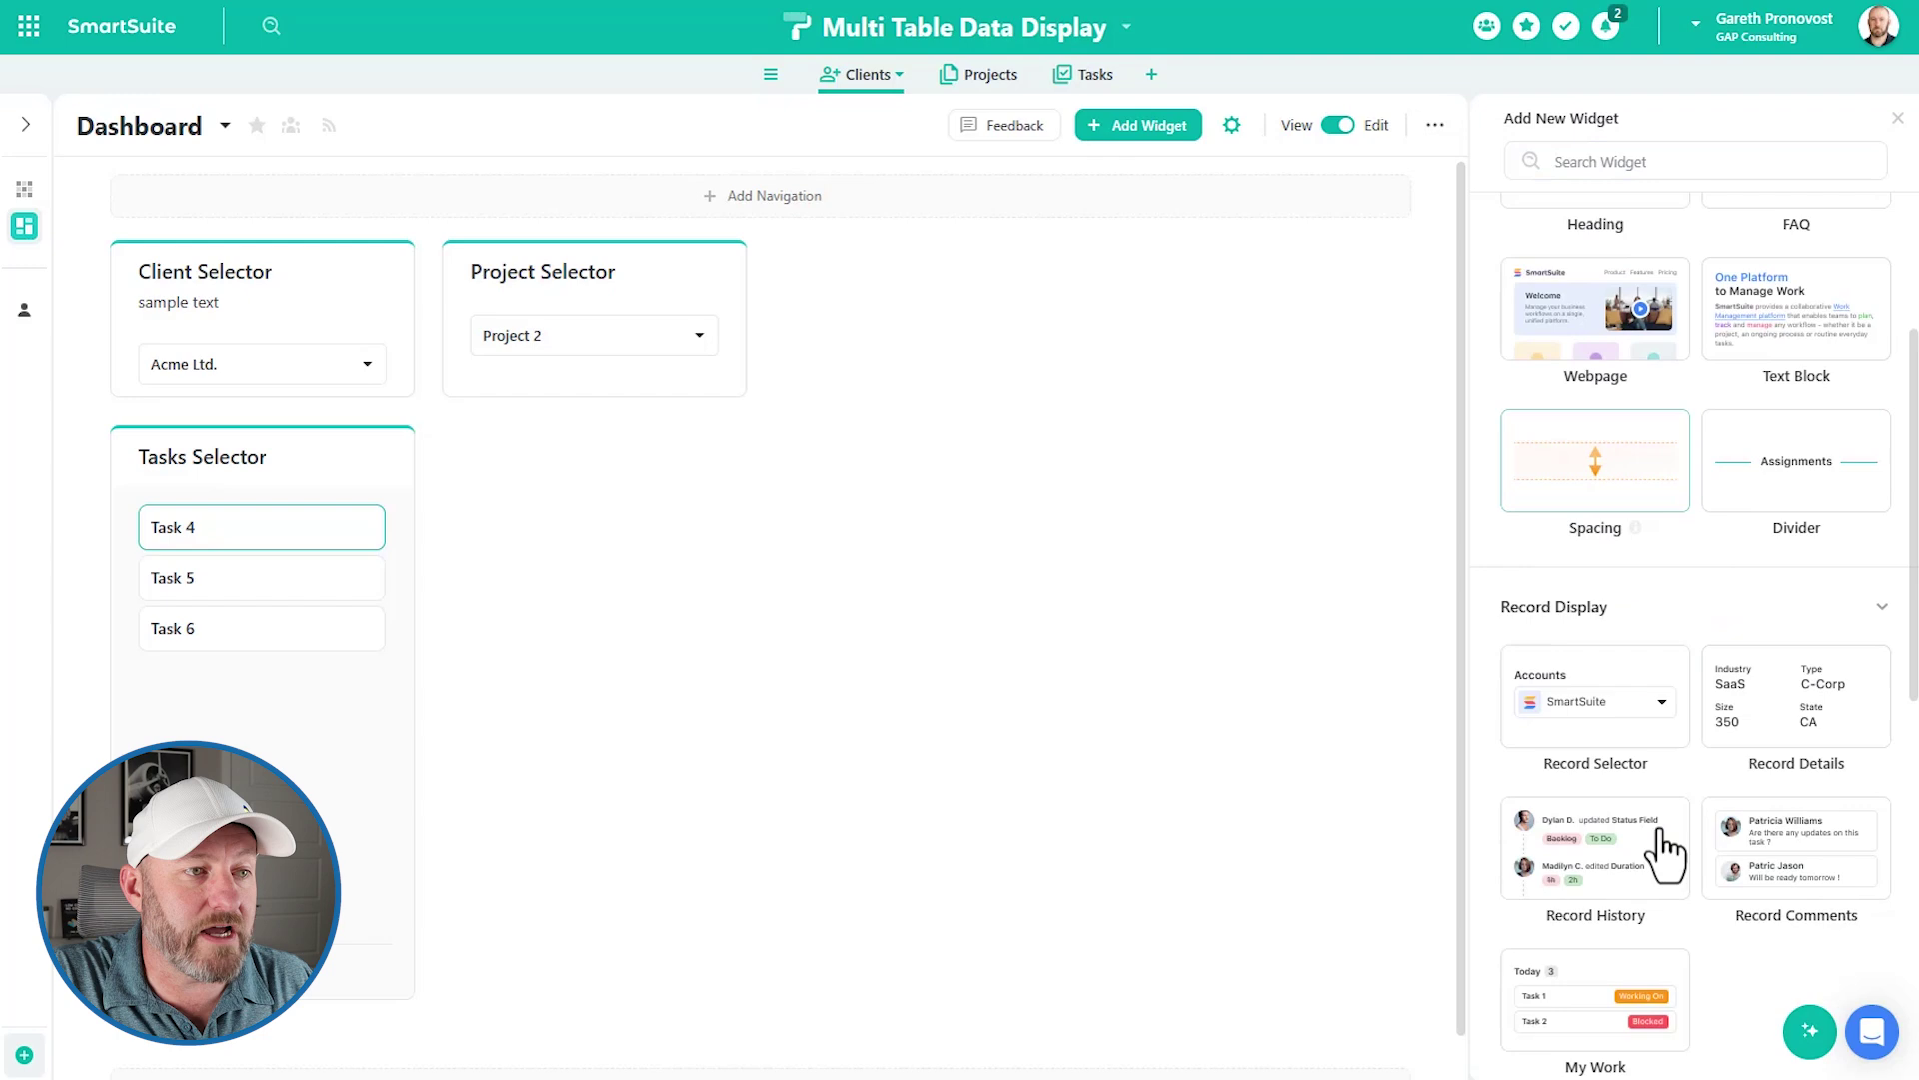
scroll(1669, 800, down, 3)
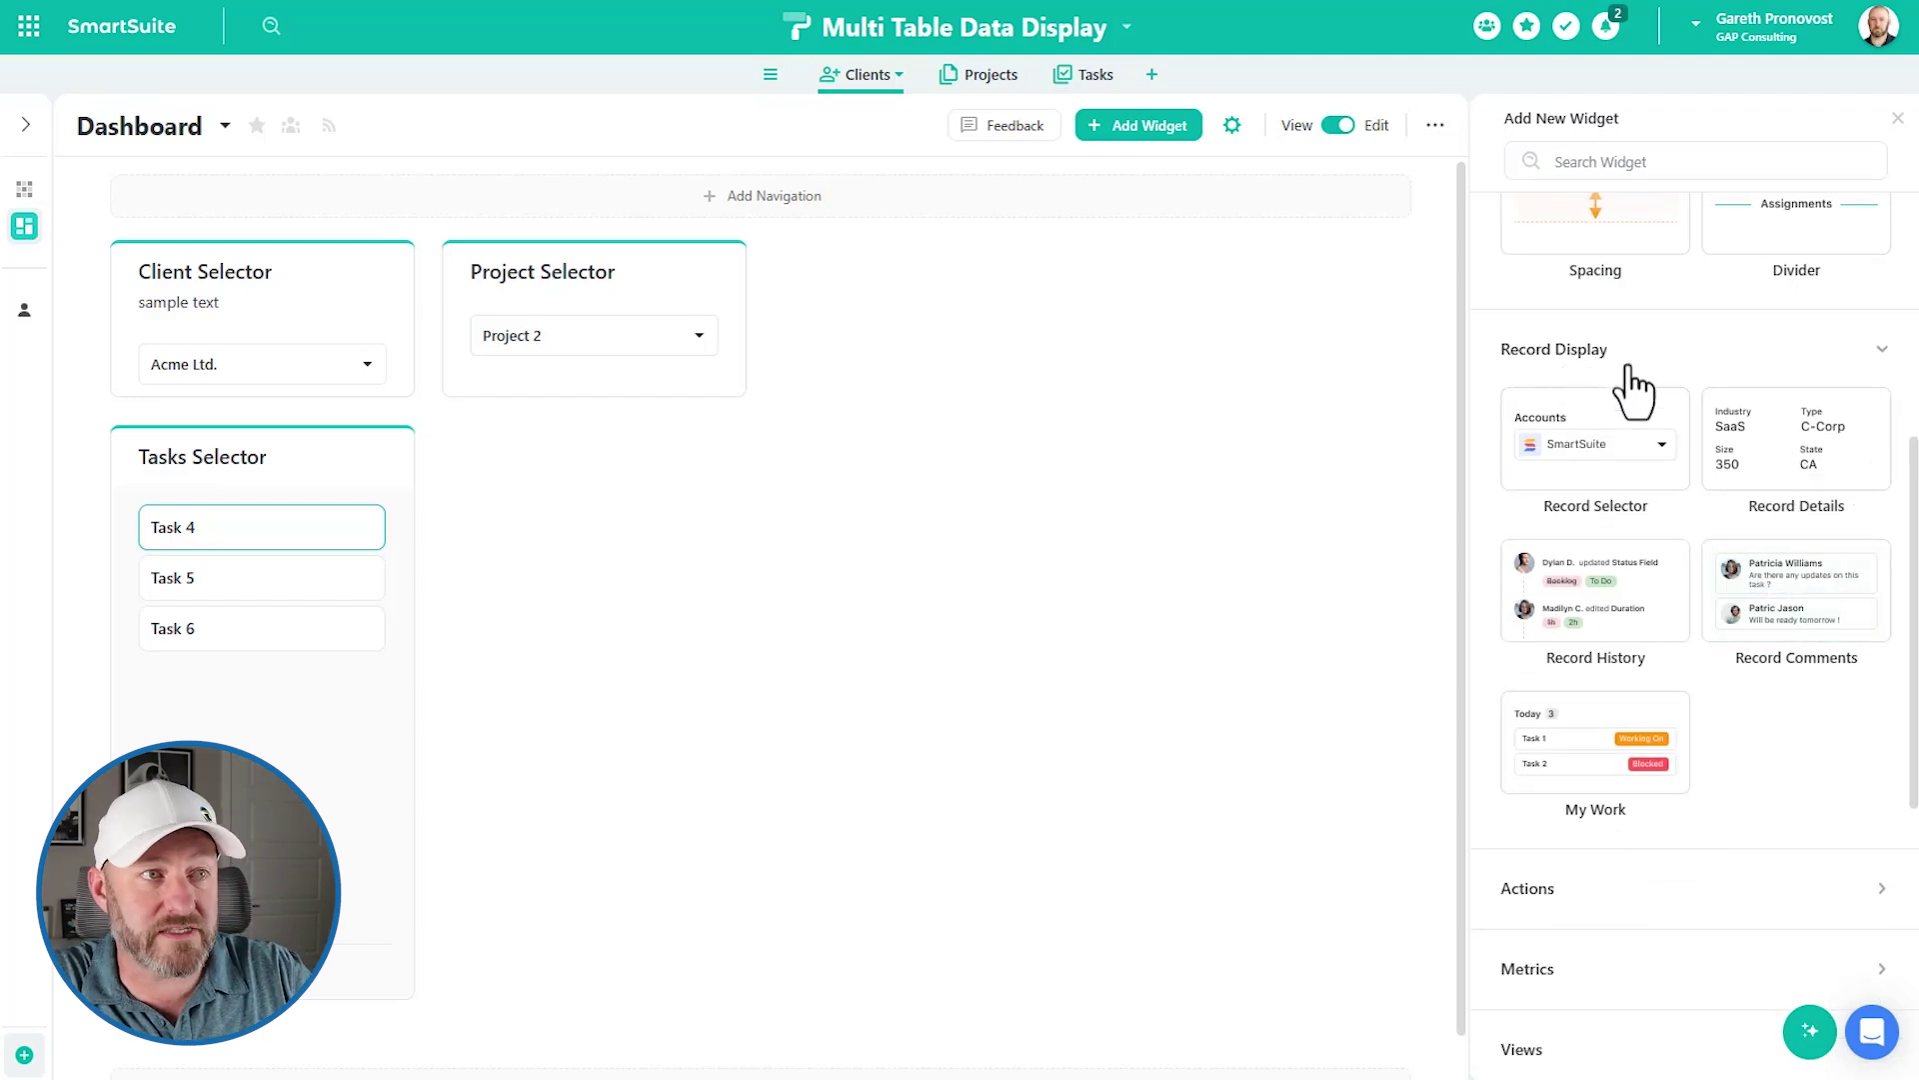
mouse_move(1778, 471)
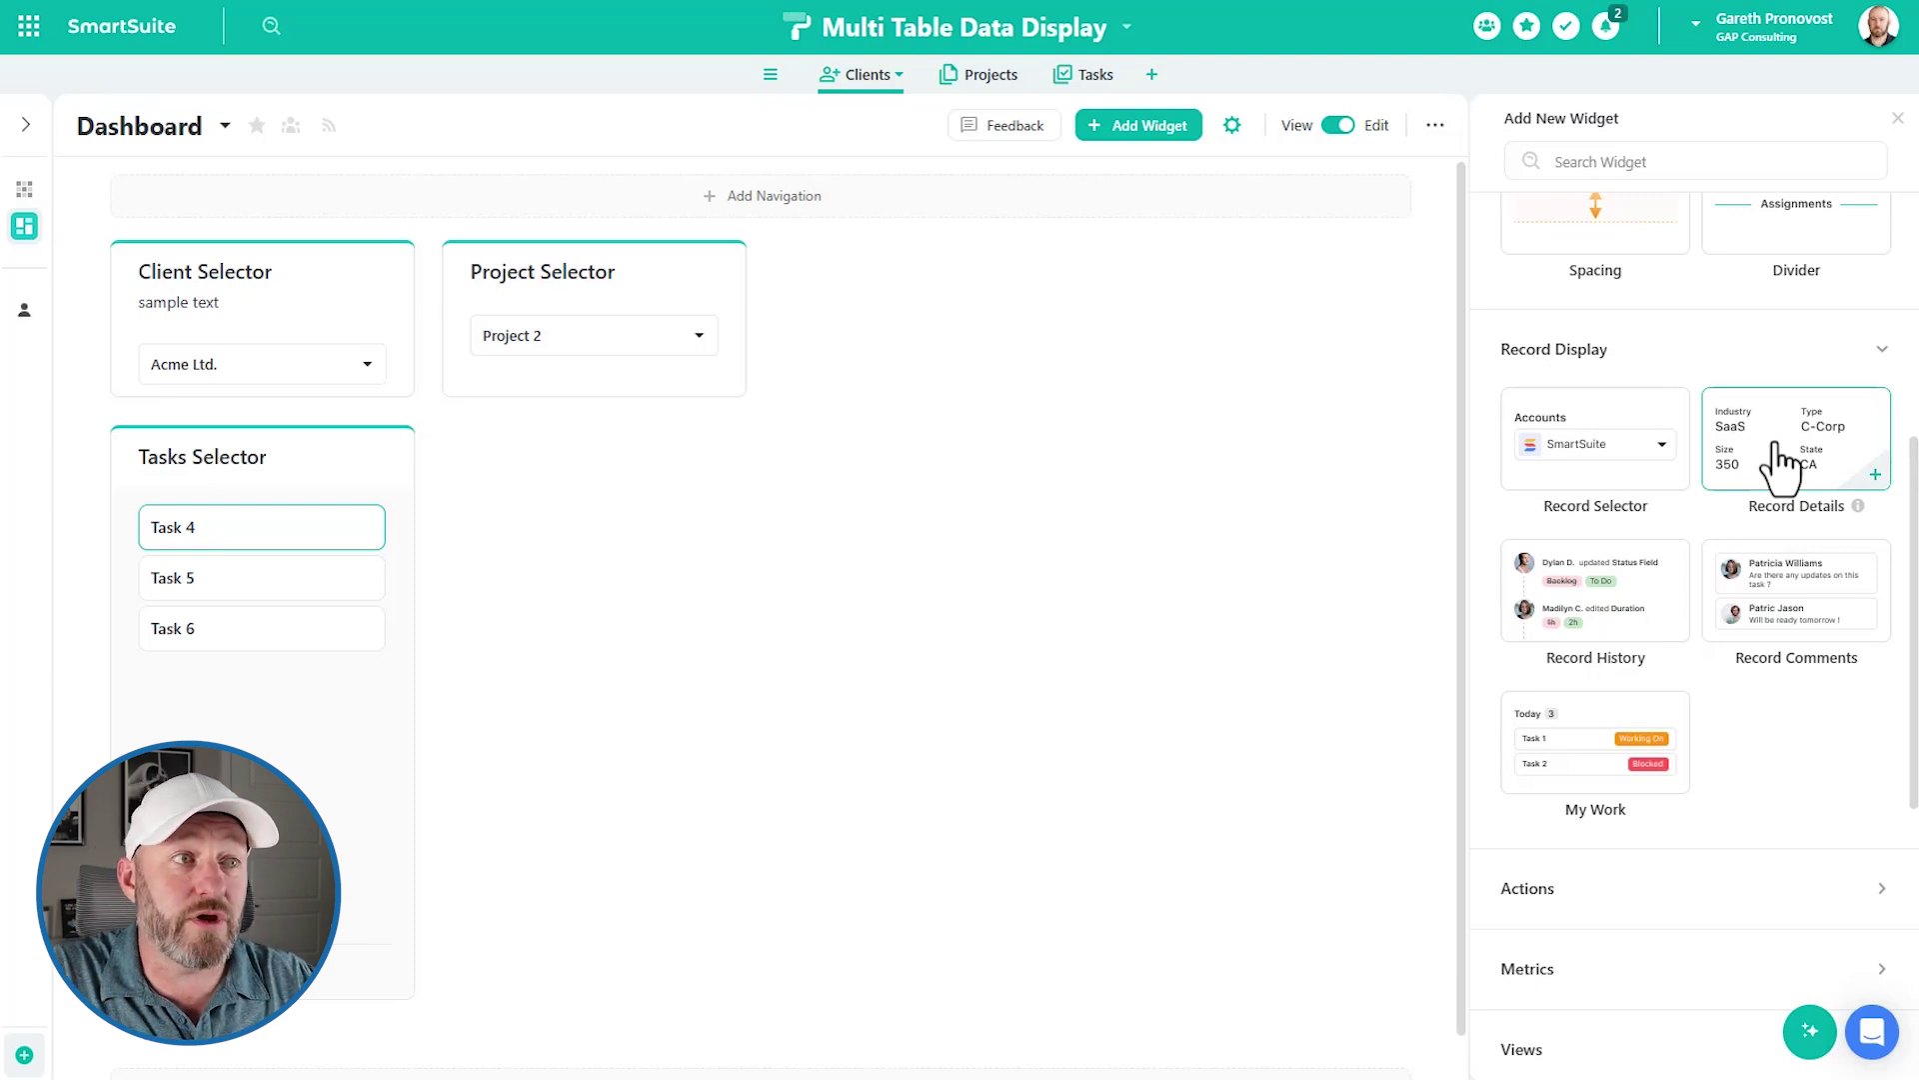
mouse_move(1822, 605)
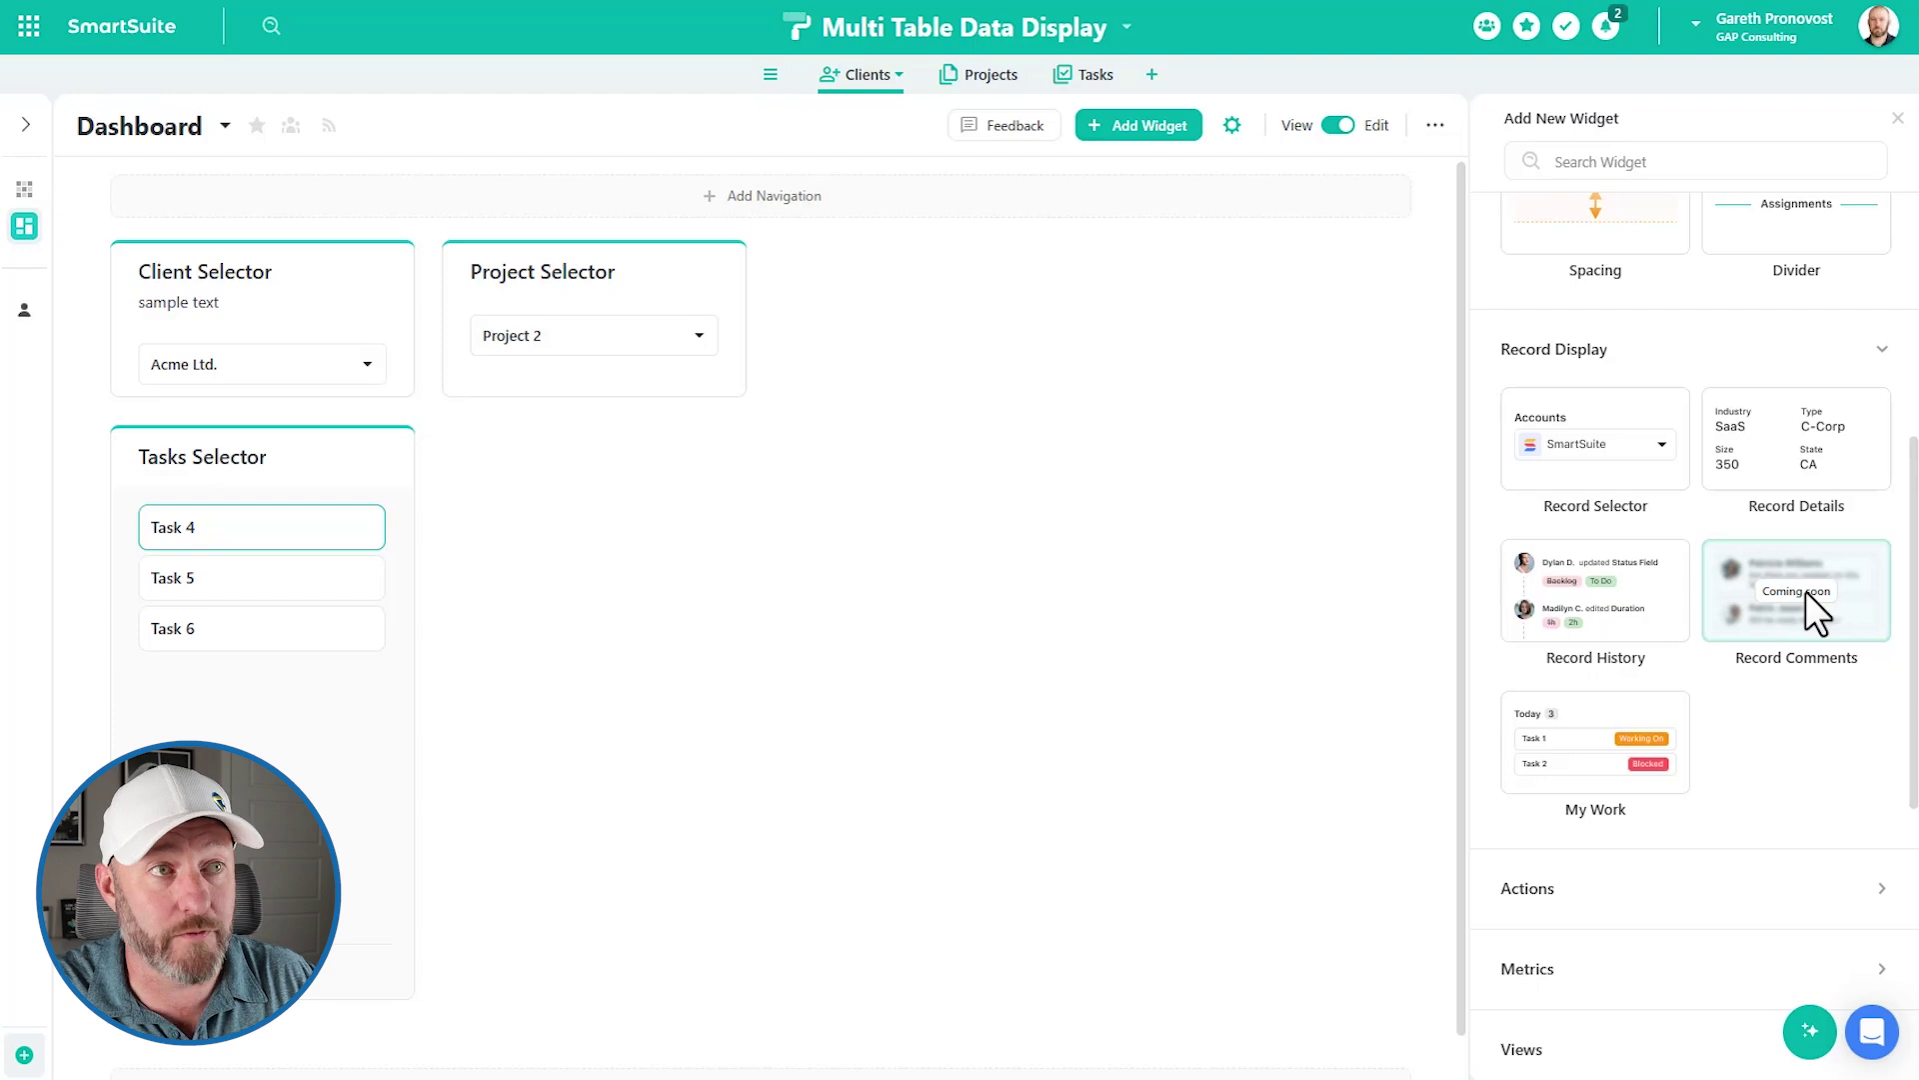
click(1789, 441)
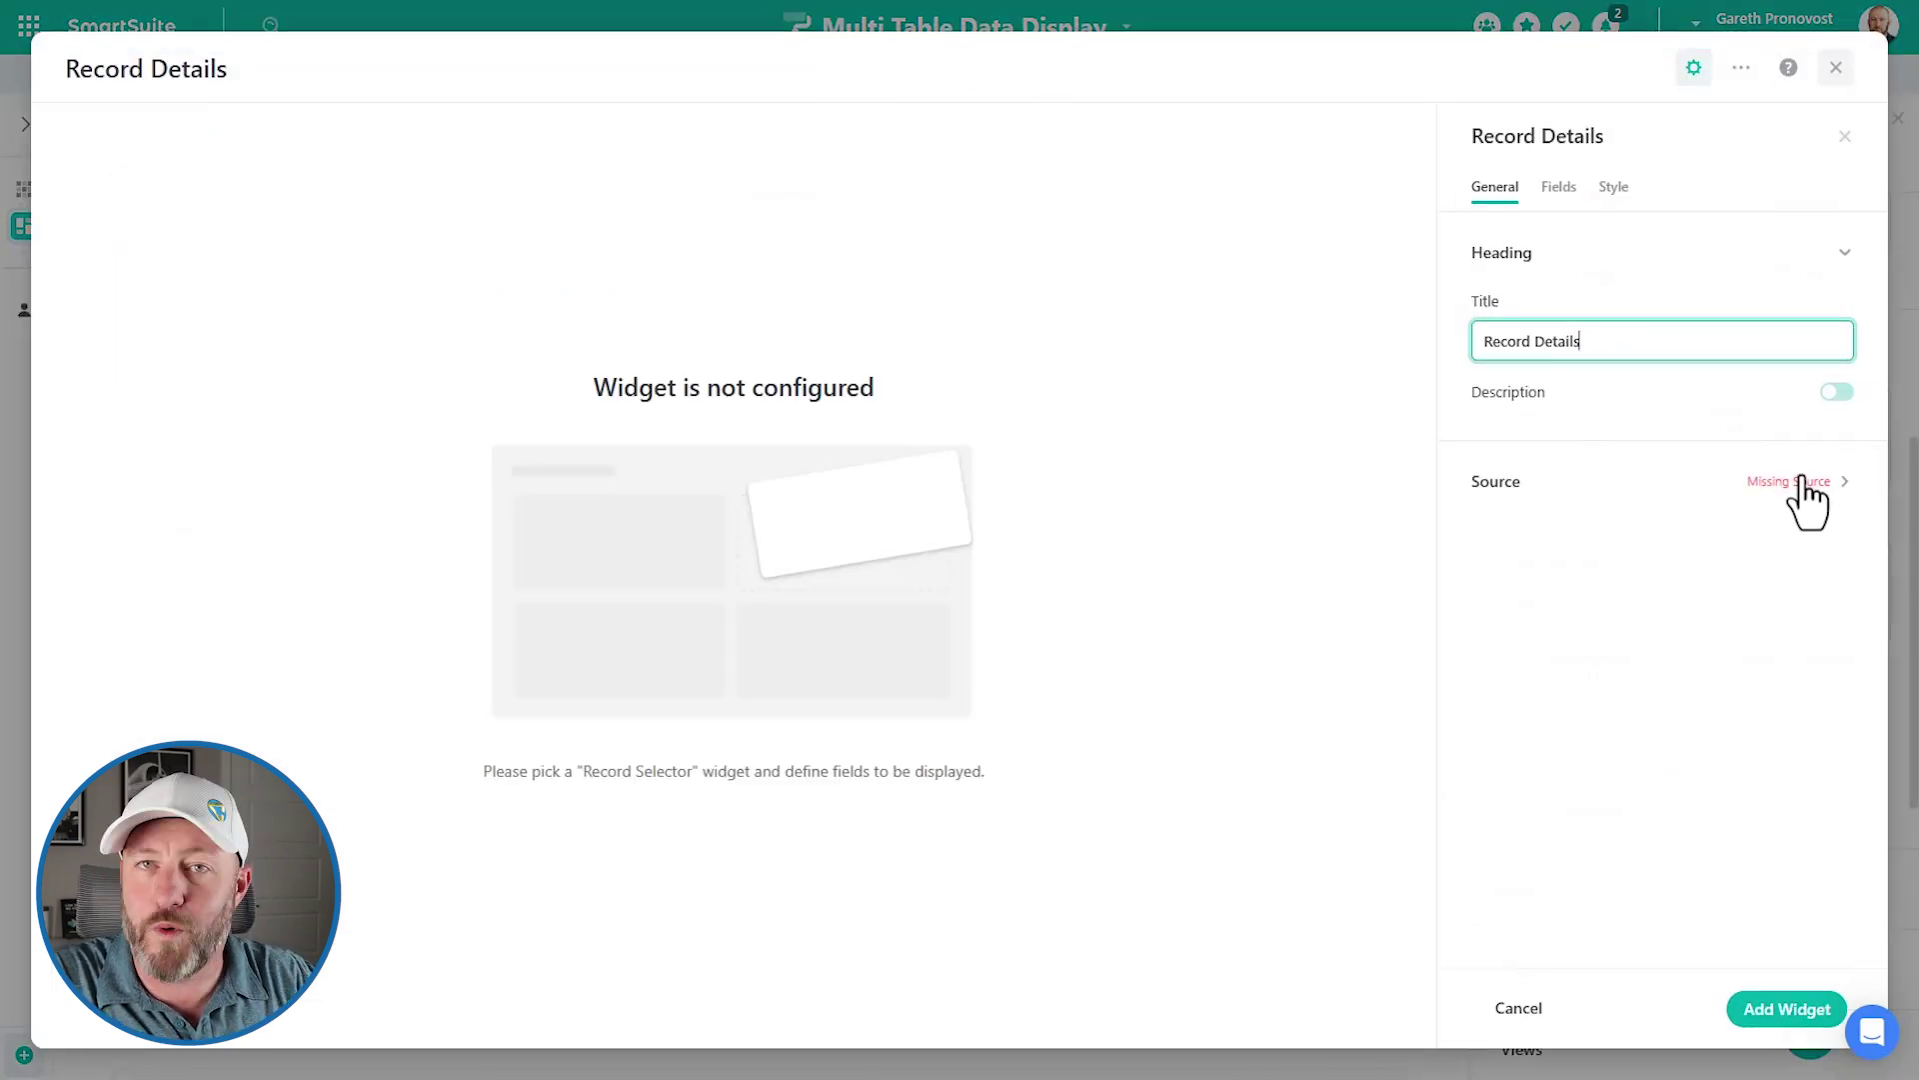
- Use the Tasks Selector as the Record Details widget's source
click(1799, 490)
click(1709, 544)
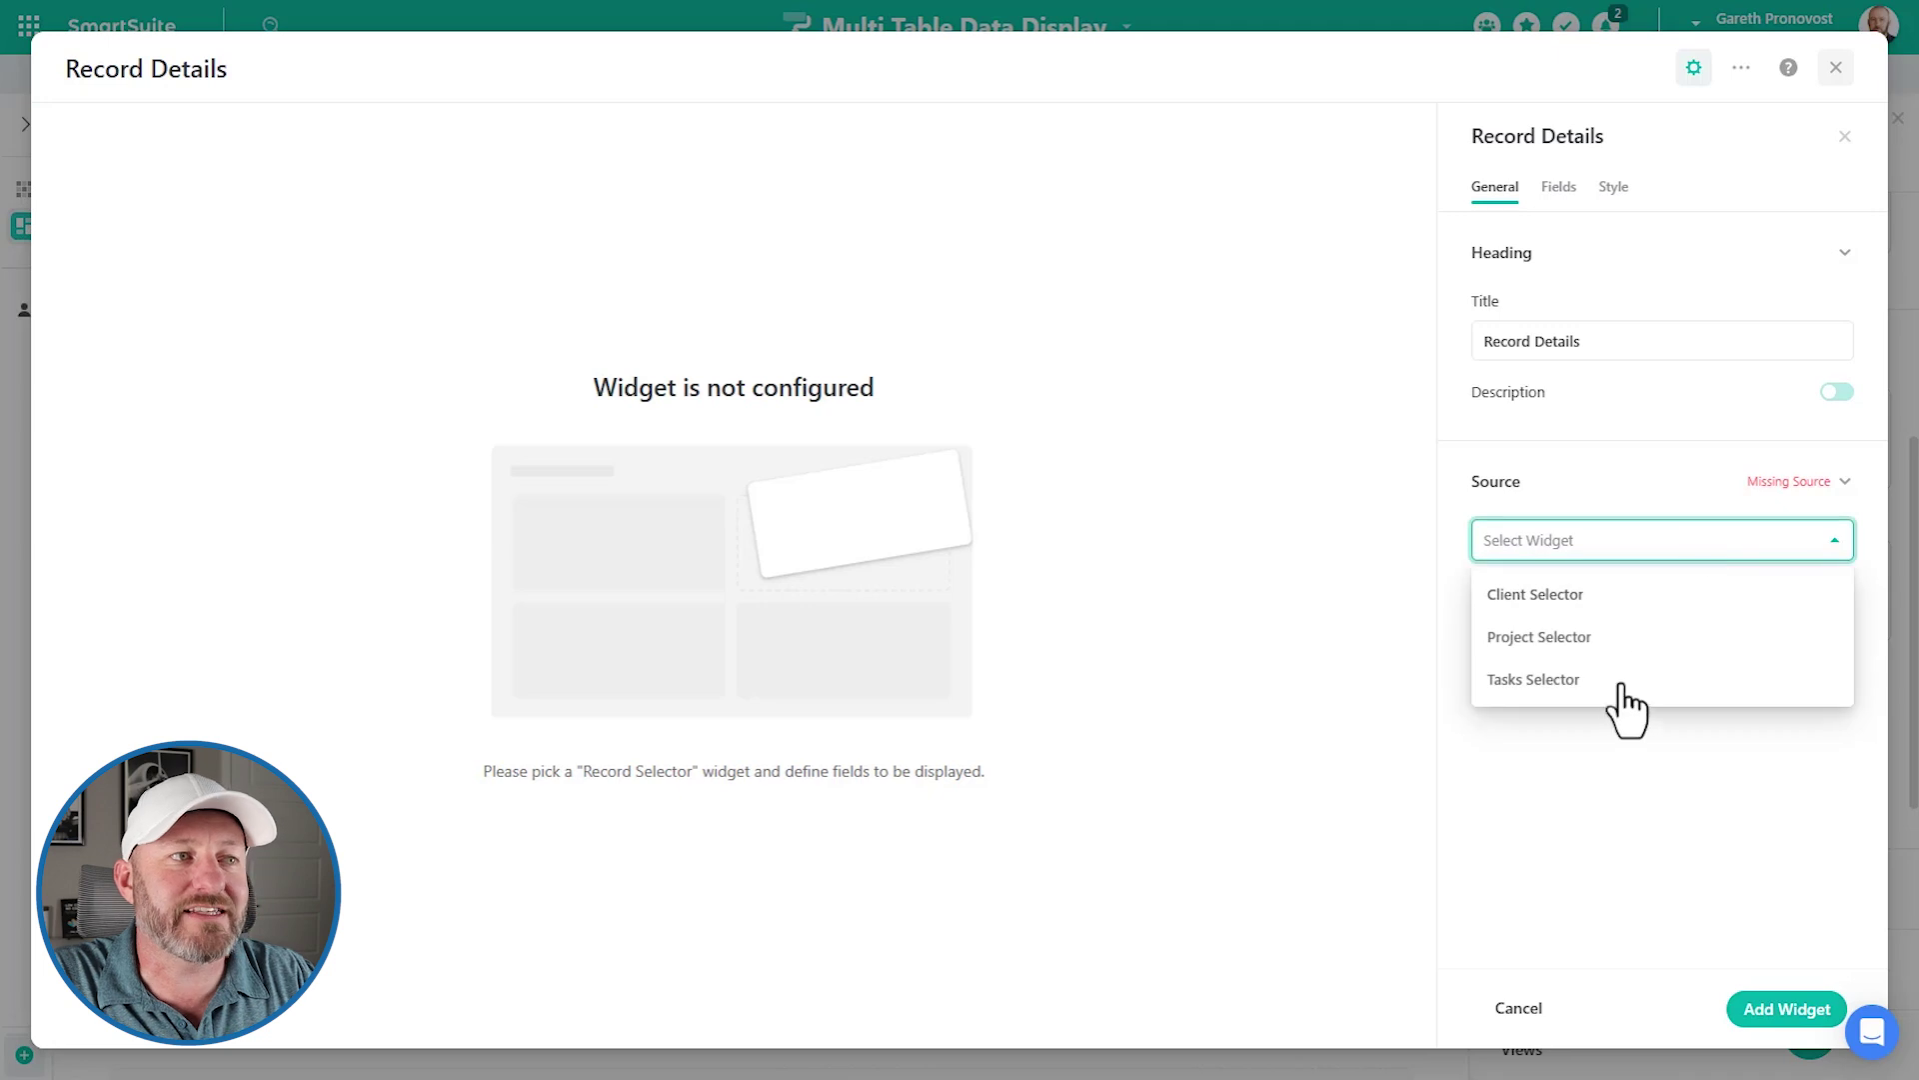
click(1611, 700)
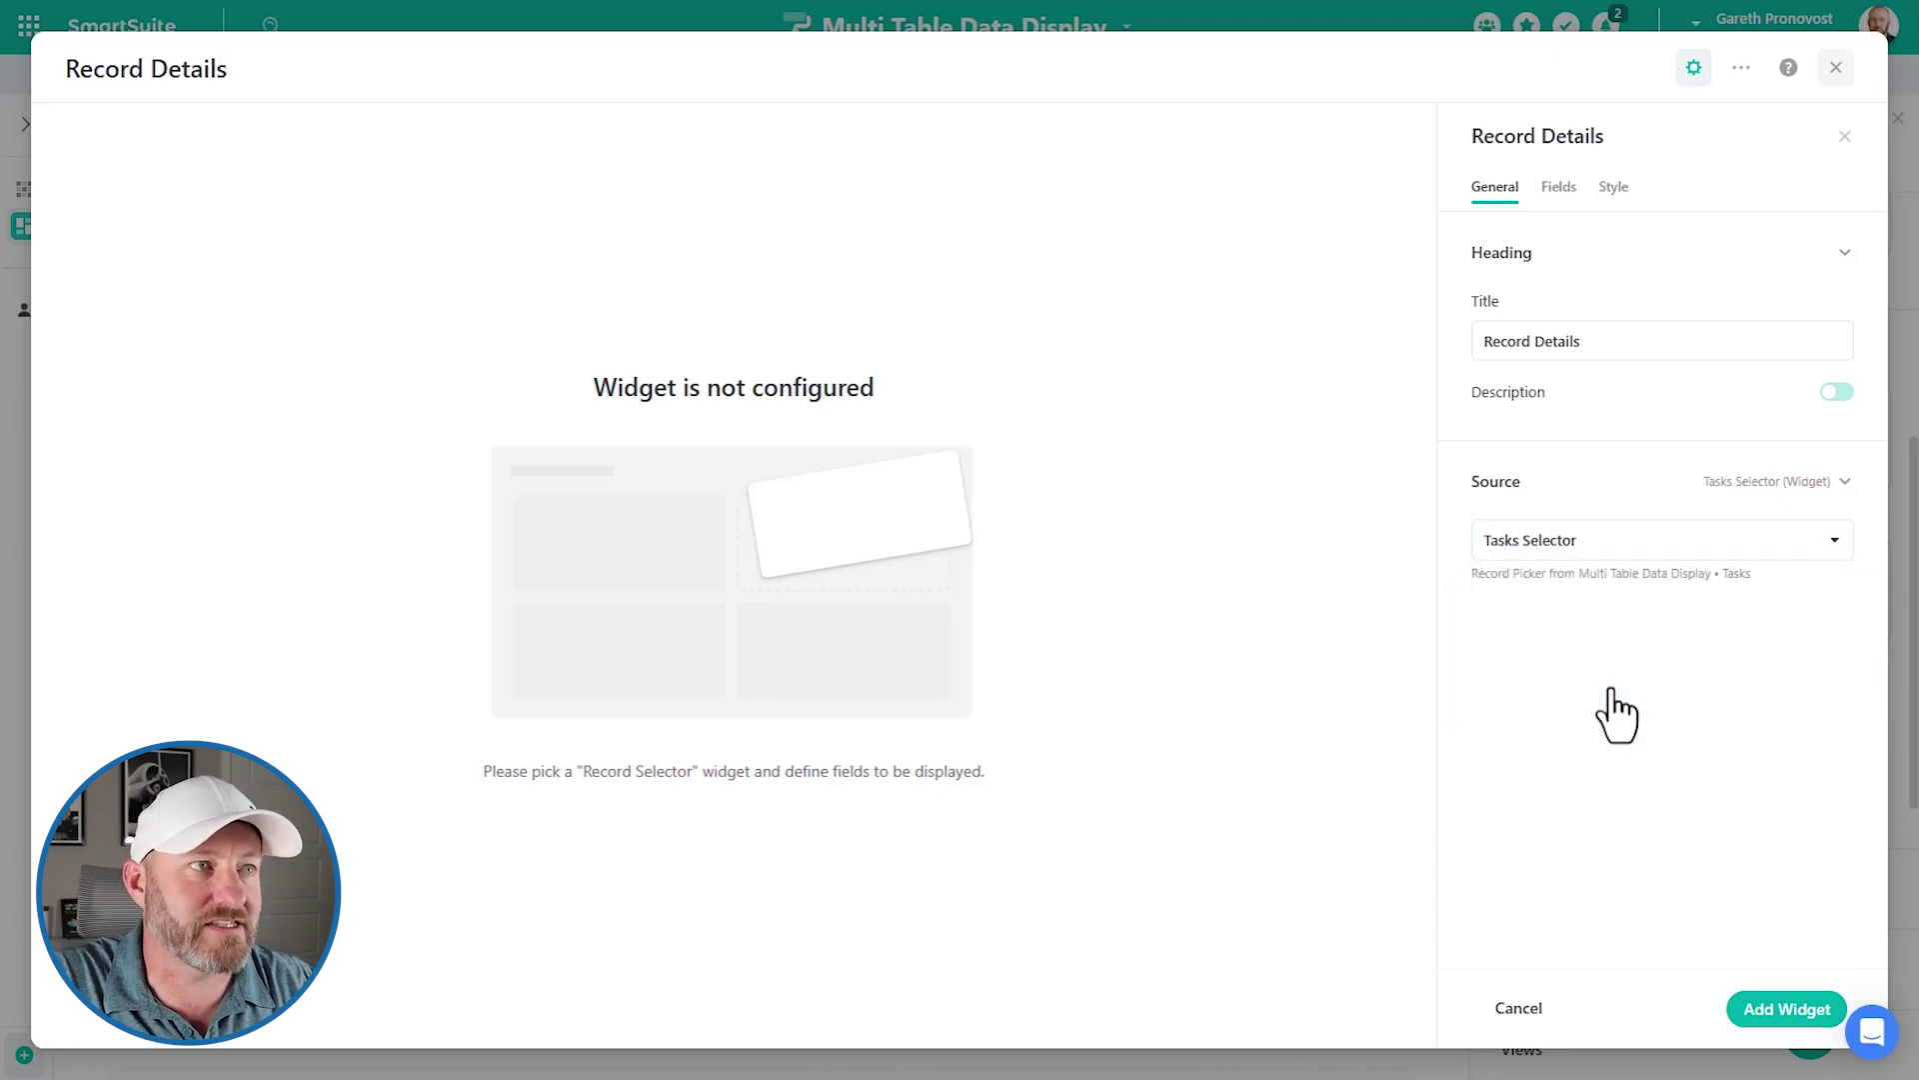
- Add the Status field with field width 3 and hidden help text, and apply it
click(1556, 190)
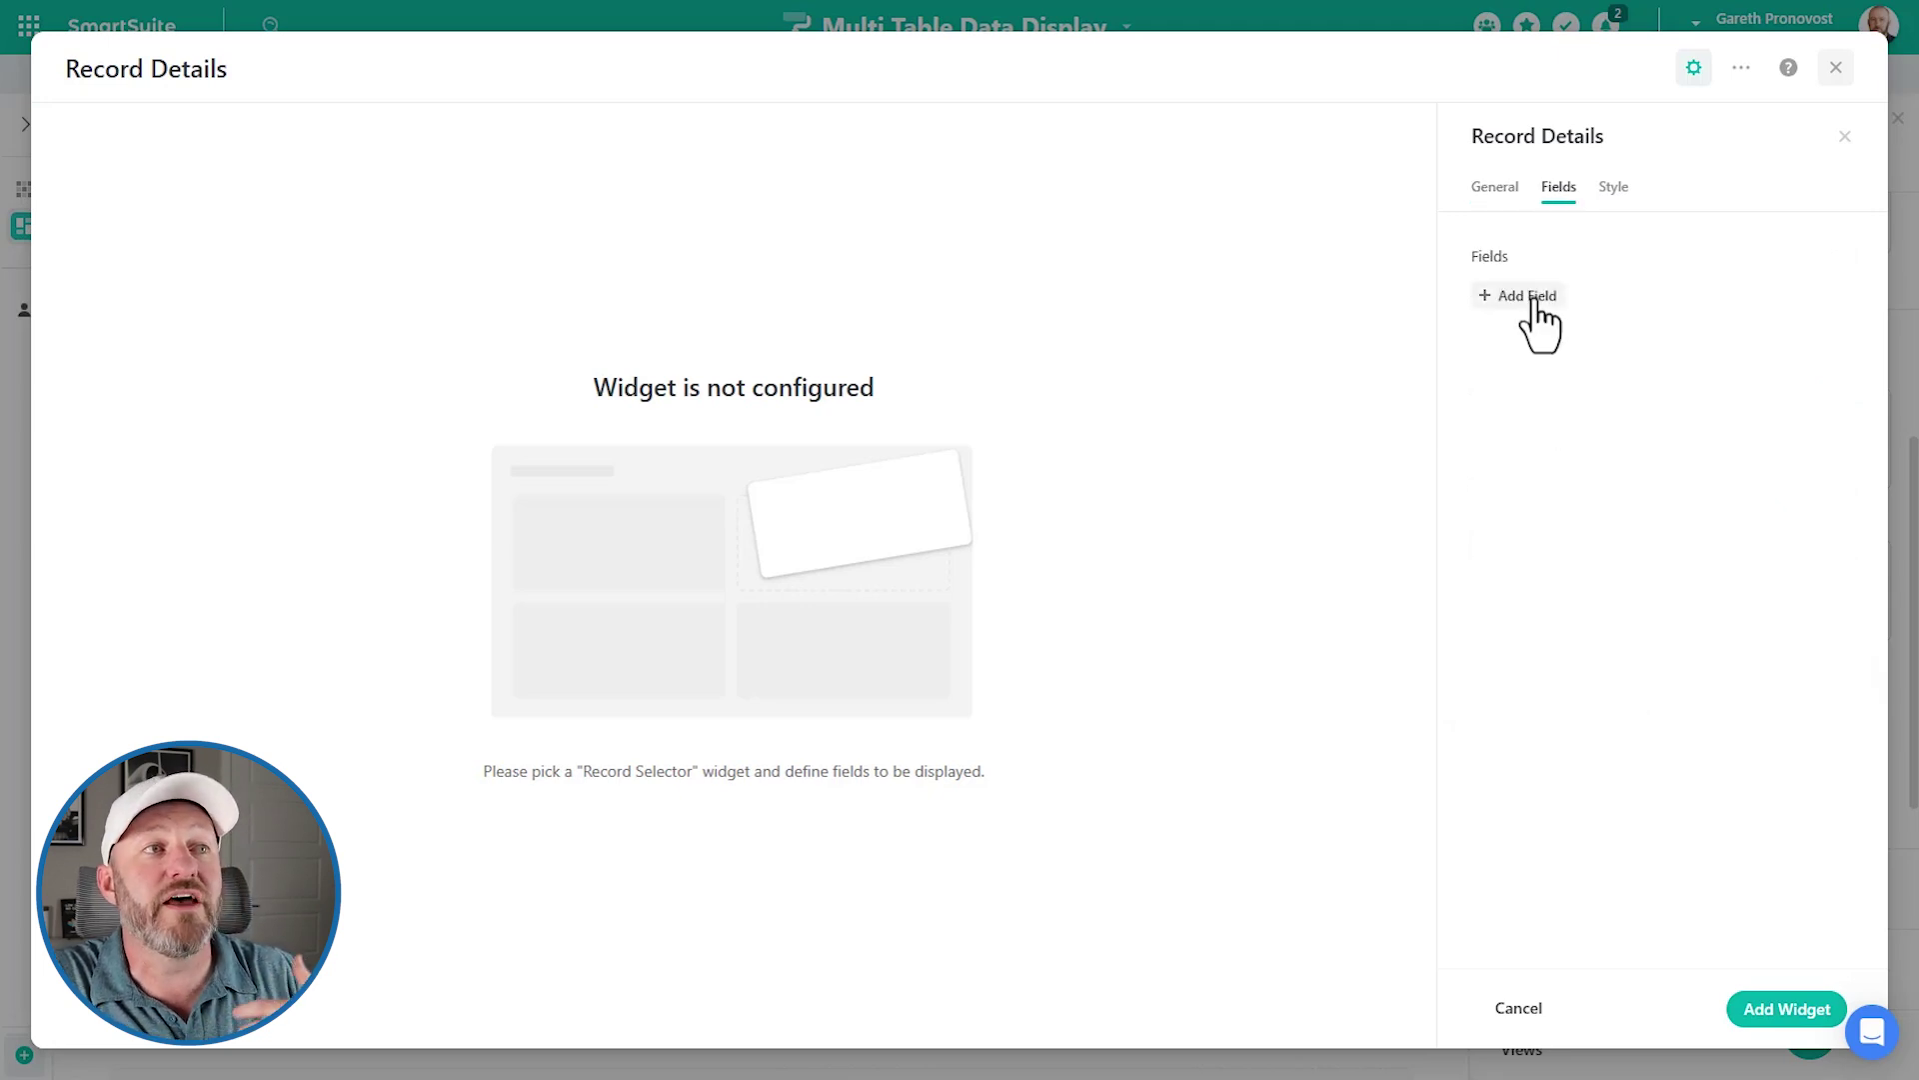
click(1535, 300)
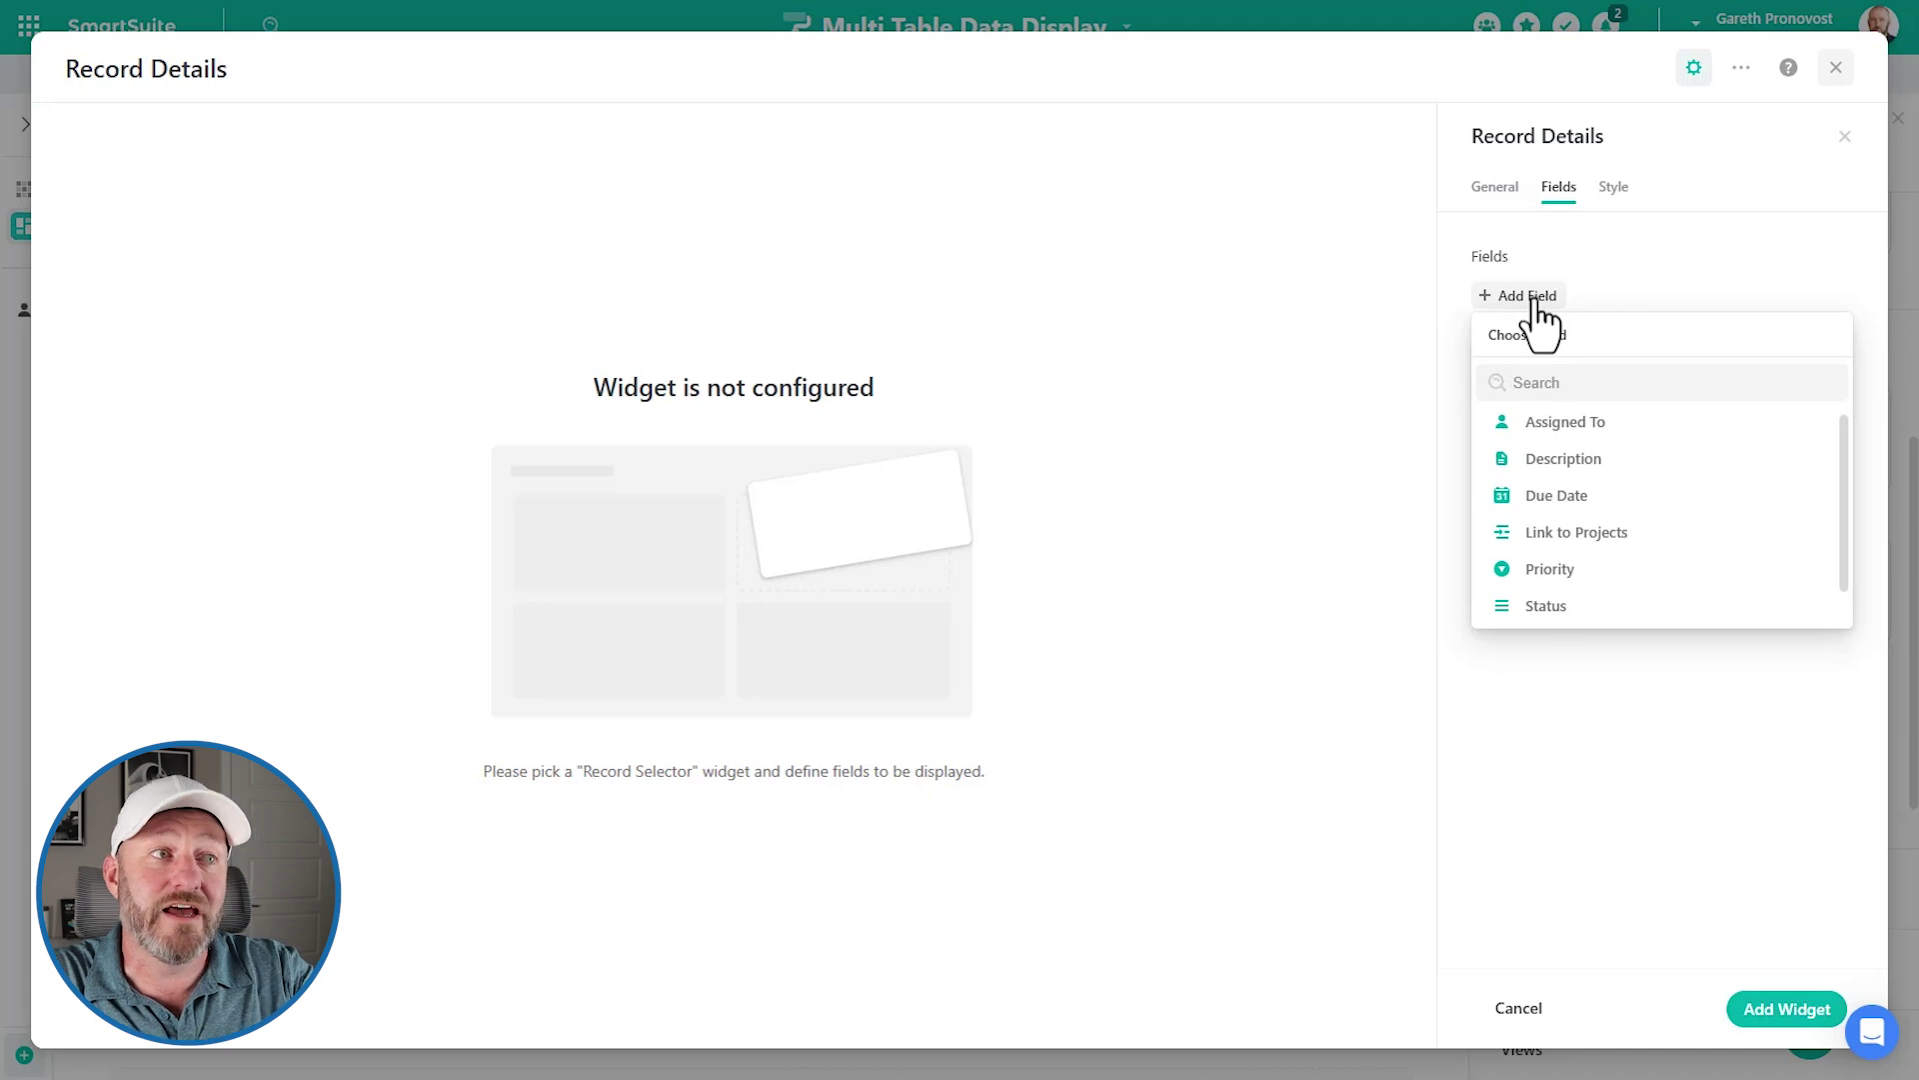
scroll(1585, 514, down, 1)
click(1561, 577)
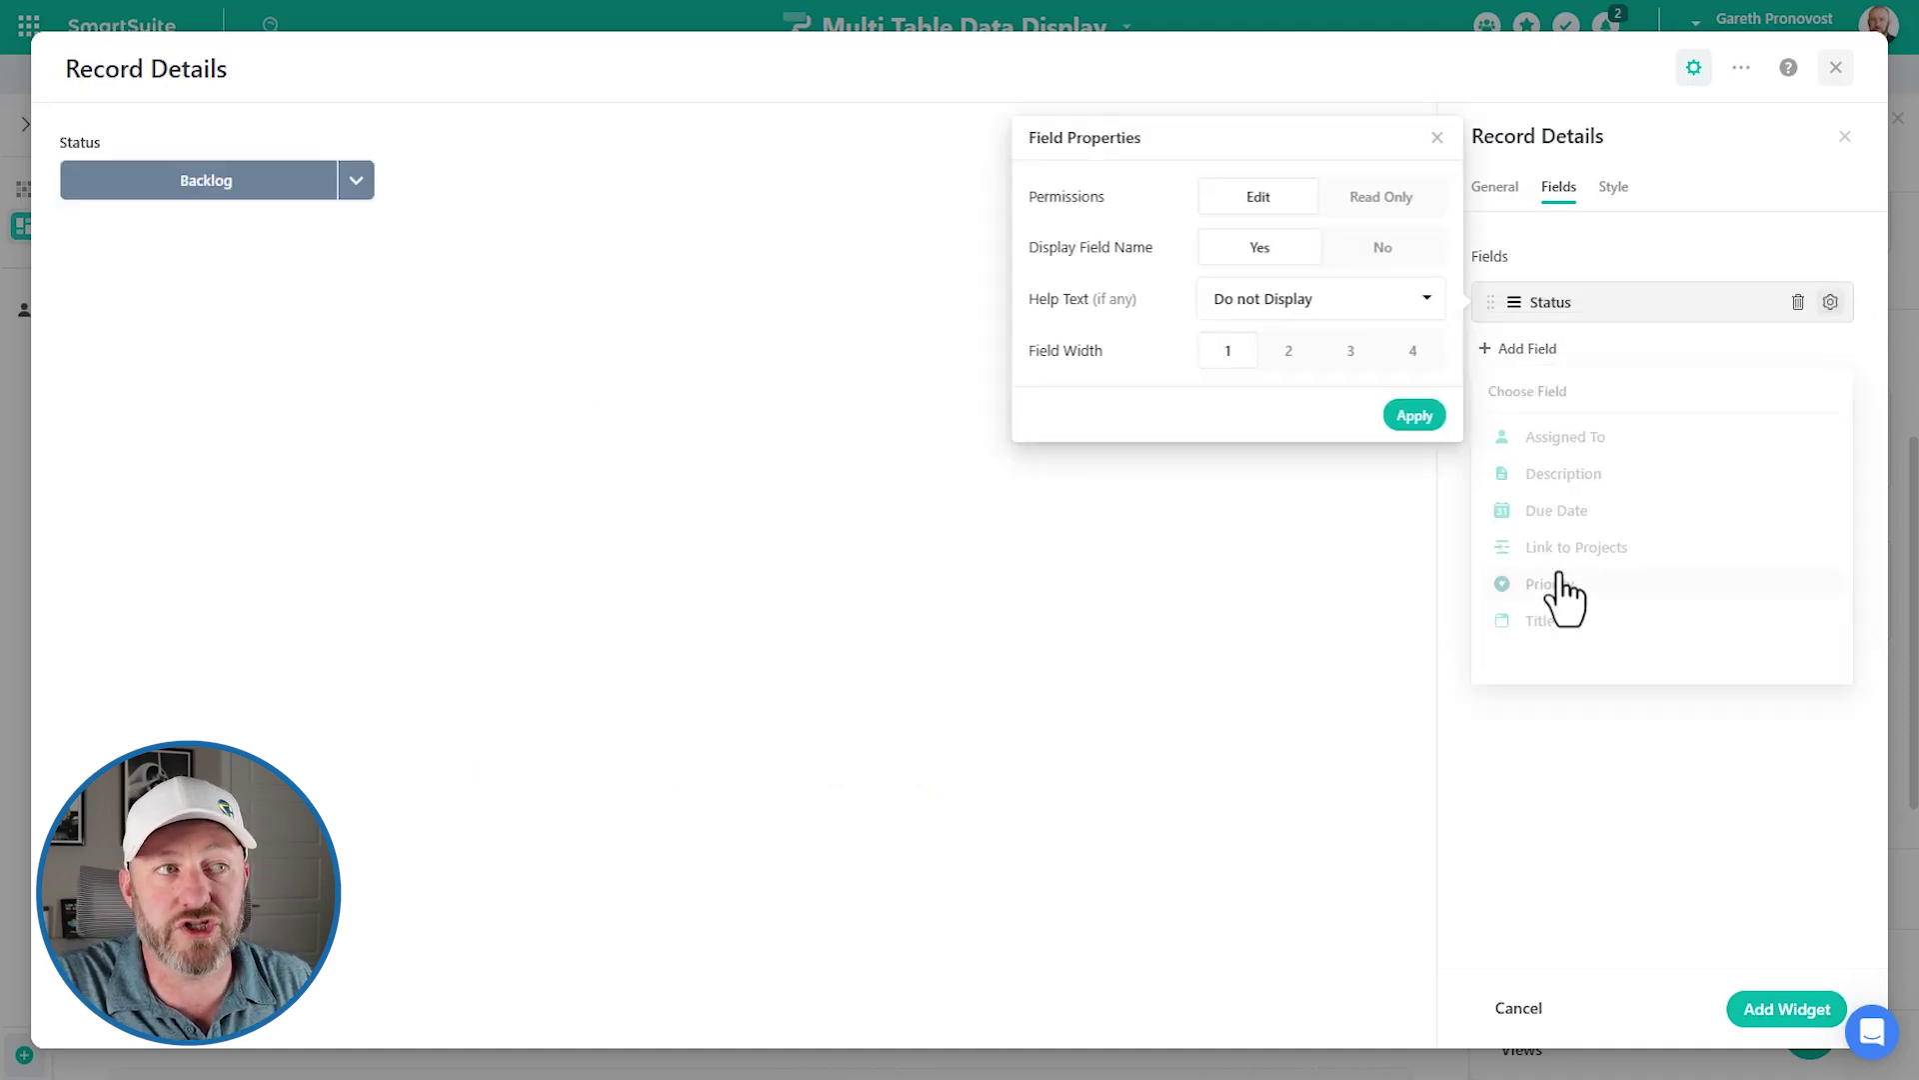
click(1285, 352)
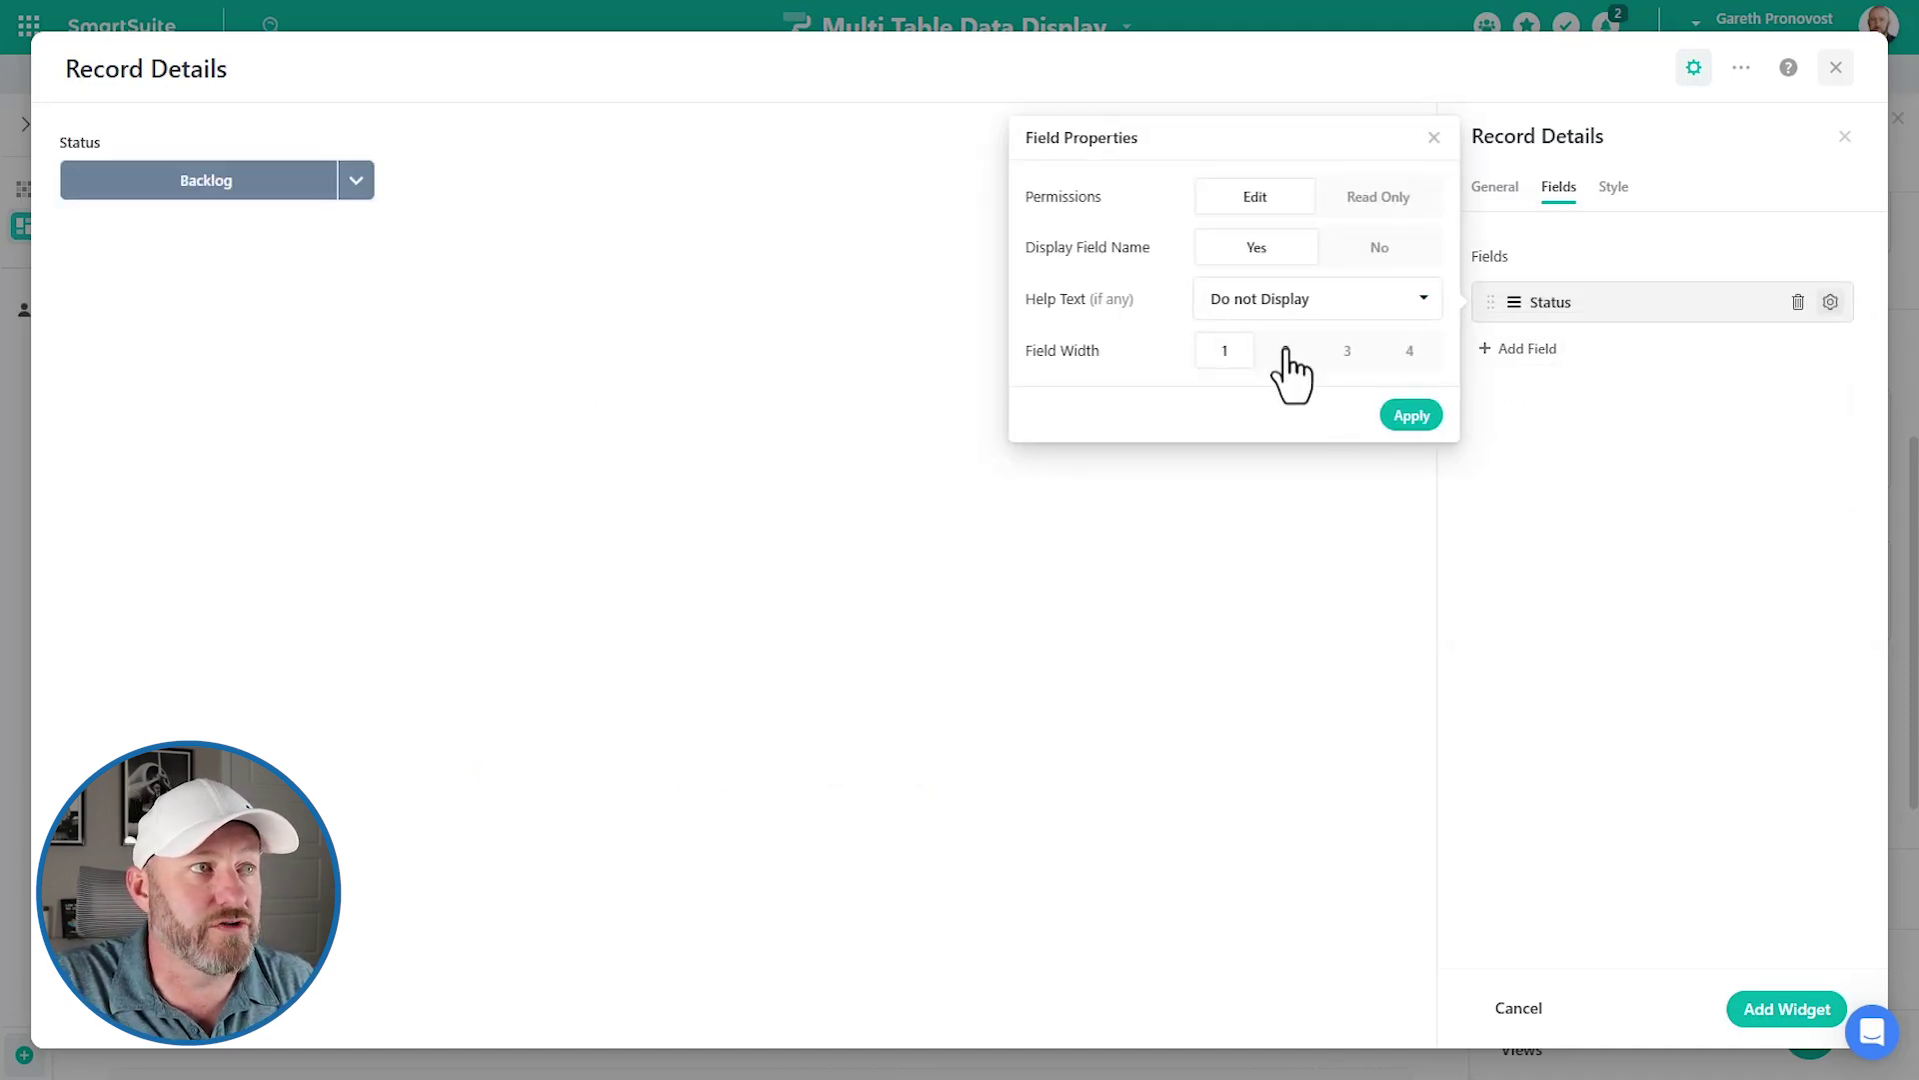
click(1335, 351)
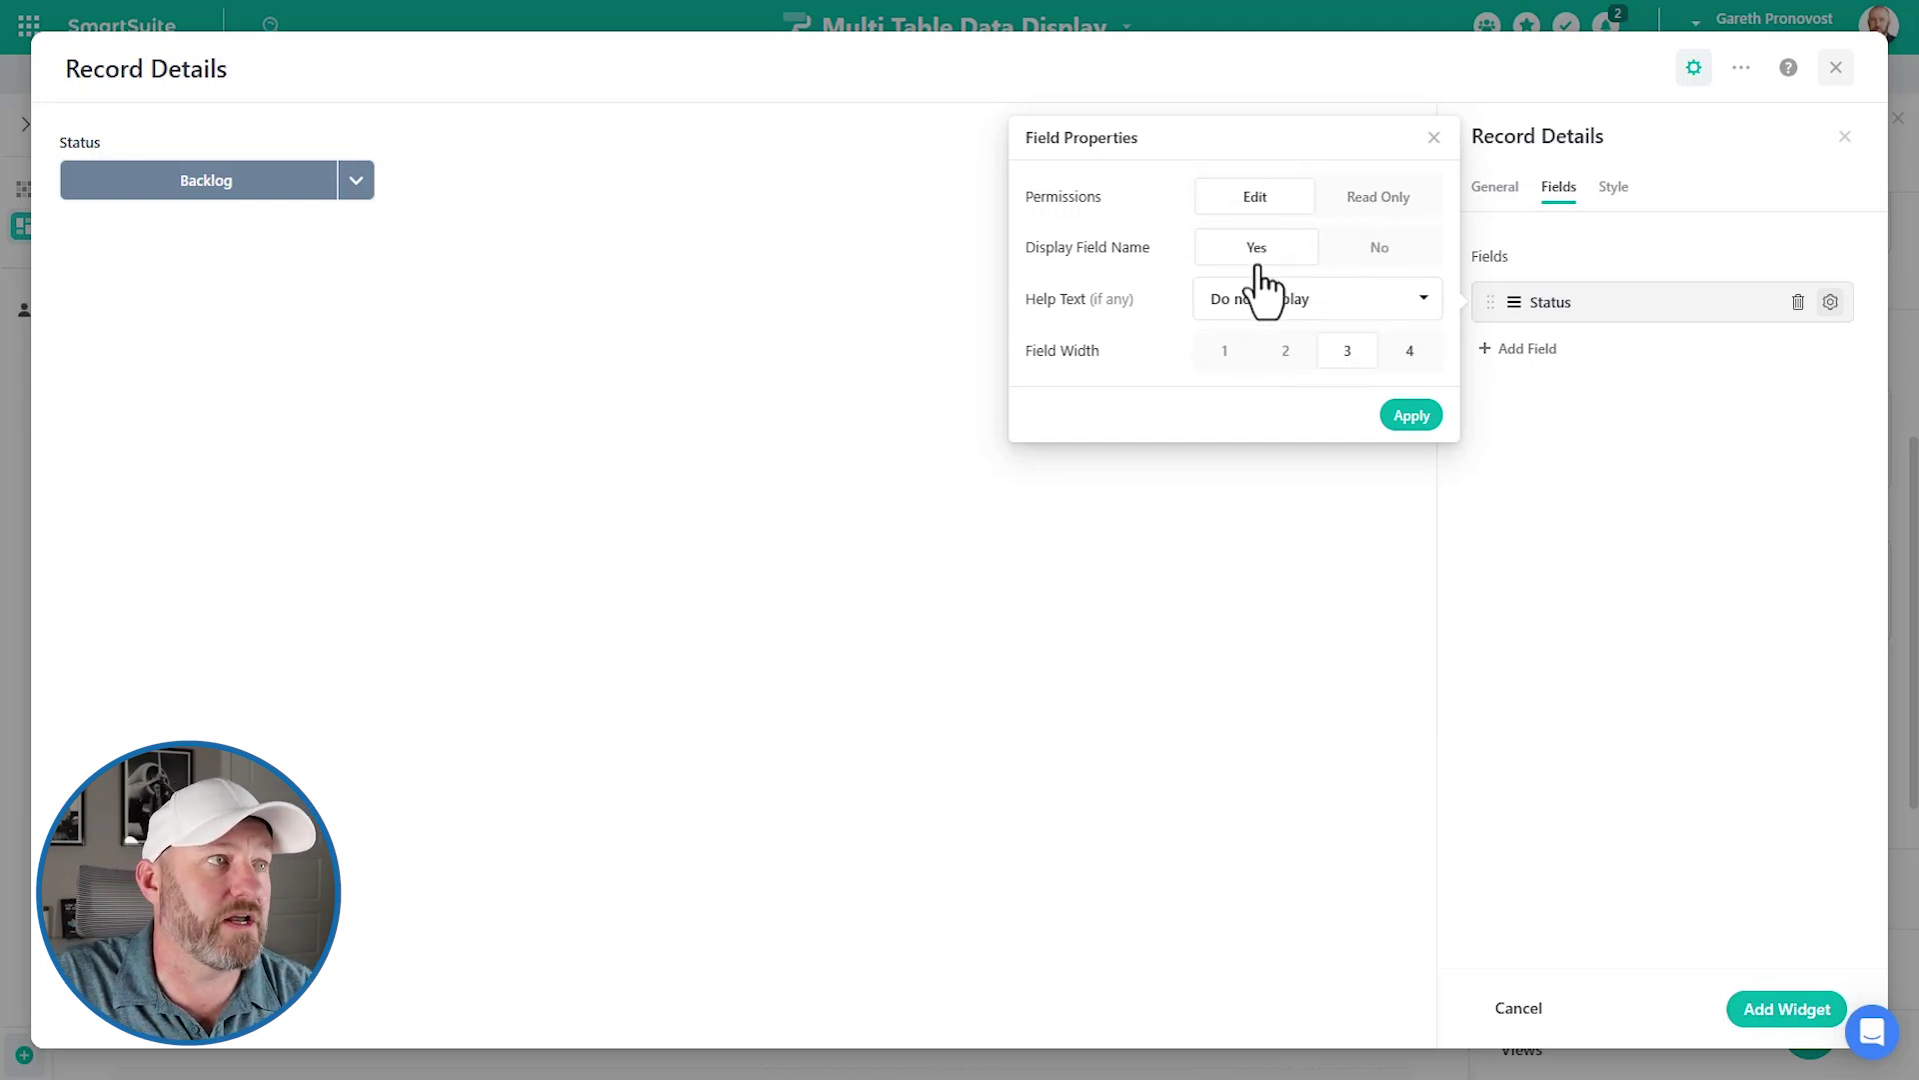
click(1310, 305)
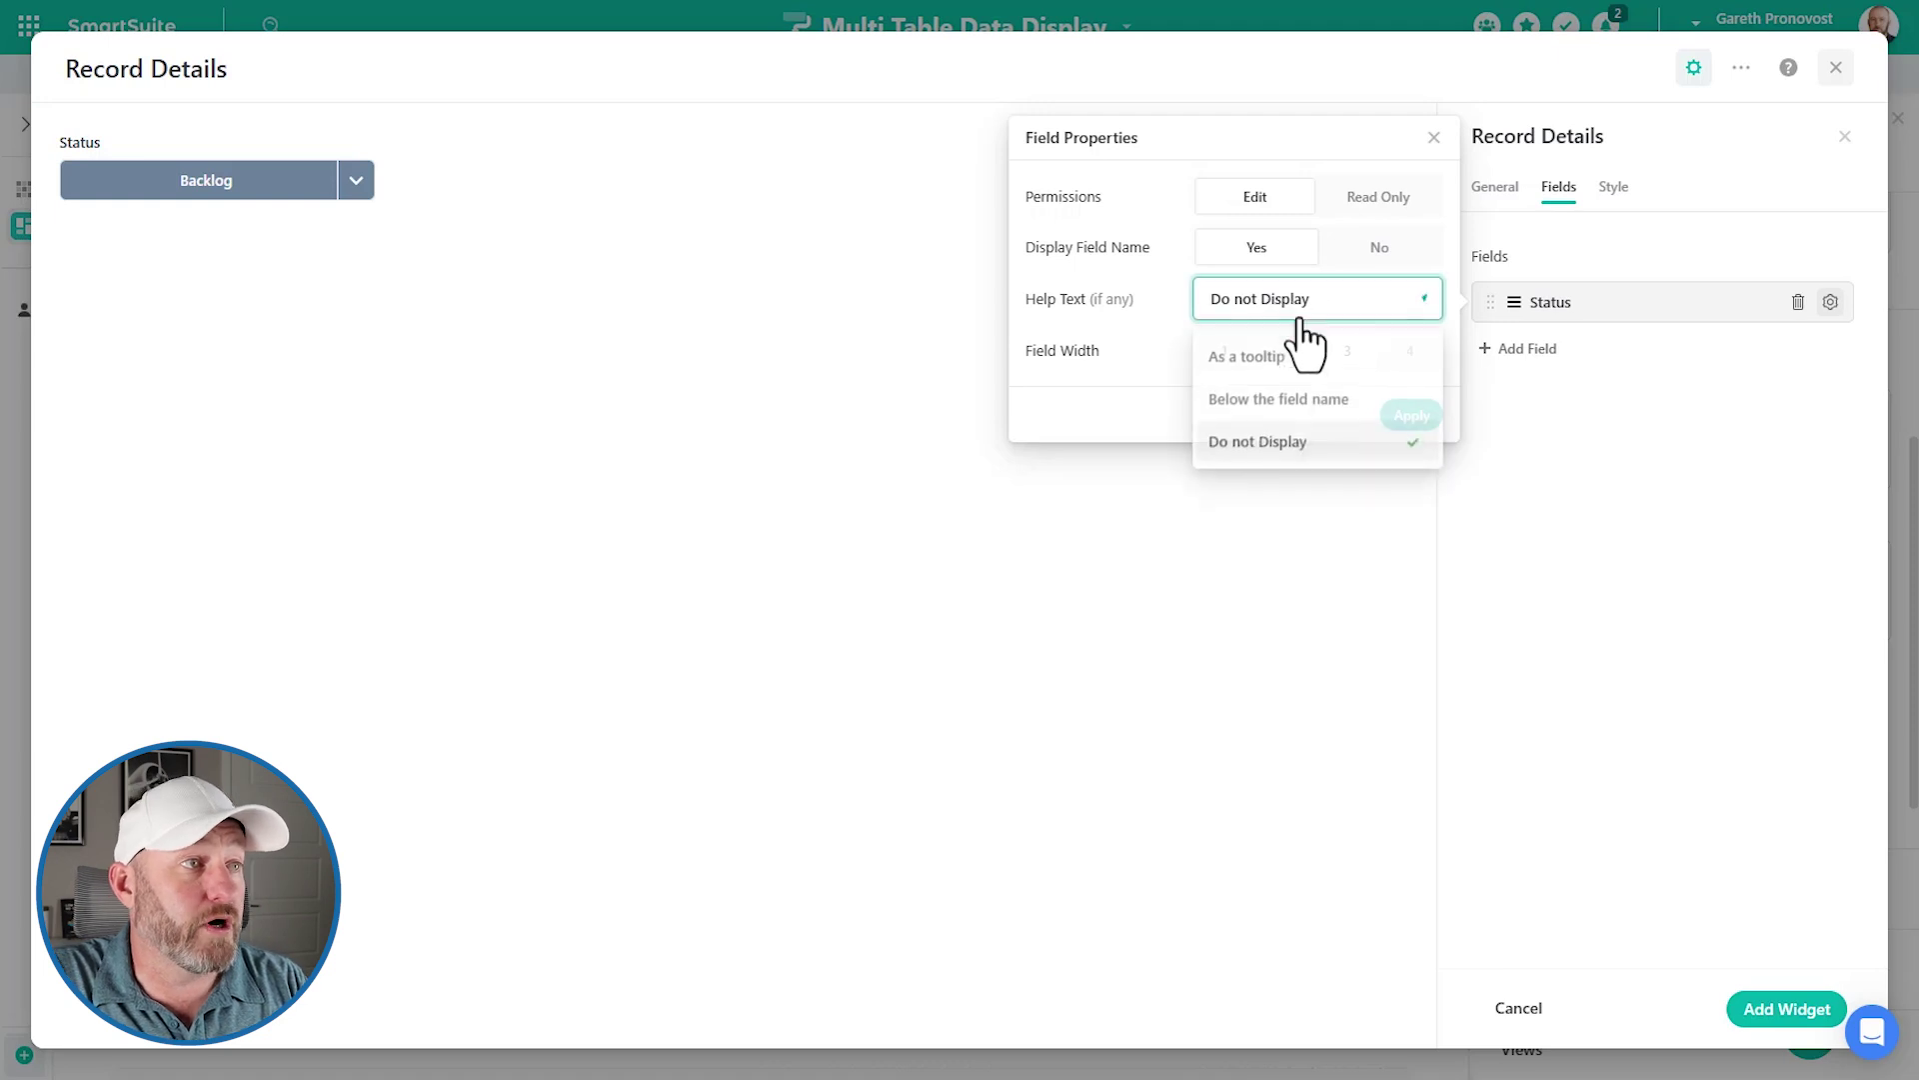
click(1277, 321)
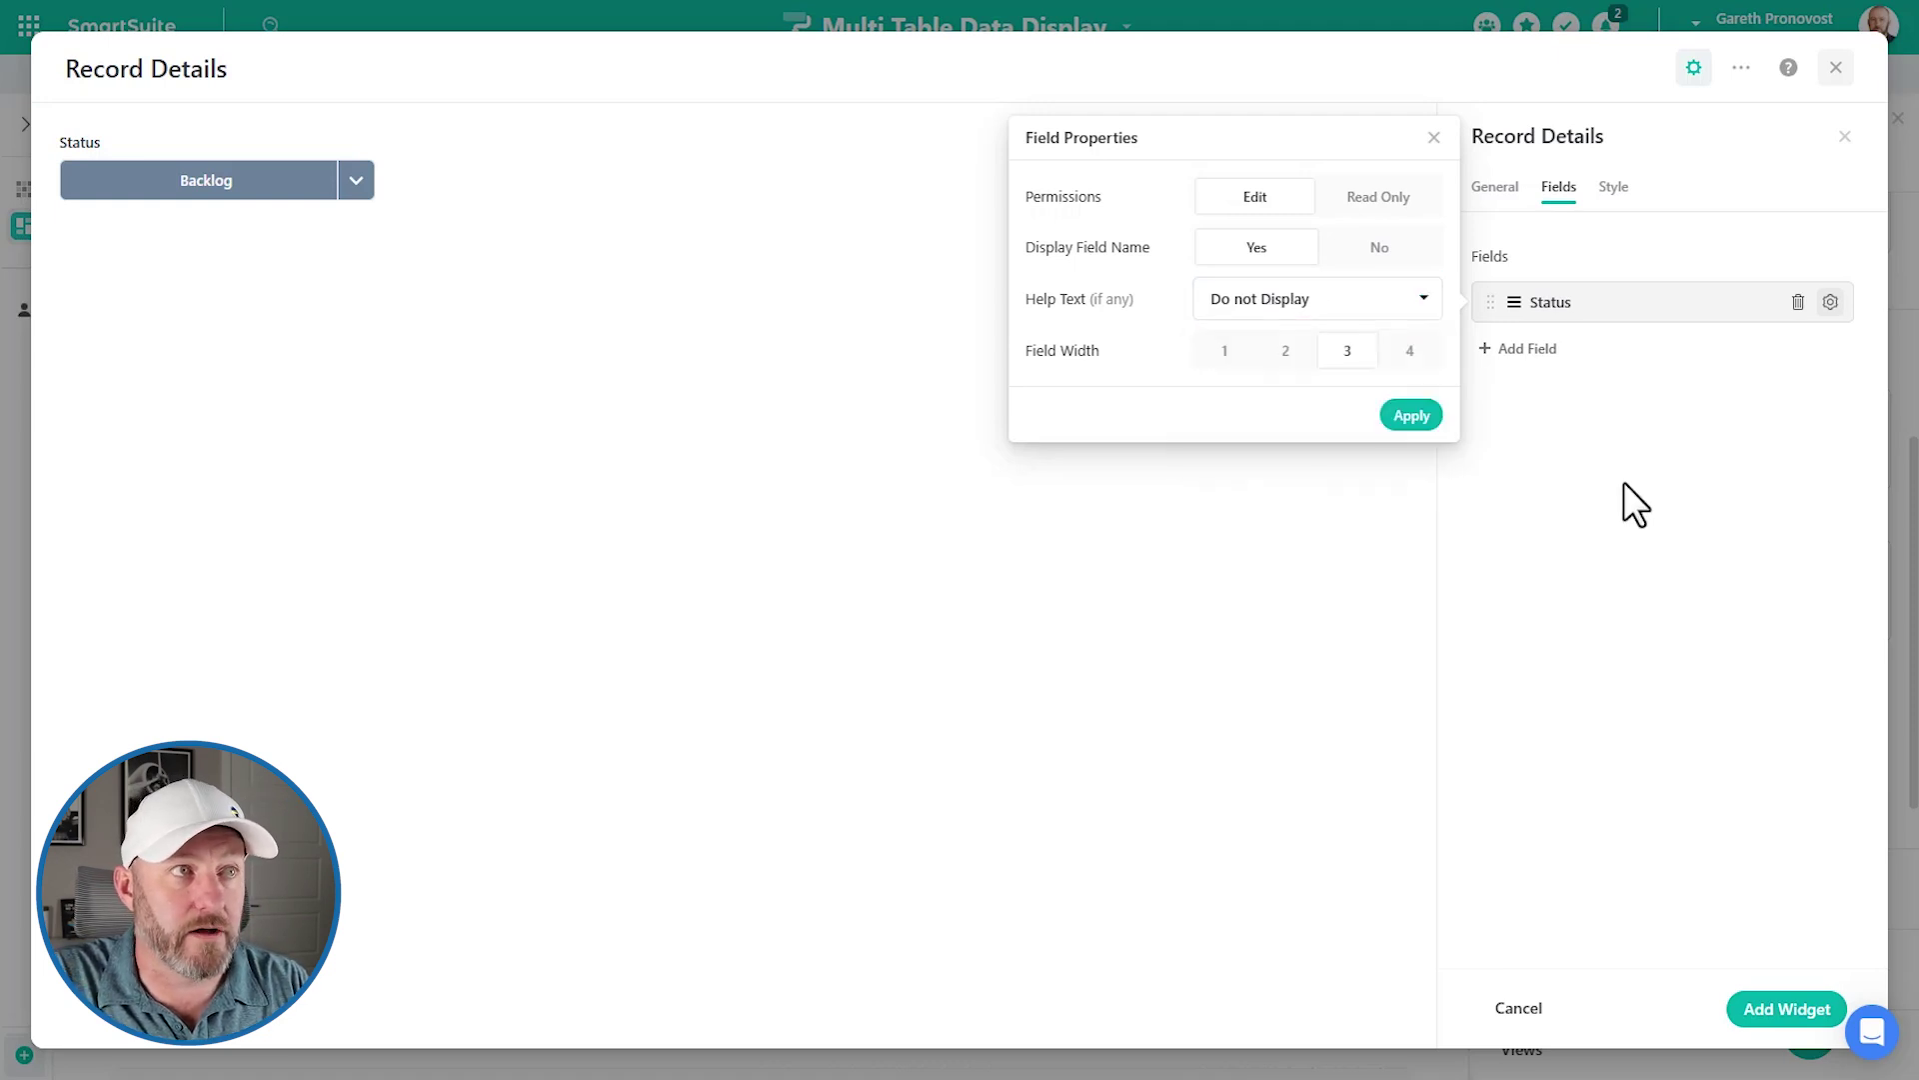
click(1545, 391)
click(1521, 349)
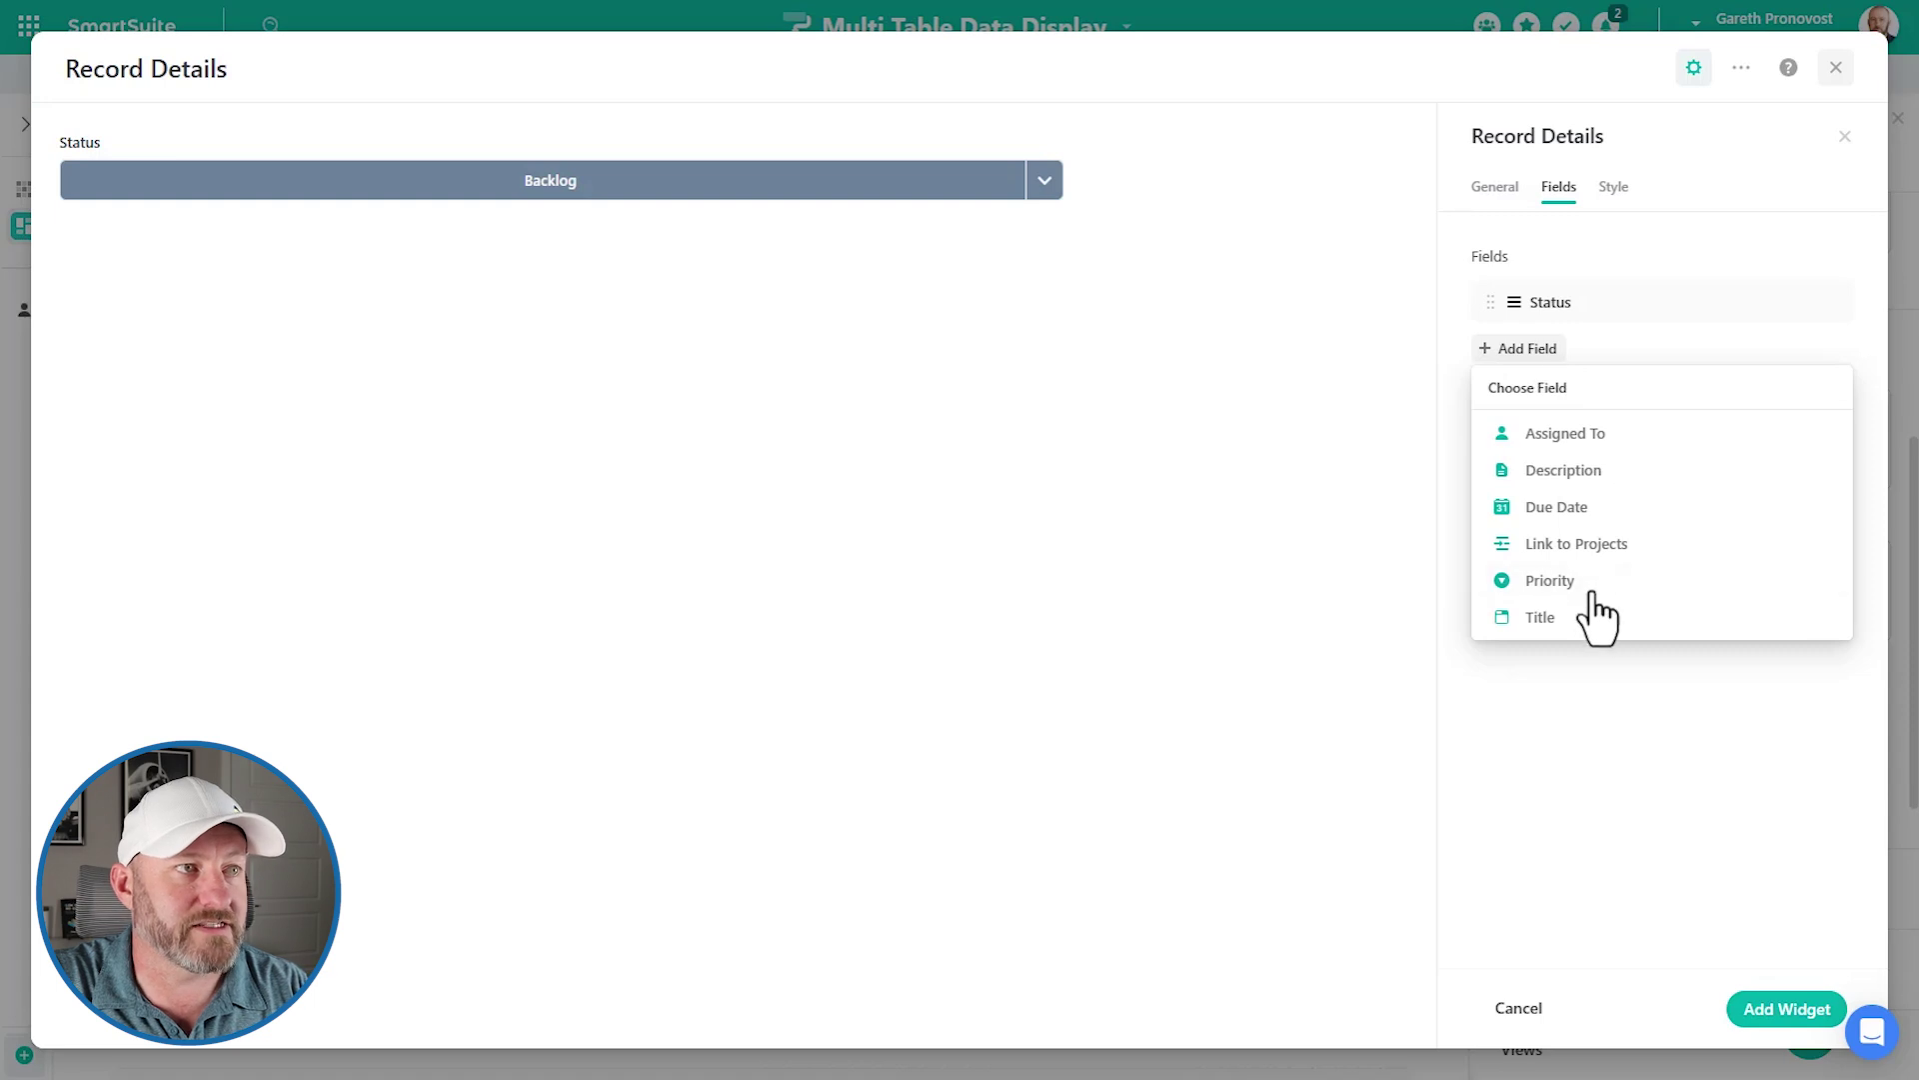
- Add the Assigned To field and a Due Date field with width 2
click(1563, 435)
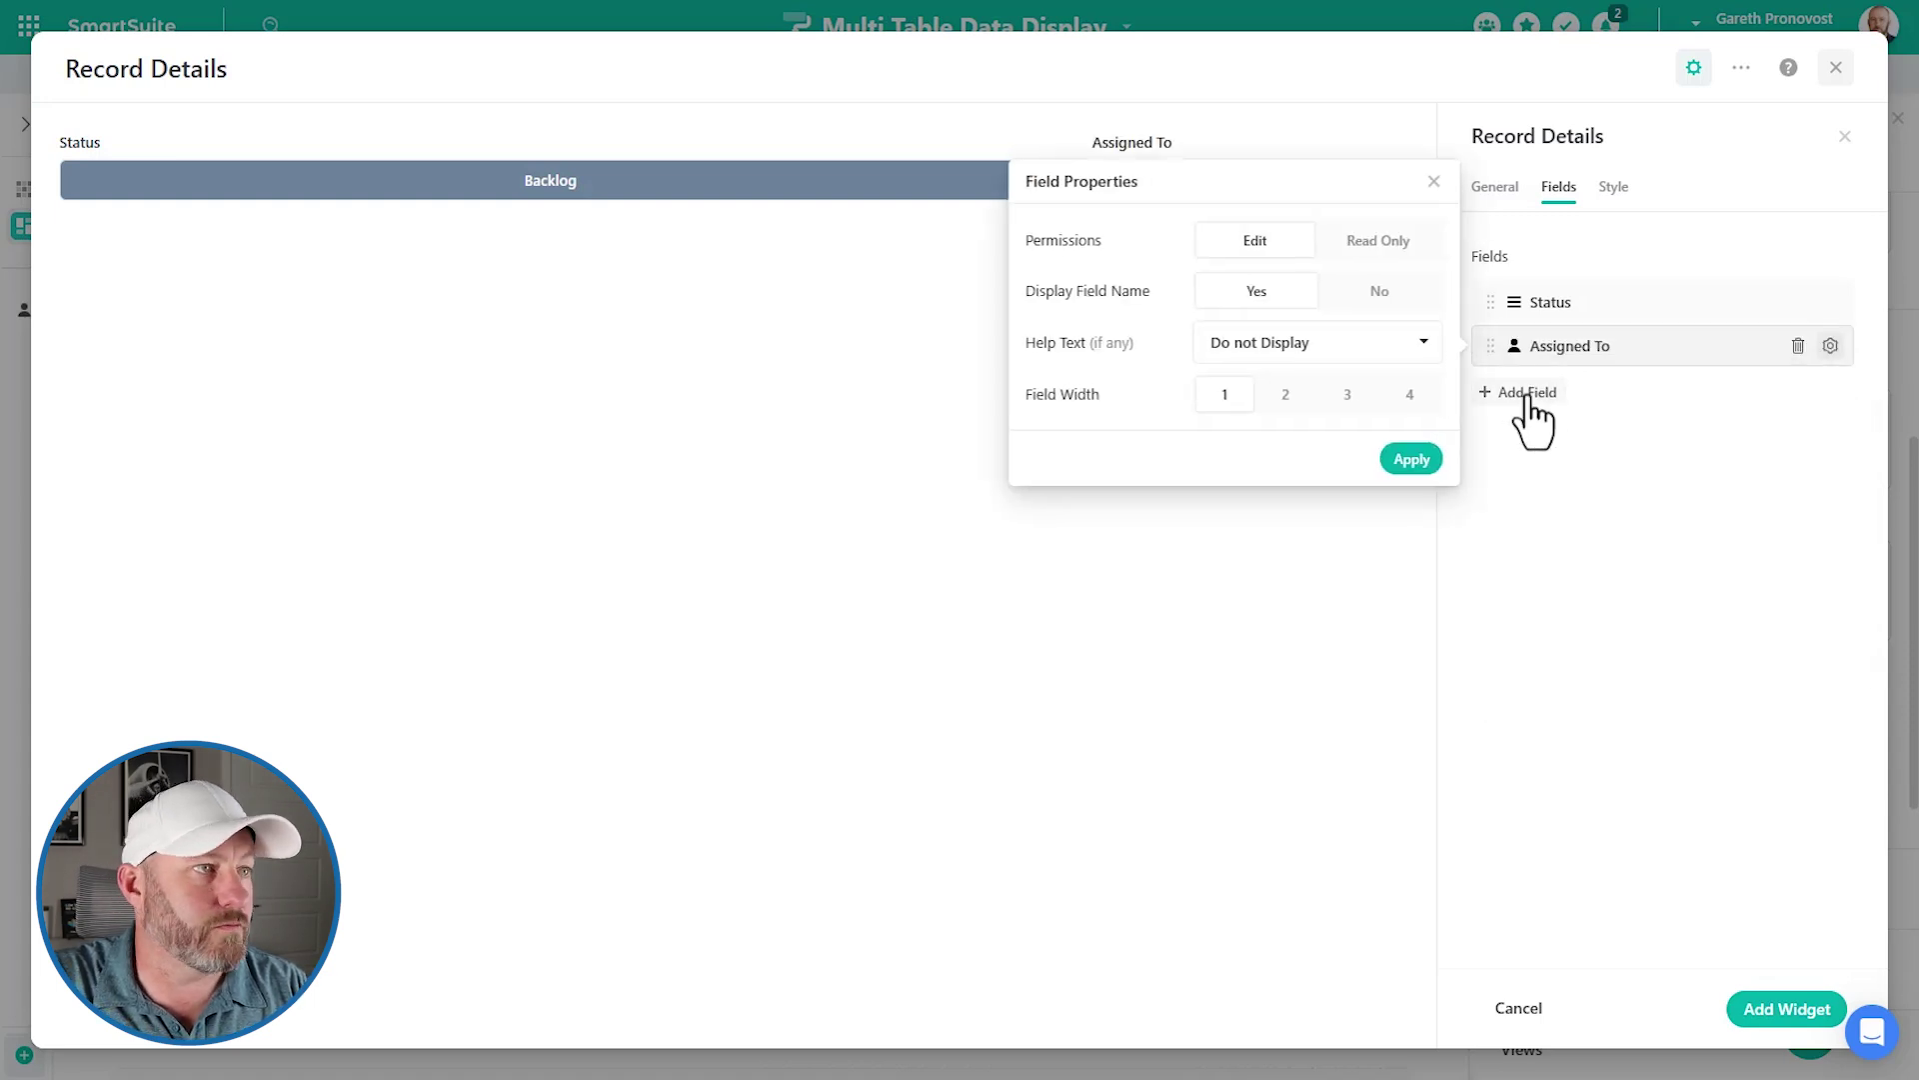
click(1526, 393)
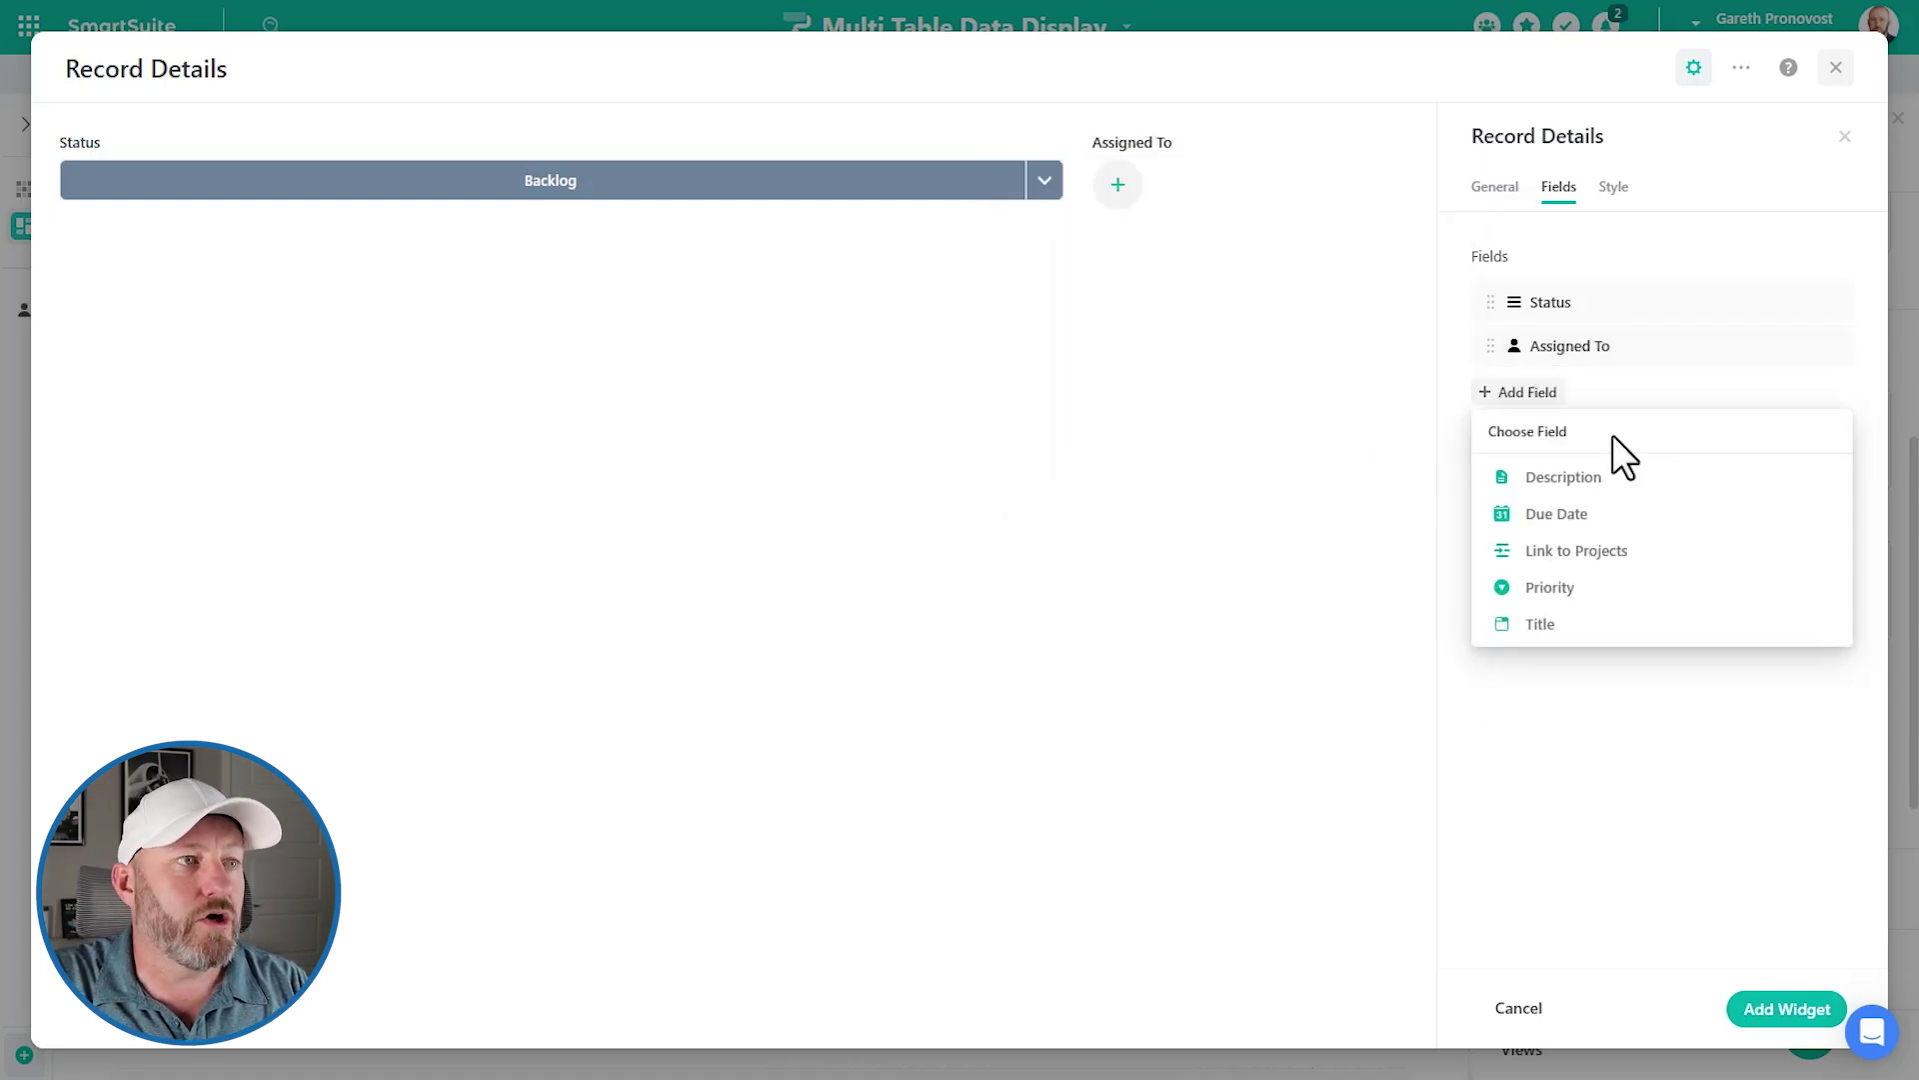
click(1559, 514)
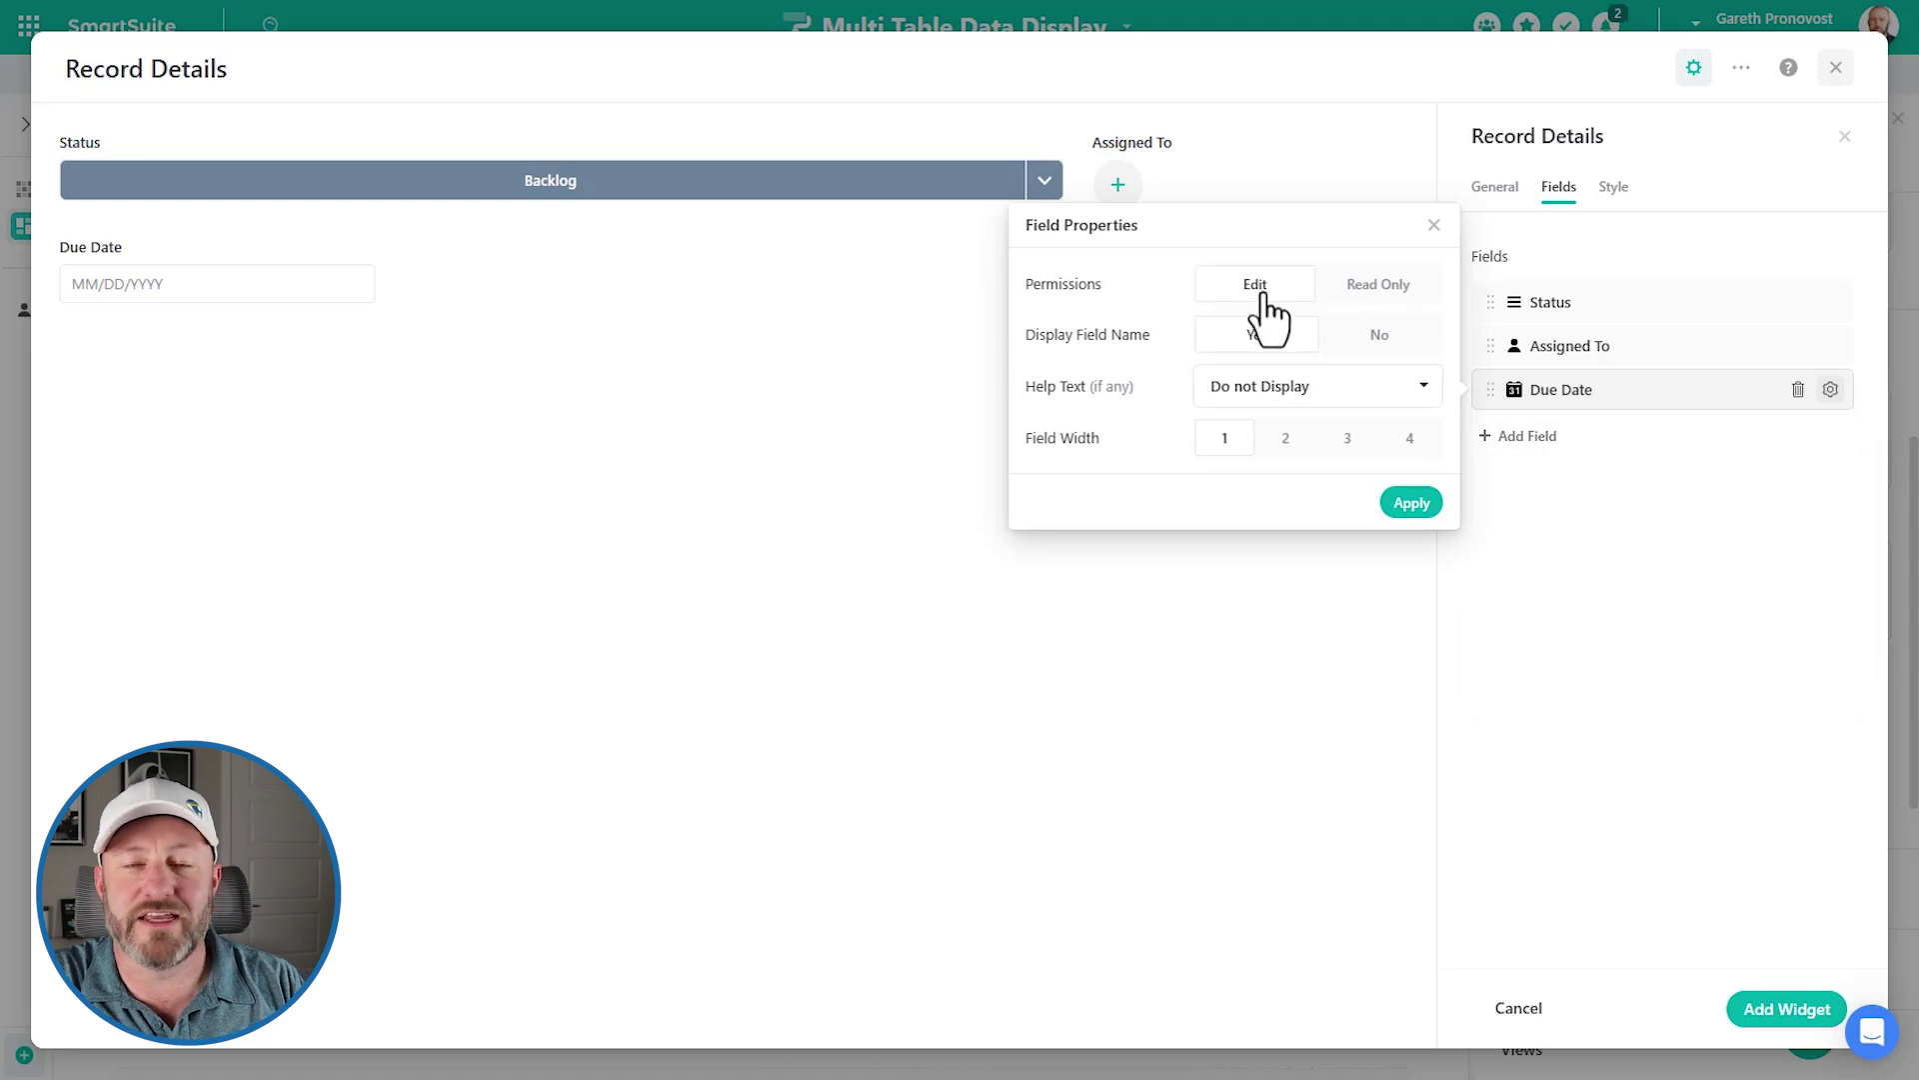
click(1286, 441)
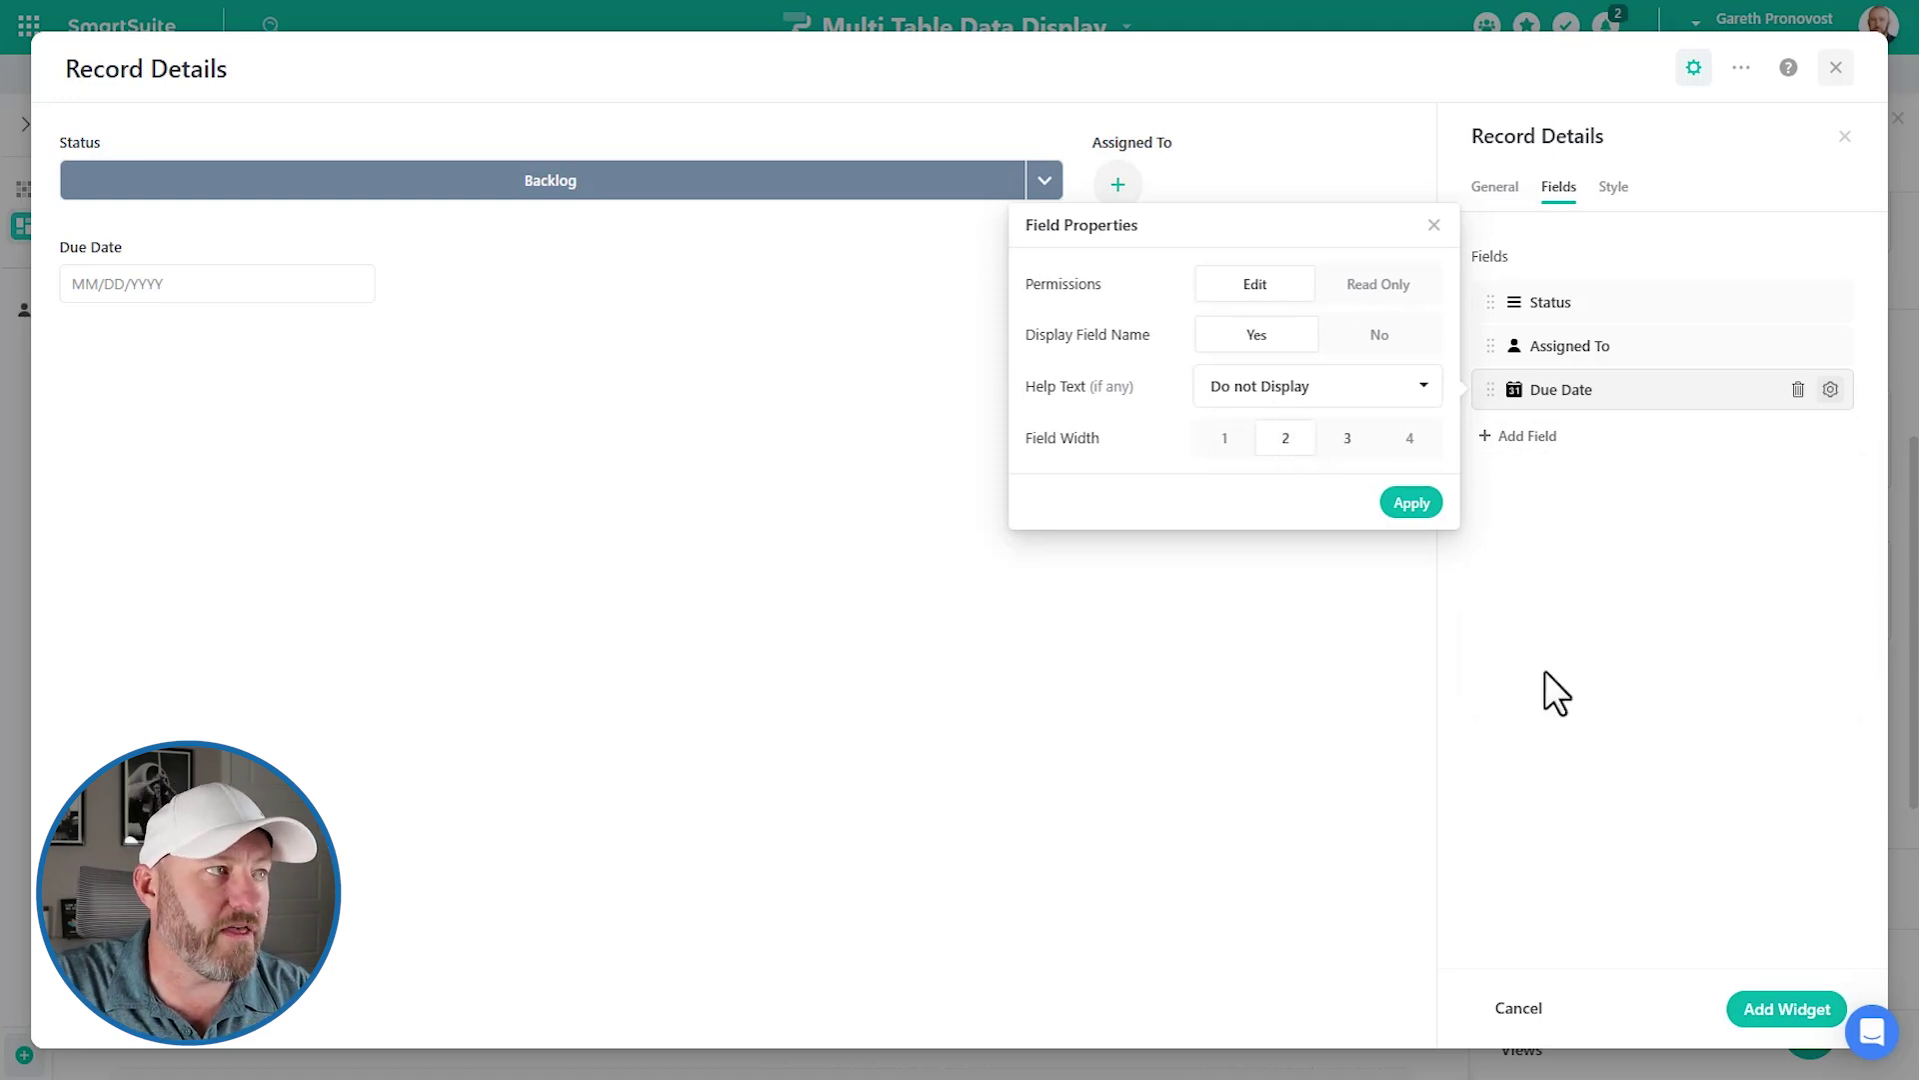
click(1544, 670)
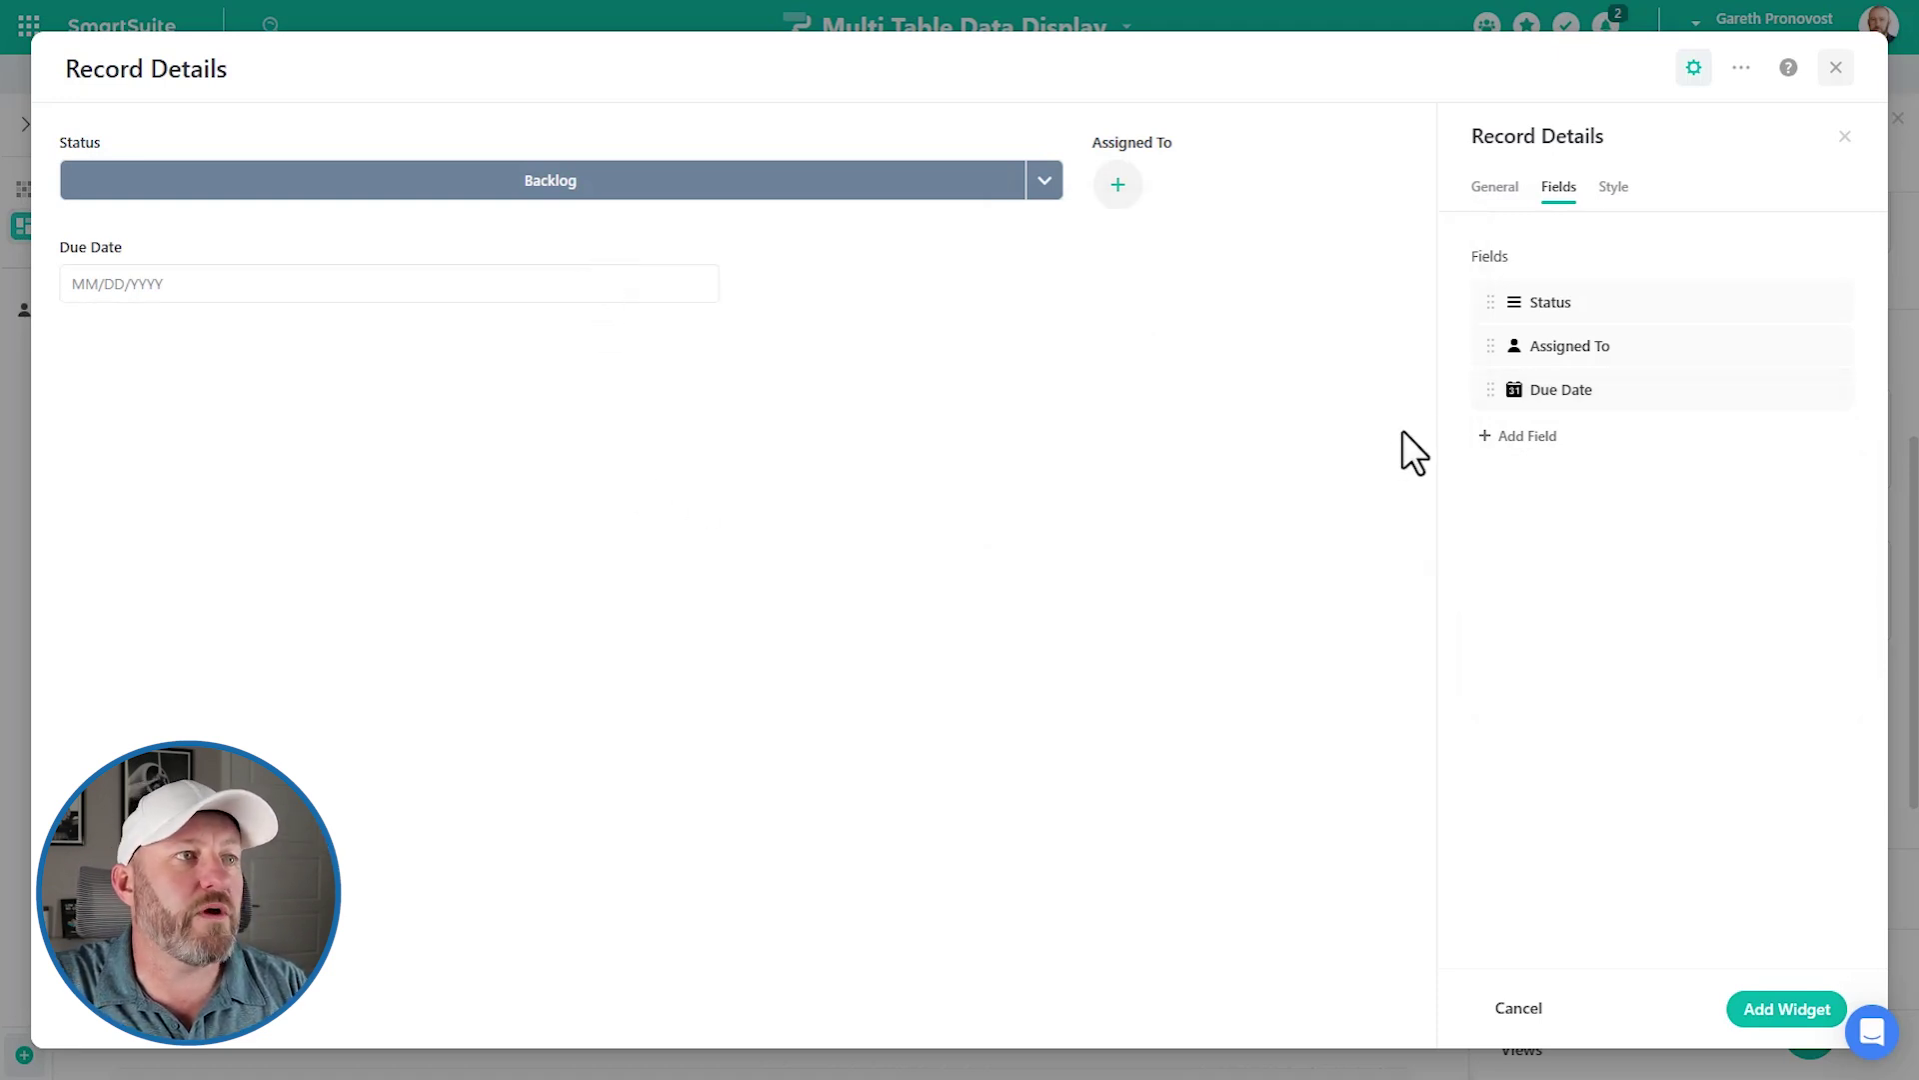
- Order the fields Due Date, Assigned To, Status and save the widget to the dashboard
drag(1481, 390, 1487, 339)
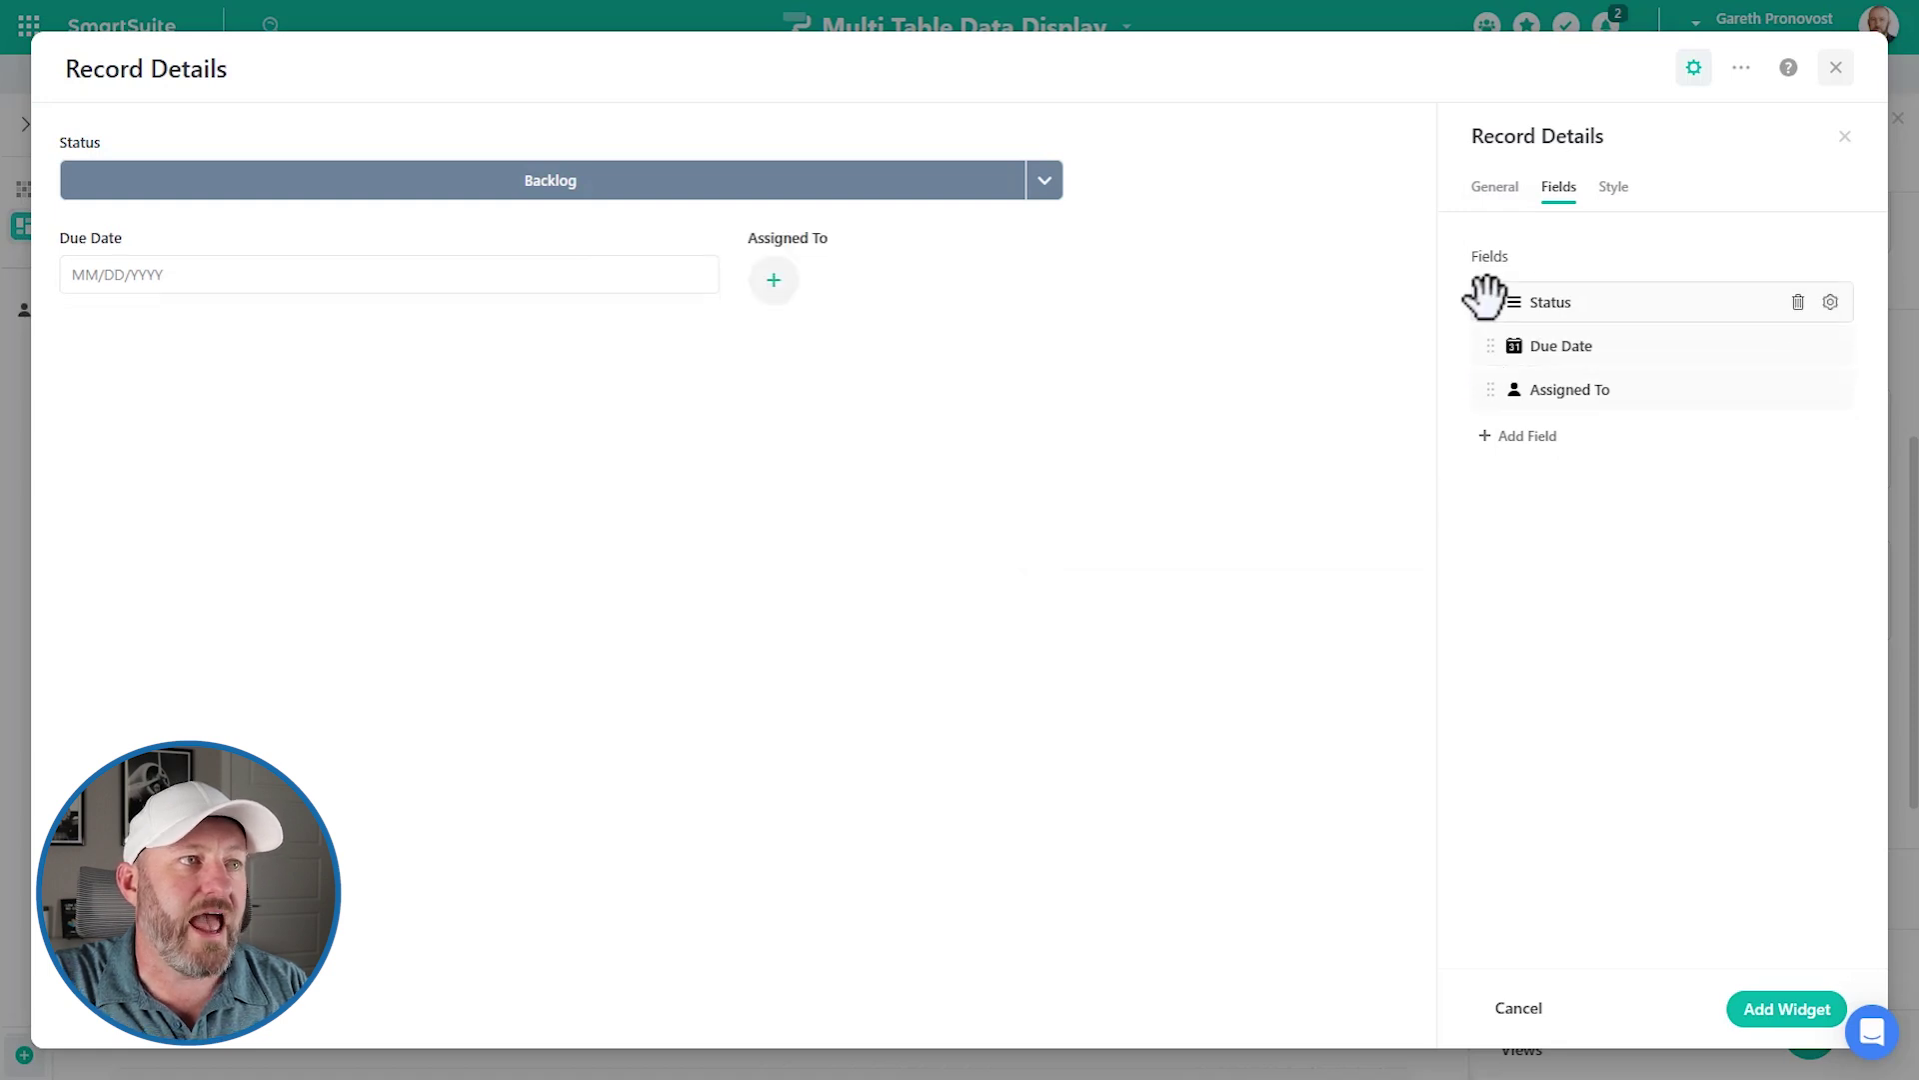
drag(1485, 298, 1485, 400)
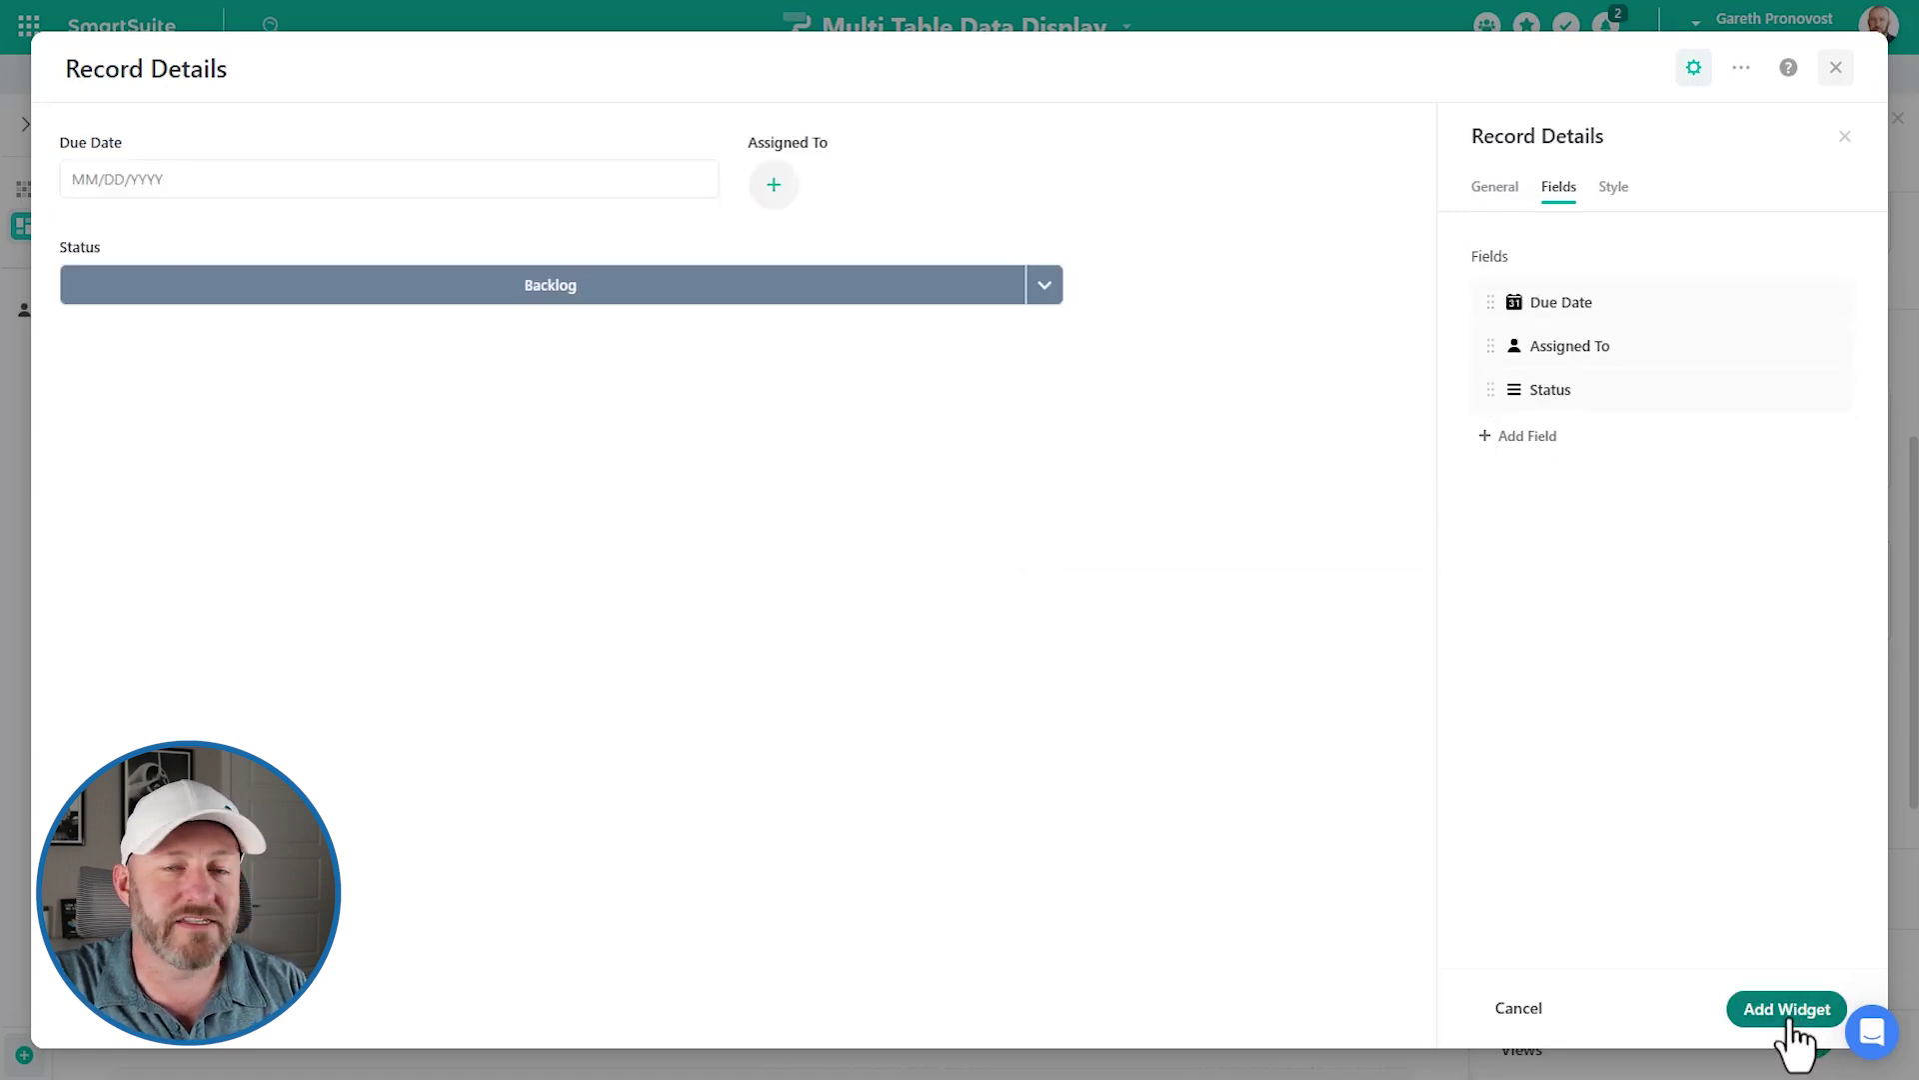
click(1789, 1011)
- Narrow the Record Details card and move it to the top right beside Project Selector
scroll(1132, 730, down, 8)
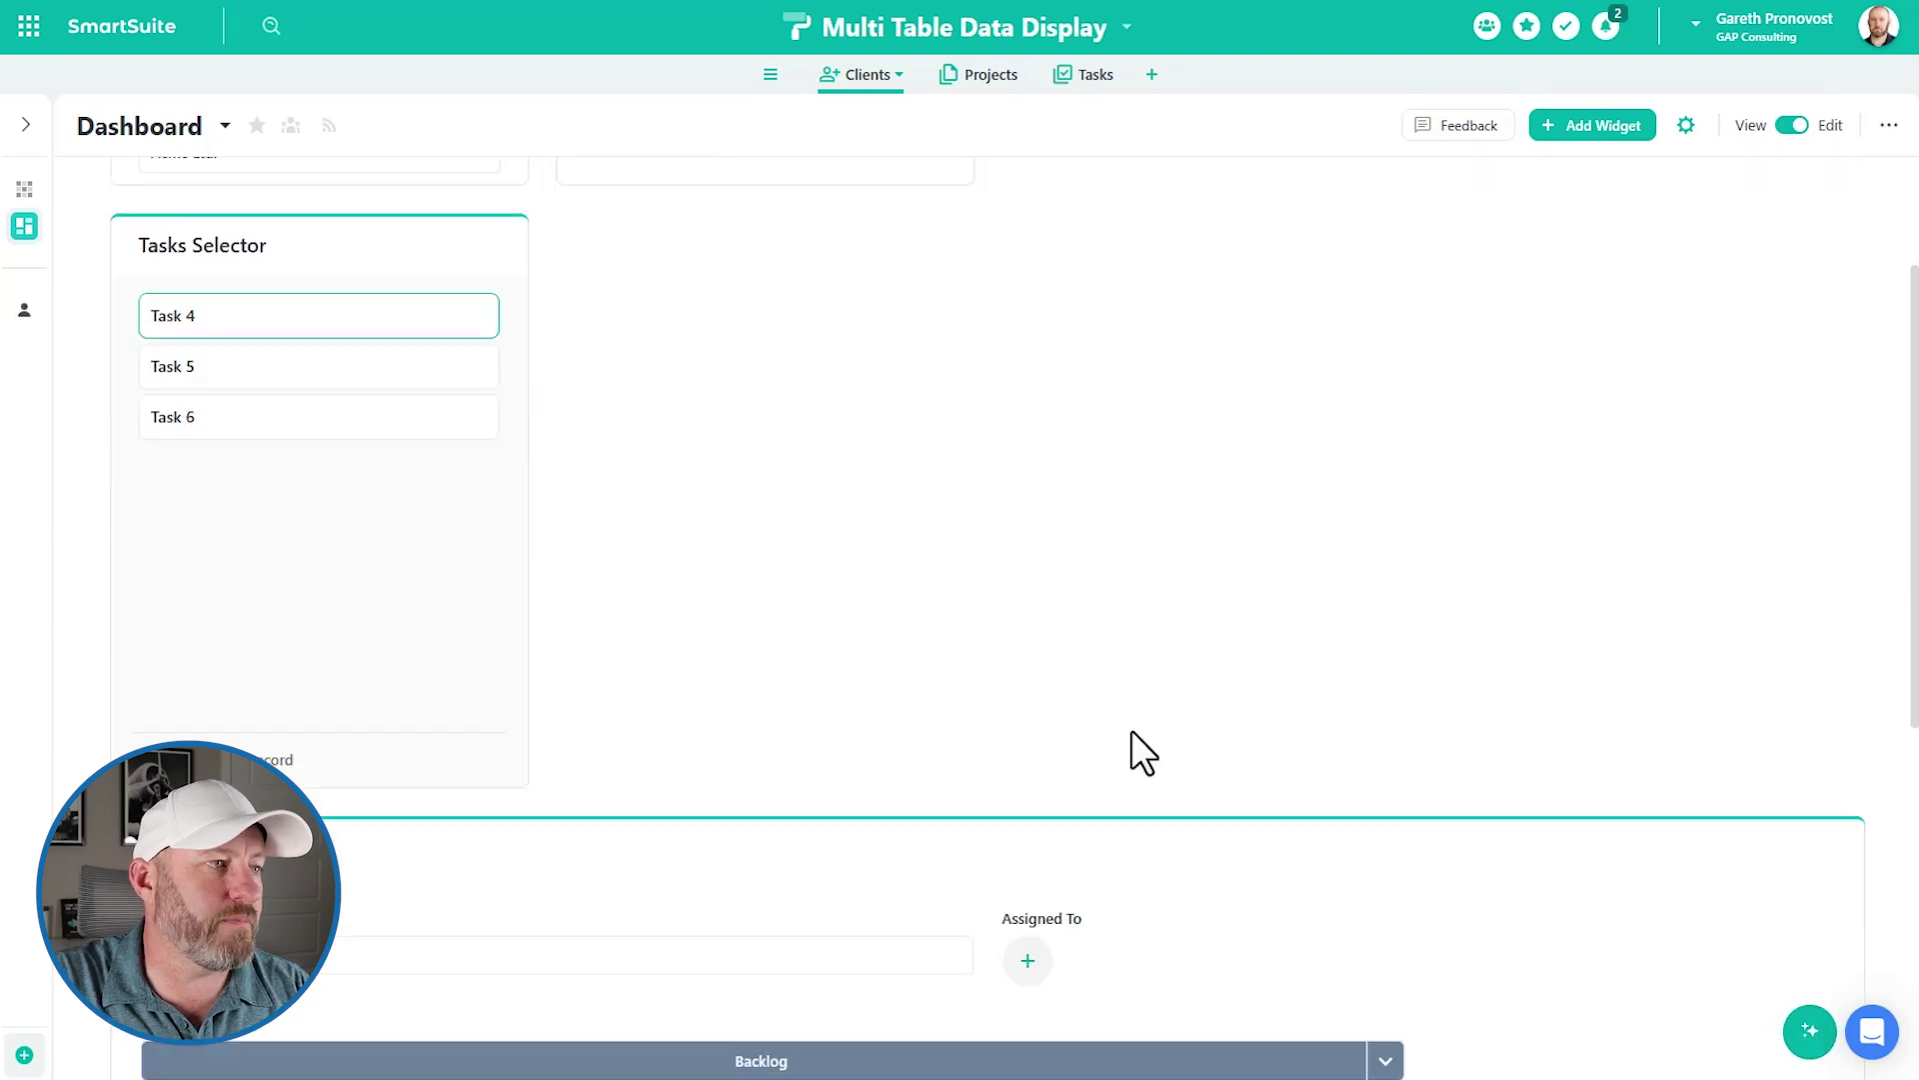
drag(1869, 651, 999, 664)
scroll(360, 806, up, 7)
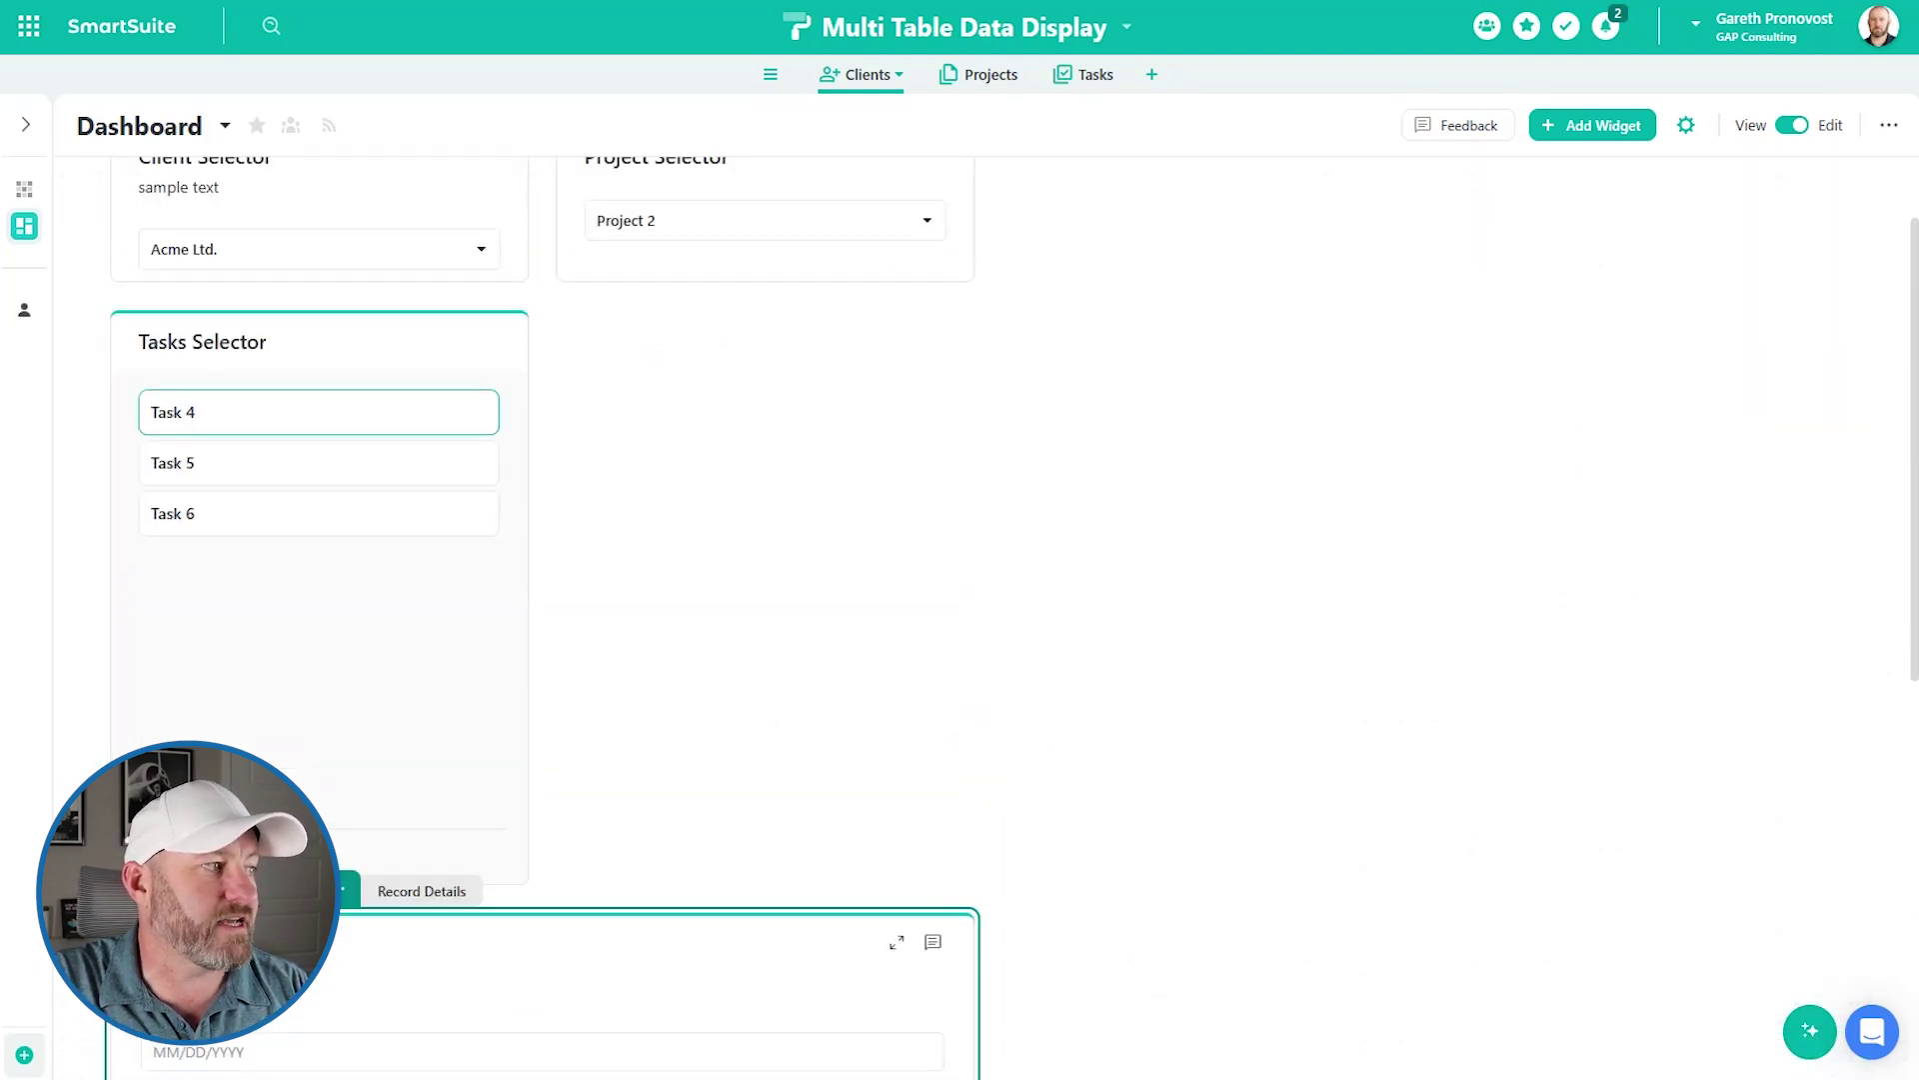
drag(127, 890, 1080, 493)
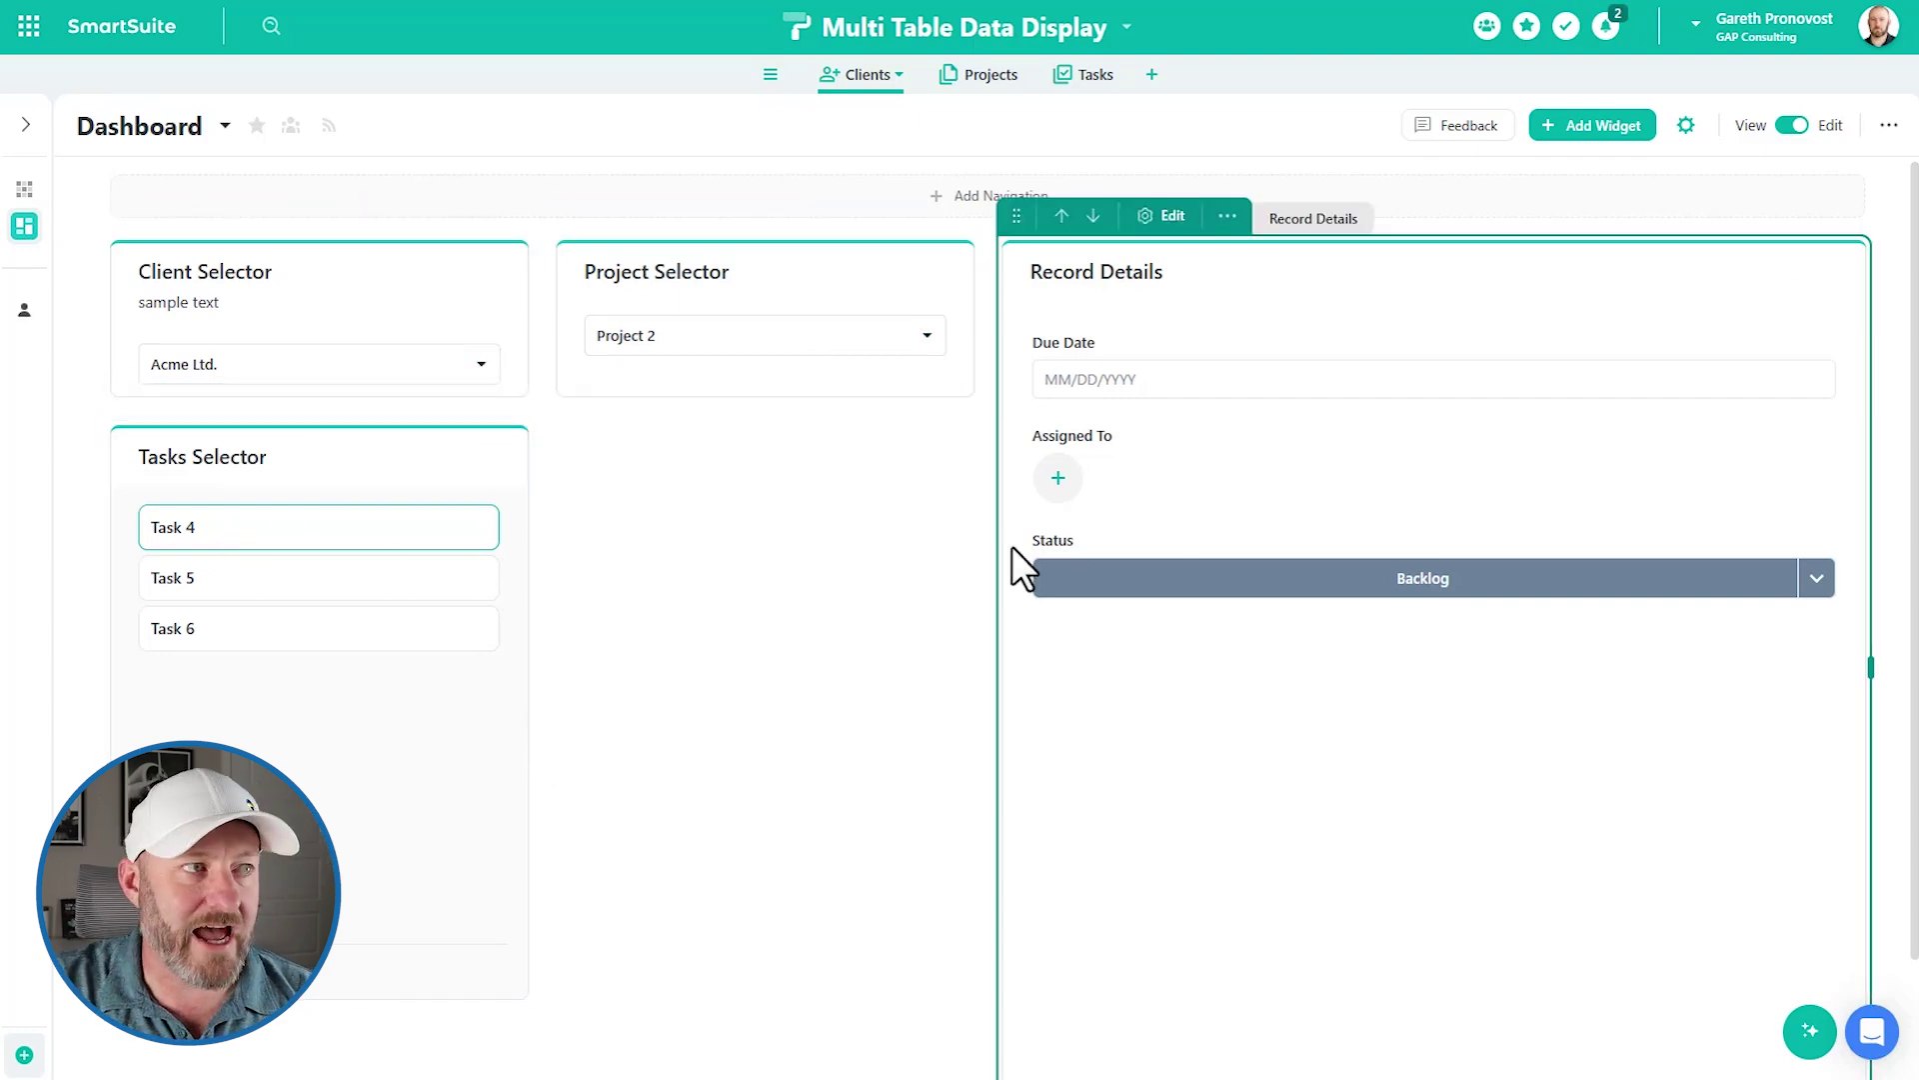
- Test the Assigned To, Due Date calendar and Status values on Task 4
click(1058, 477)
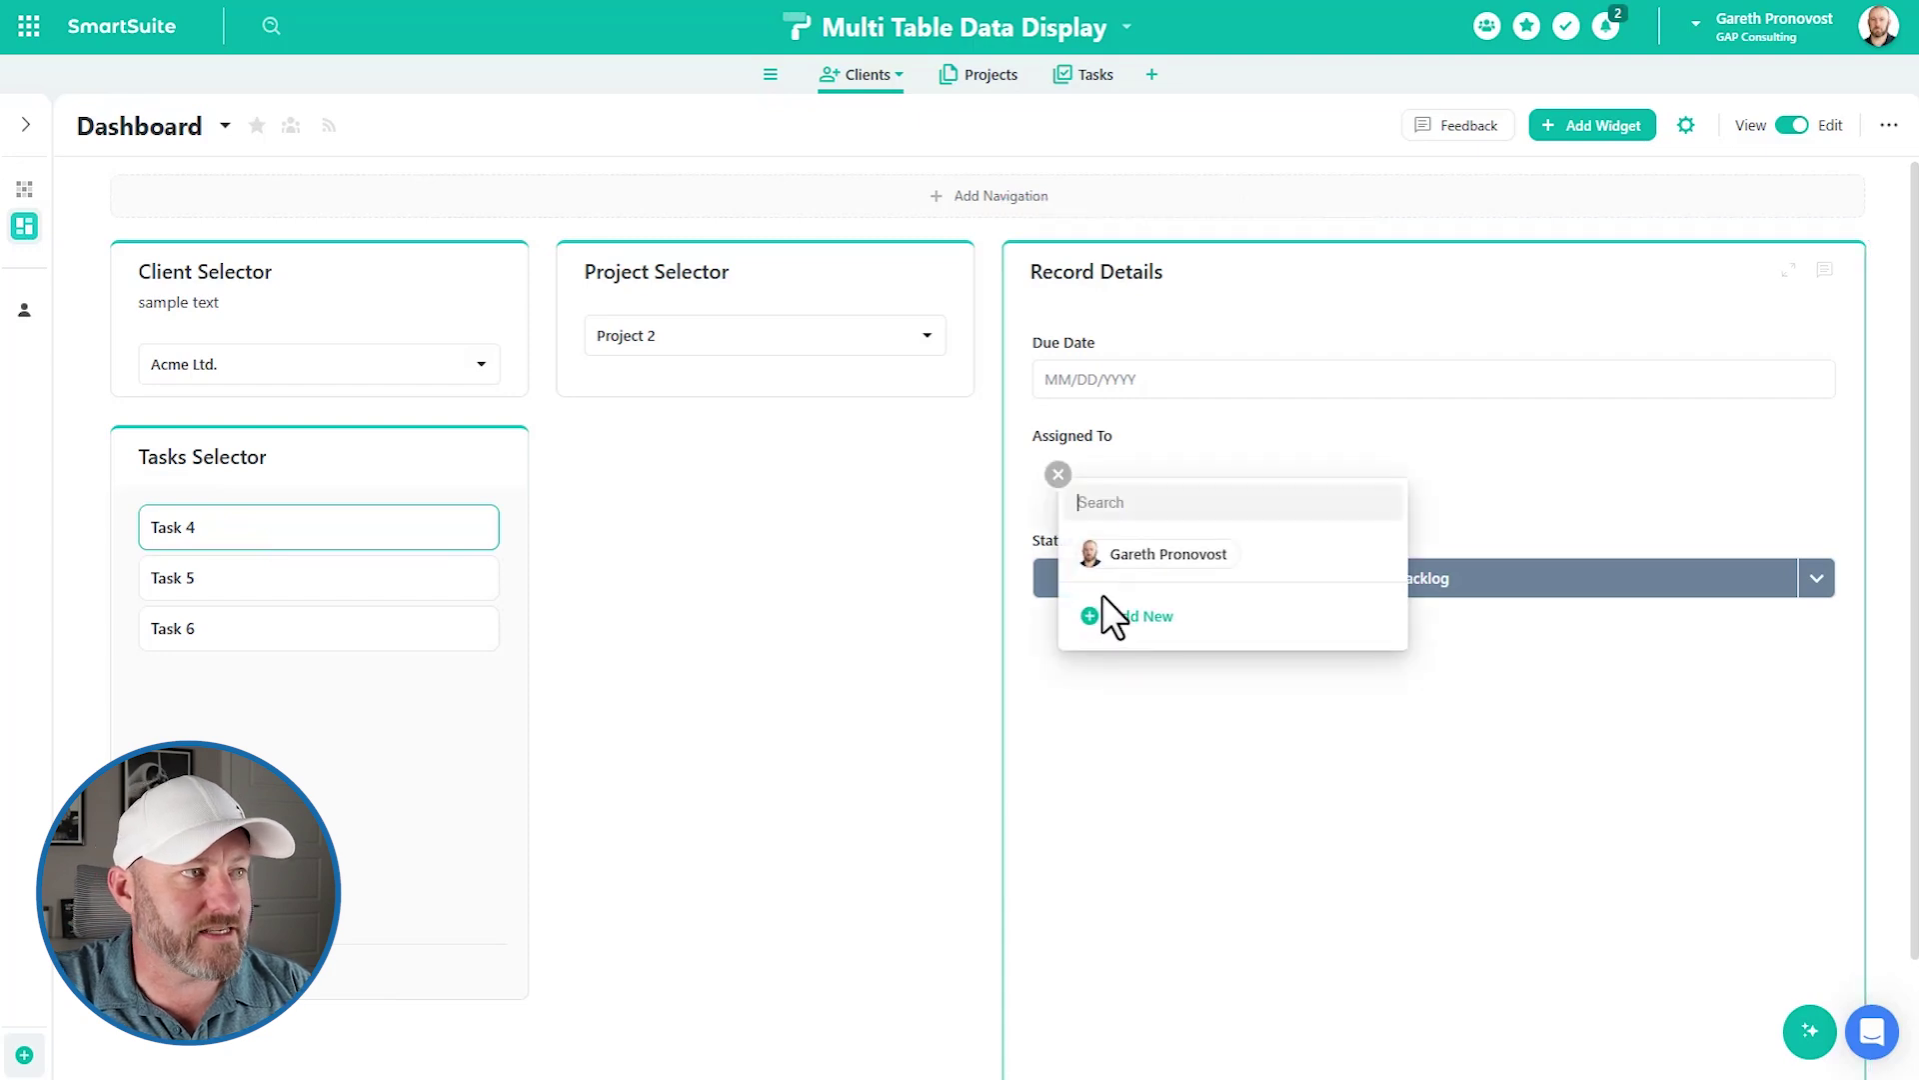
click(1229, 390)
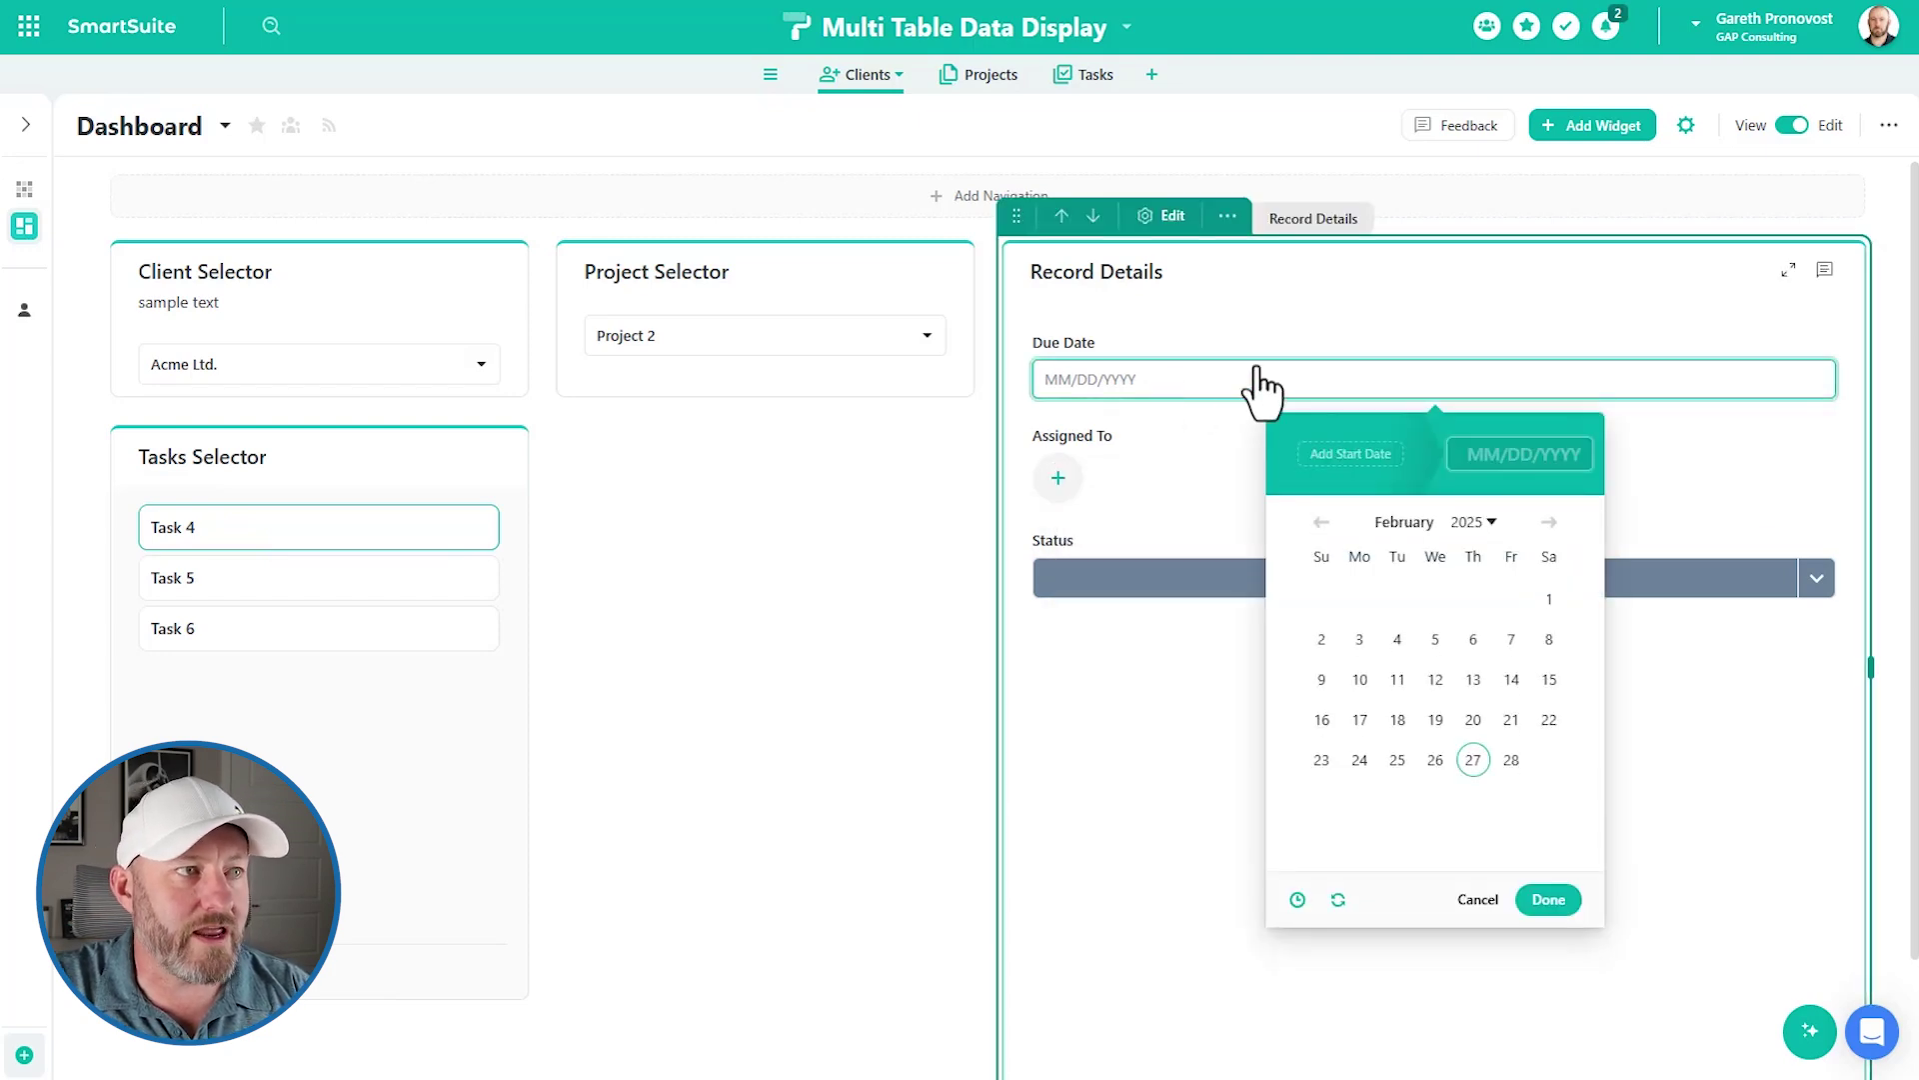
click(1305, 308)
click(1418, 589)
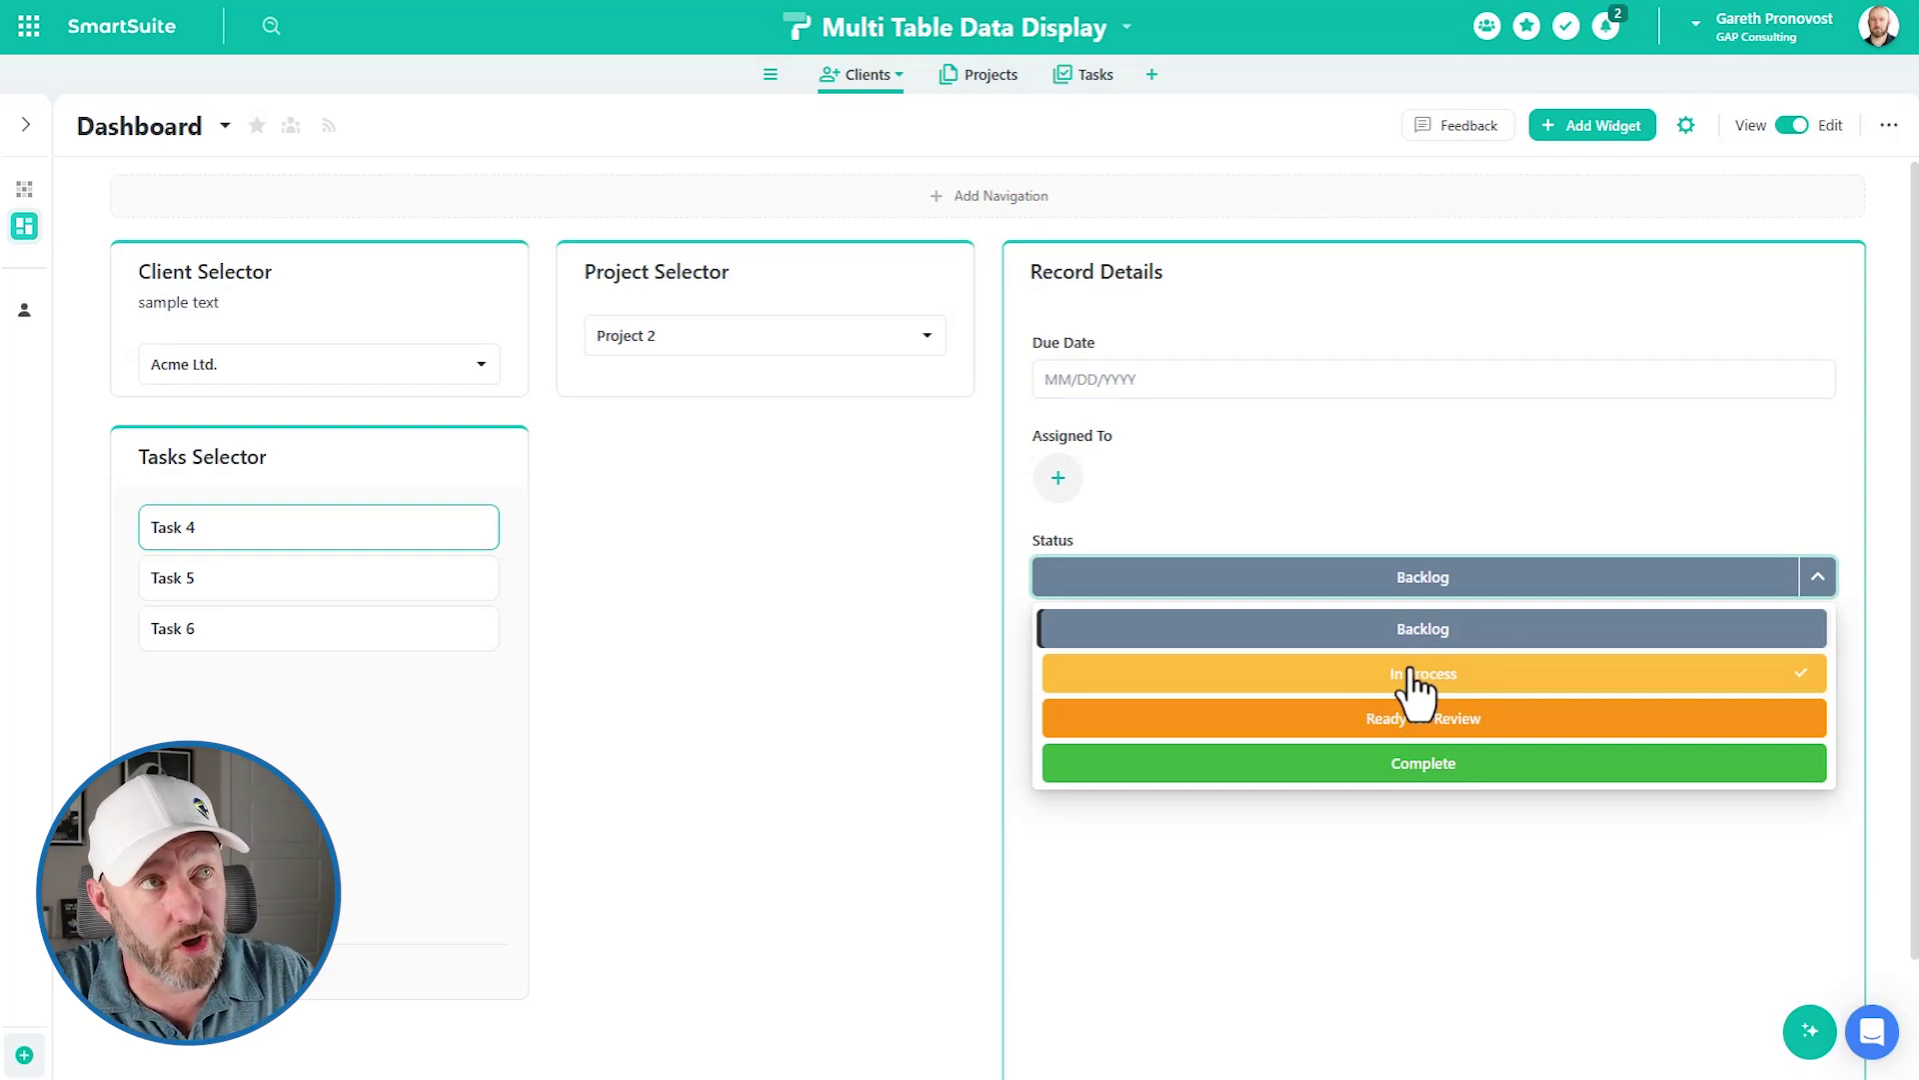
- Switch the dashboard to View mode and bring up the solution's Permissions settings
click(1789, 125)
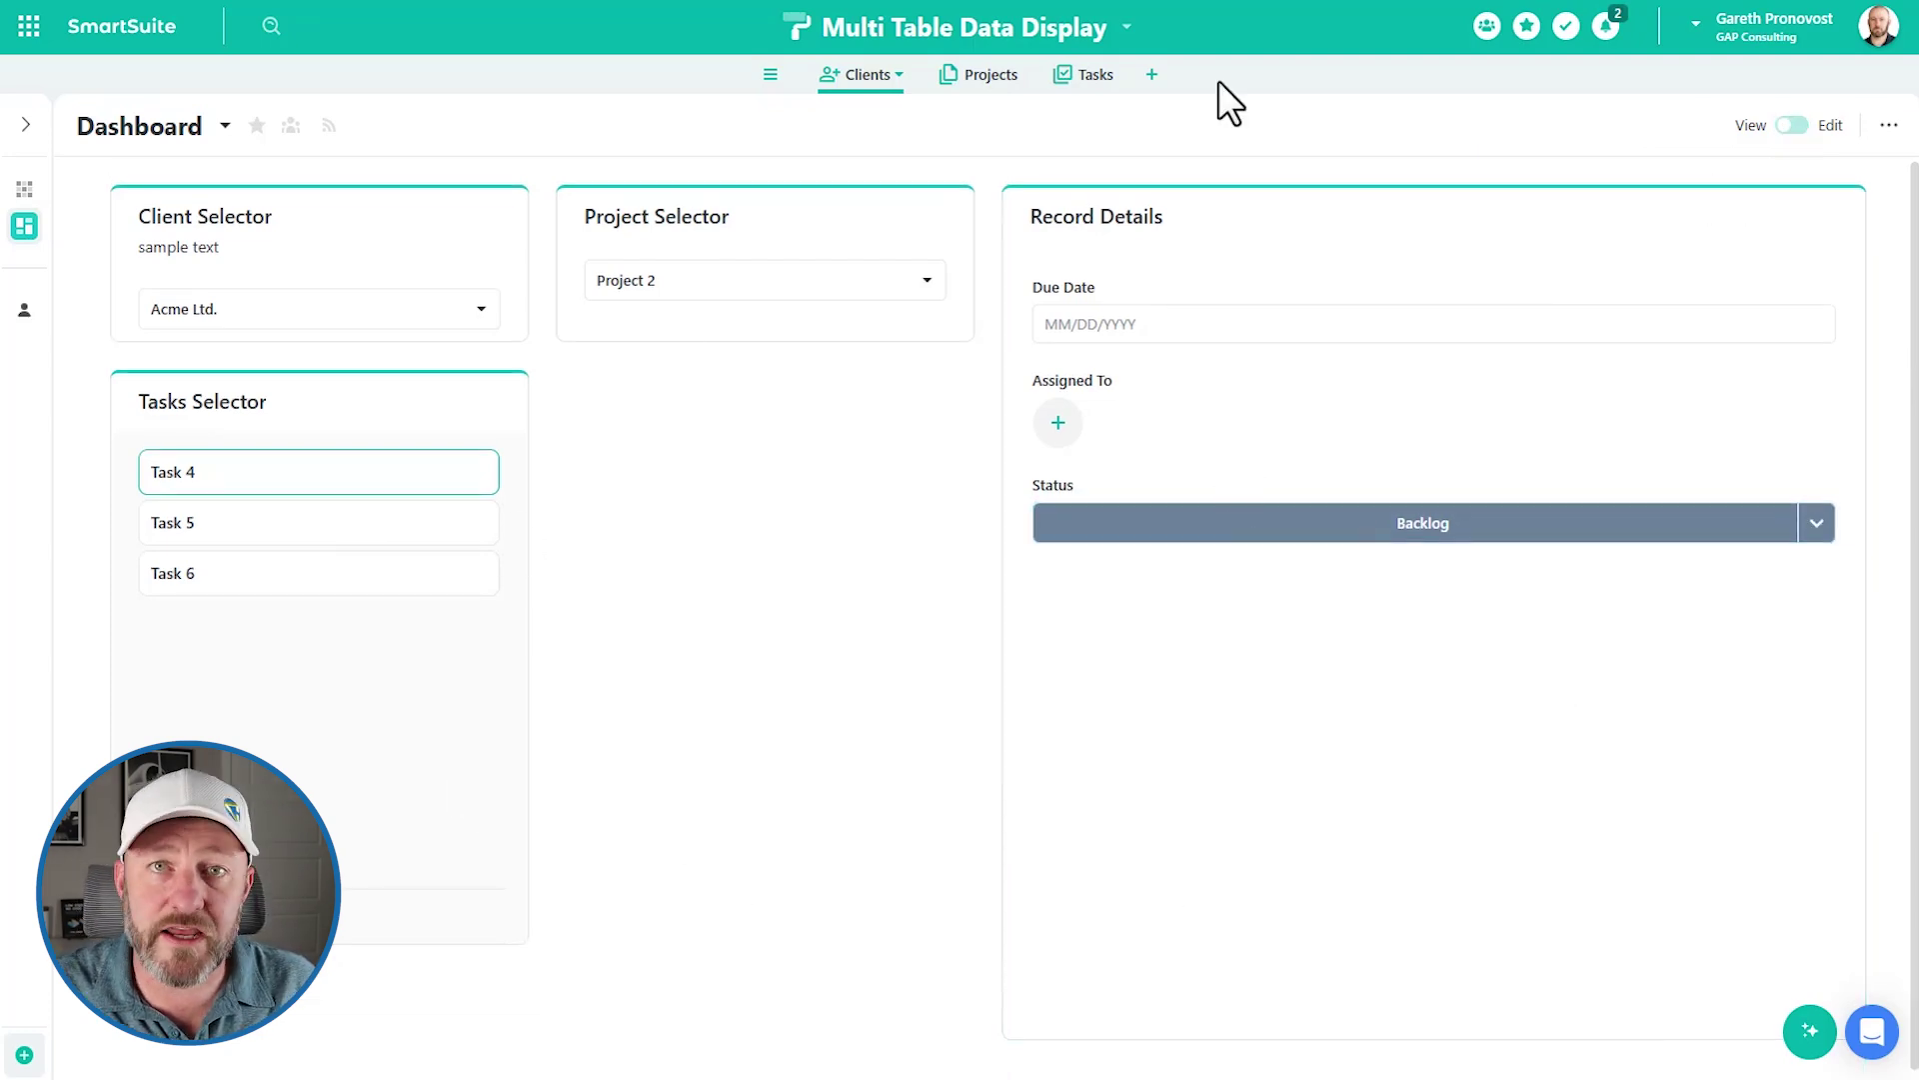
click(1040, 38)
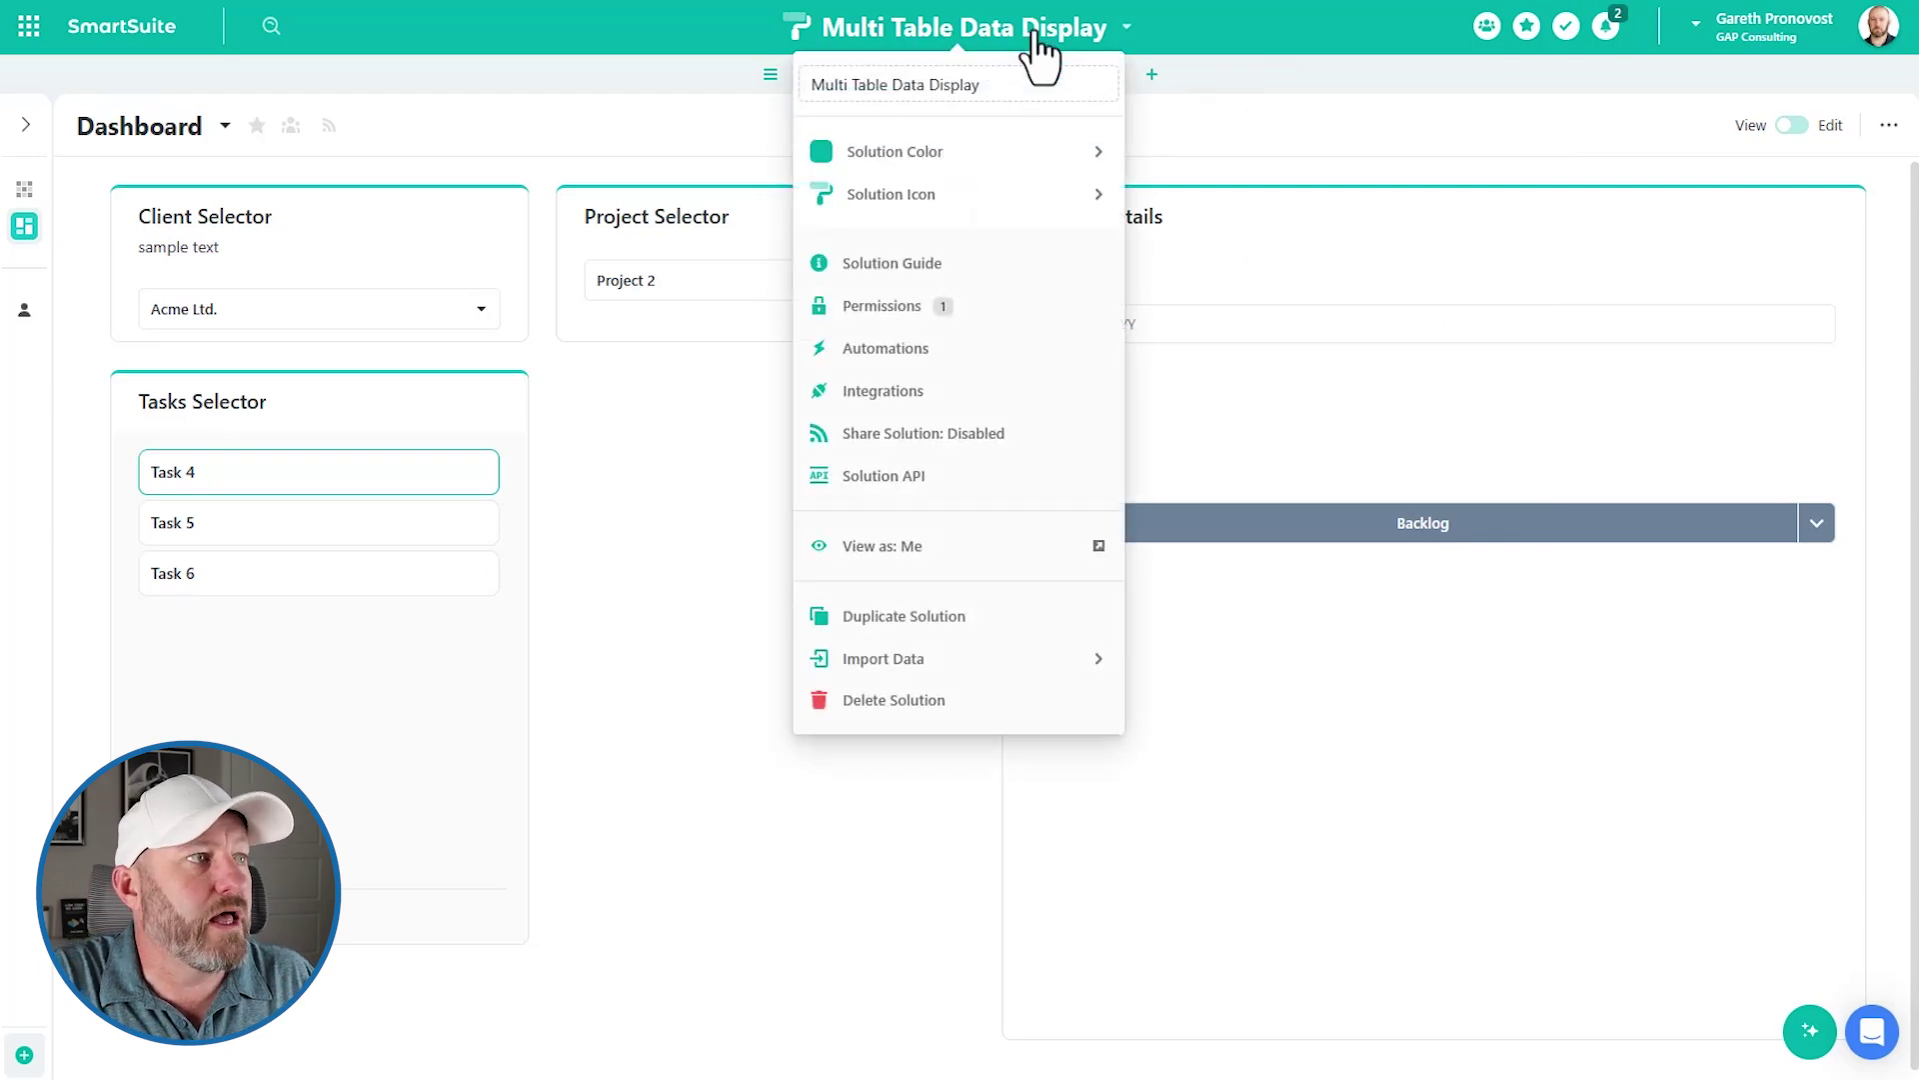
click(883, 306)
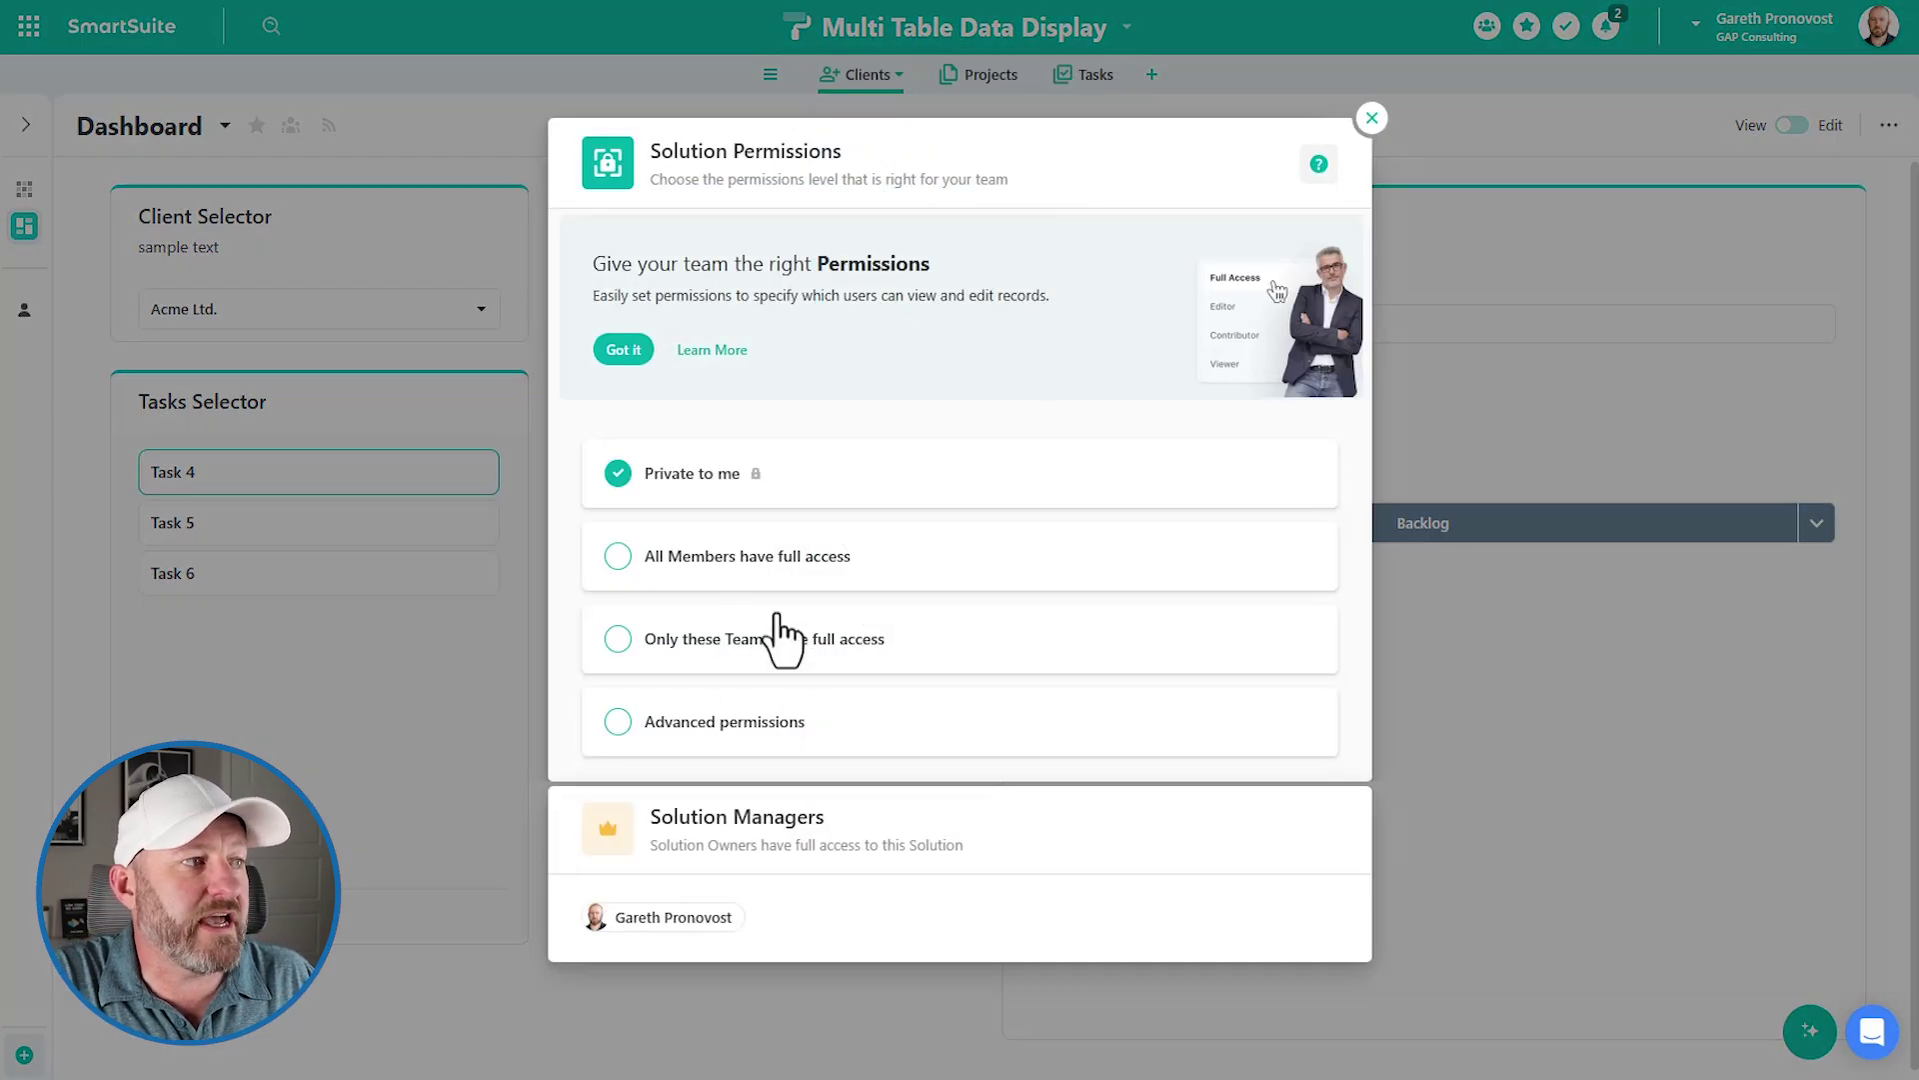
- Explore Advanced permissions for a team member's access level, then close without saving changes
click(622, 723)
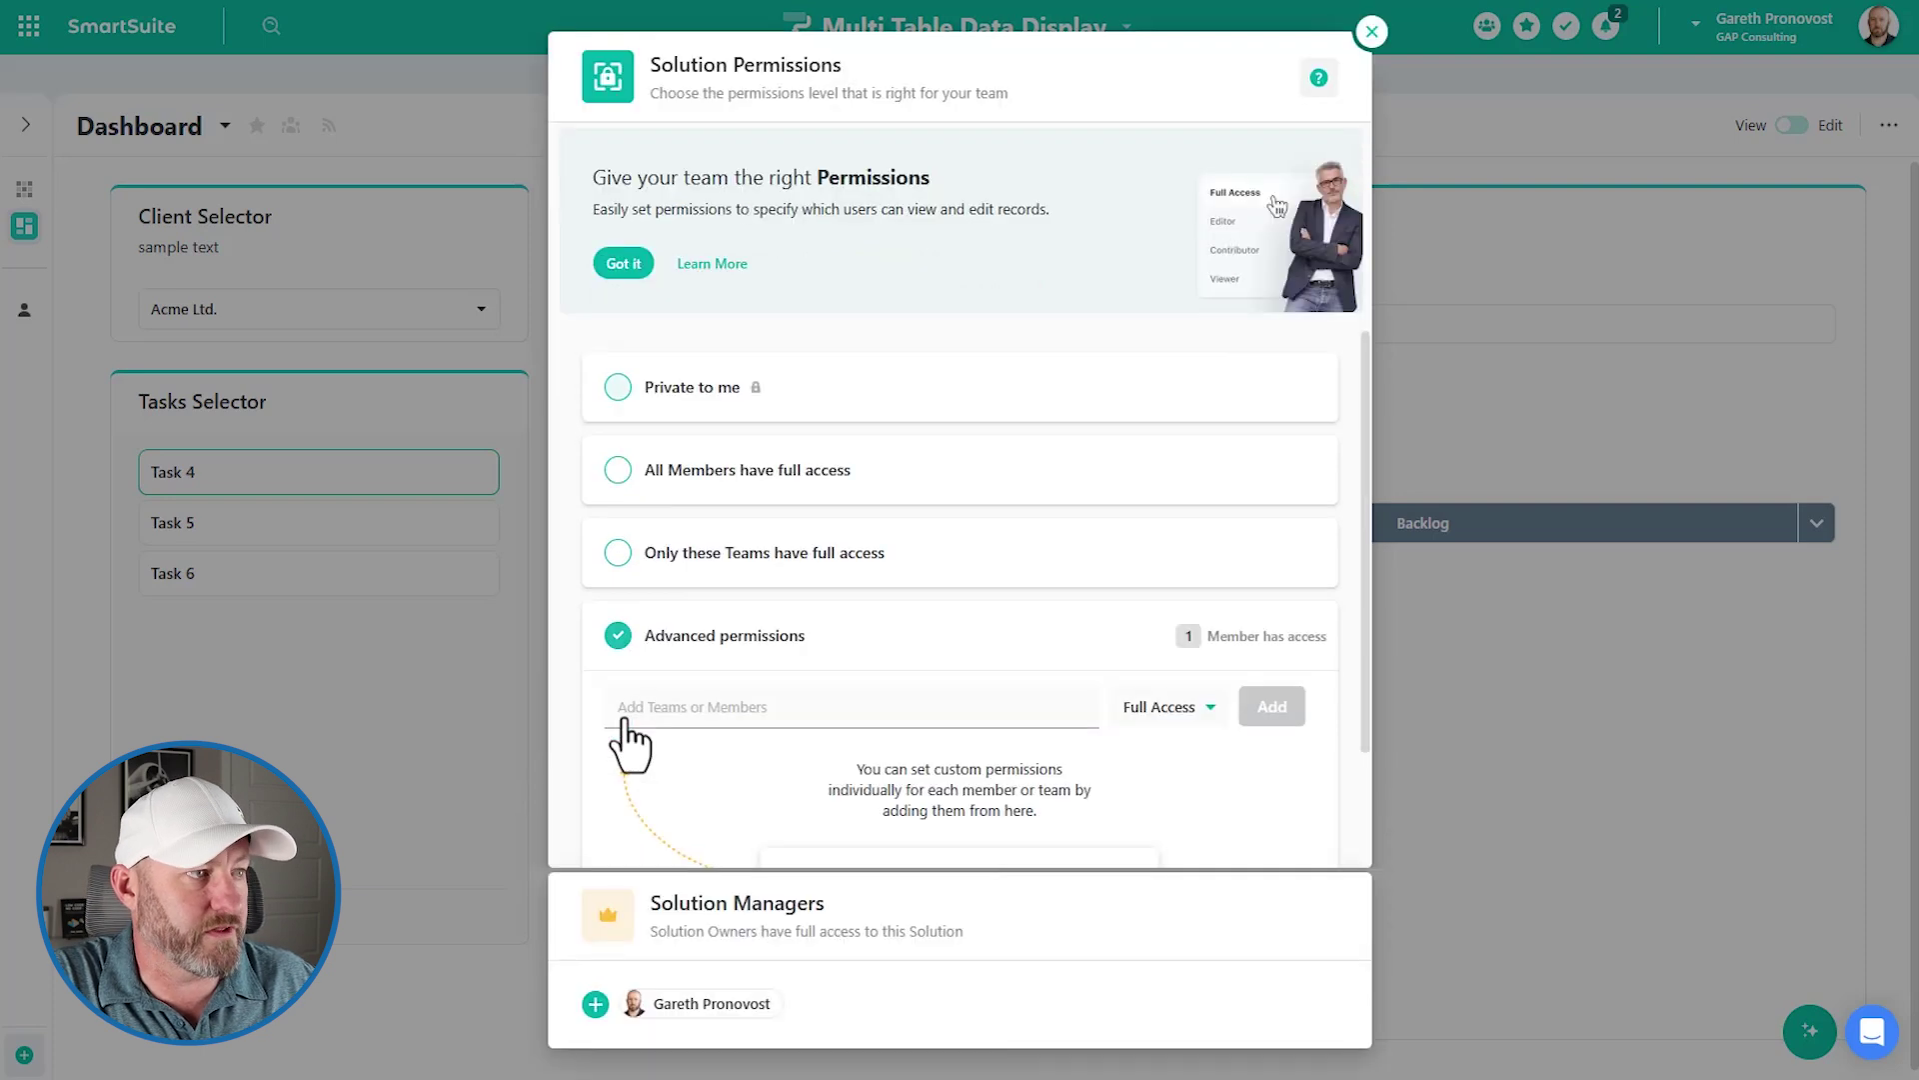
click(701, 710)
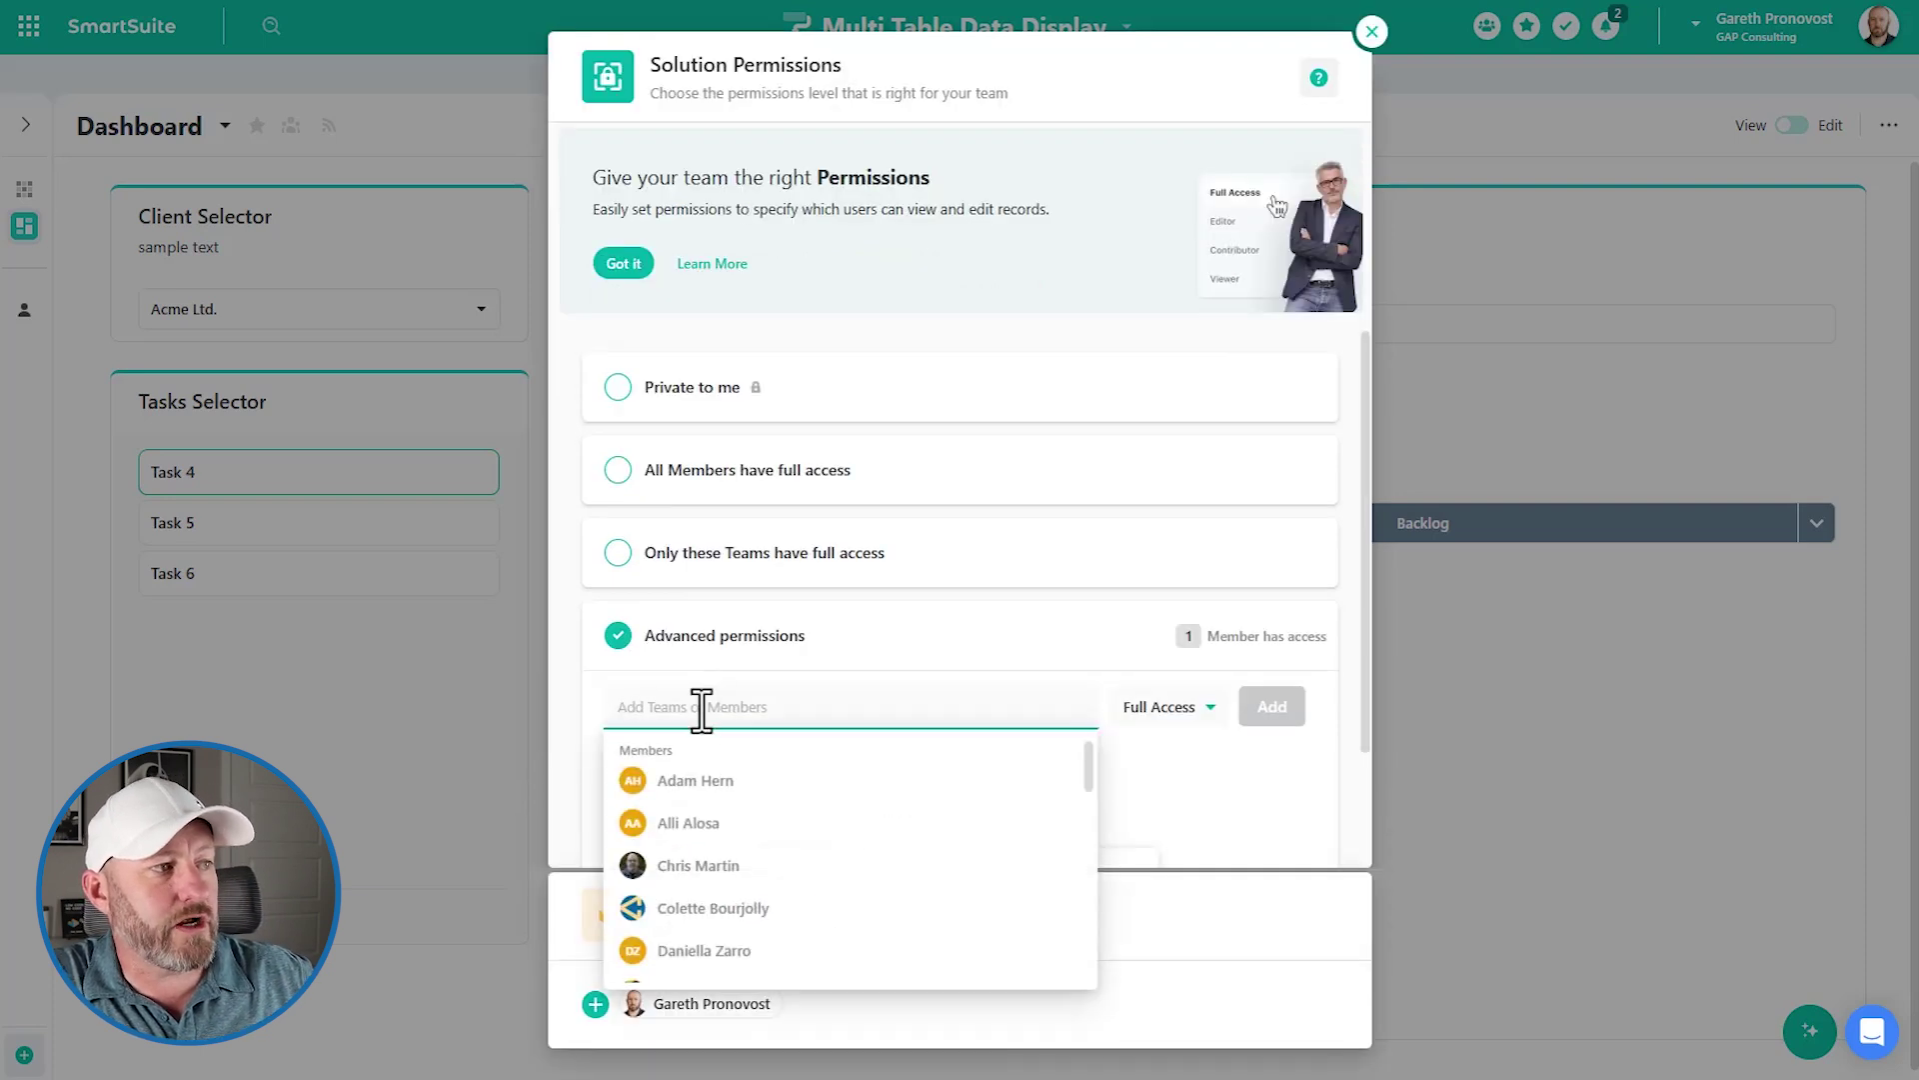
click(709, 783)
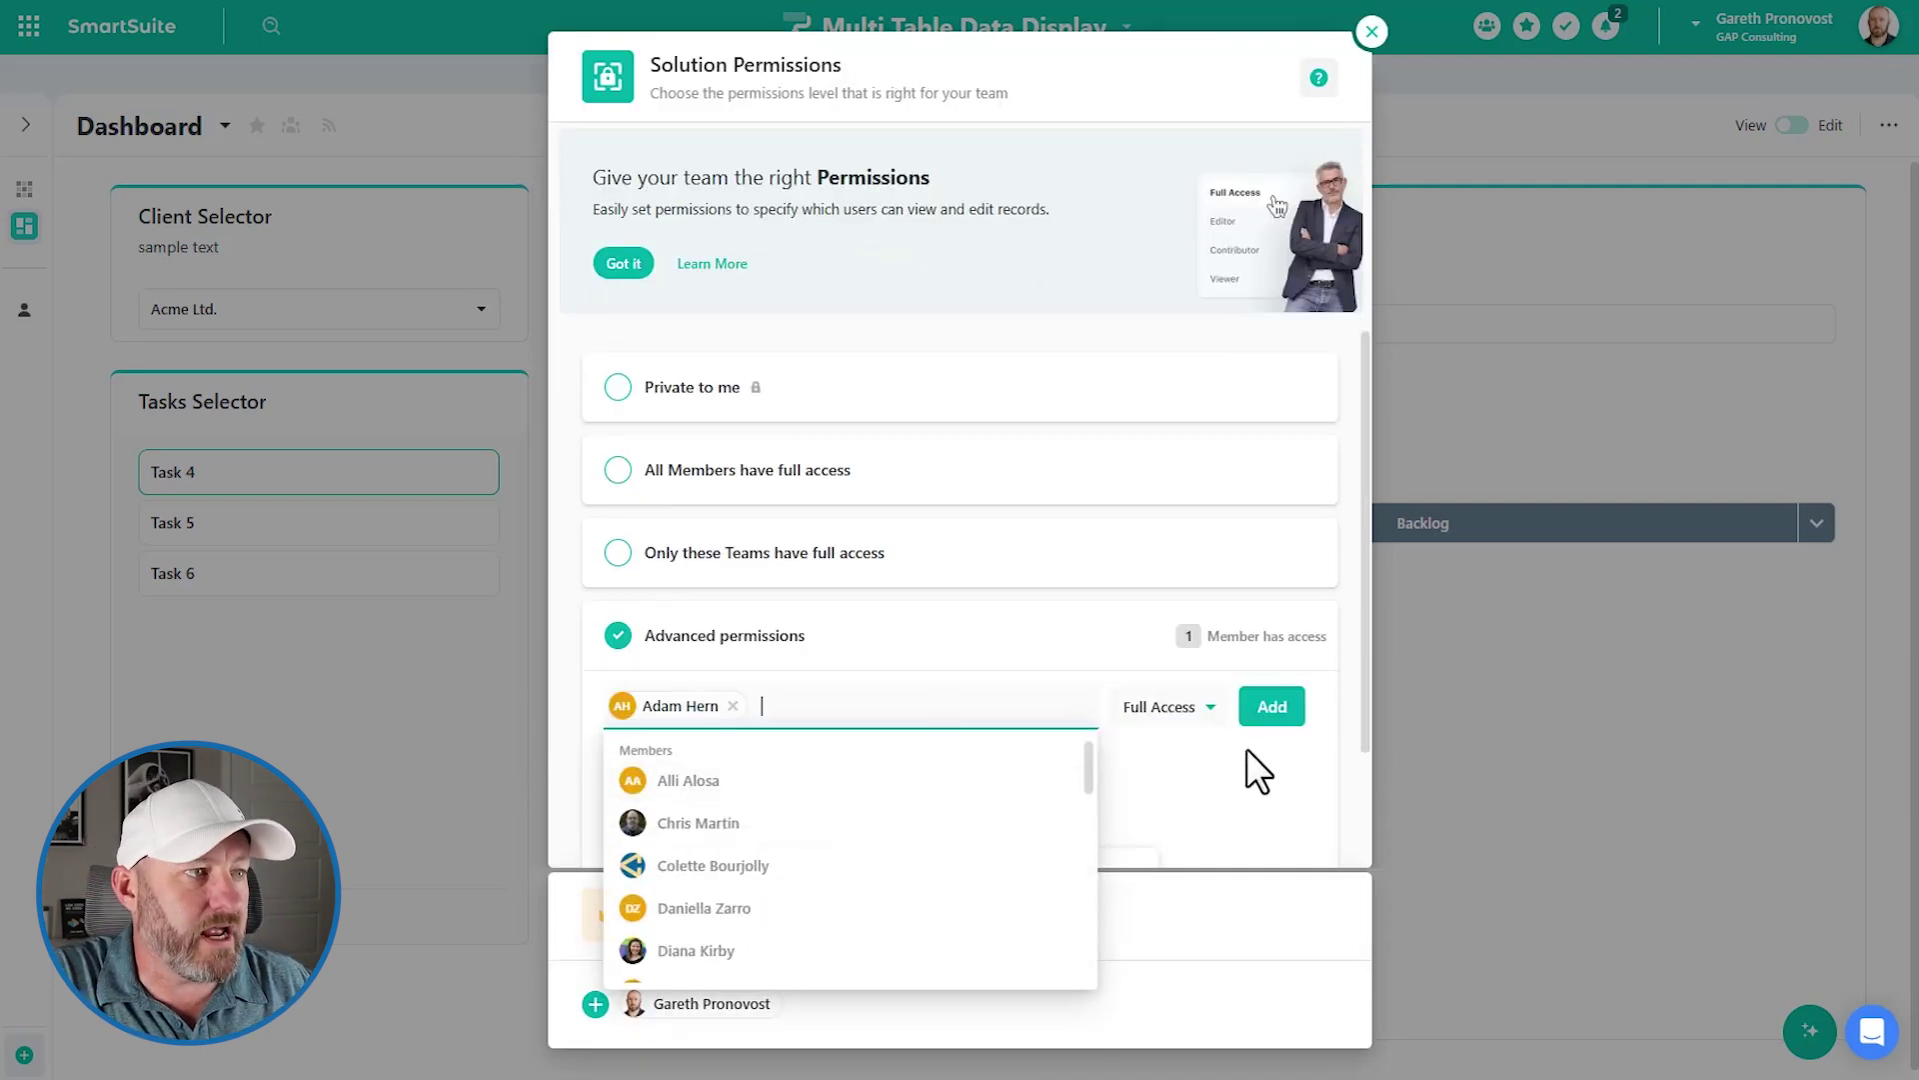
click(1196, 711)
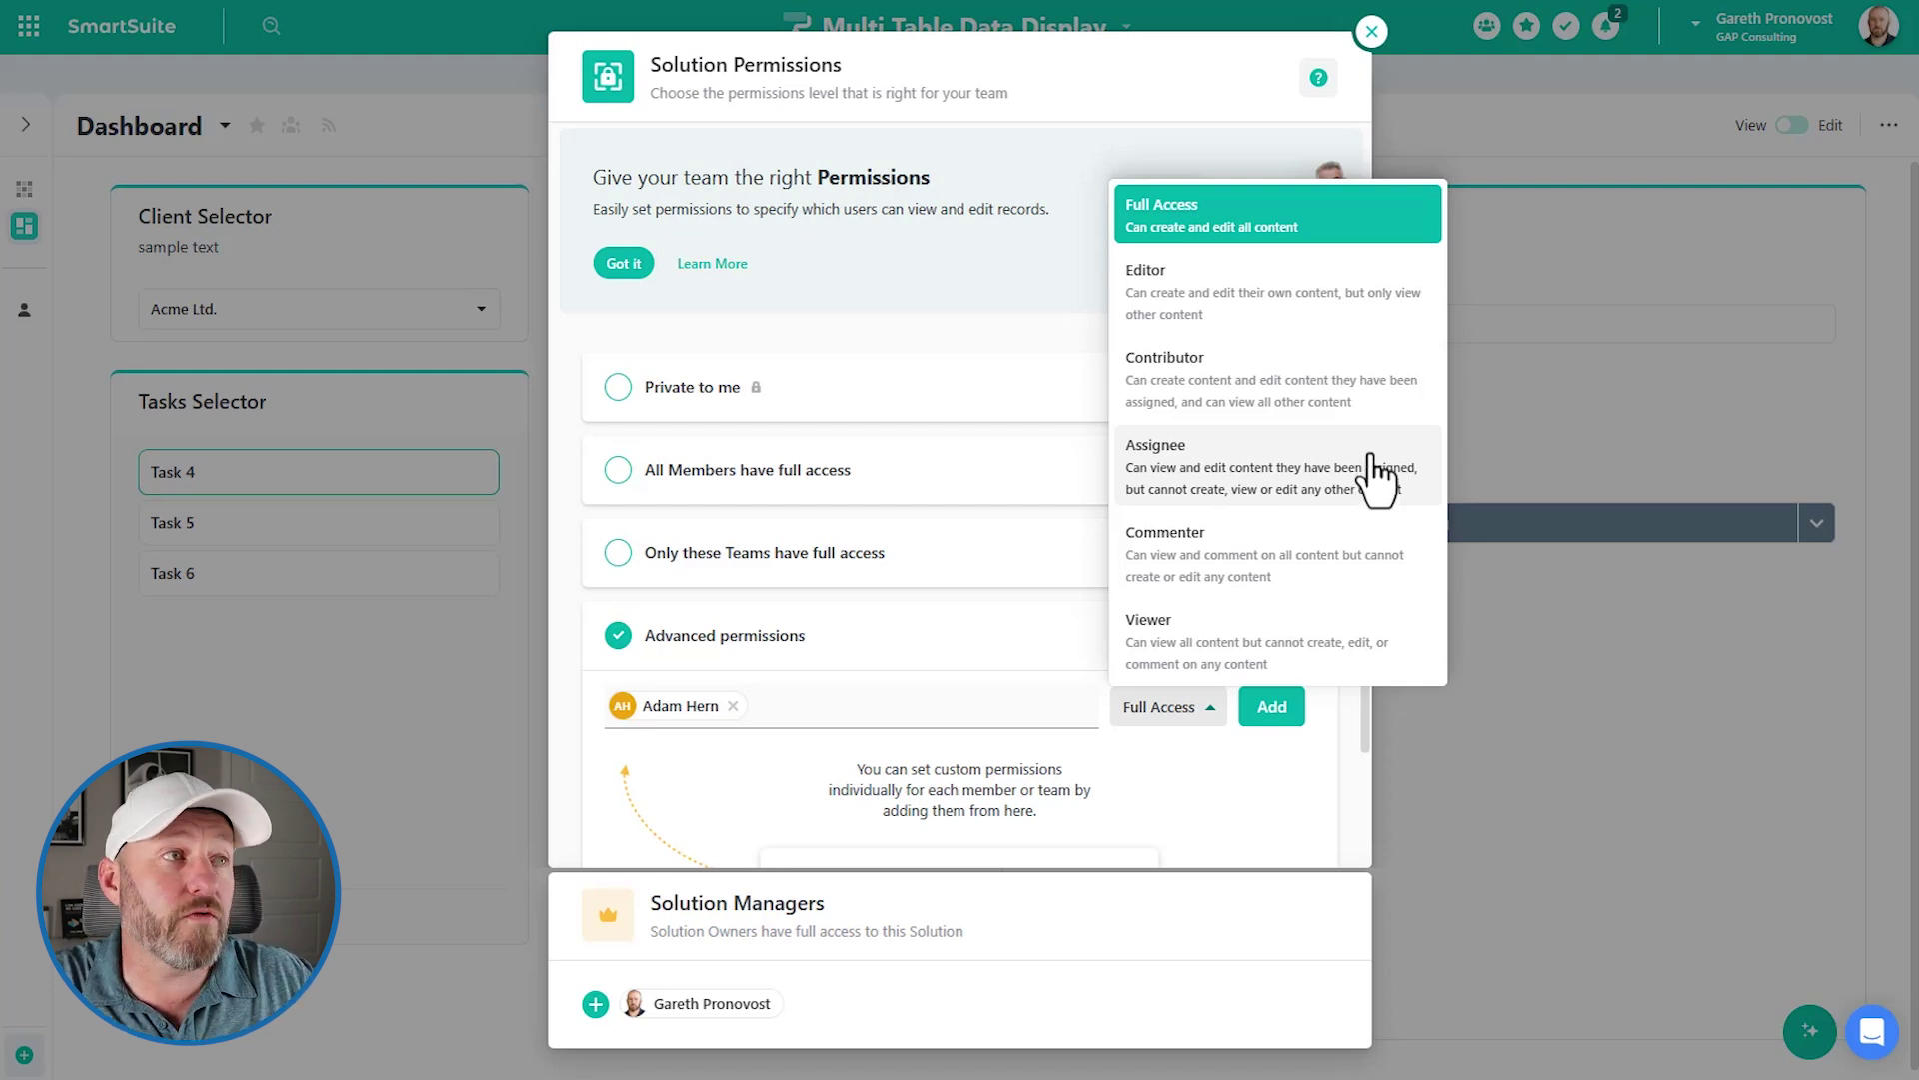
click(1377, 16)
click(1370, 30)
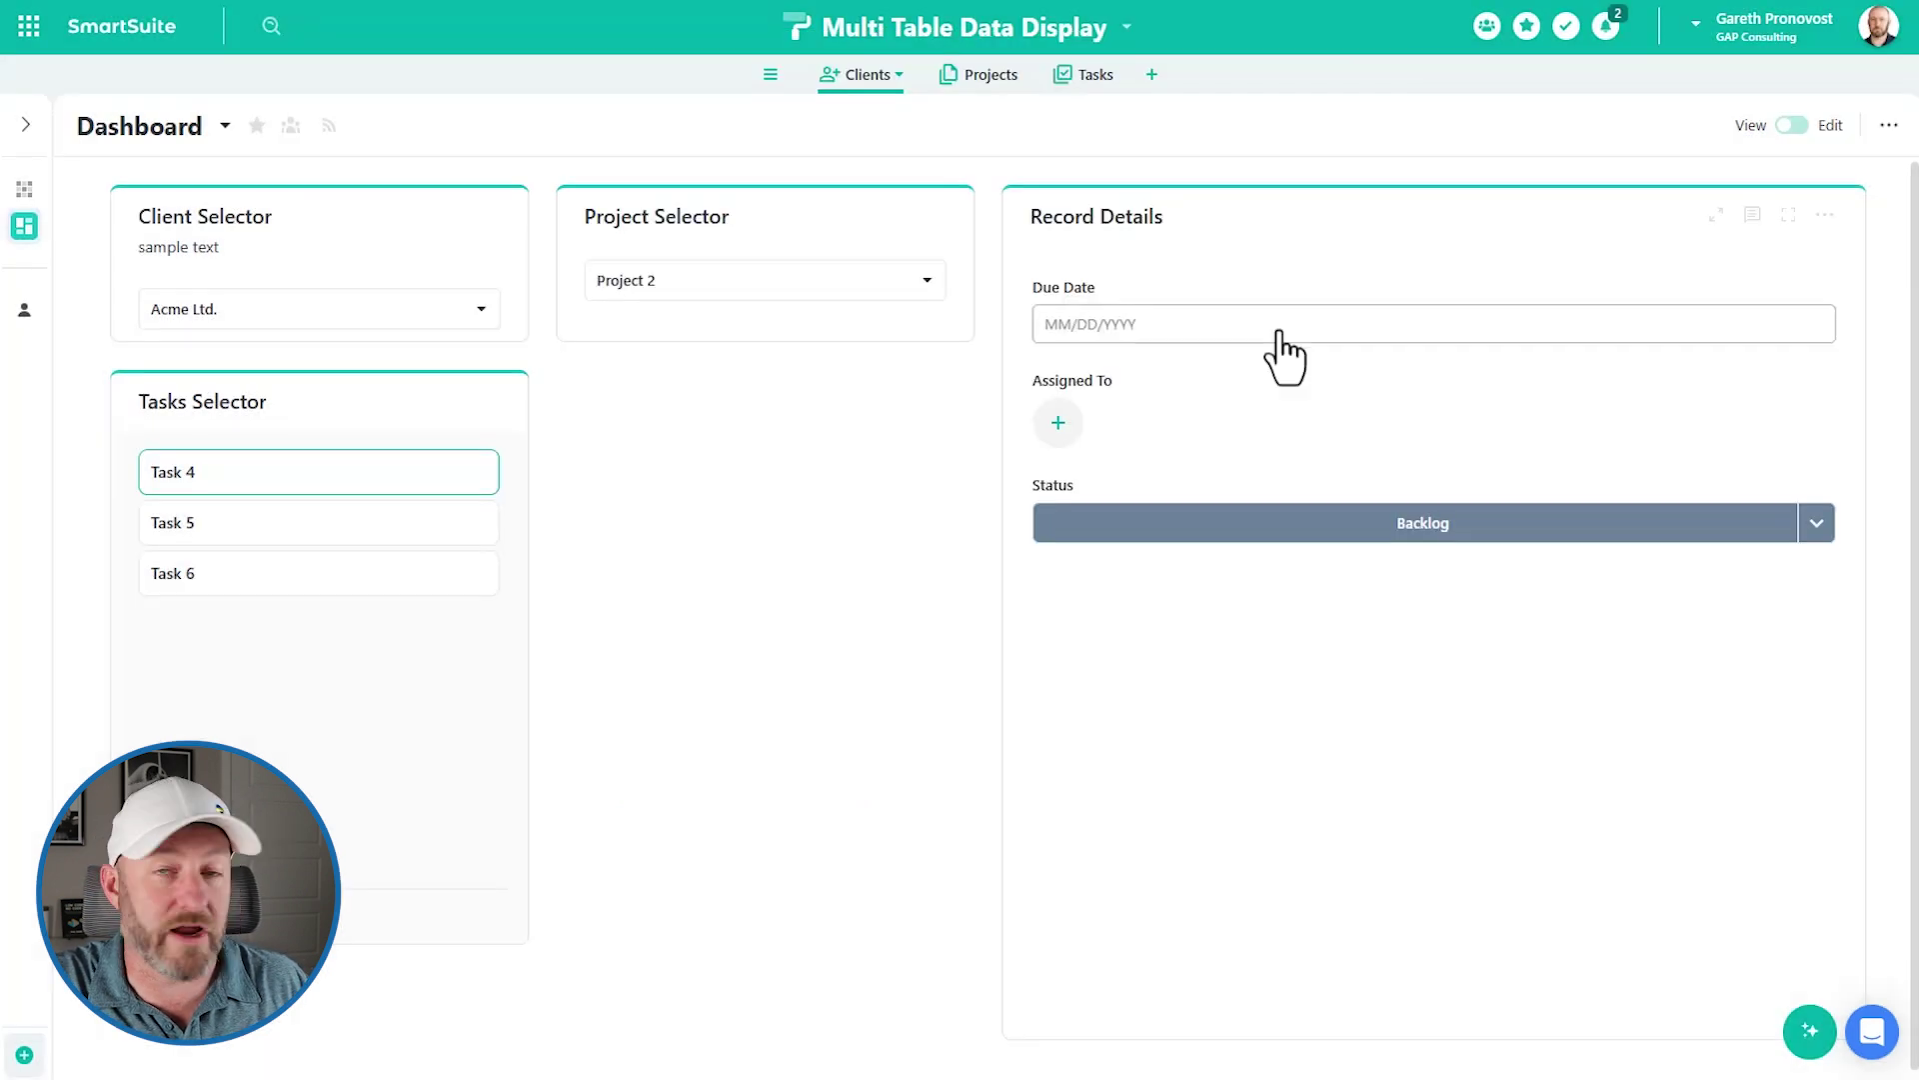